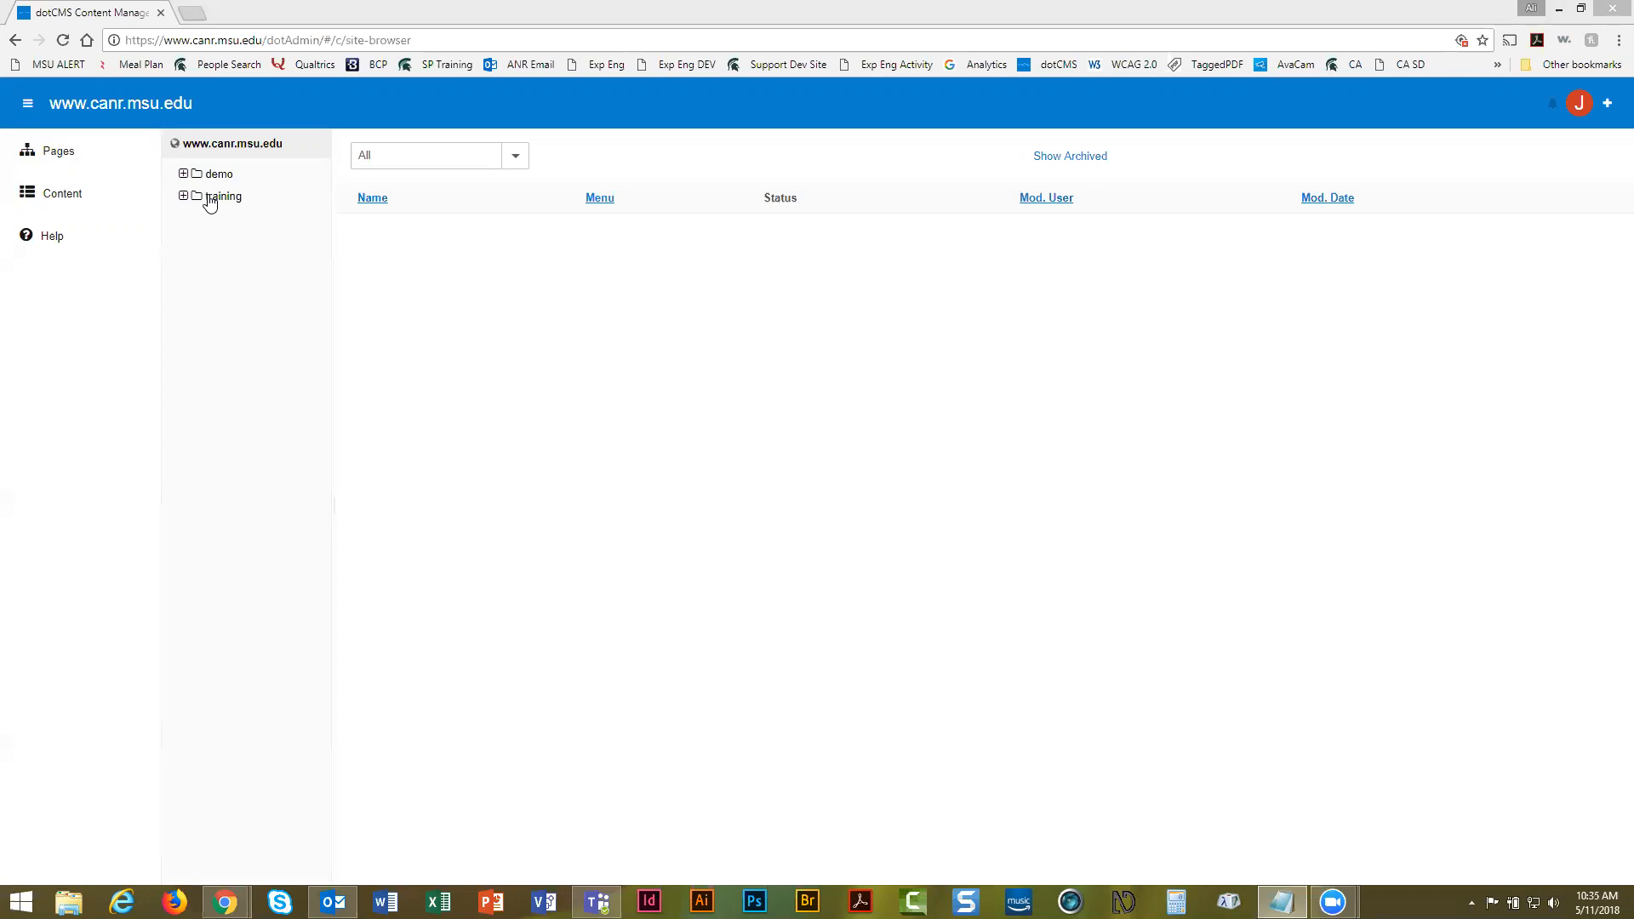
Expand the training folder in Site Browser and open the index page's preview
click(210, 197)
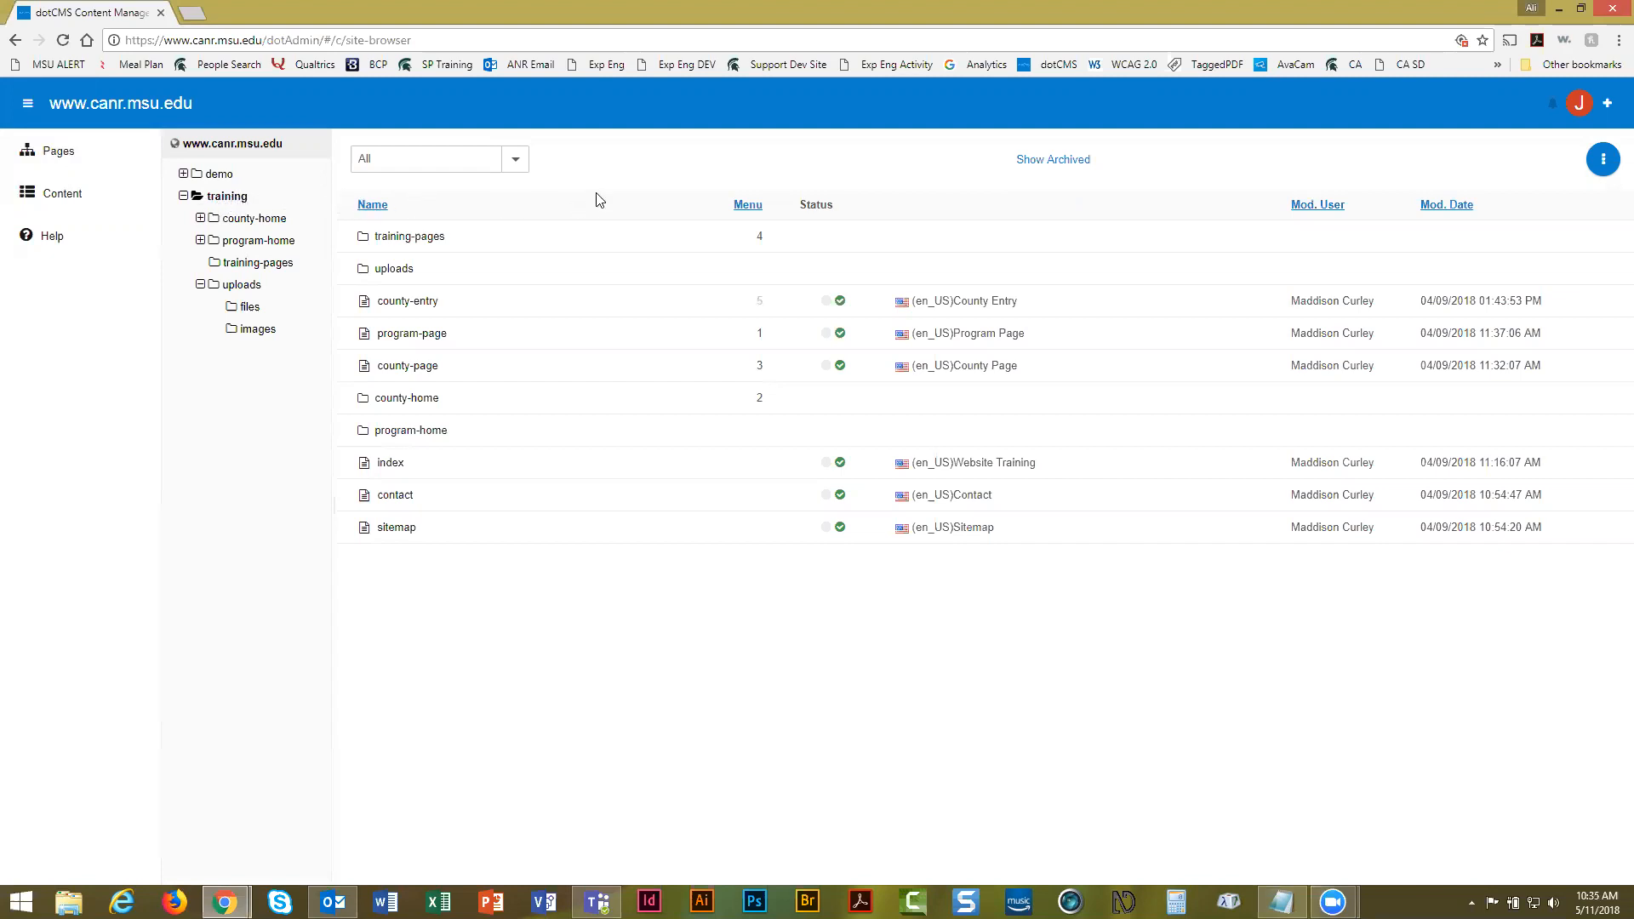
click(402, 462)
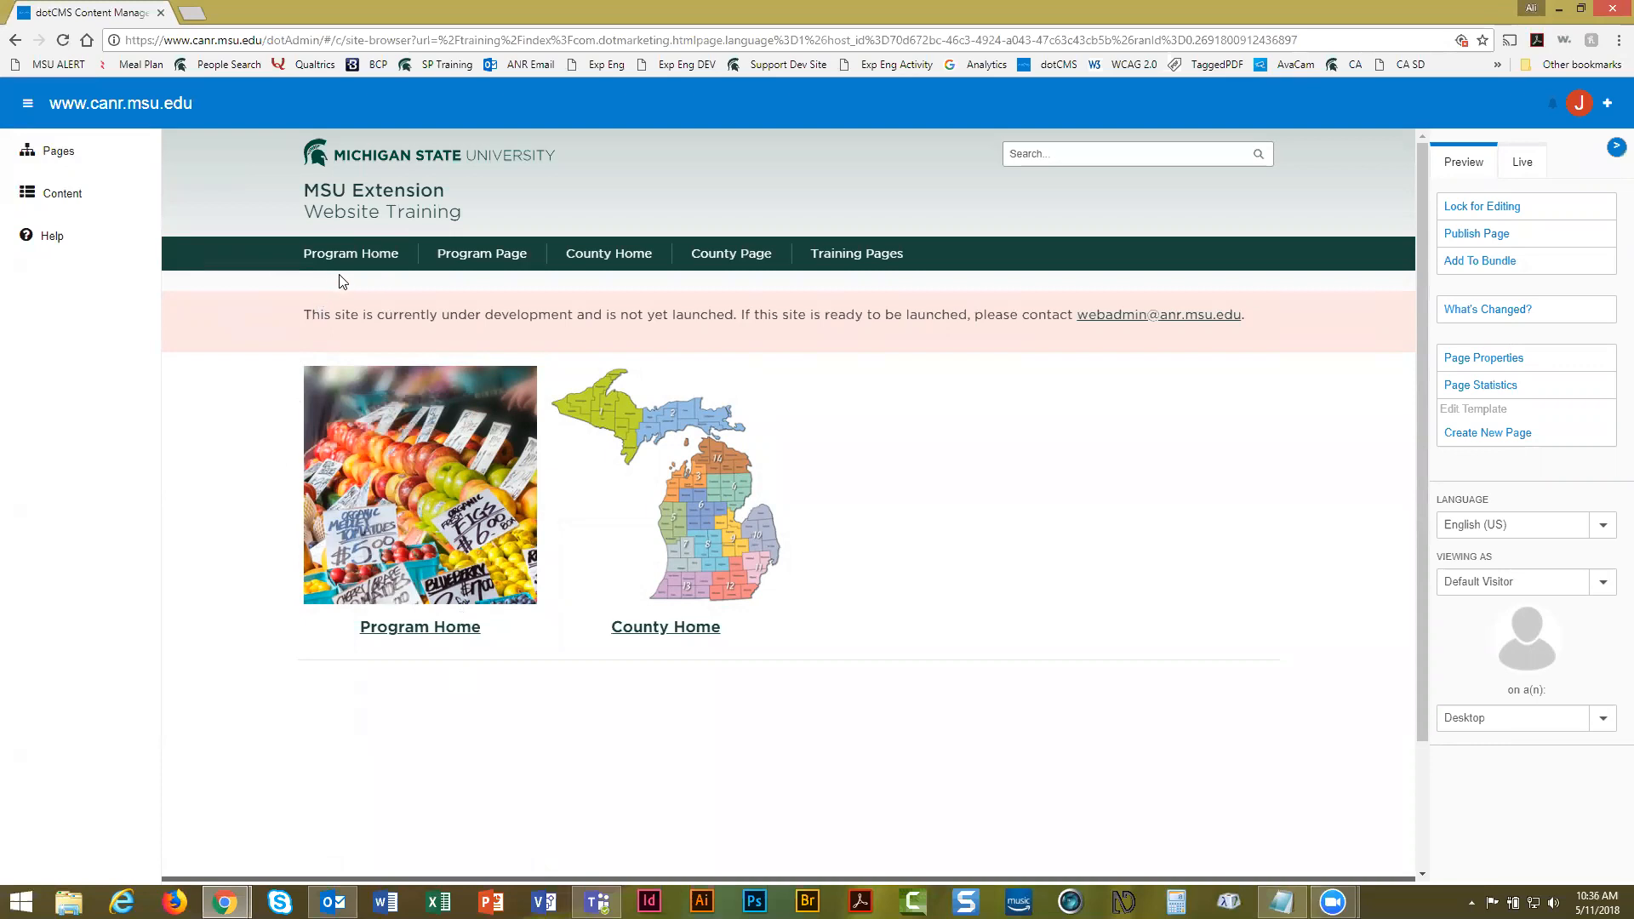
Go to the Program Home page and scroll through its content
click(359, 257)
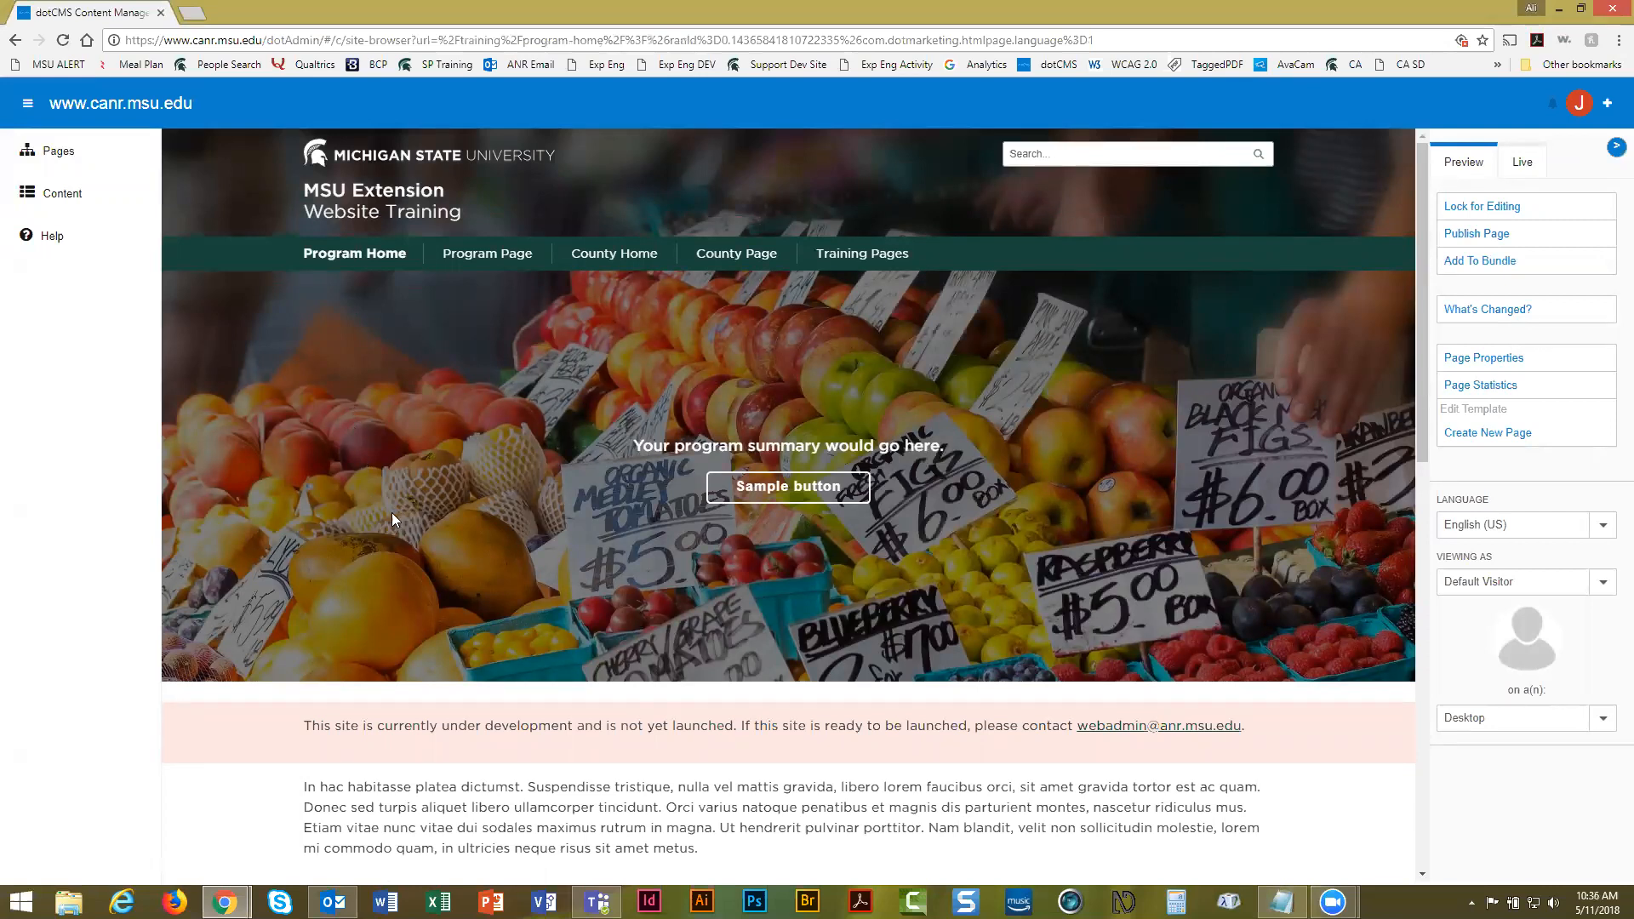
scroll(404, 509, down, 5)
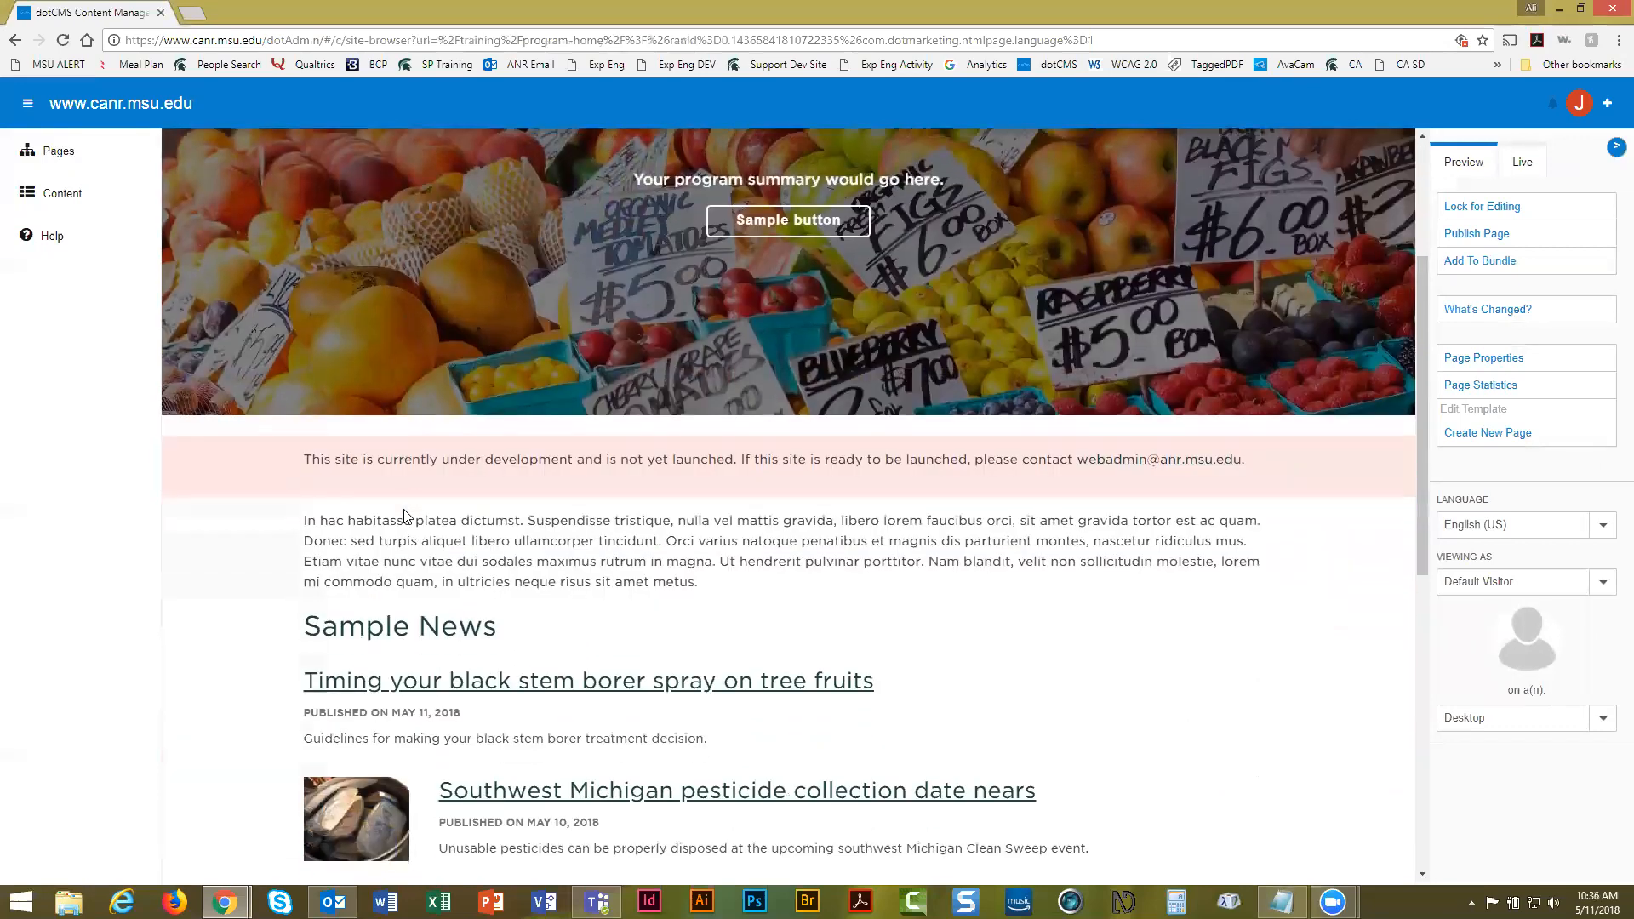
scroll(399, 468, down, 2)
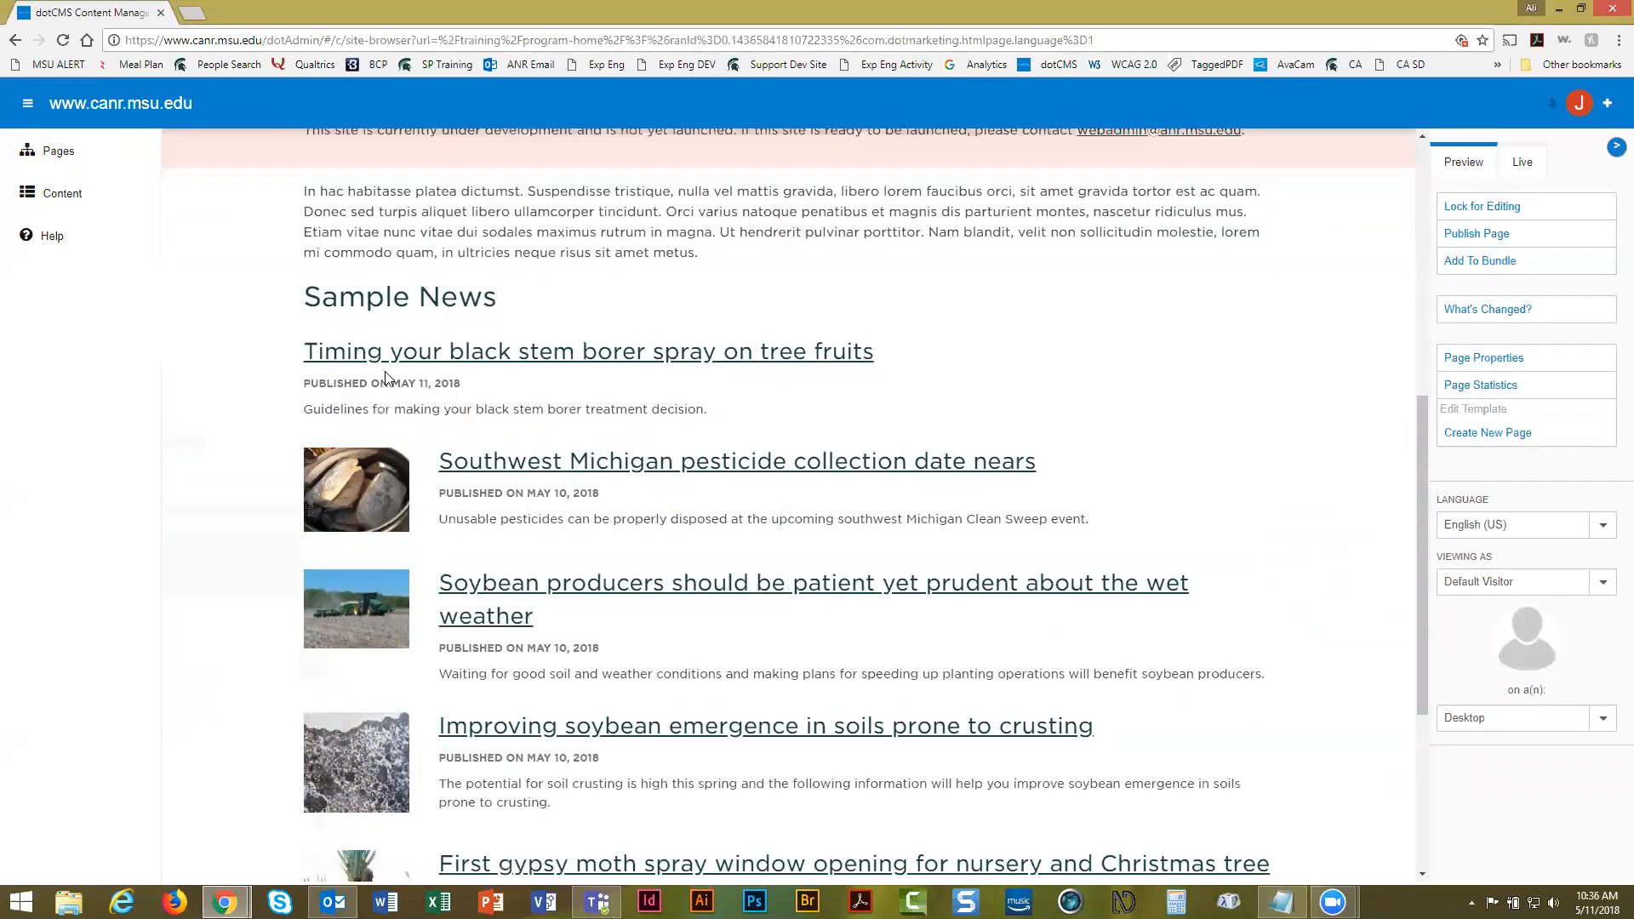
scroll(385, 375, down, 4)
scroll(385, 377, up, 7)
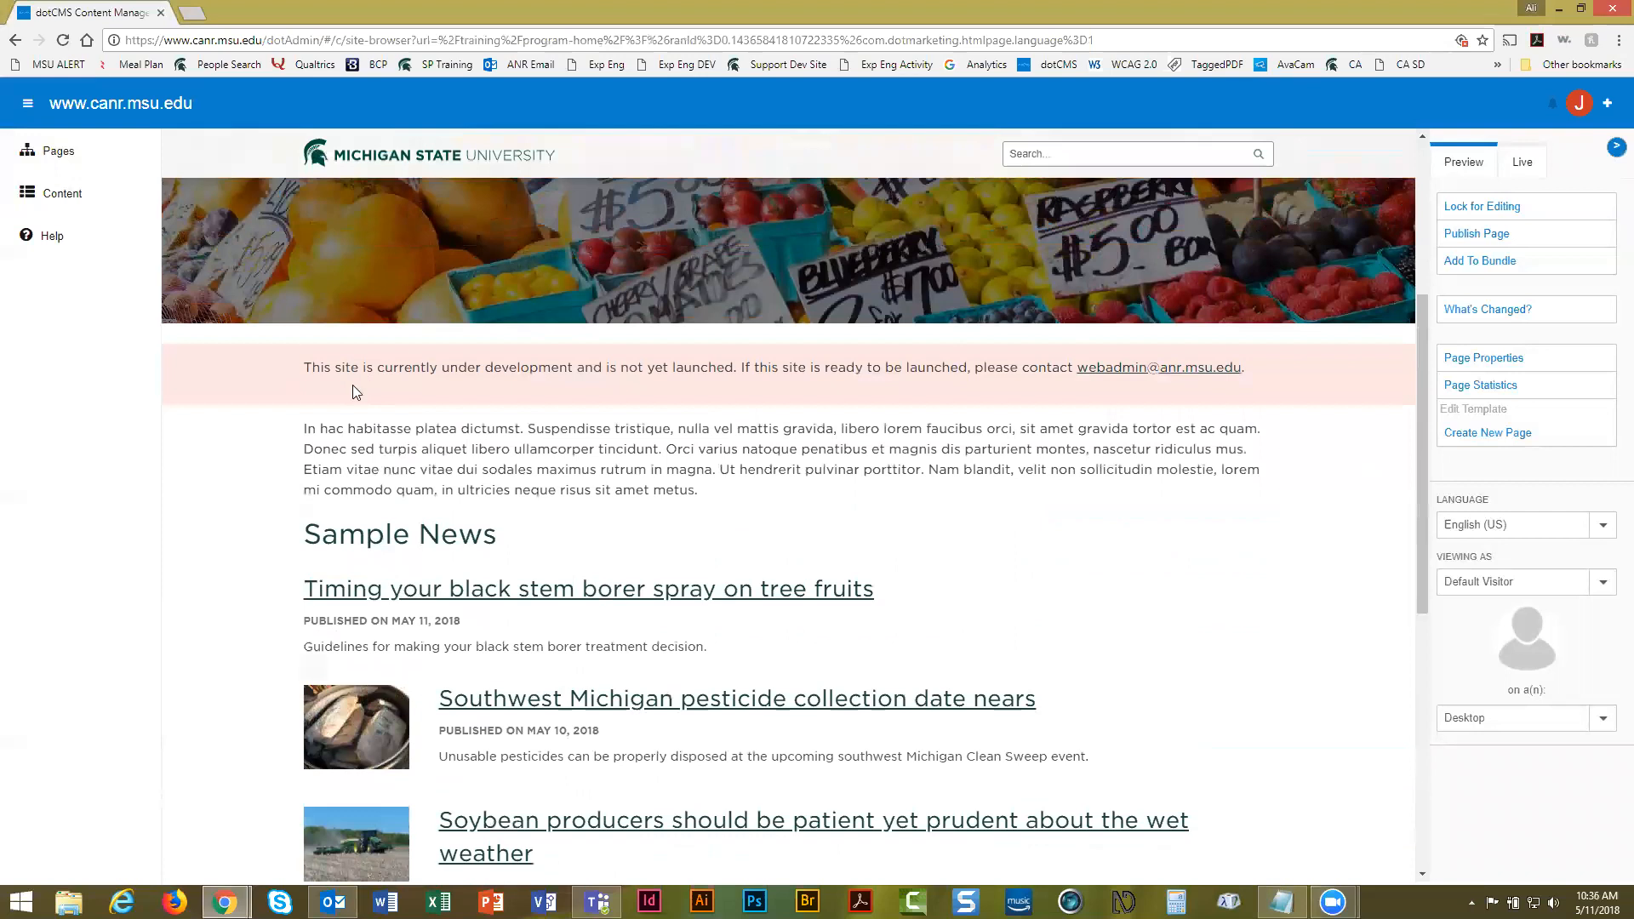
scroll(558, 483, up, 4)
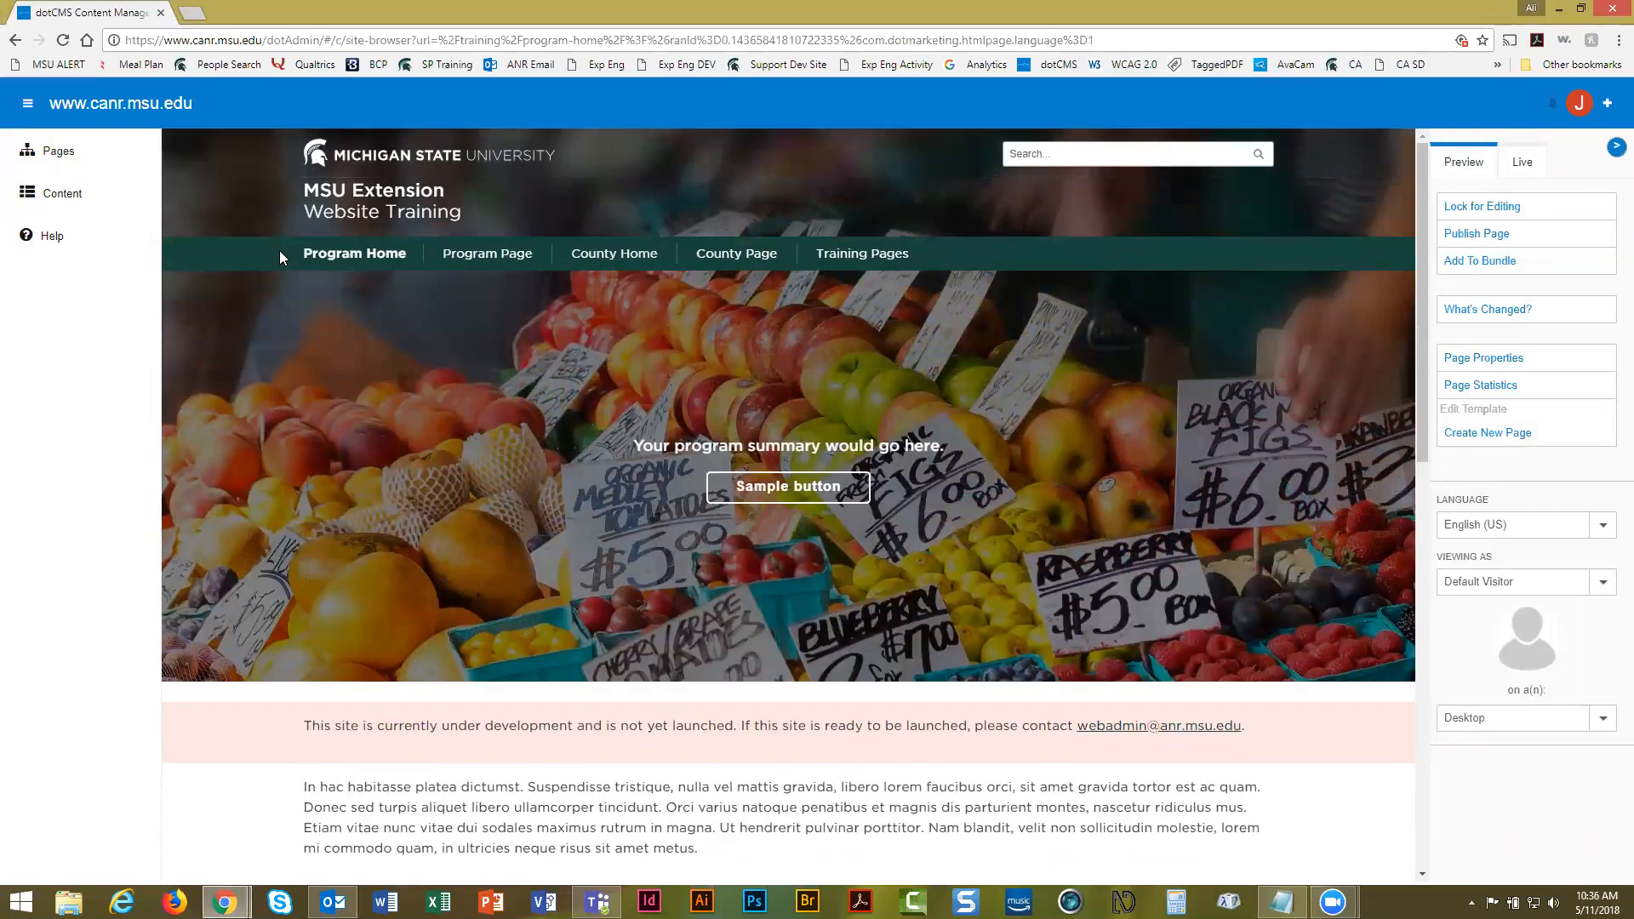
Scroll through the Program Page, then return to Program Home
click(486, 253)
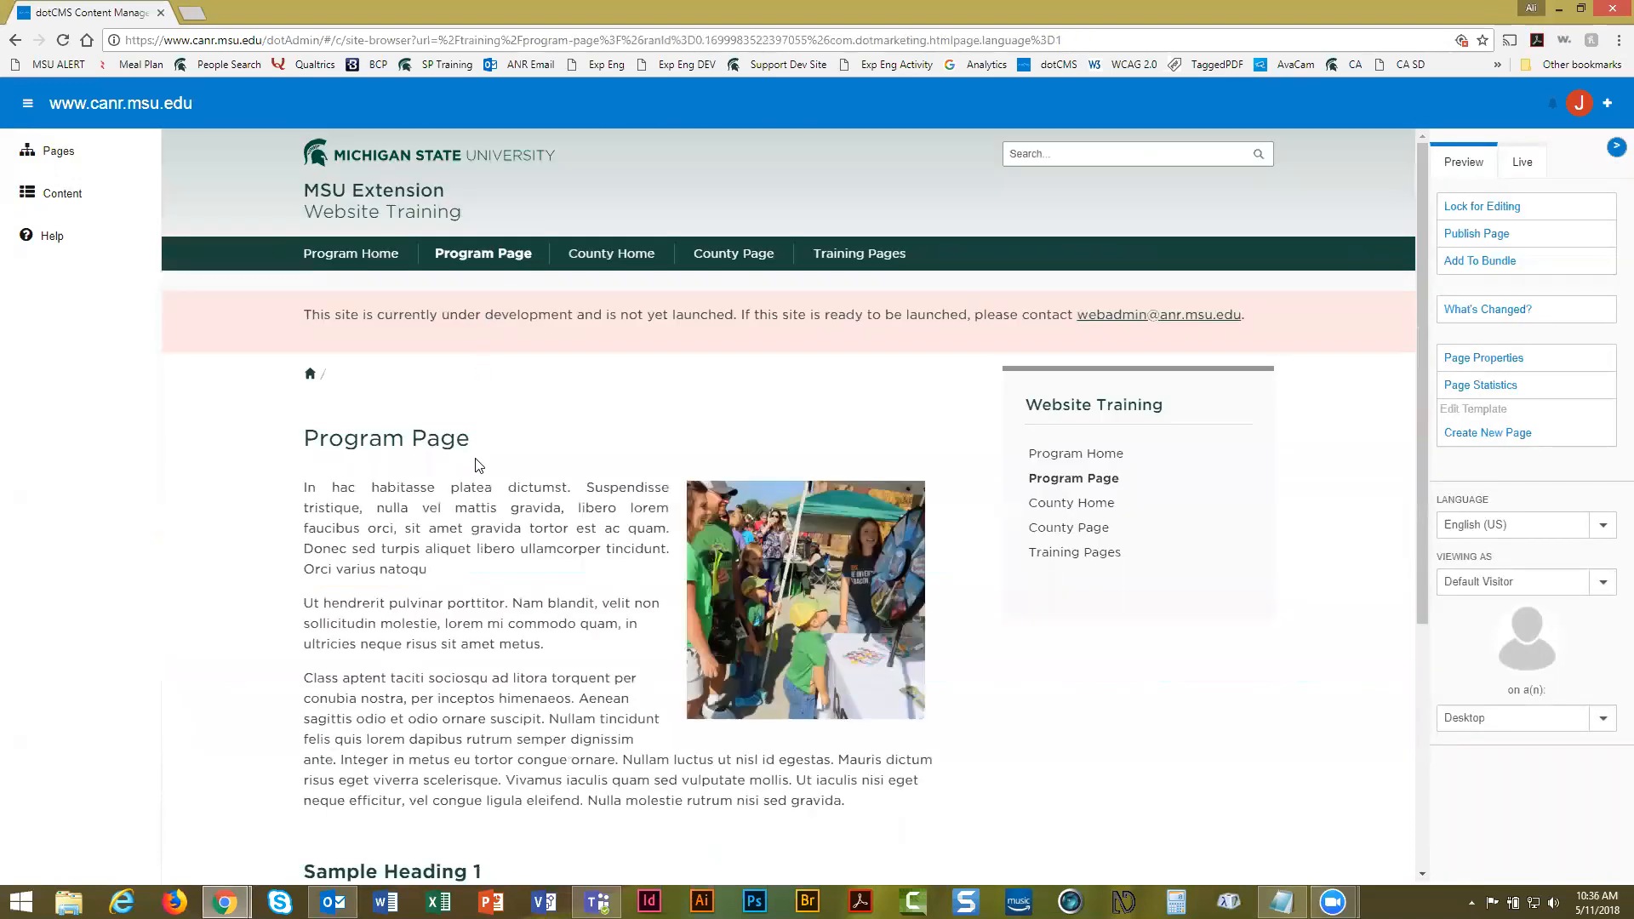
scroll(479, 463, down, 3)
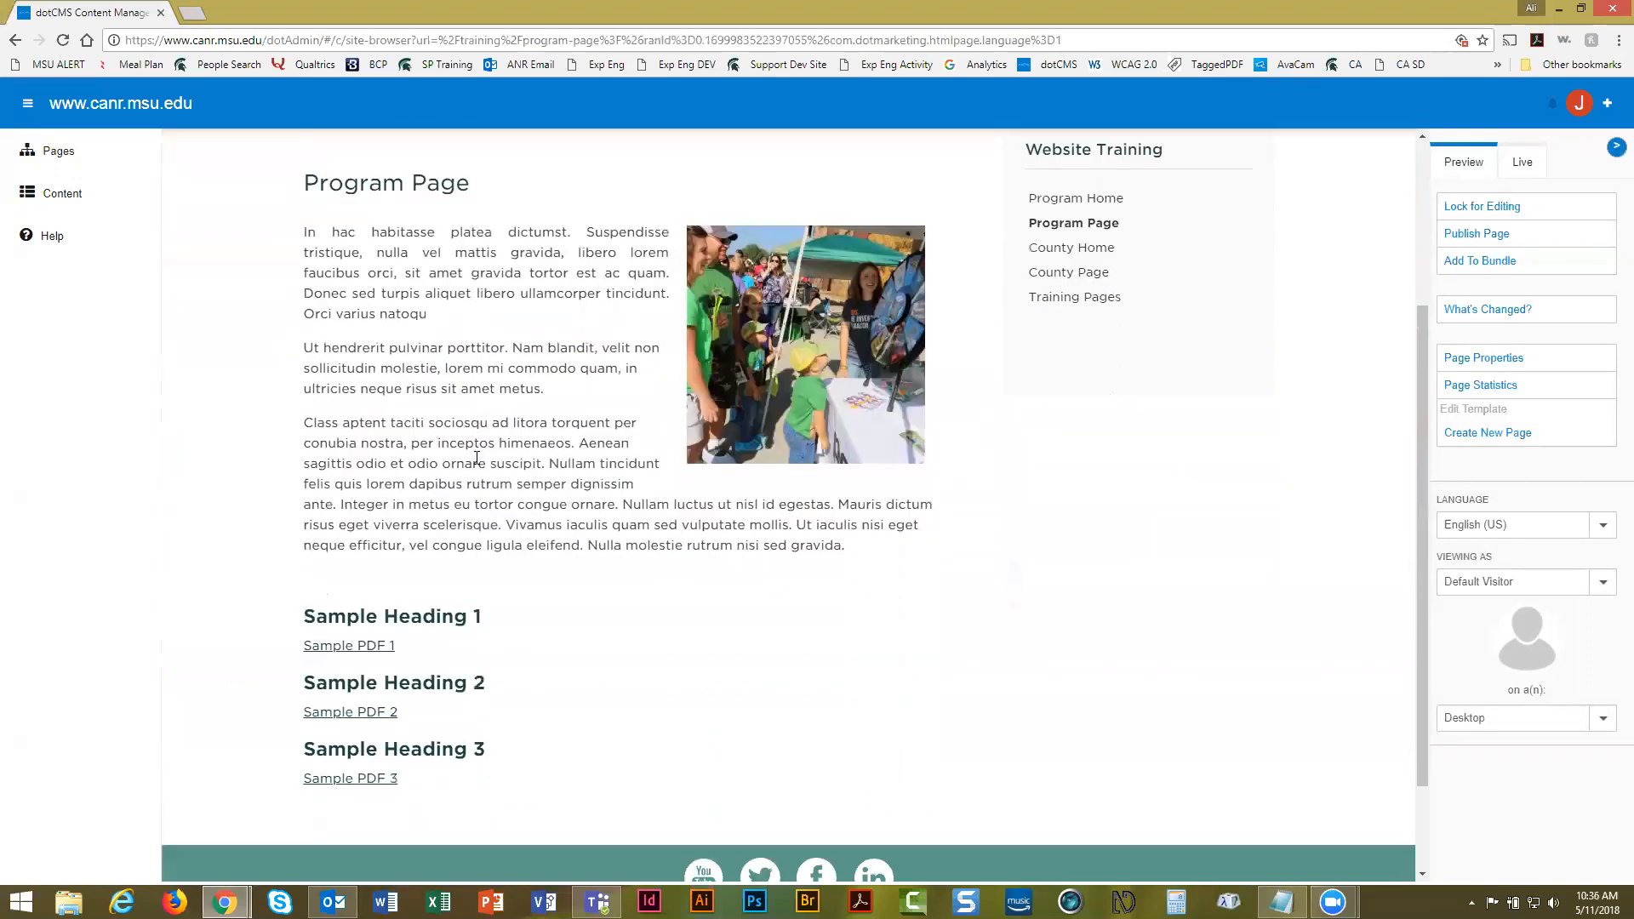
scroll(476, 460, down, 2)
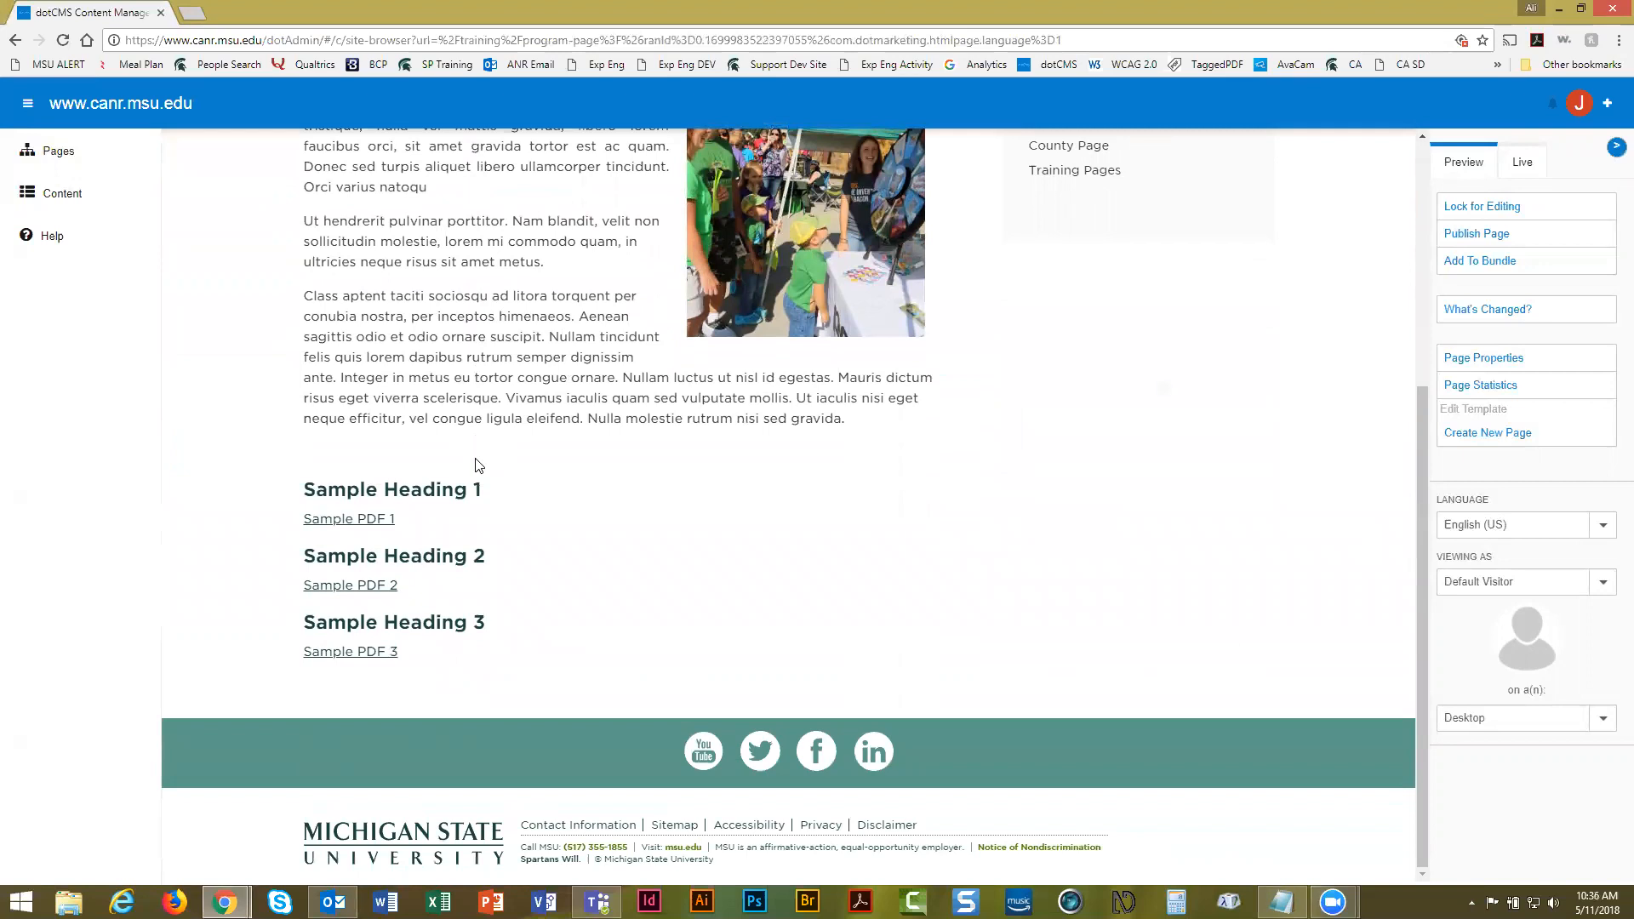
scroll(475, 466, up, 4)
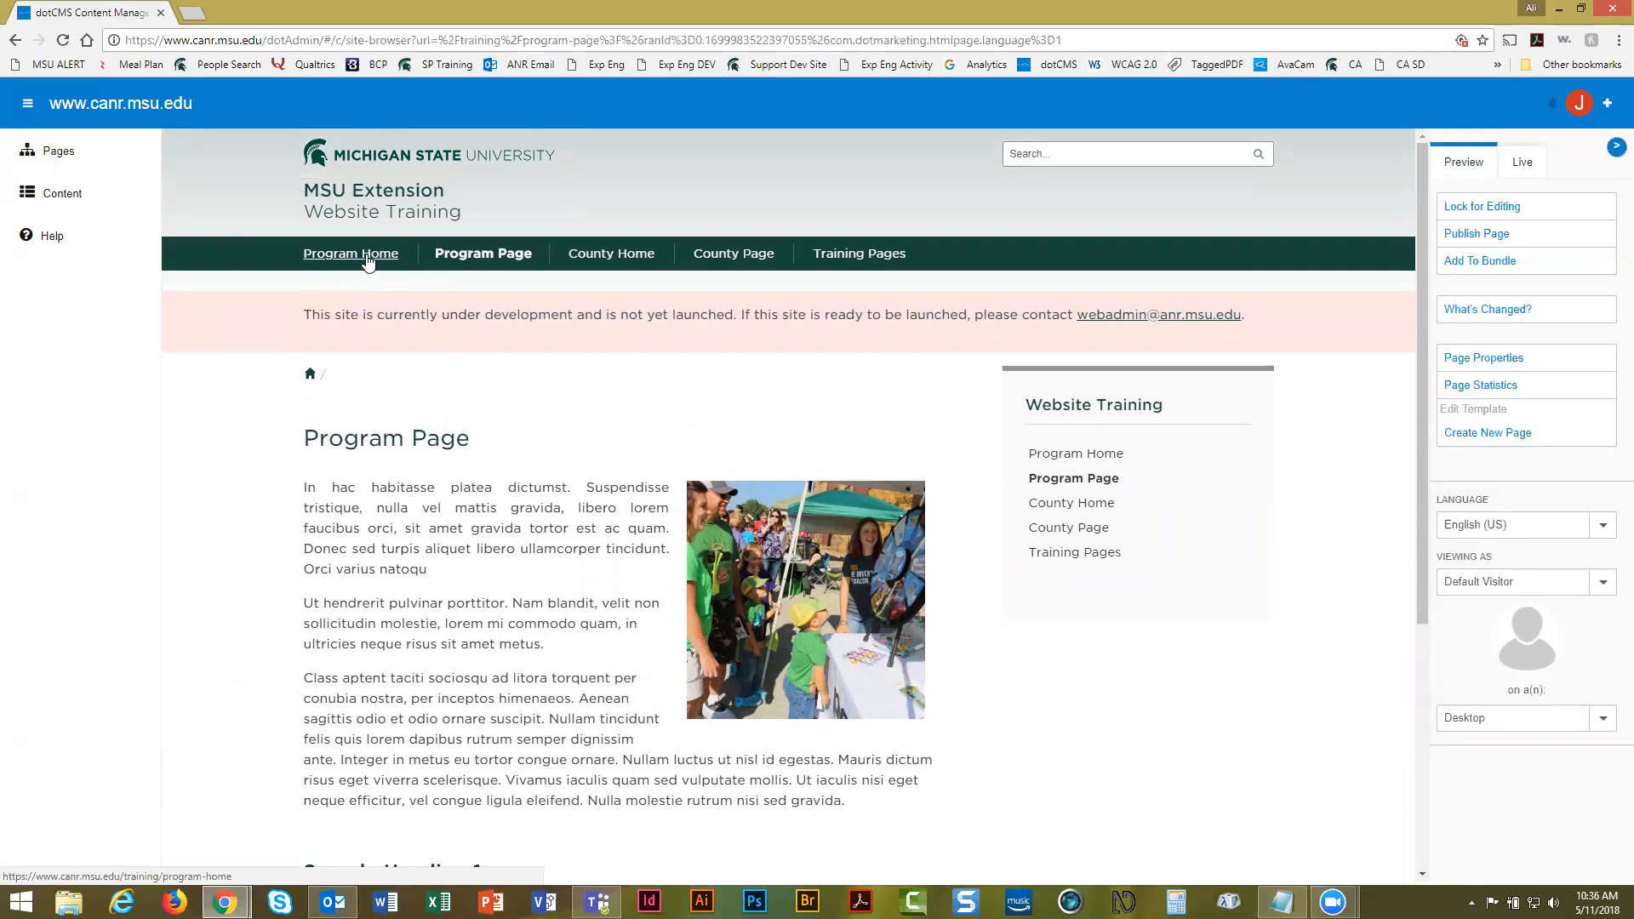
click(366, 258)
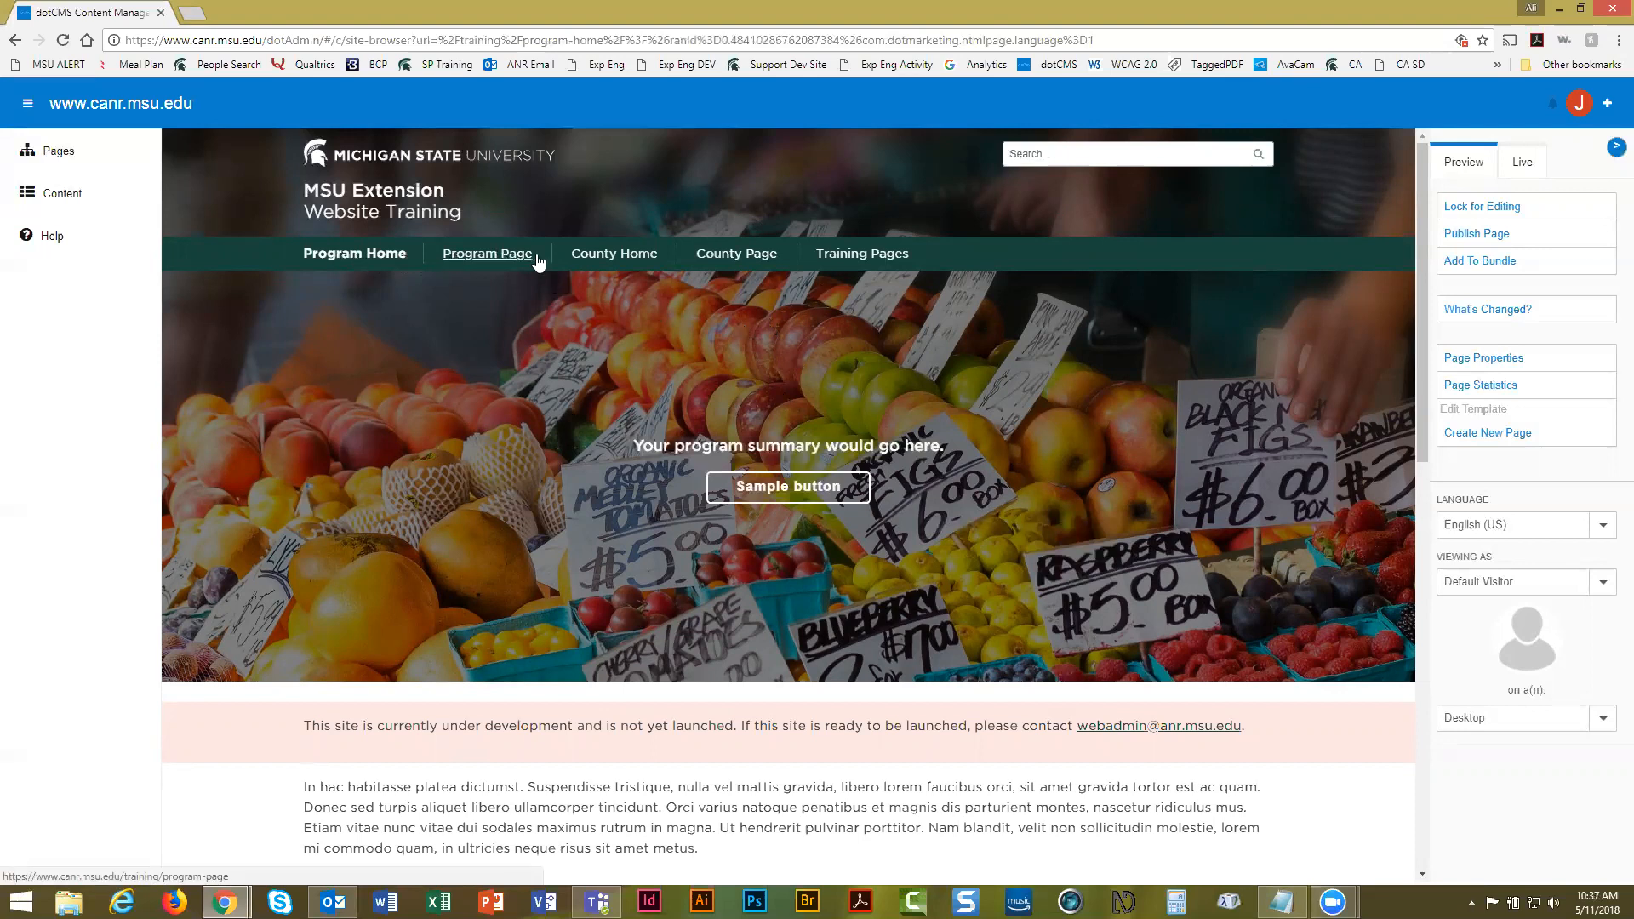
Open Training Pages from the site navigation, check the Notepad notes, and return to the browser
click(871, 252)
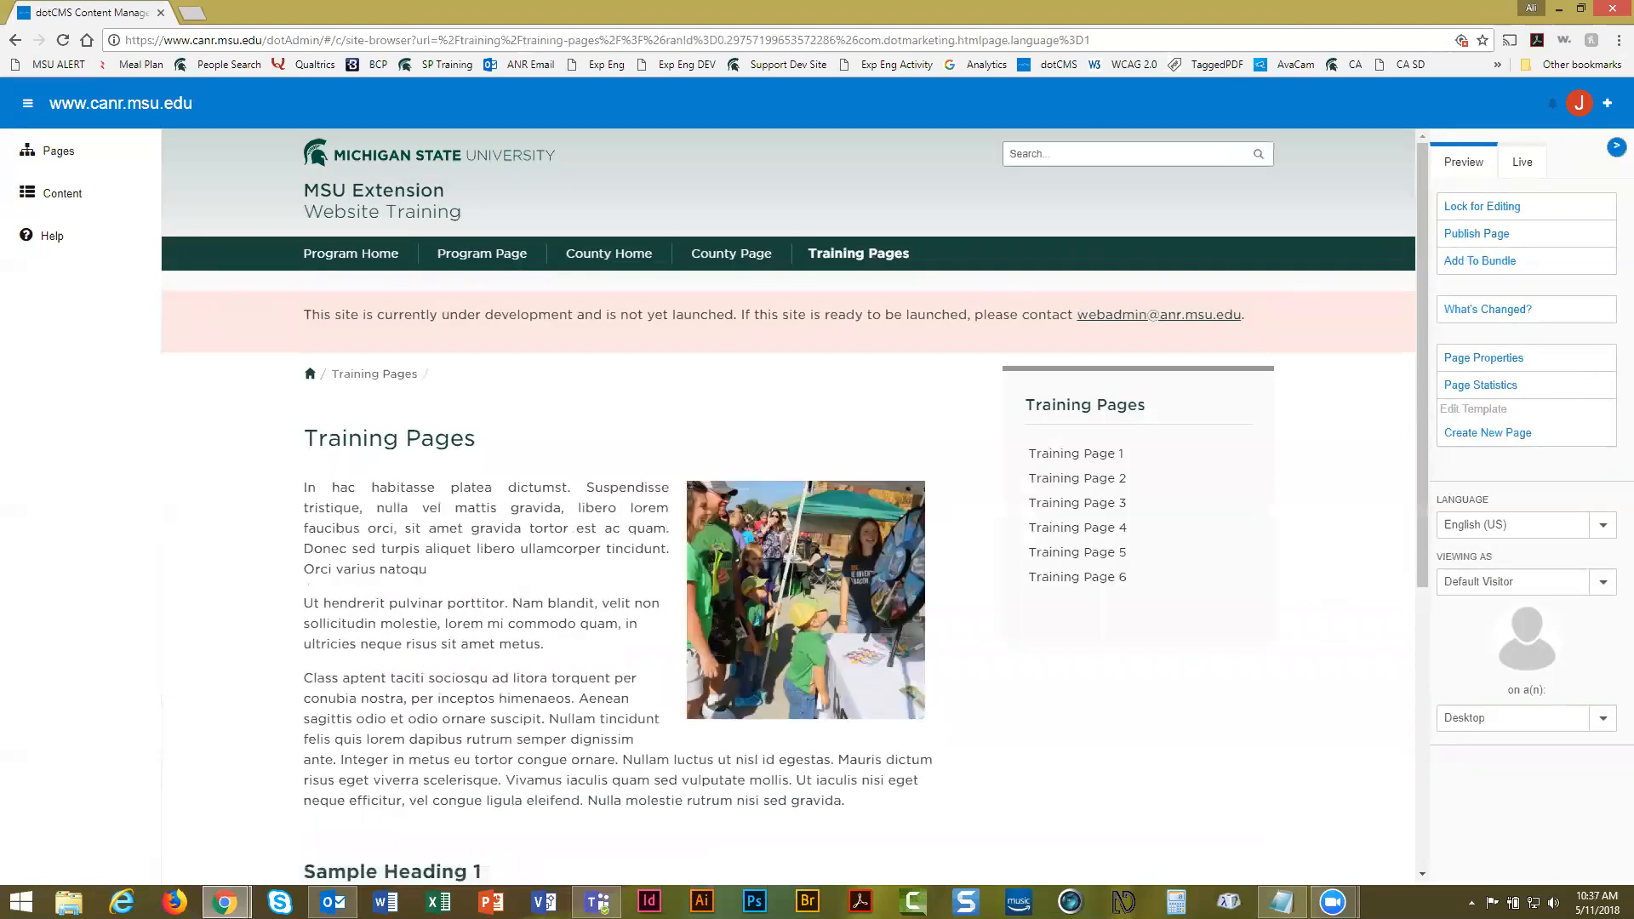
key(alt+Tab)
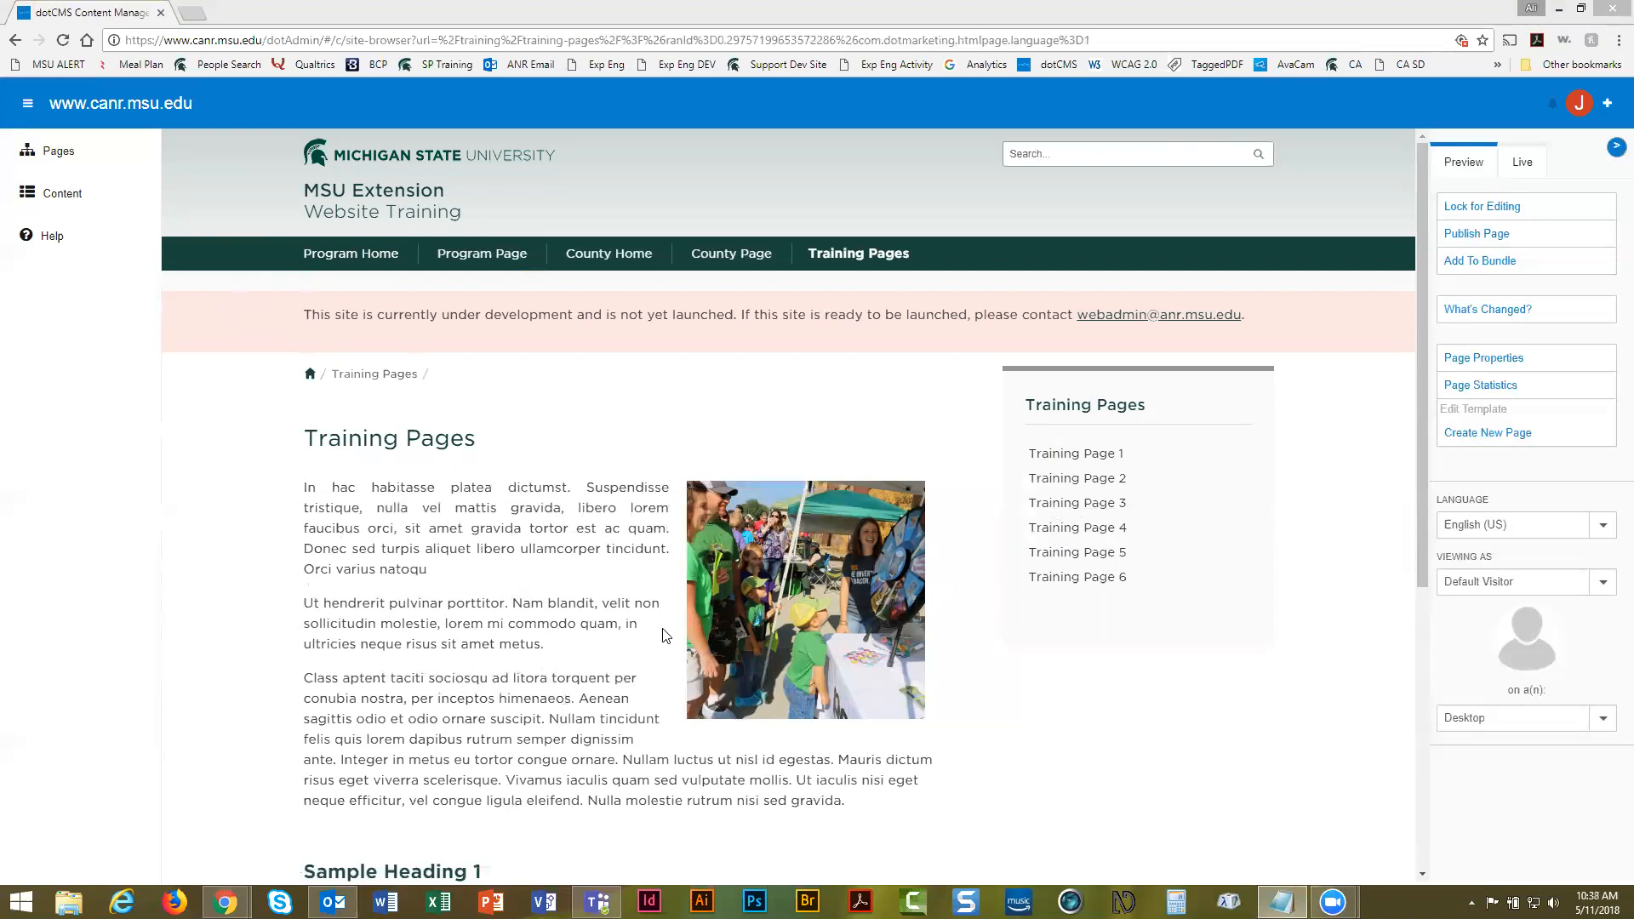
click(490, 628)
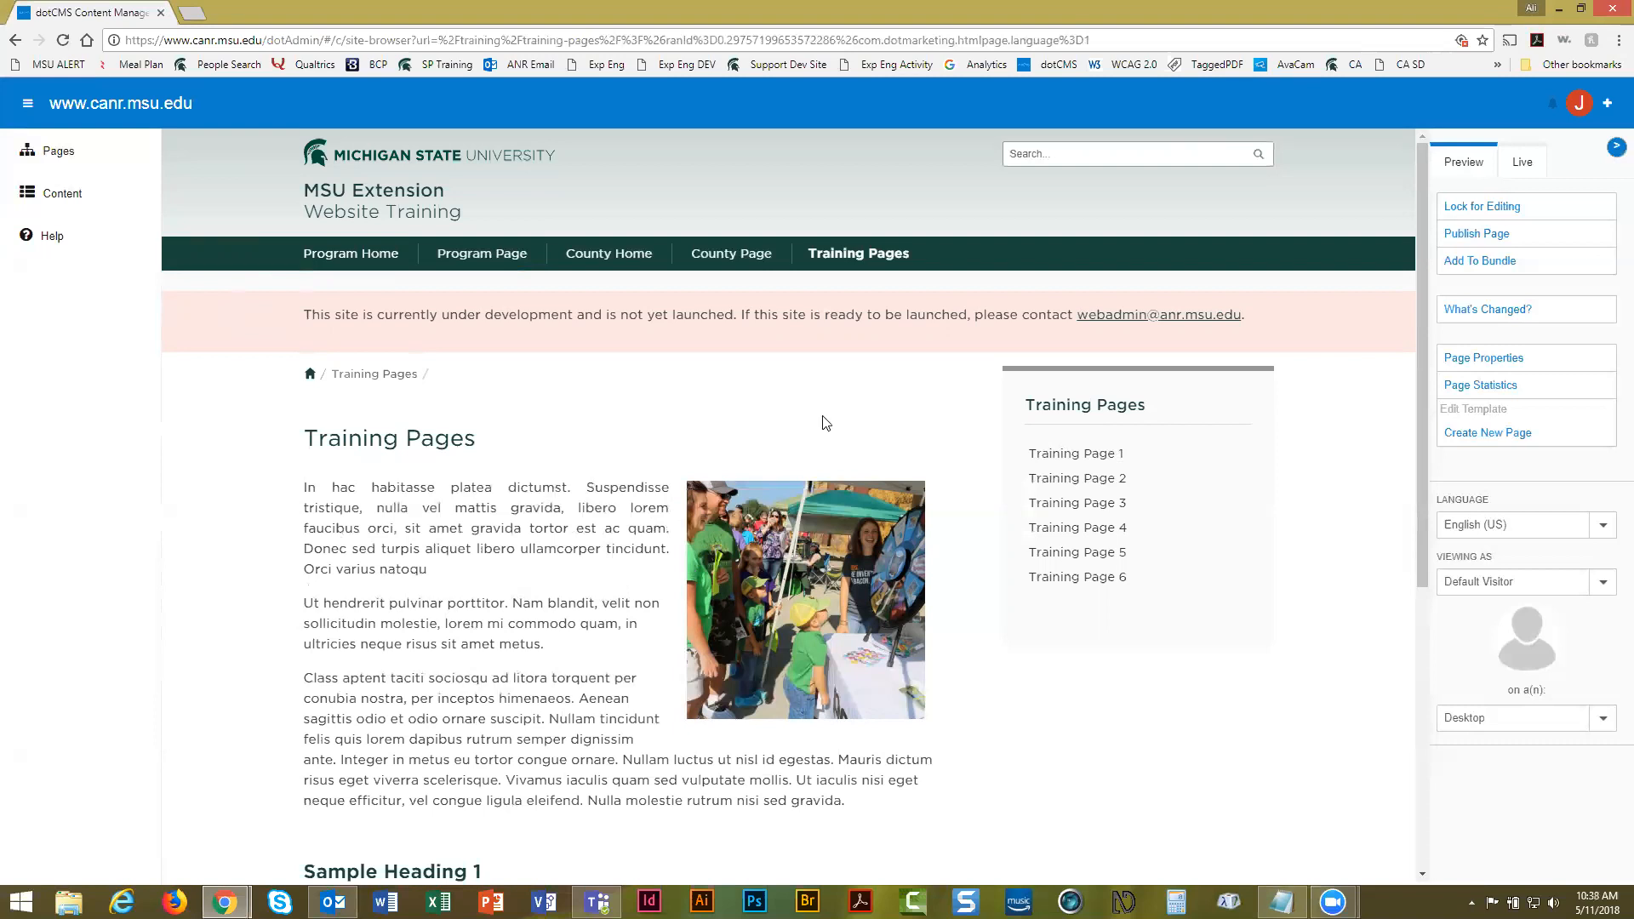
Lock the Training Pages page for editing and scroll through its text, photo and sample headings
click(1488, 215)
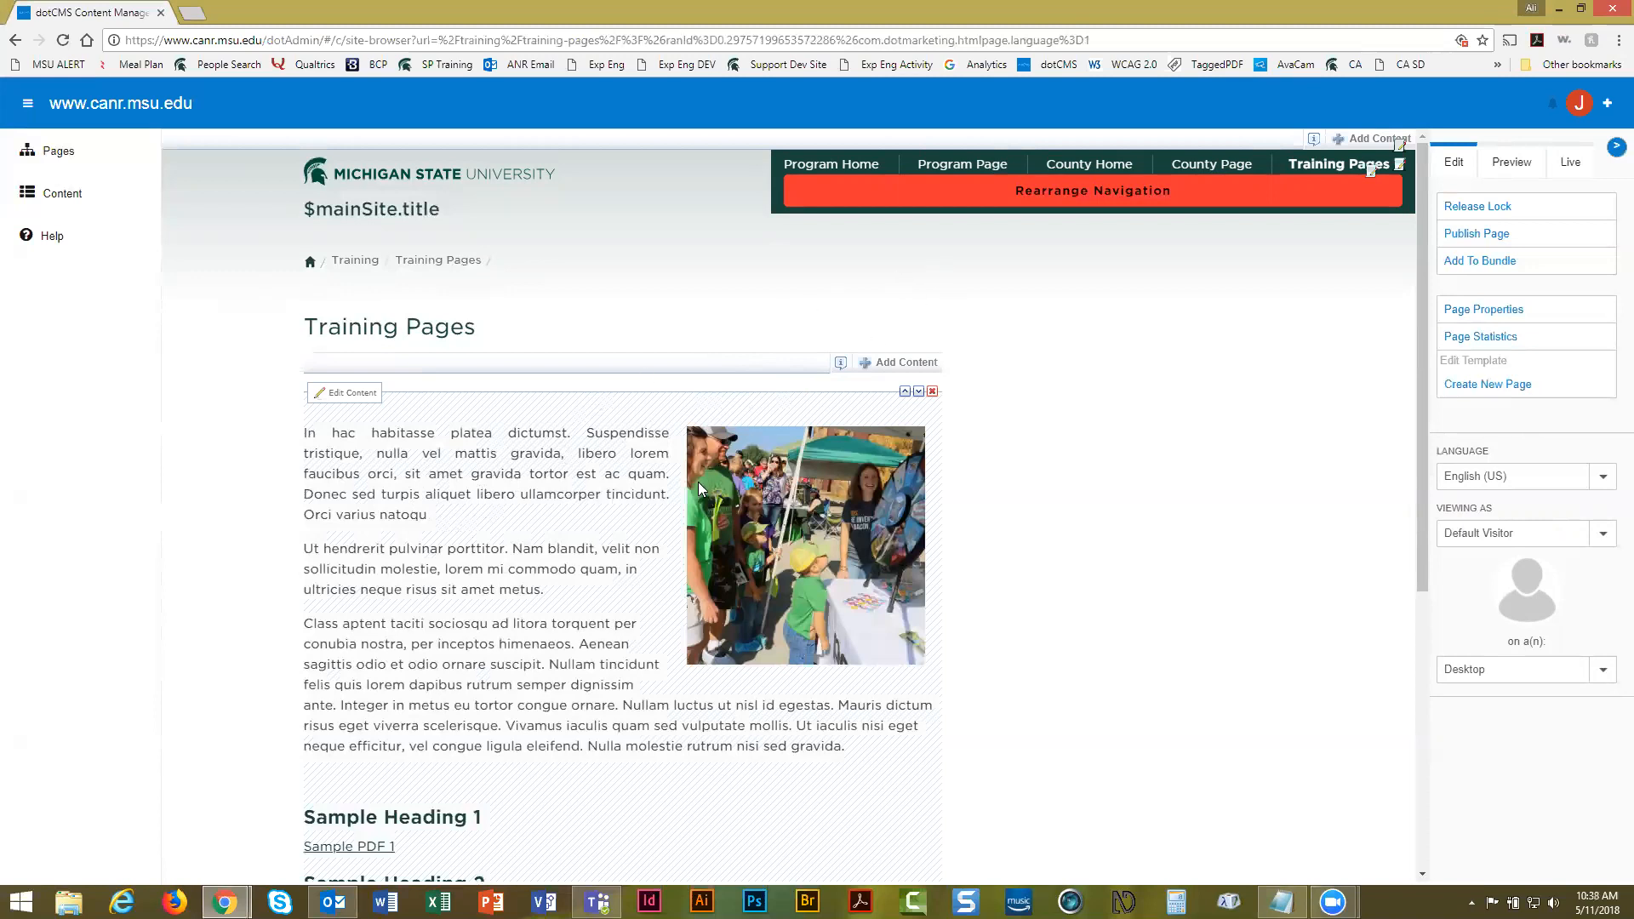
scroll(601, 519, down, 2)
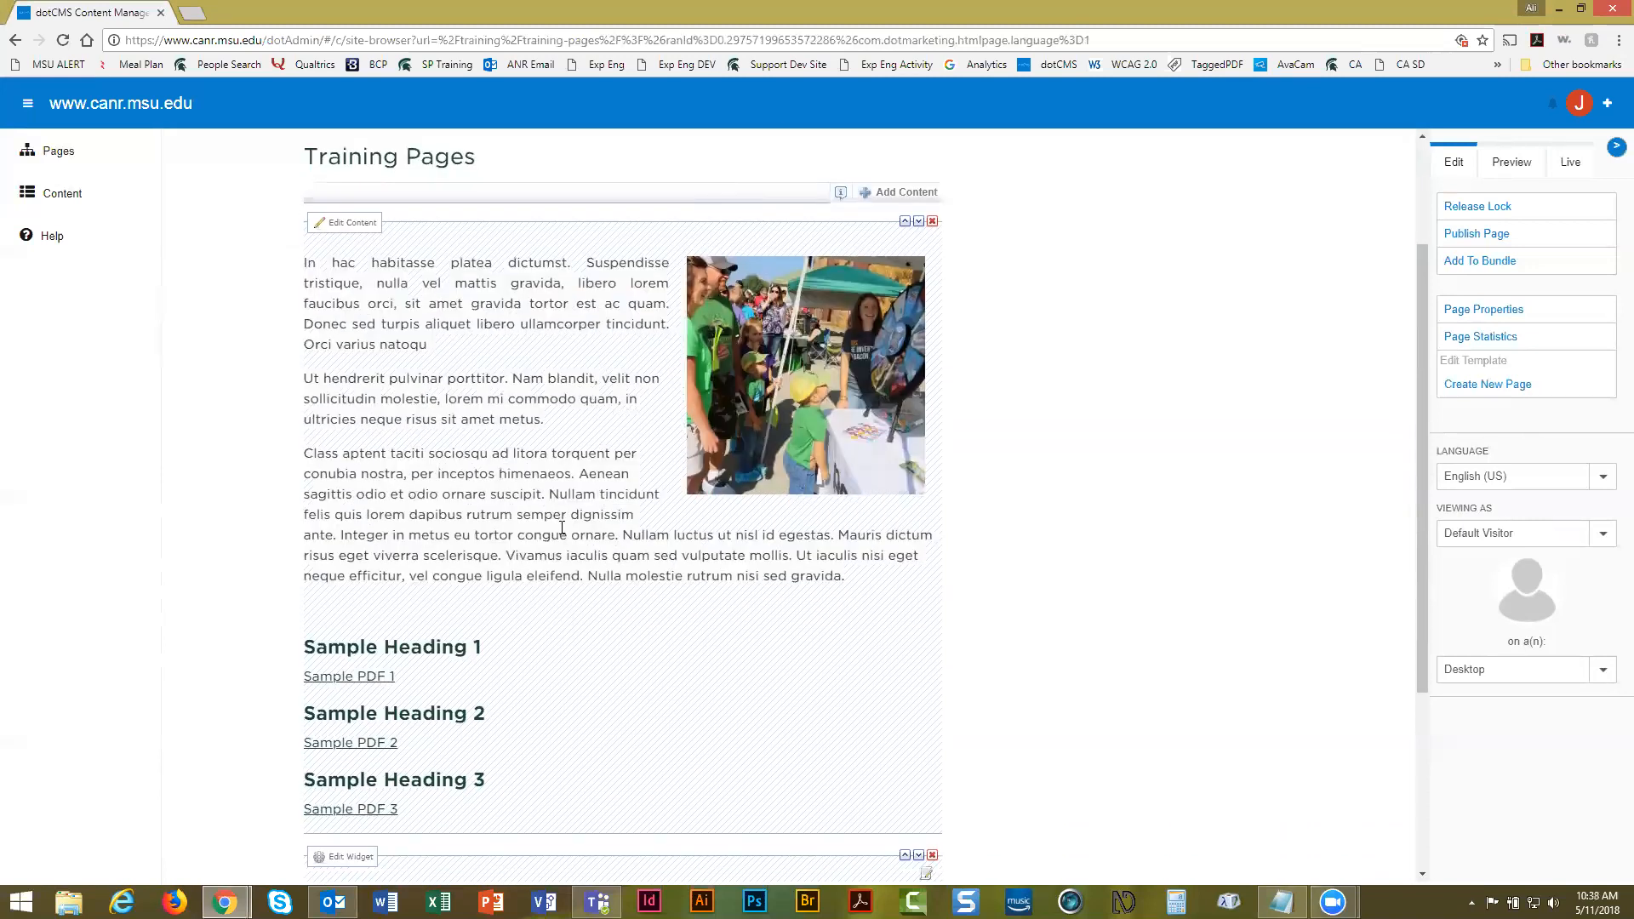
scroll(529, 833, up, 1)
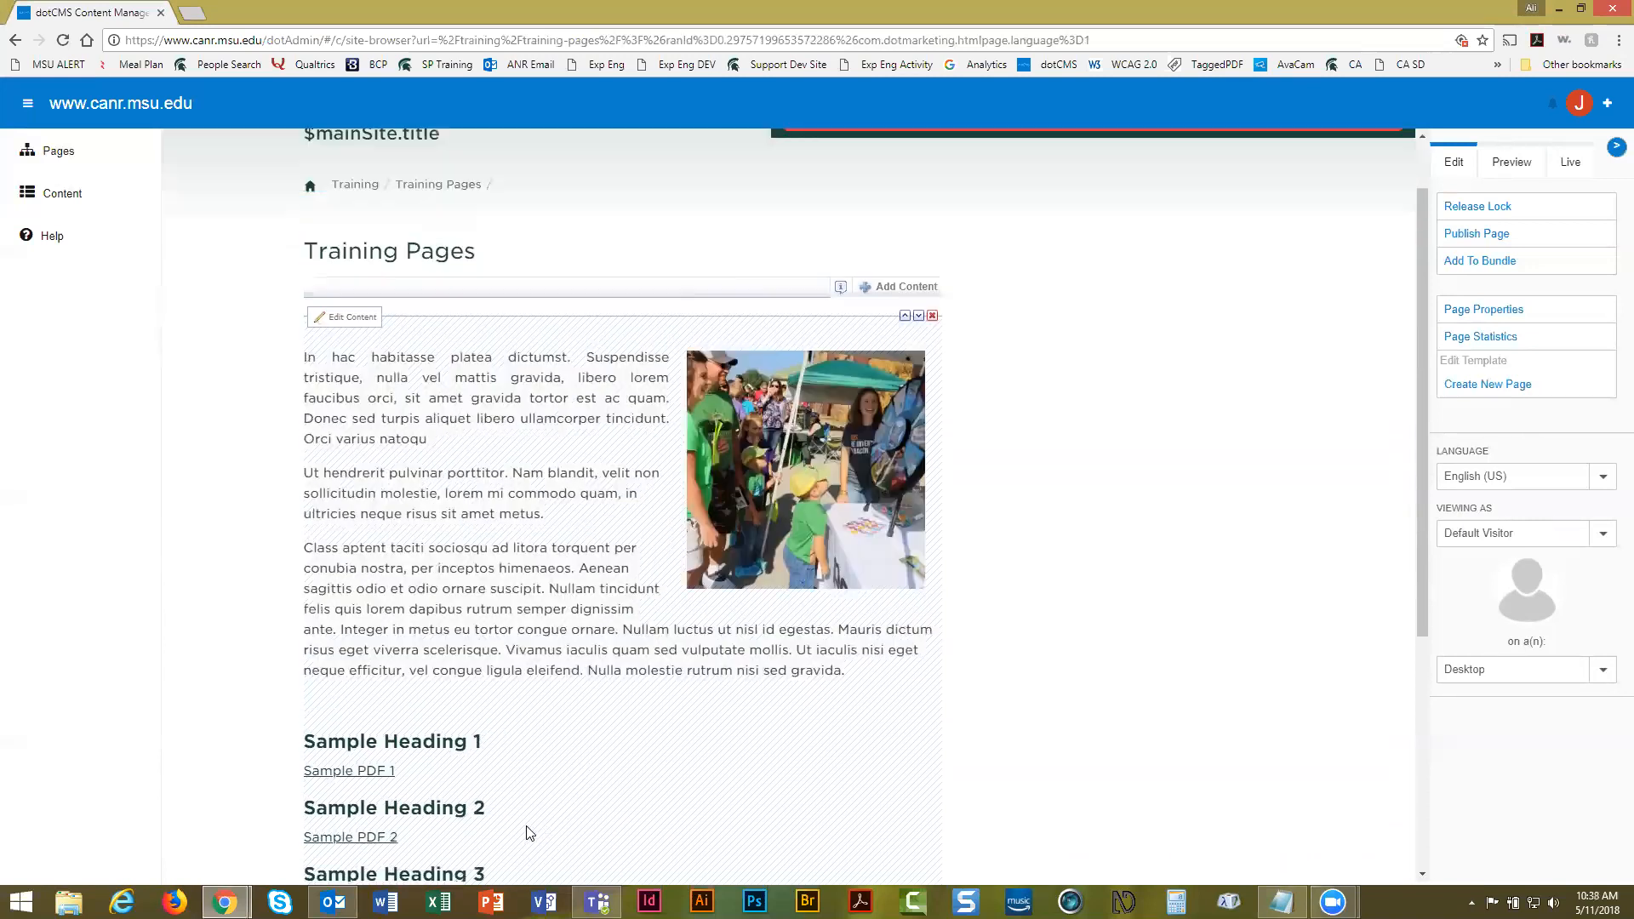
scroll(529, 832, up, 1)
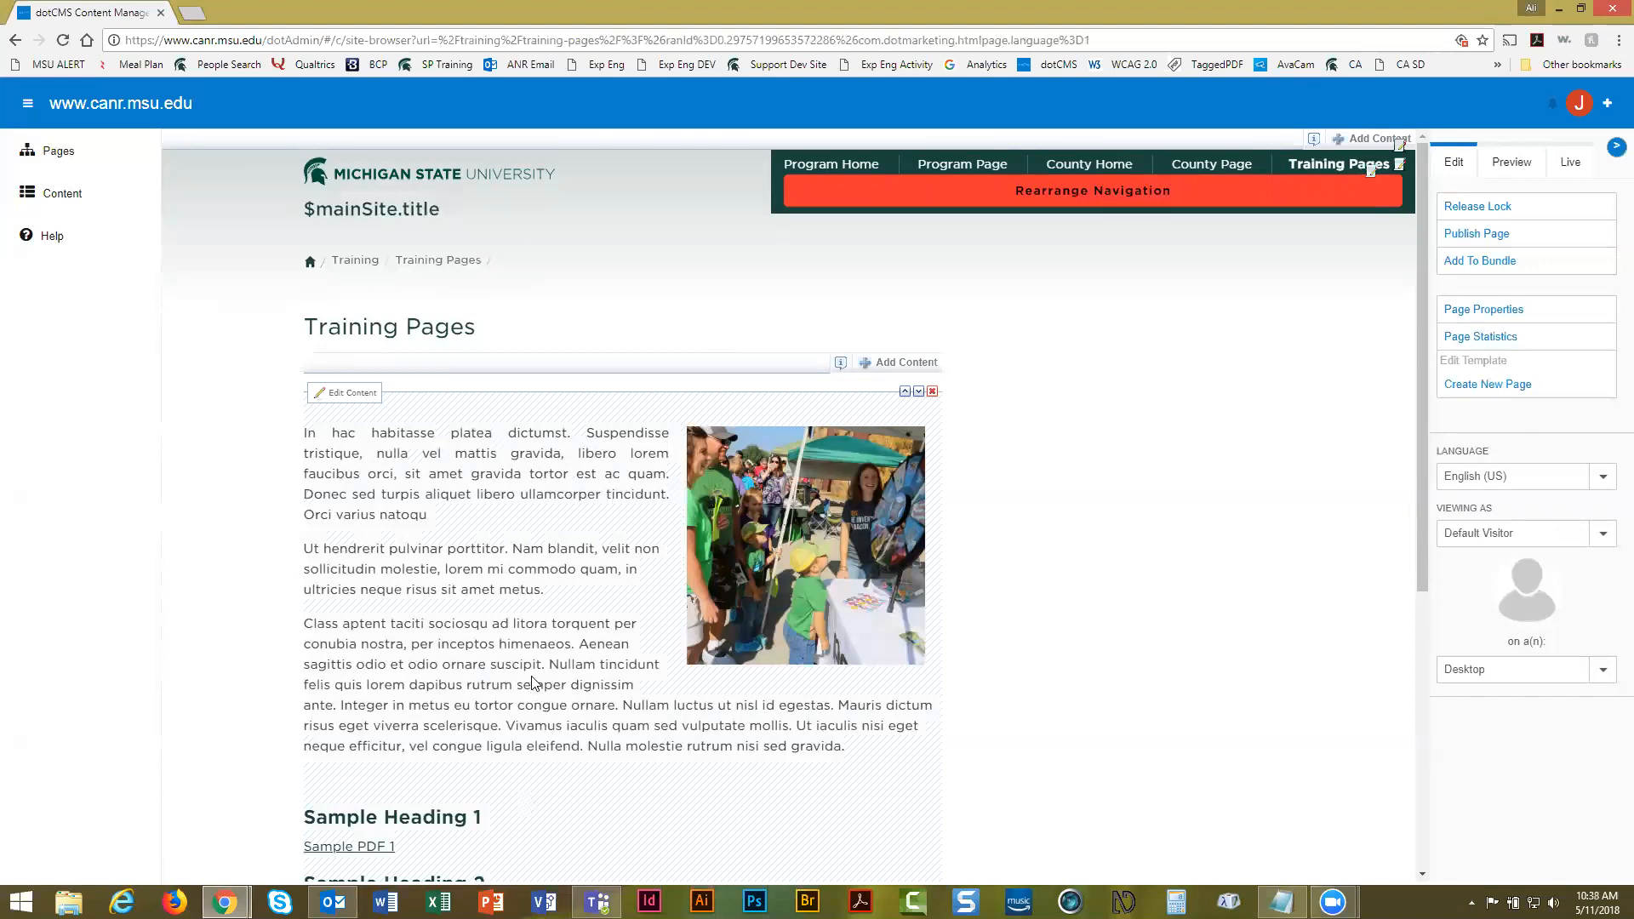
Open the Training Content Main item via Edit Content and click into Sample Heading 1
click(348, 395)
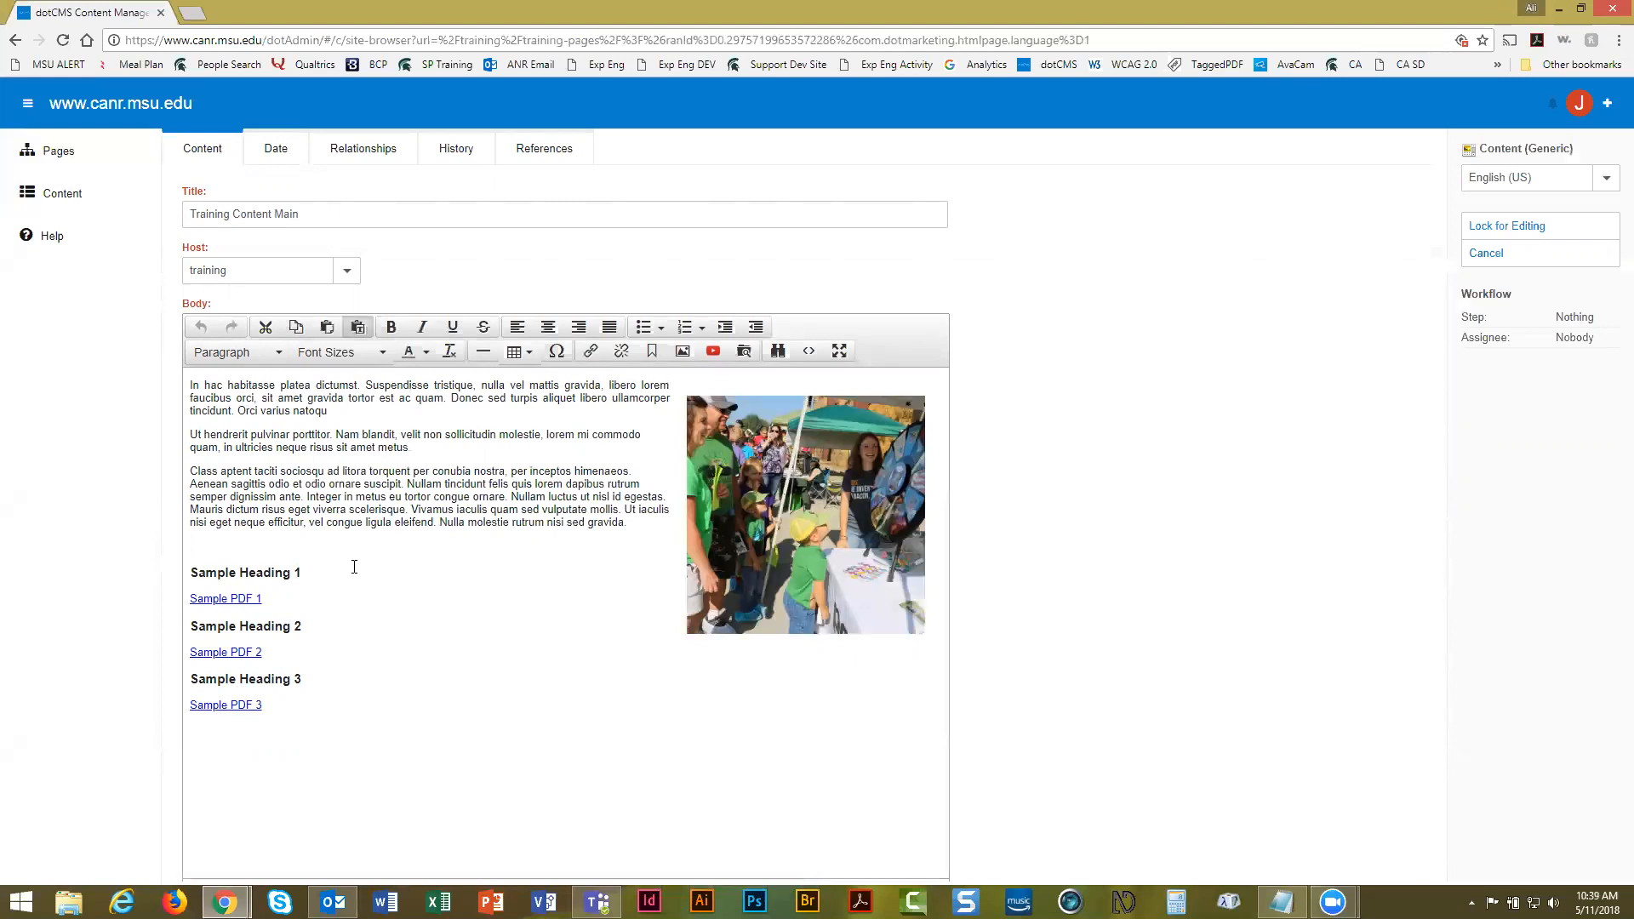
click(270, 576)
Add a first line 'This is some example content for training purposes', deleting the Nam blandit…metus sentences
click(225, 387)
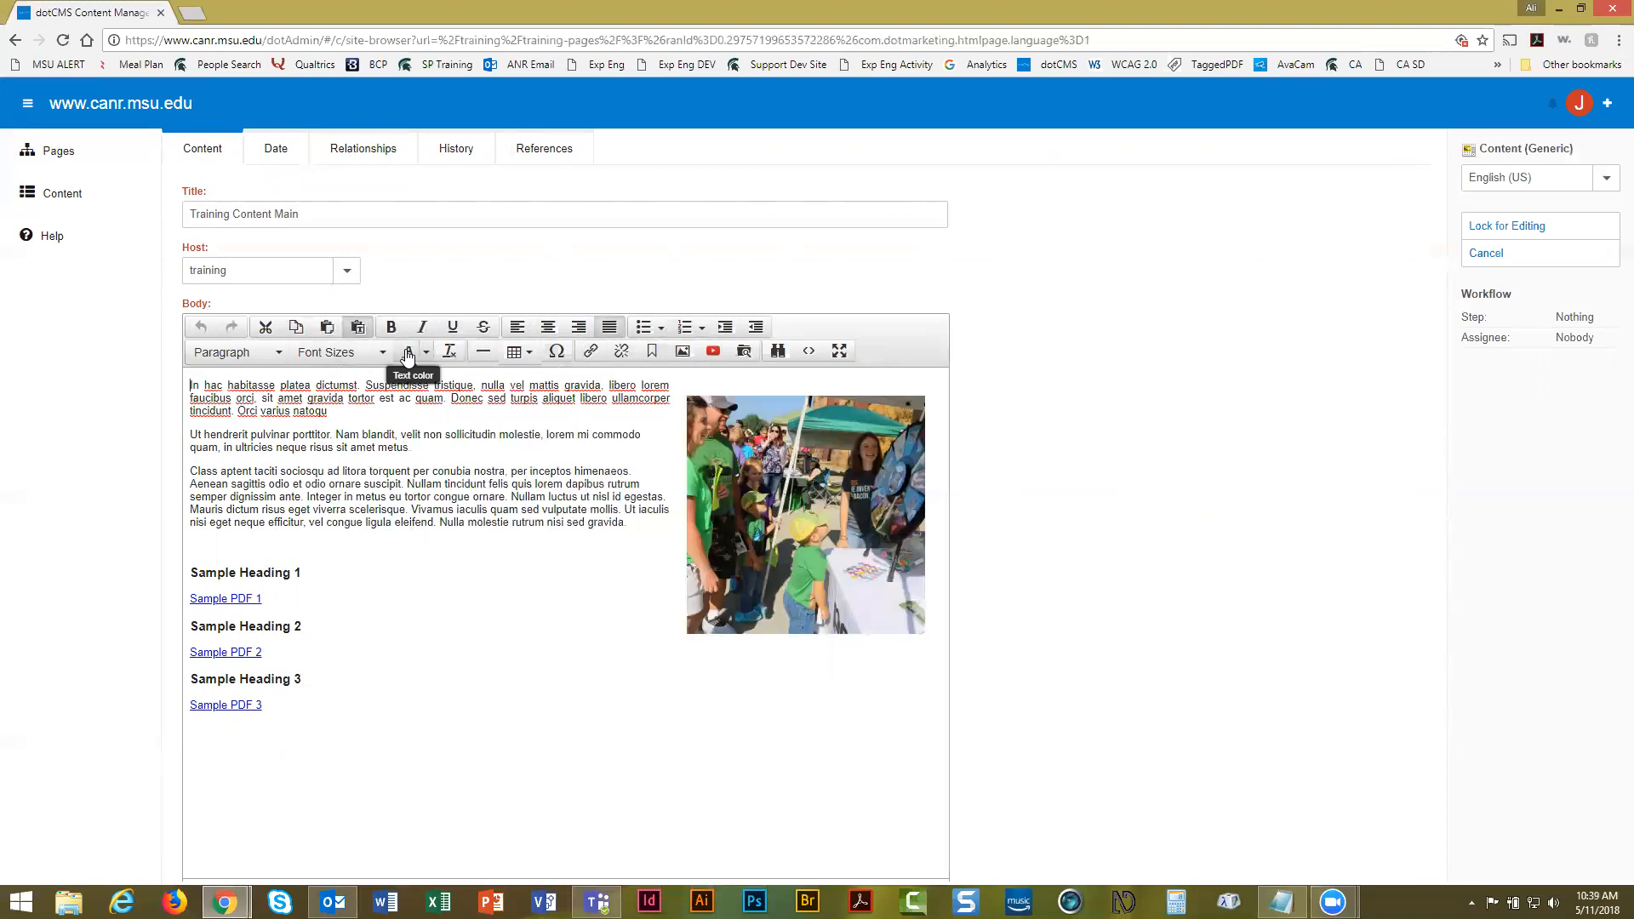
key(Return)
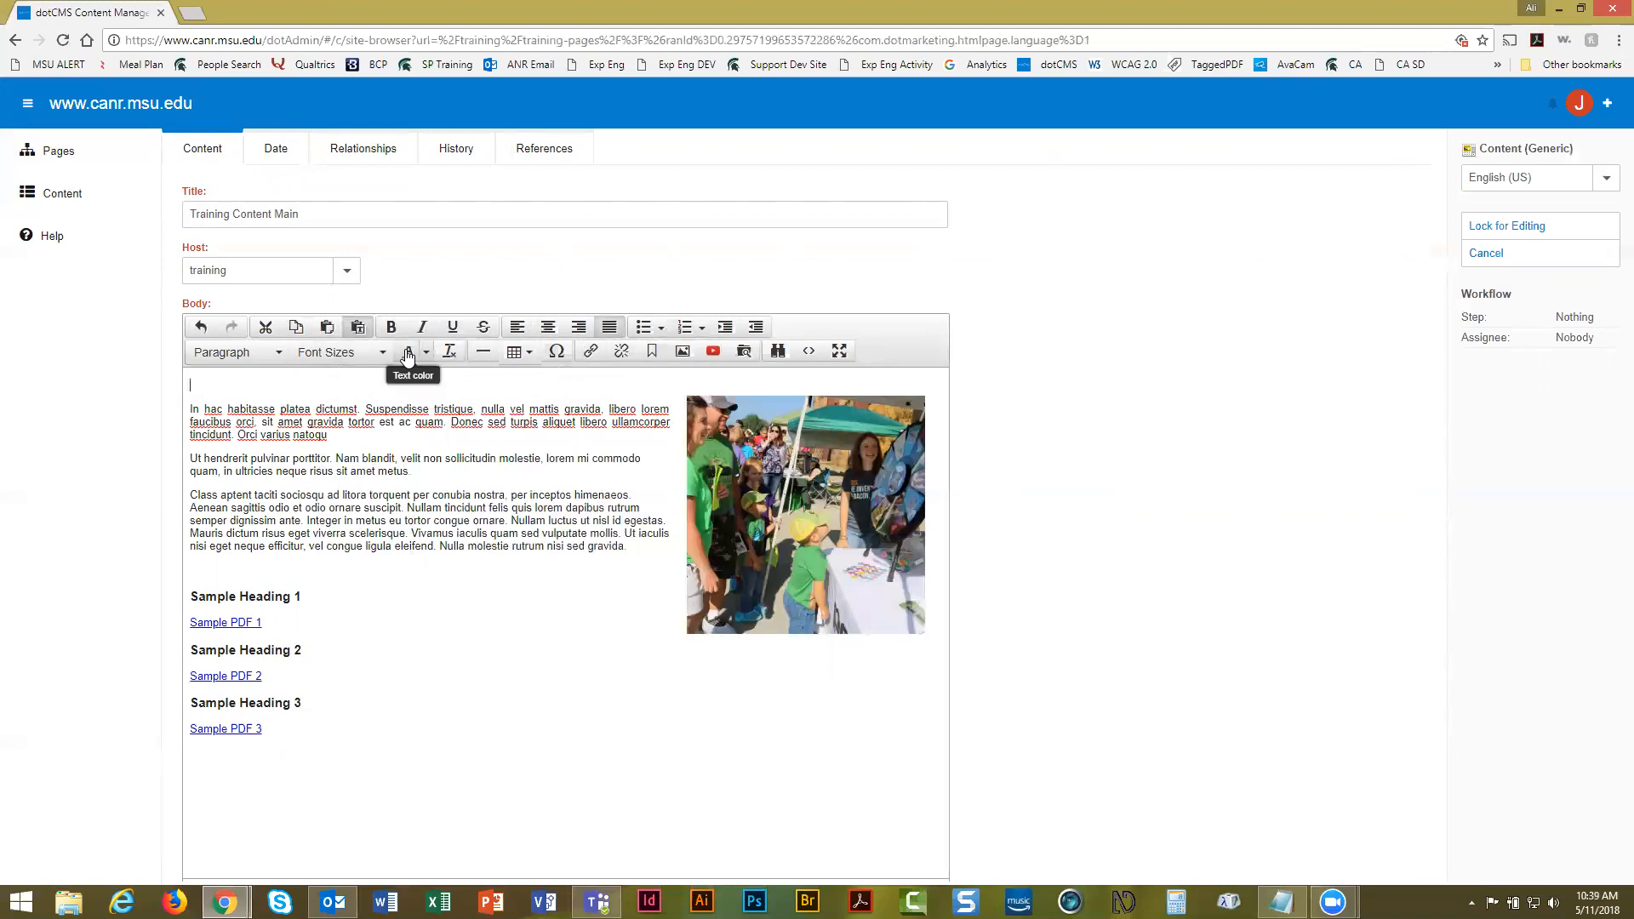
drag(436, 473, 339, 457)
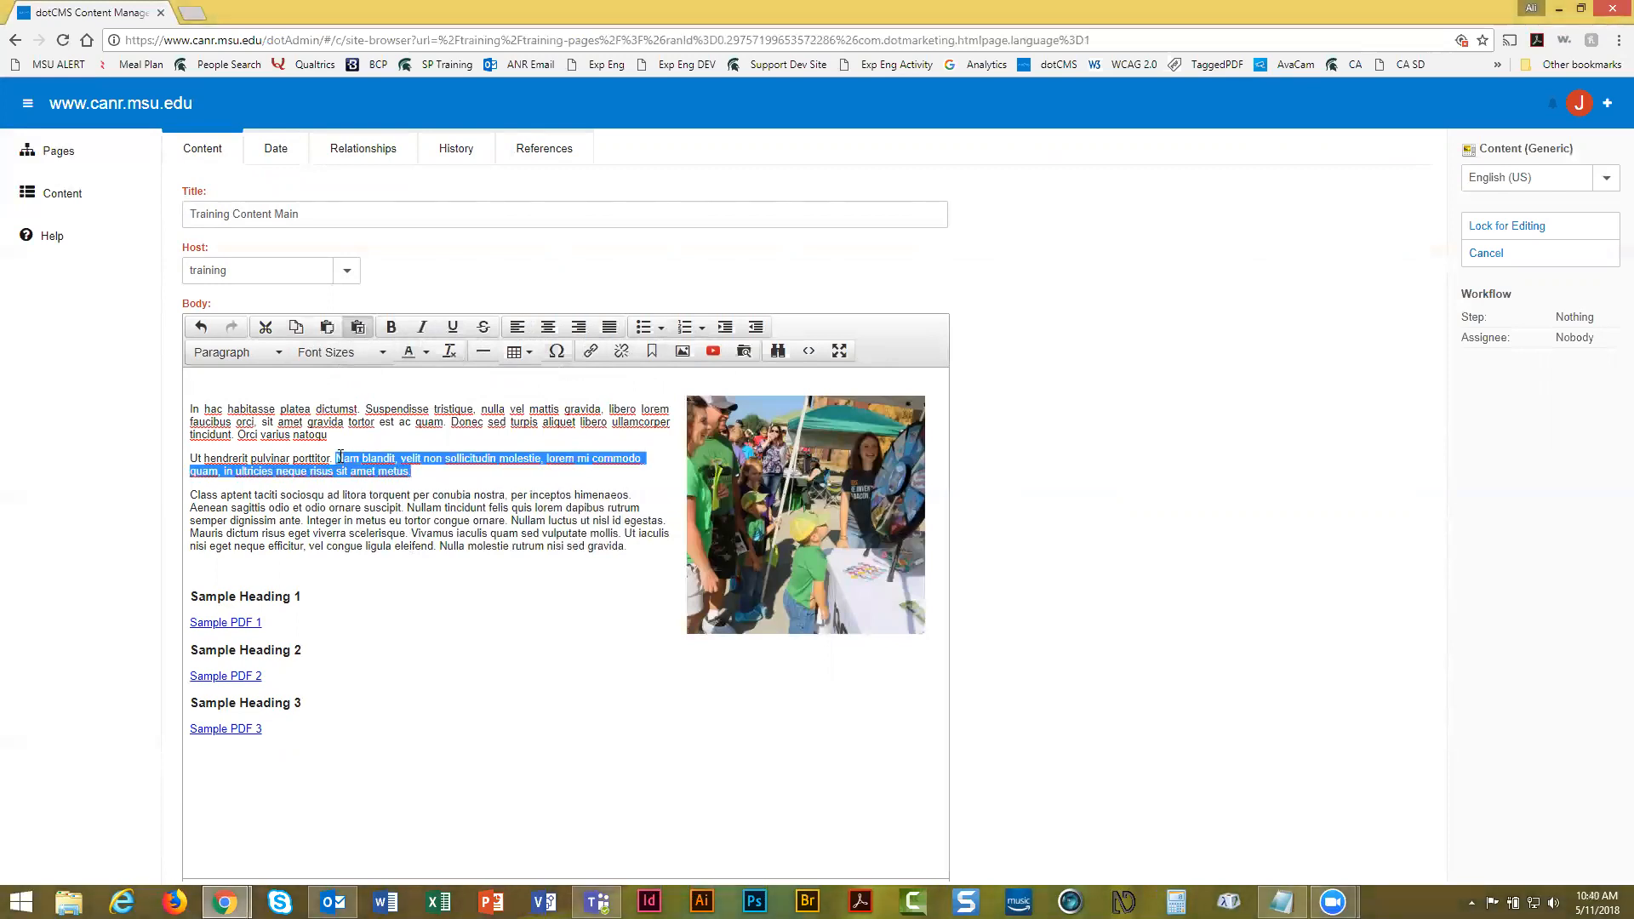
key(BackSpace)
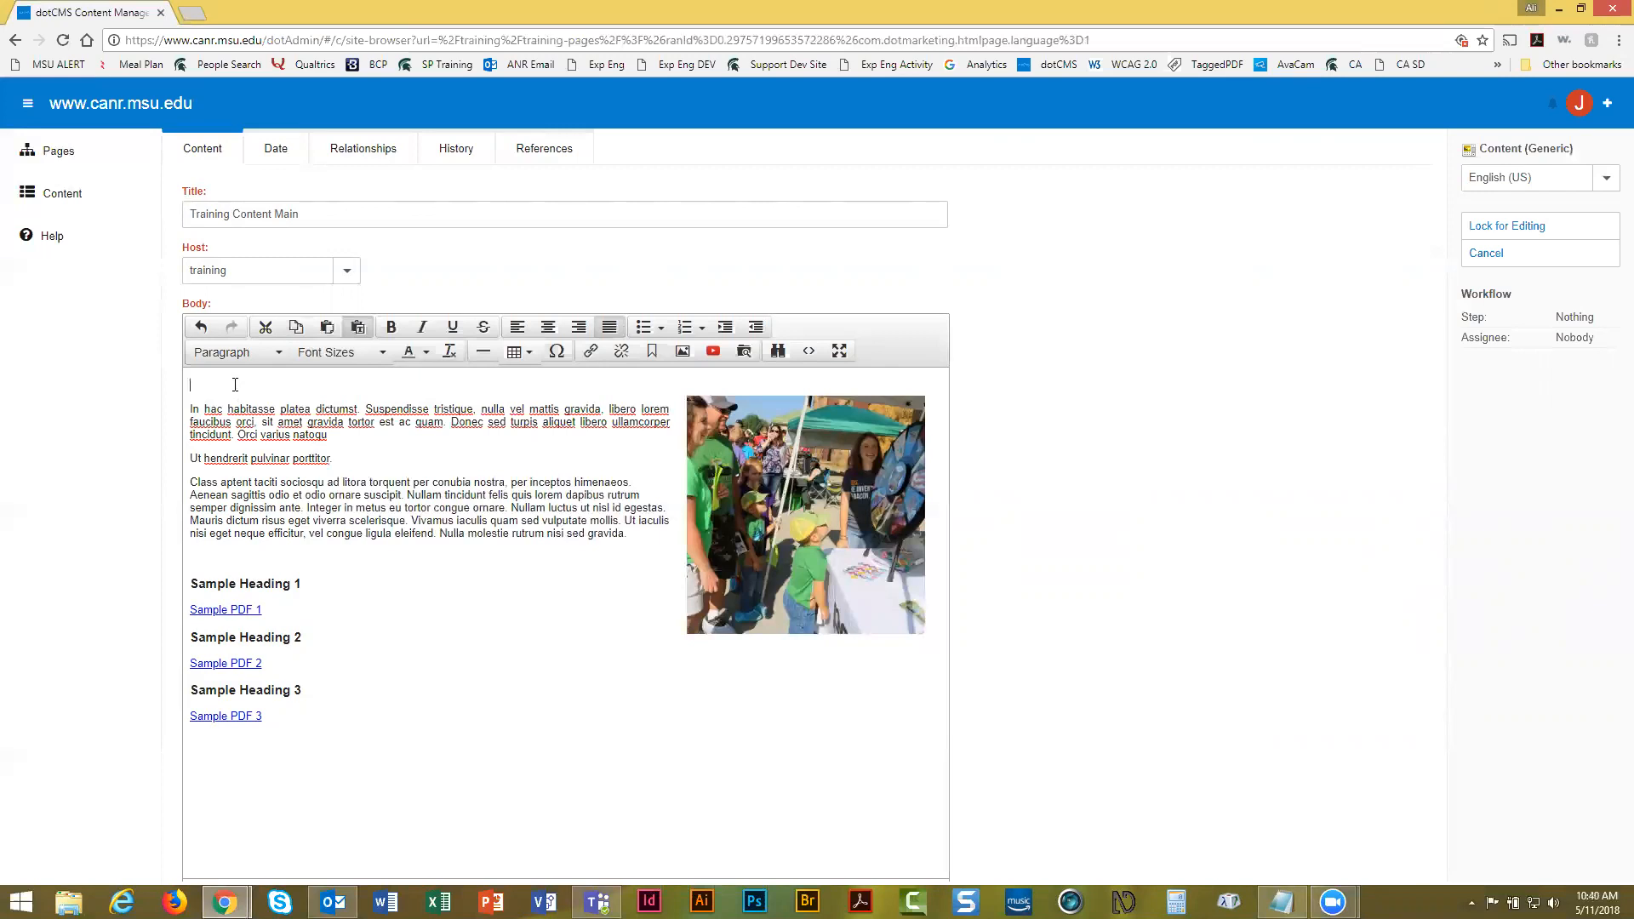
text(This is some example content for training purposes.)
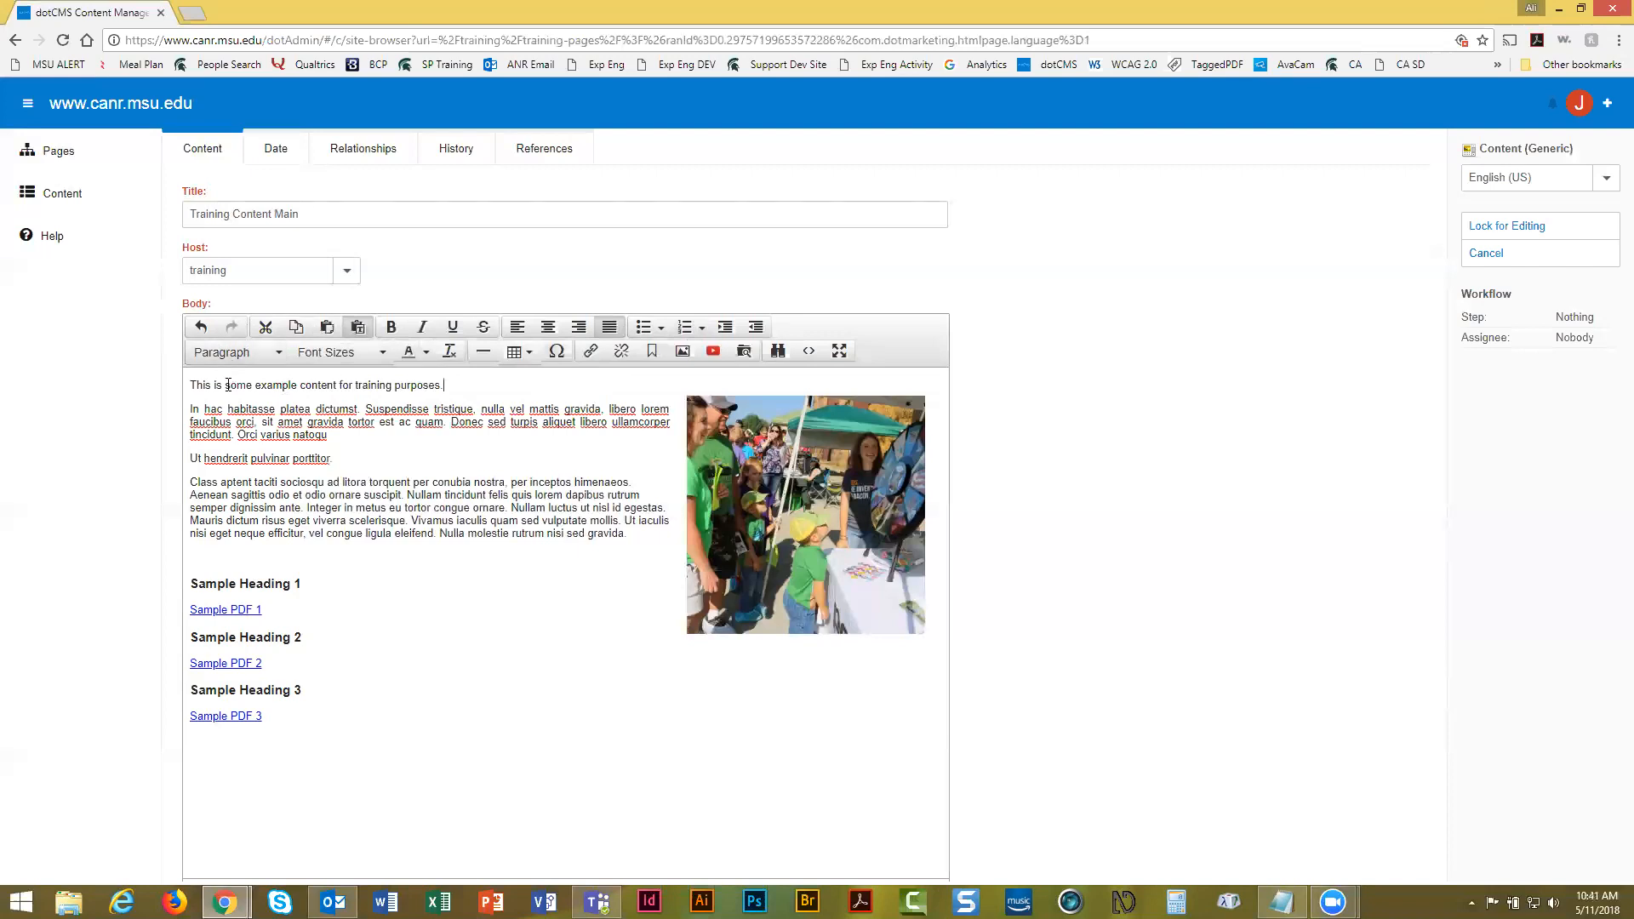
Place the cursor in the 'Ut hendrerit pulvinar porttitor.' line and open the Paragraph format dropdown
click(252, 504)
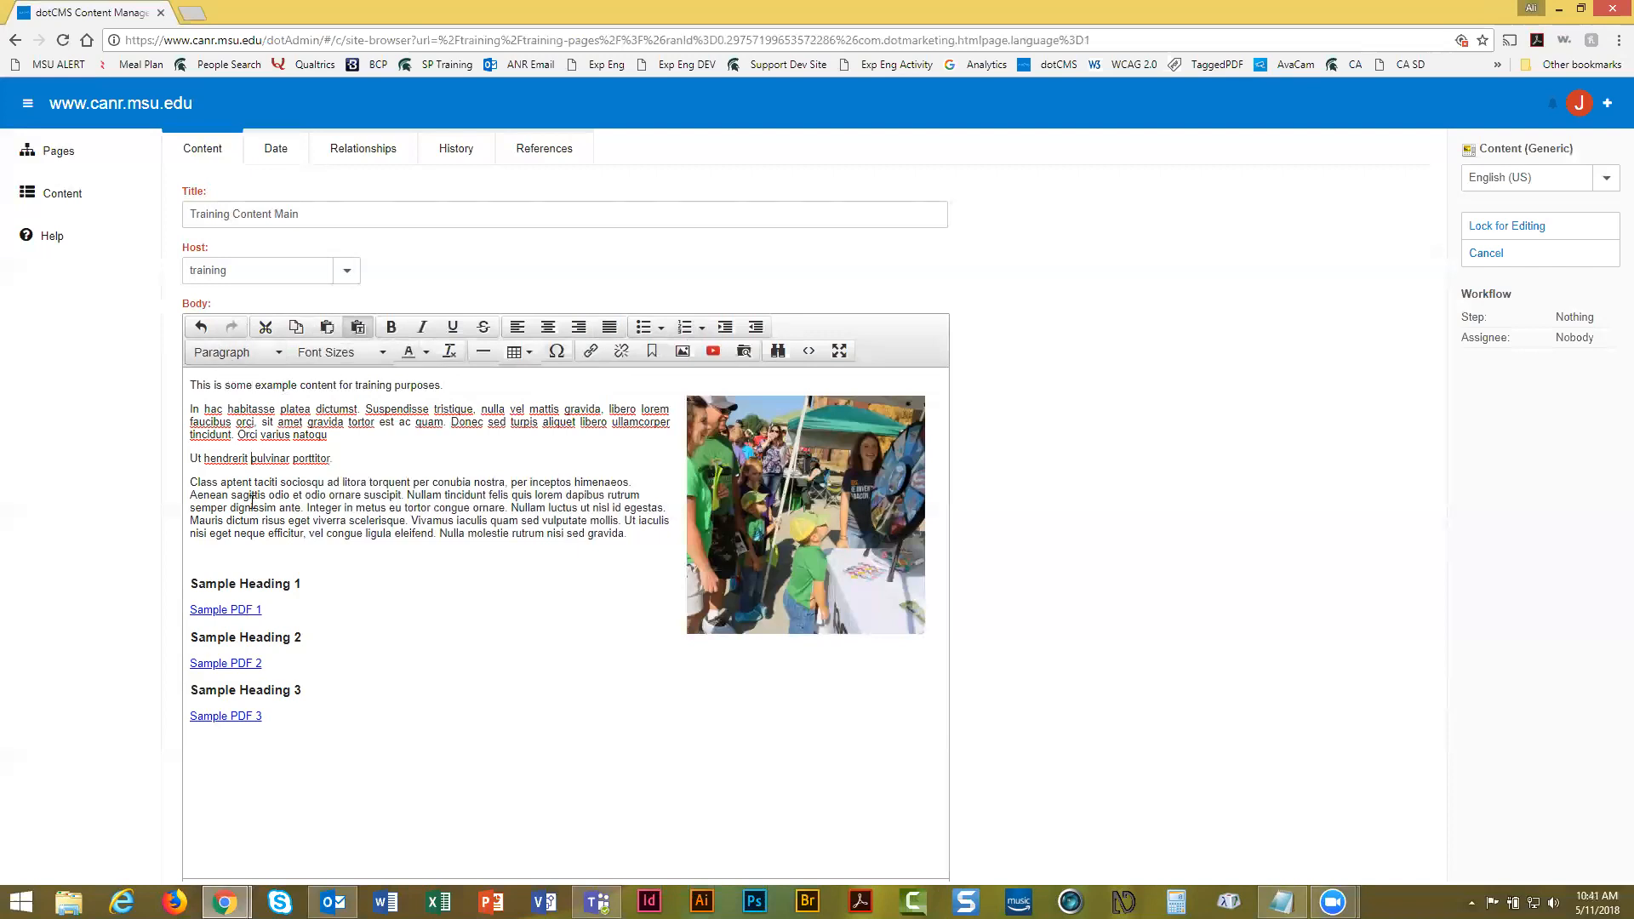
click(243, 588)
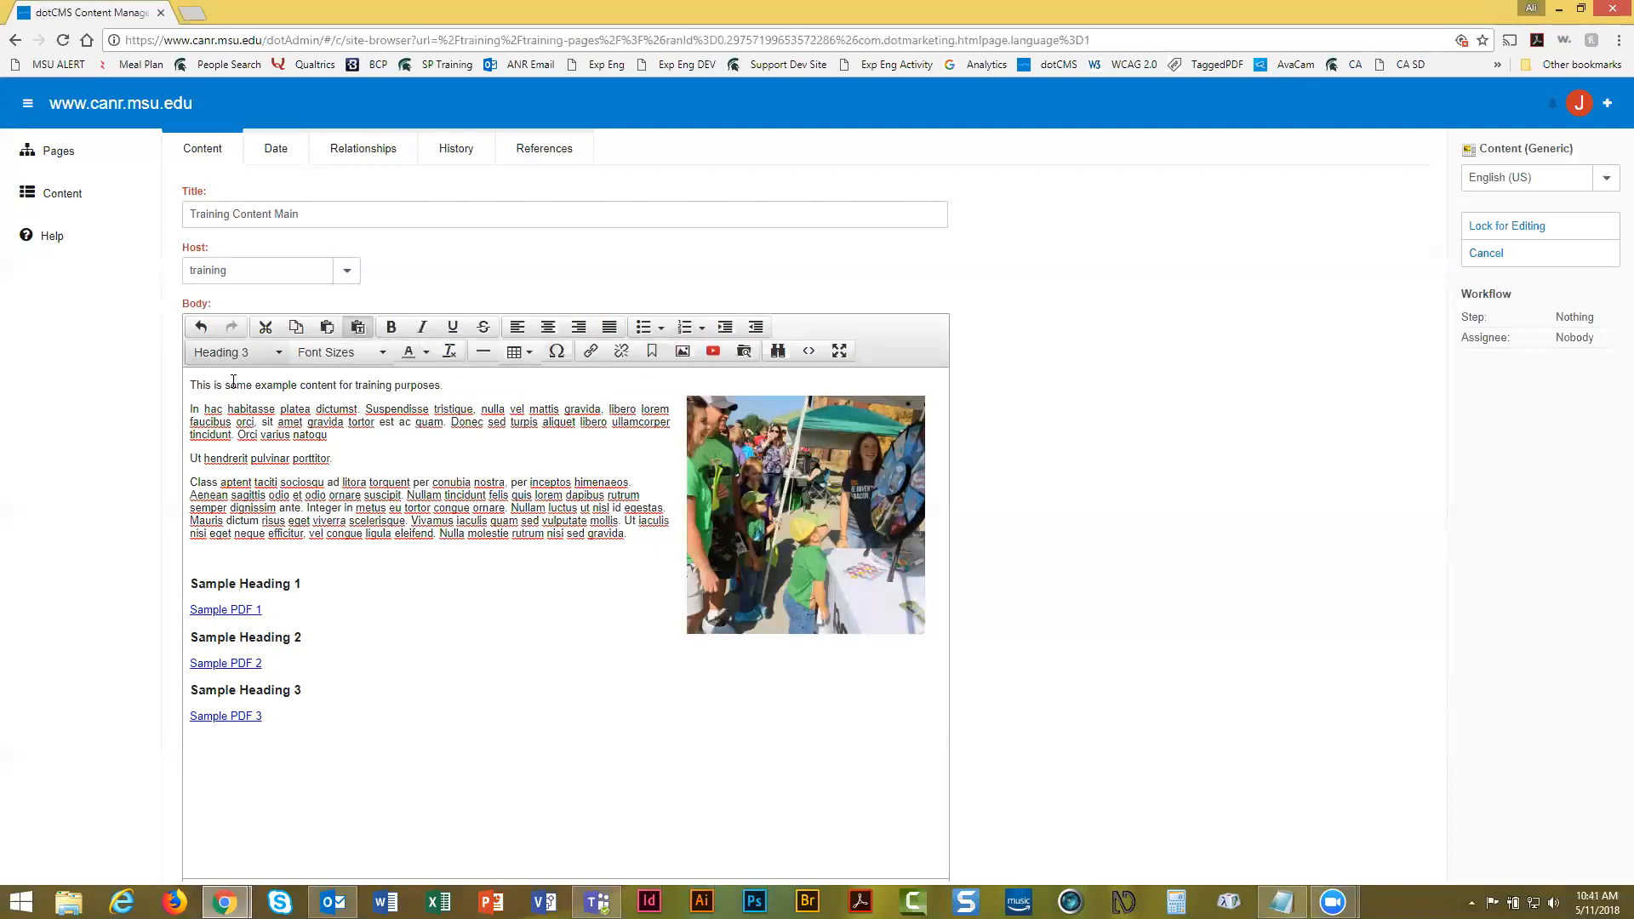
click(235, 460)
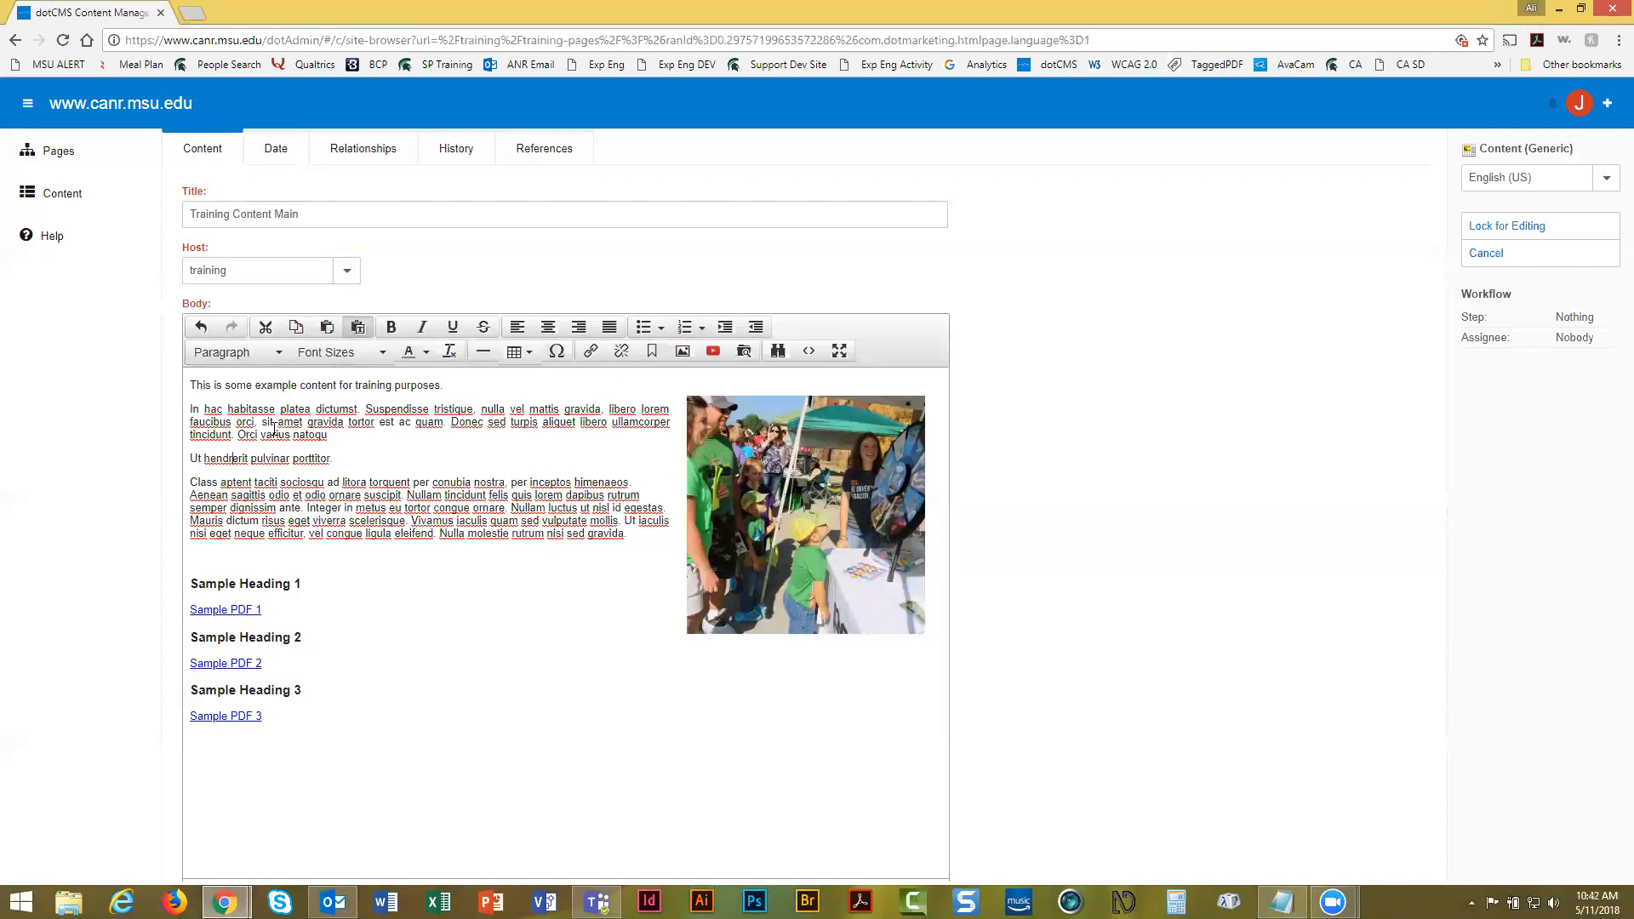
click(250, 362)
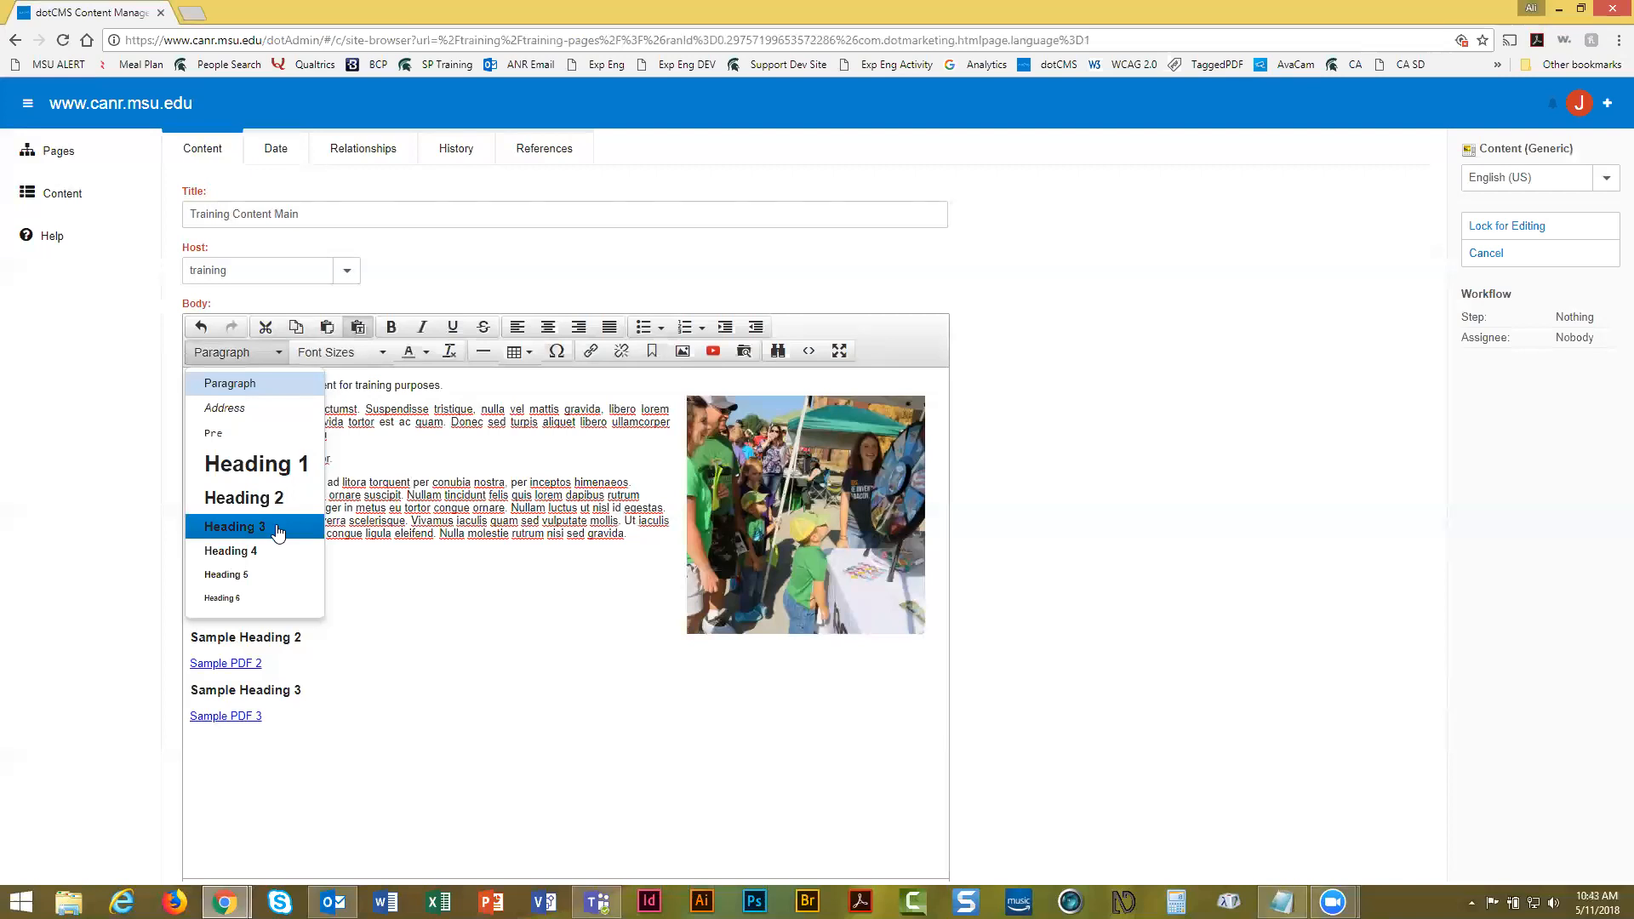
Pick Heading 3 from the format list for the Ut hendrerit line
click(277, 528)
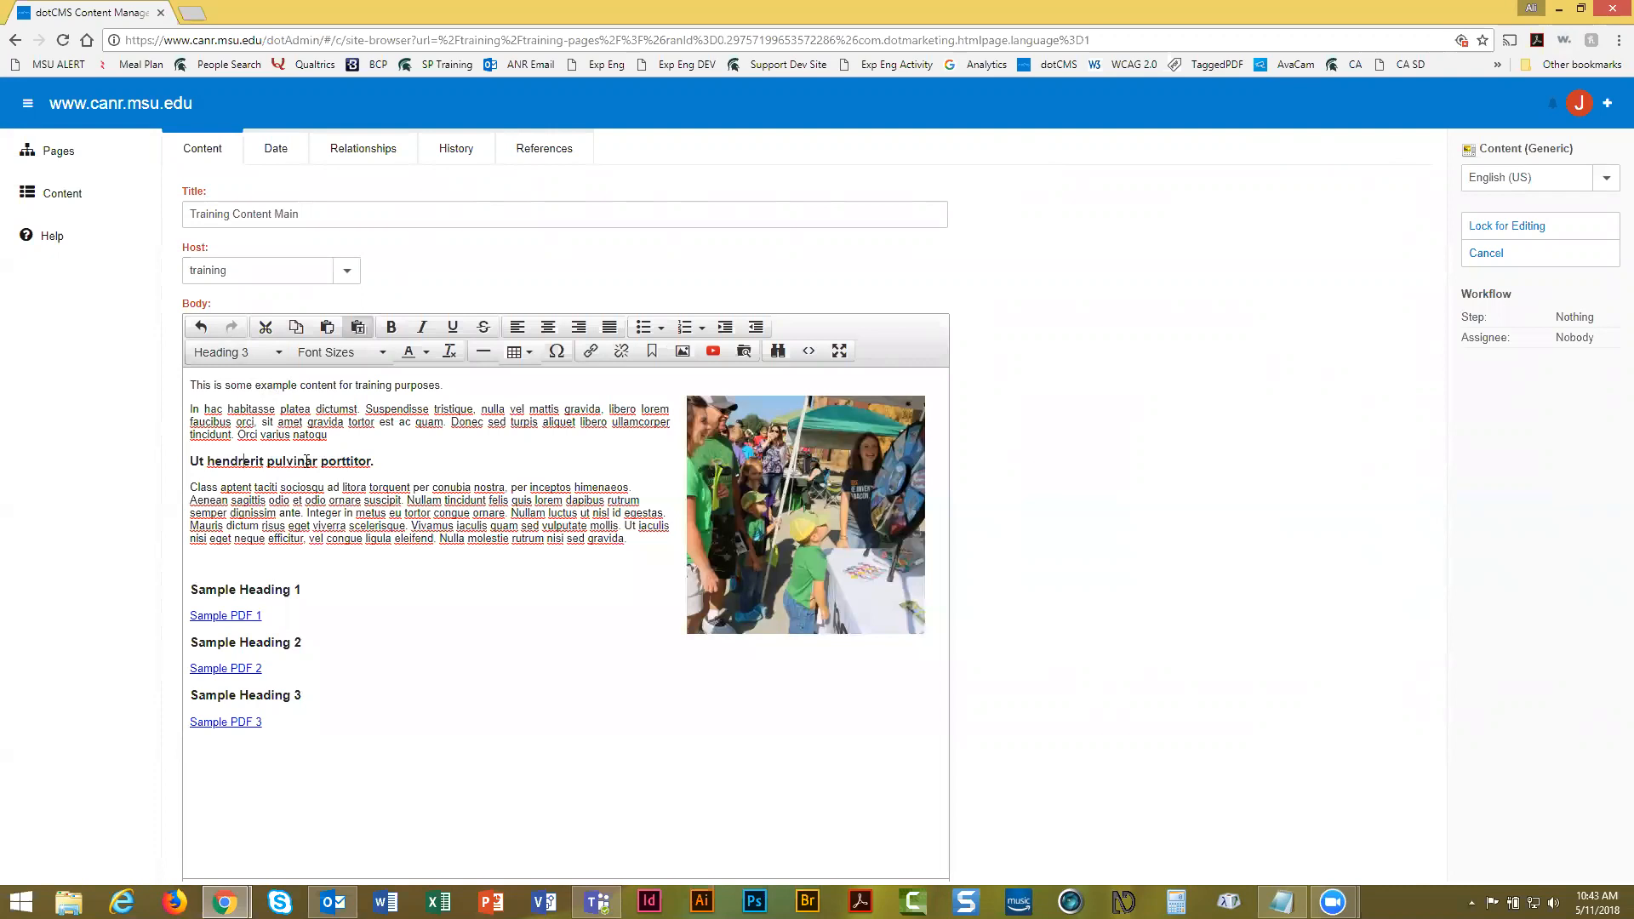
click(426, 354)
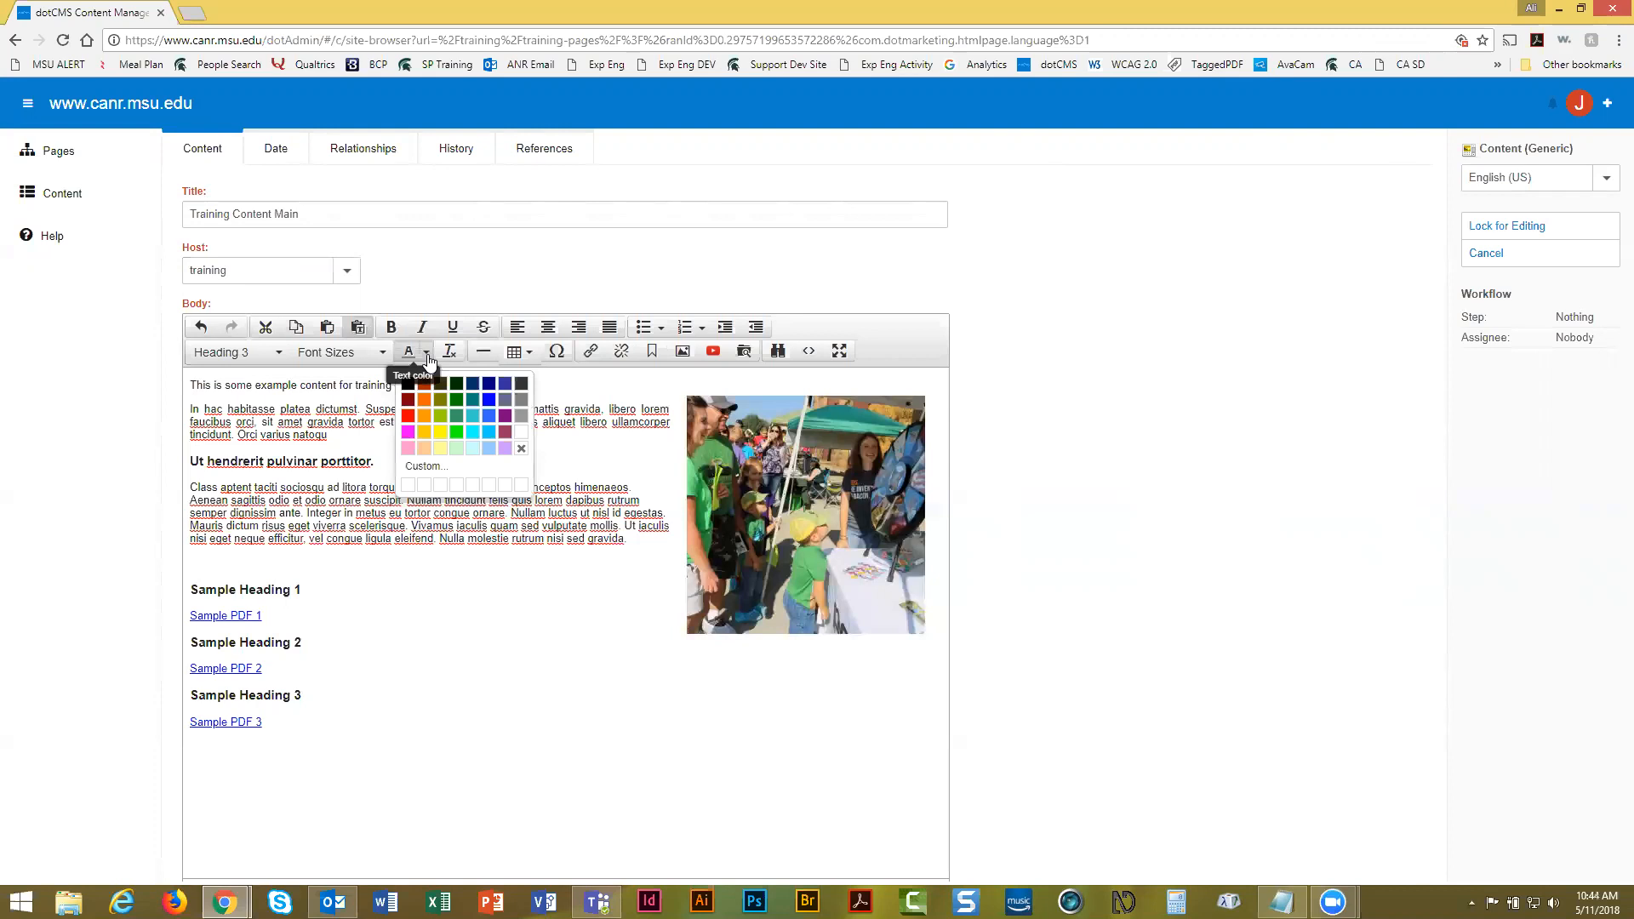
click(428, 361)
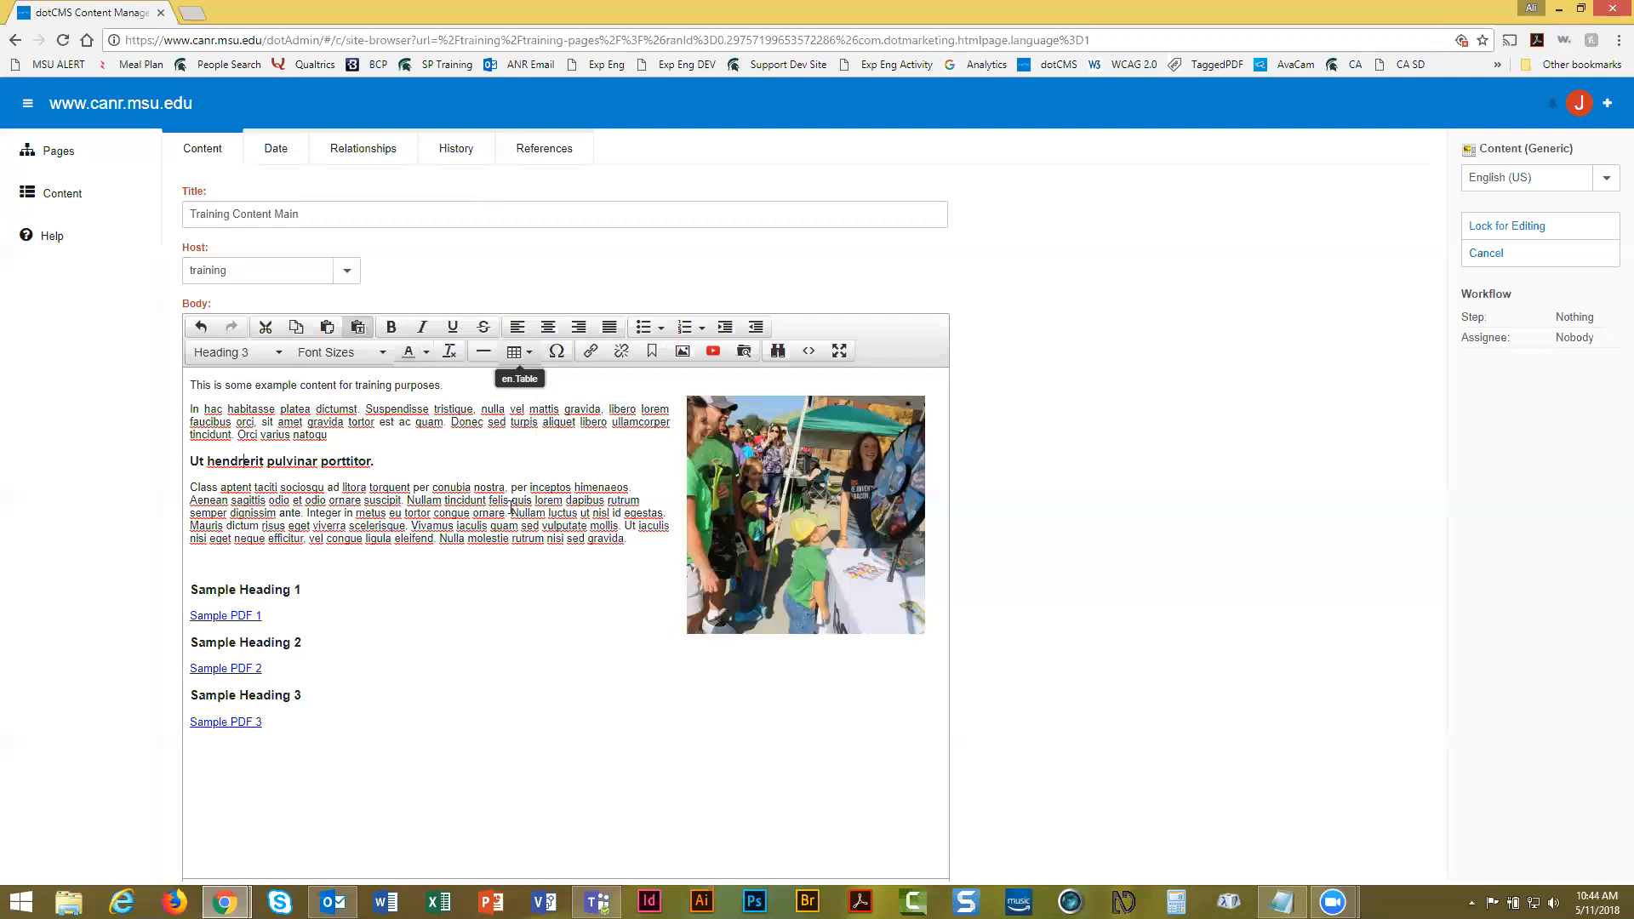
Start a new line below Sample PDF 3 and insert a 3x3 table there
click(340, 725)
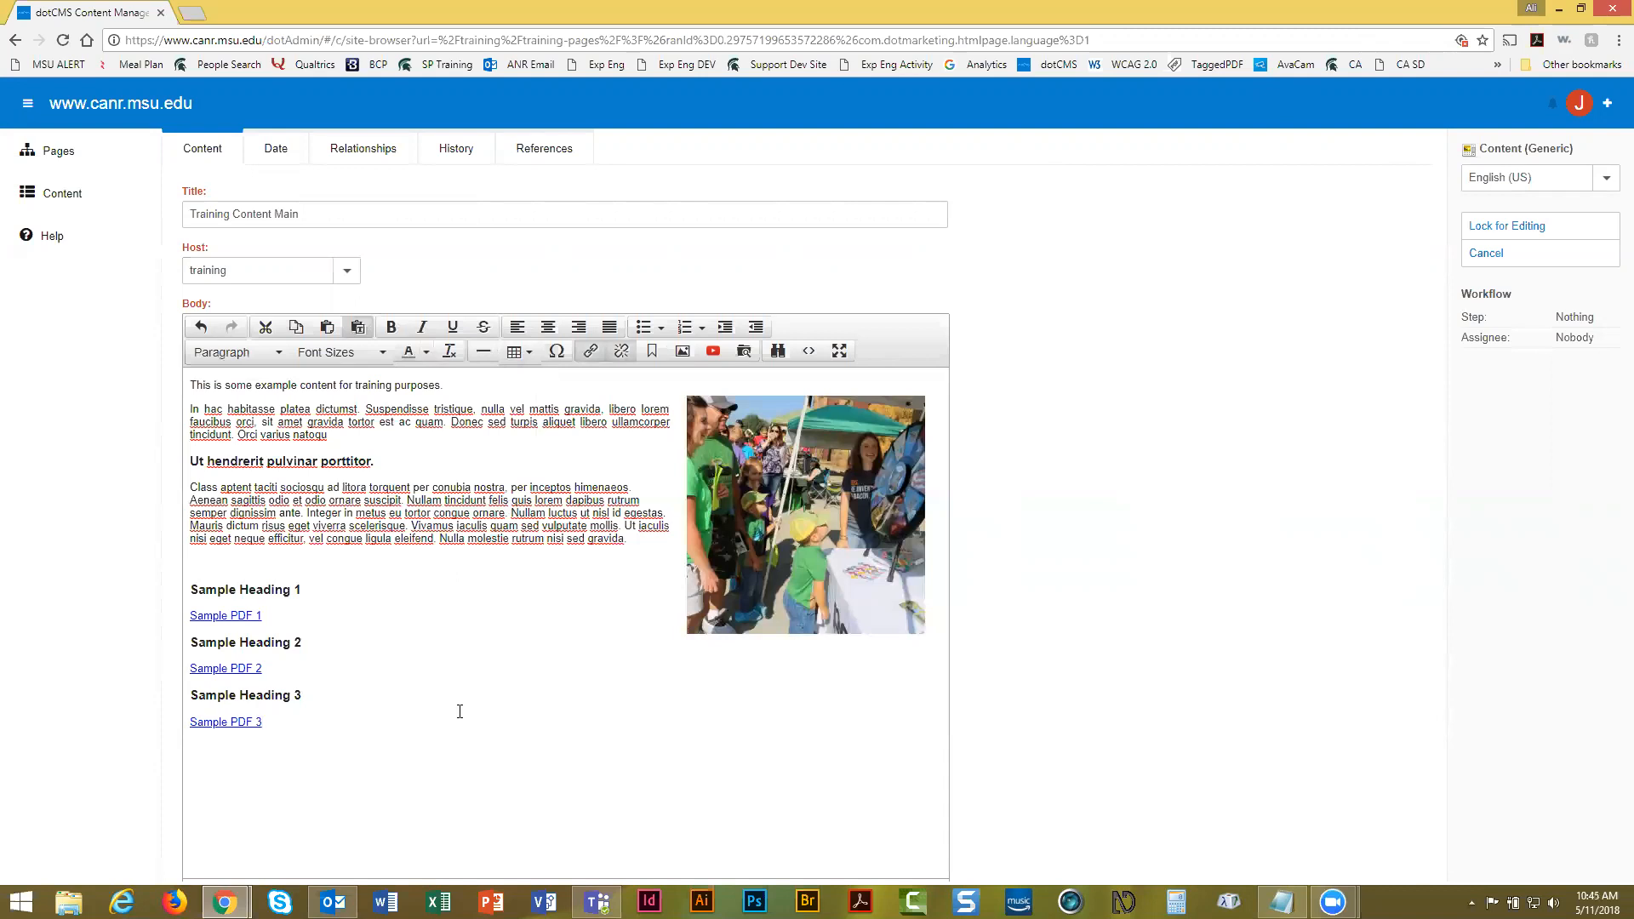
key(Return)
click(525, 356)
mouse_move(528, 384)
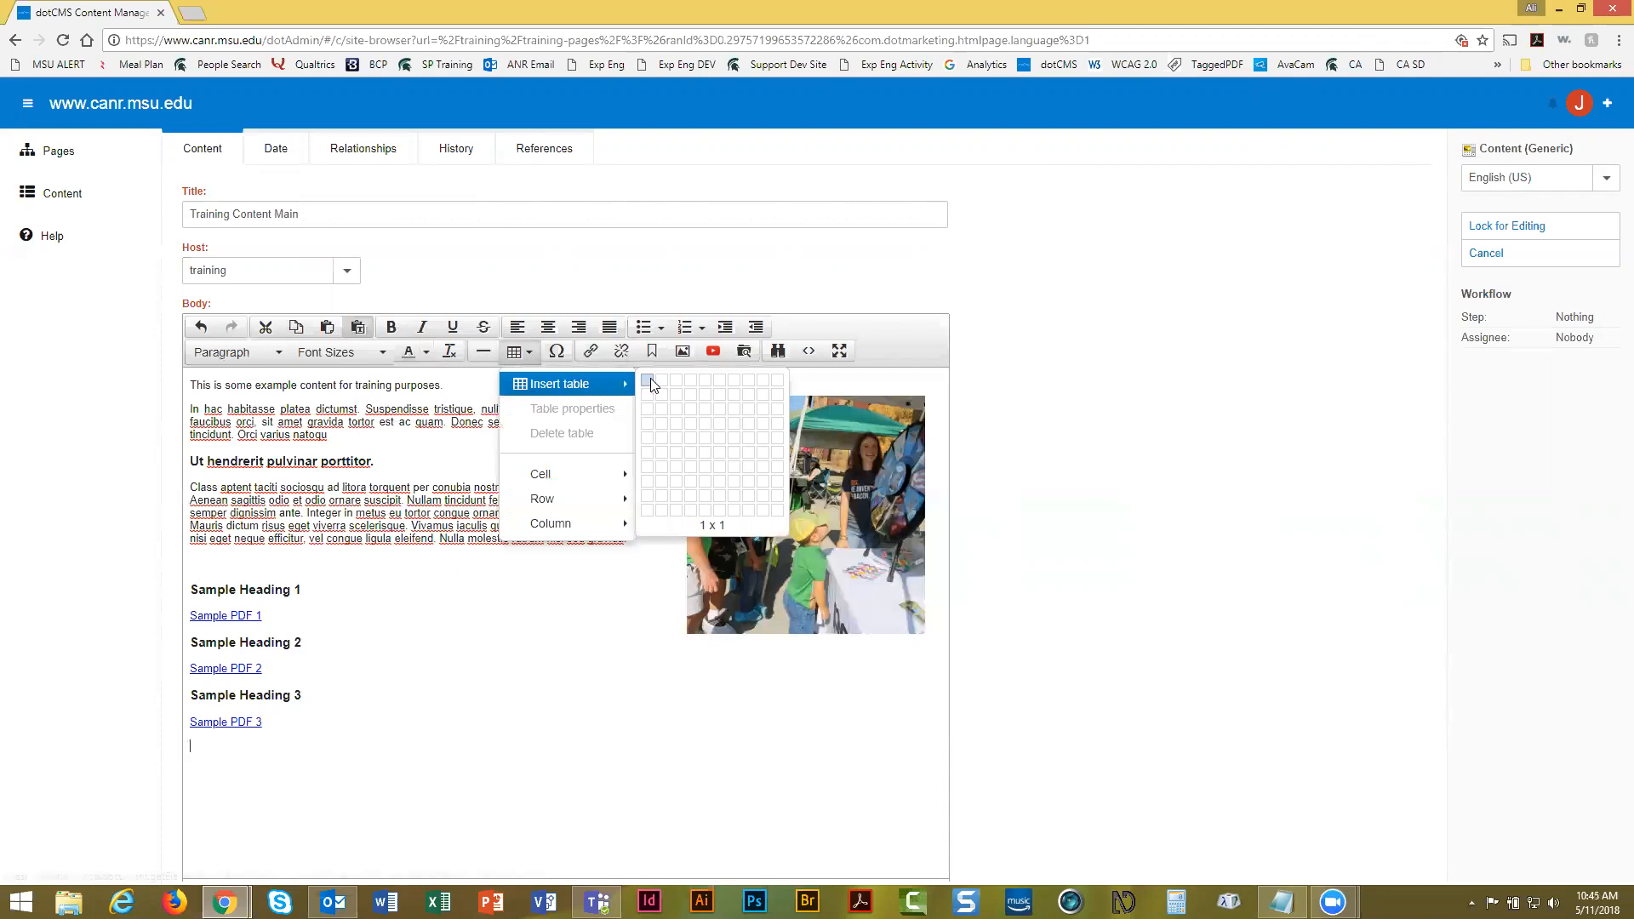
click(680, 417)
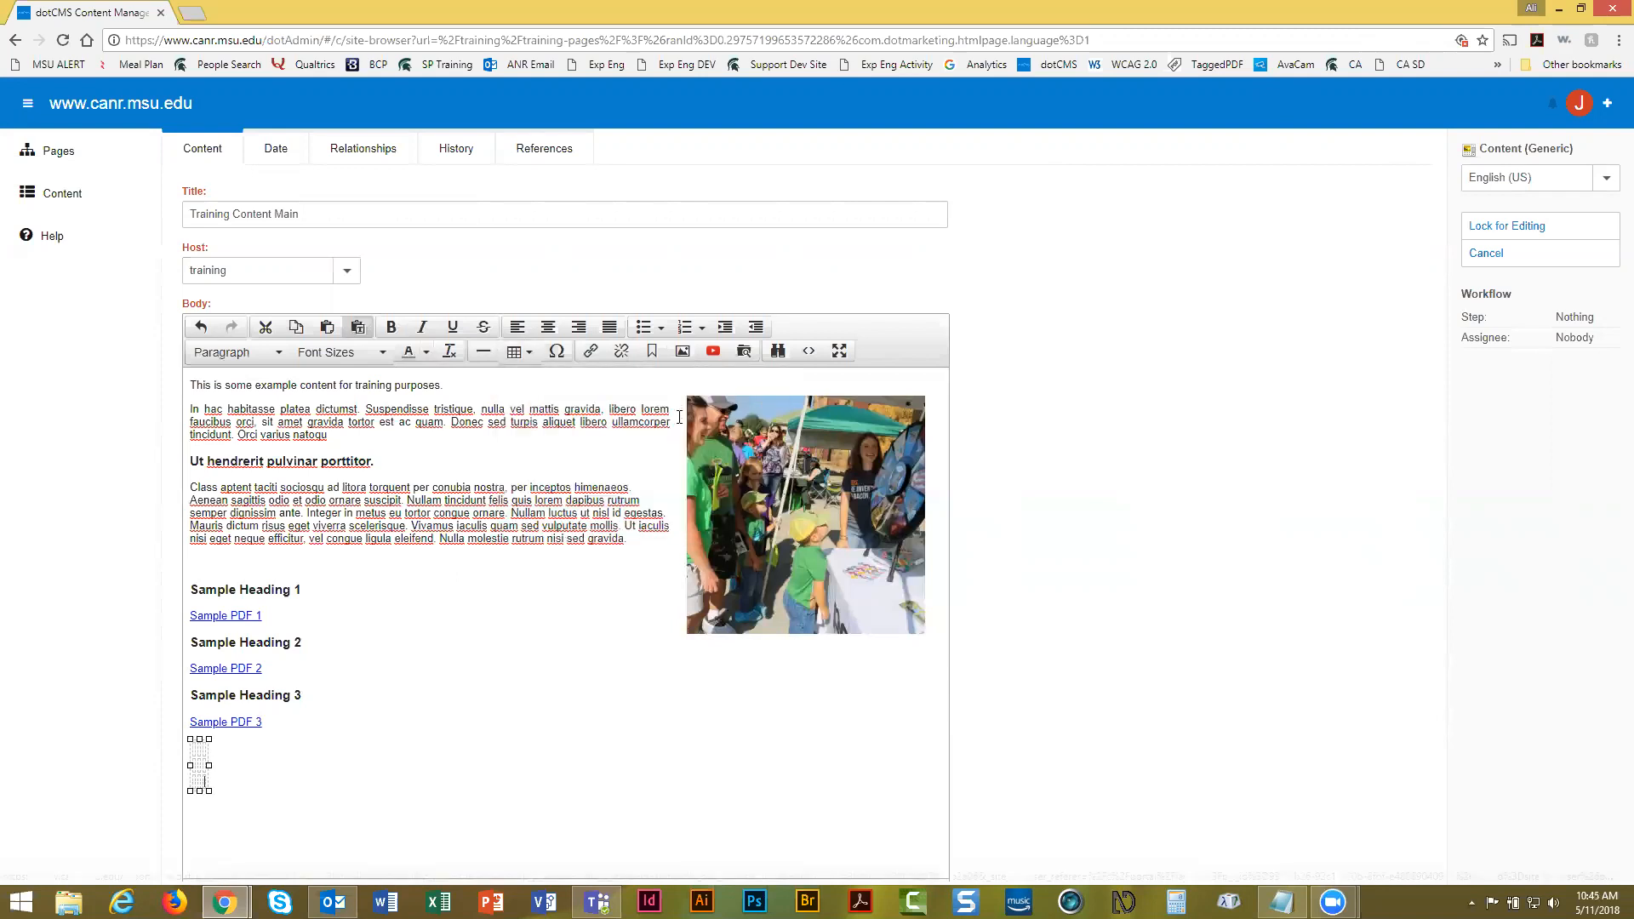
Fill every table cell with placeholder text such as 'asdfasd'
text(sdfasdf)
key(Up)
text(asdfs)
key(Up)
text(dfasdf asdfasd)
key(Down)
text(asdfsd)
key(Down)
text(asdfasd)
key(Tab)
text(asdfasd)
key(Up)
text(sadfasd)
key(Up)
text(asdfssdf)
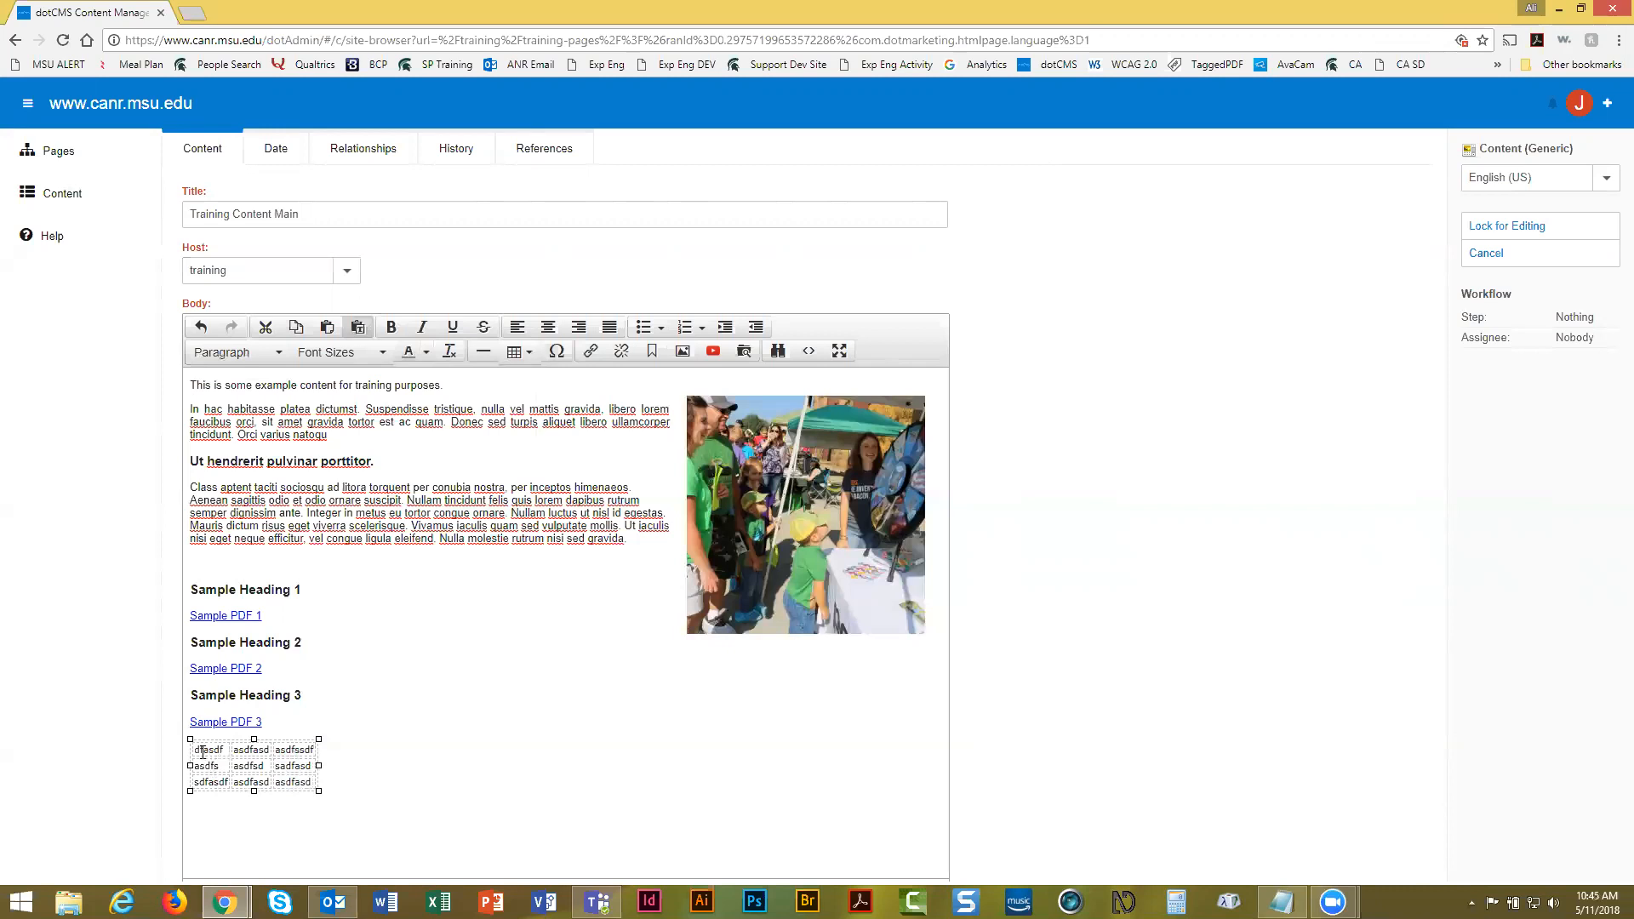
Select the table's first row and set its Row type to Header in Row properties
drag(203, 753, 293, 751)
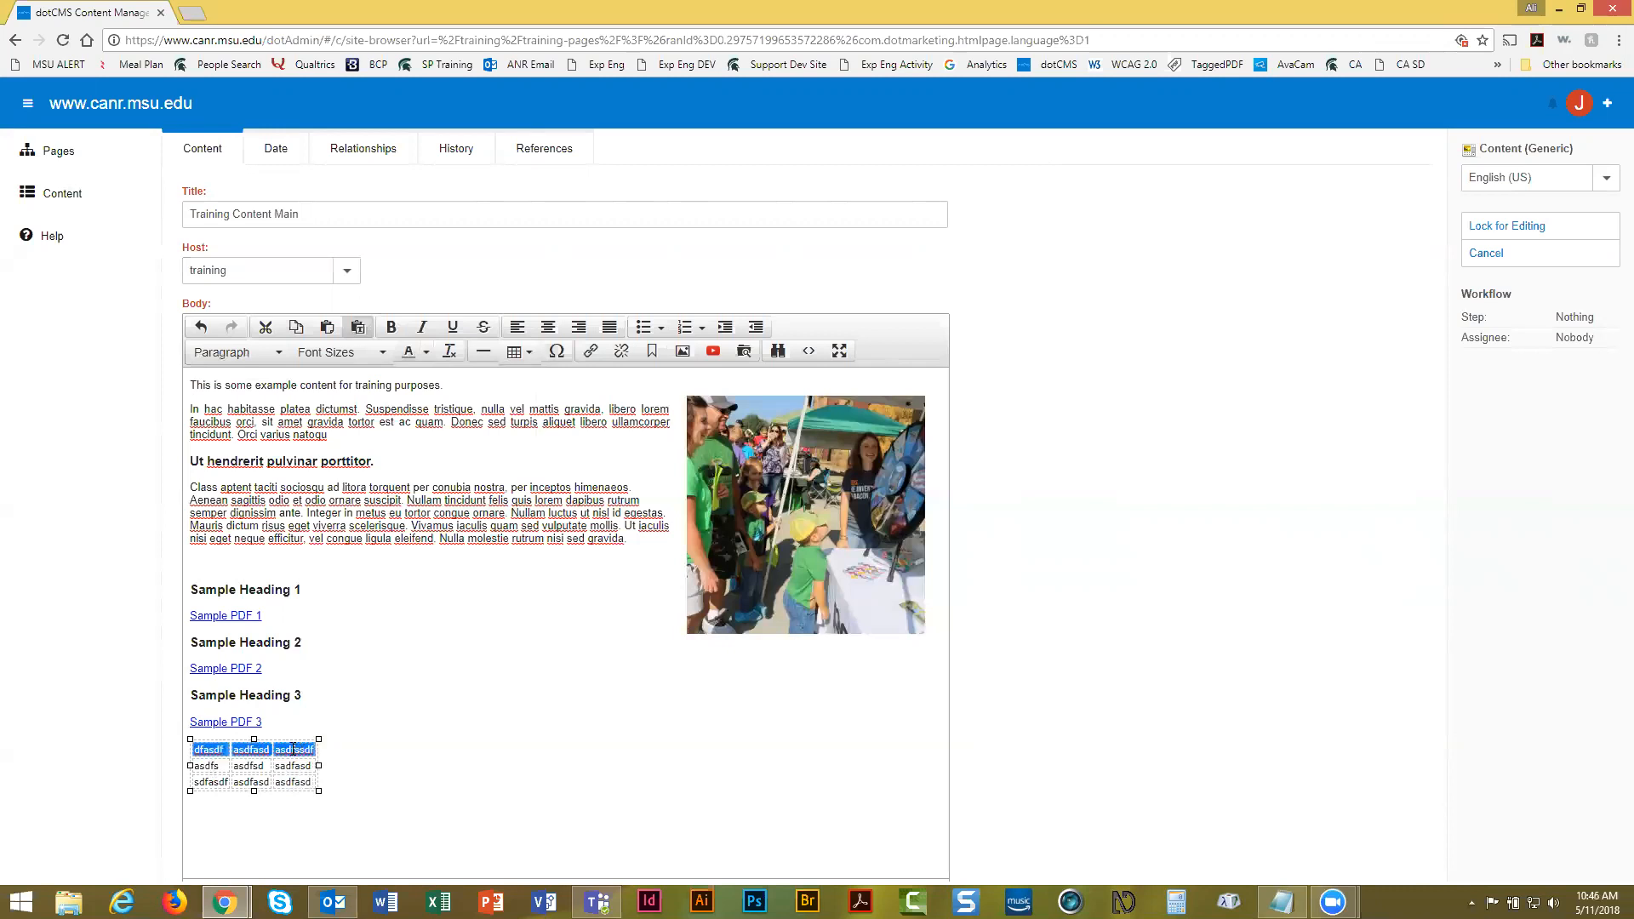
right_click(294, 752)
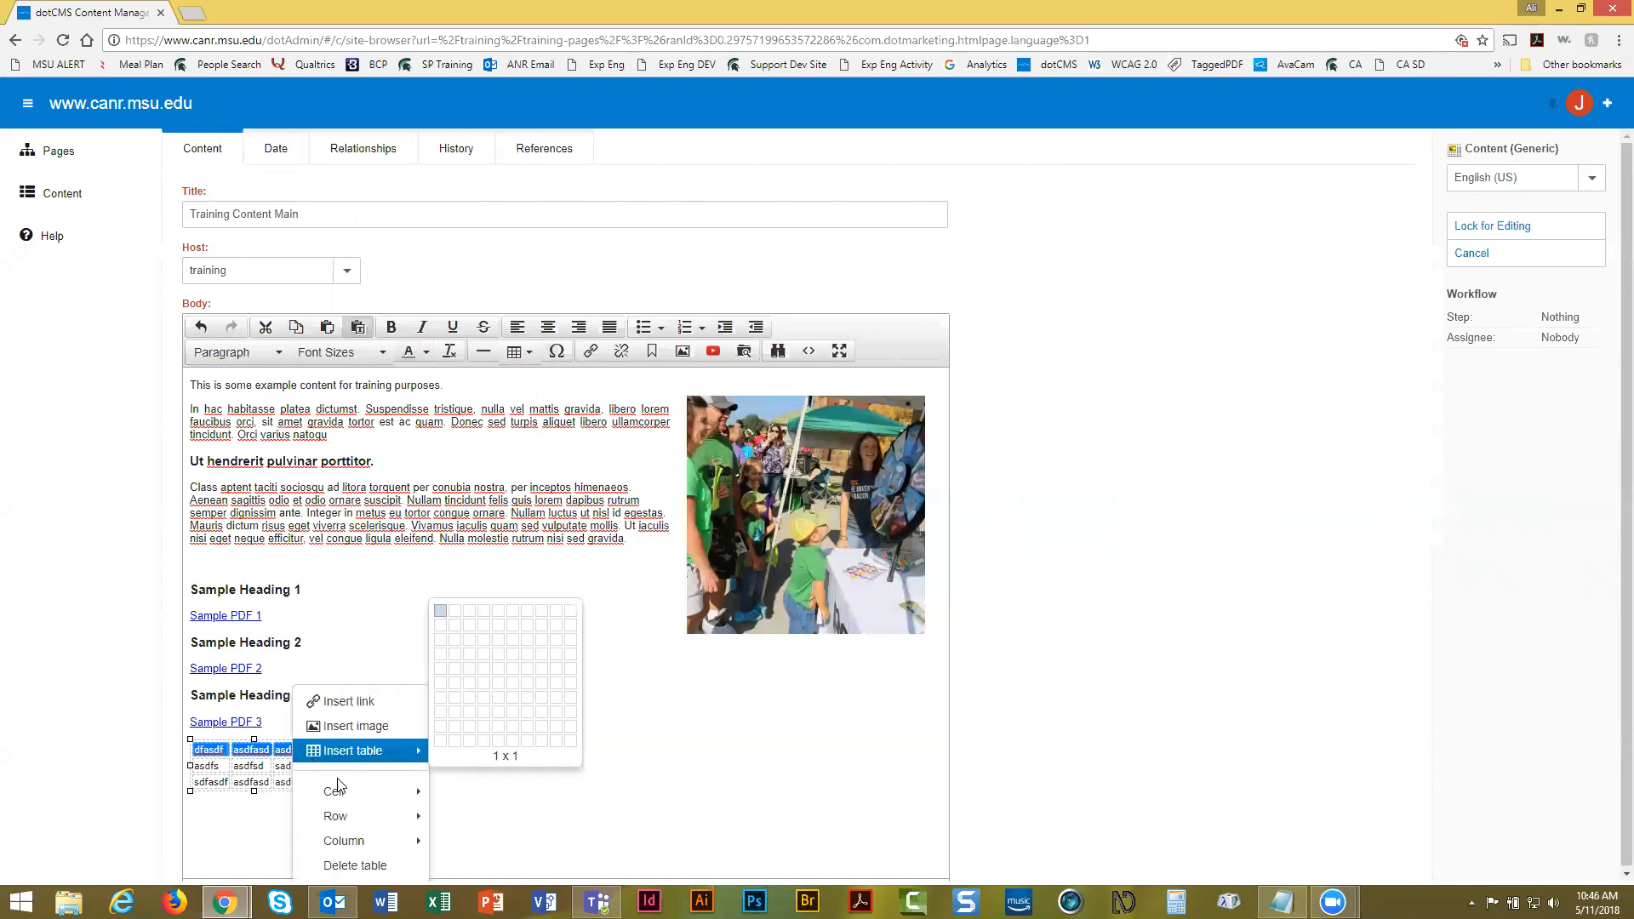
mouse_move(340, 817)
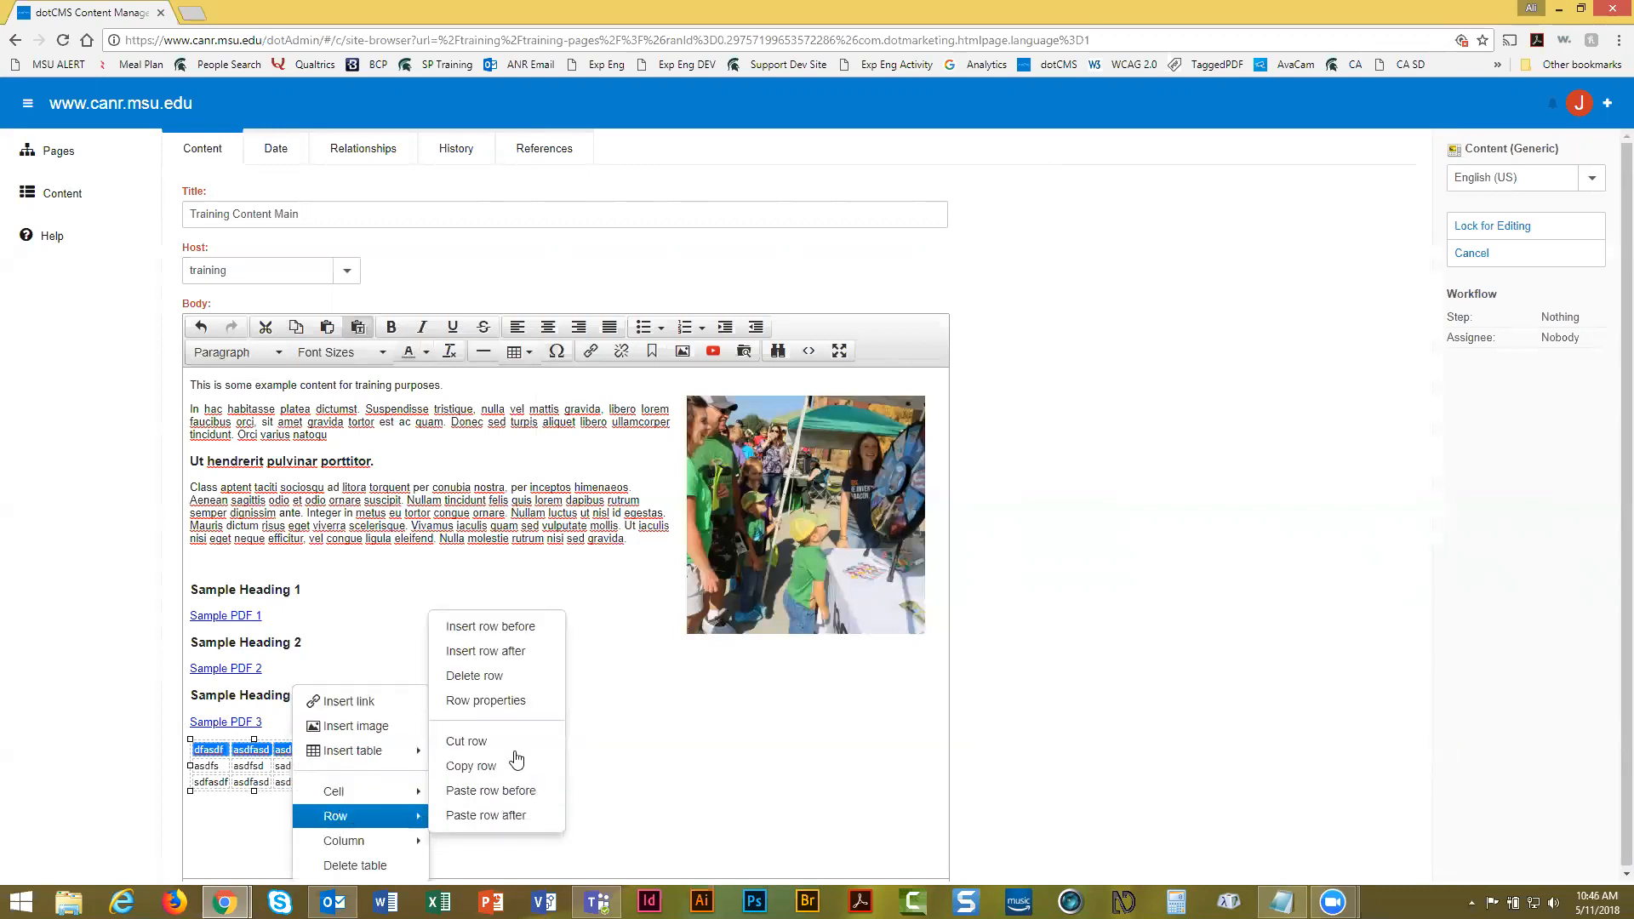
click(491, 701)
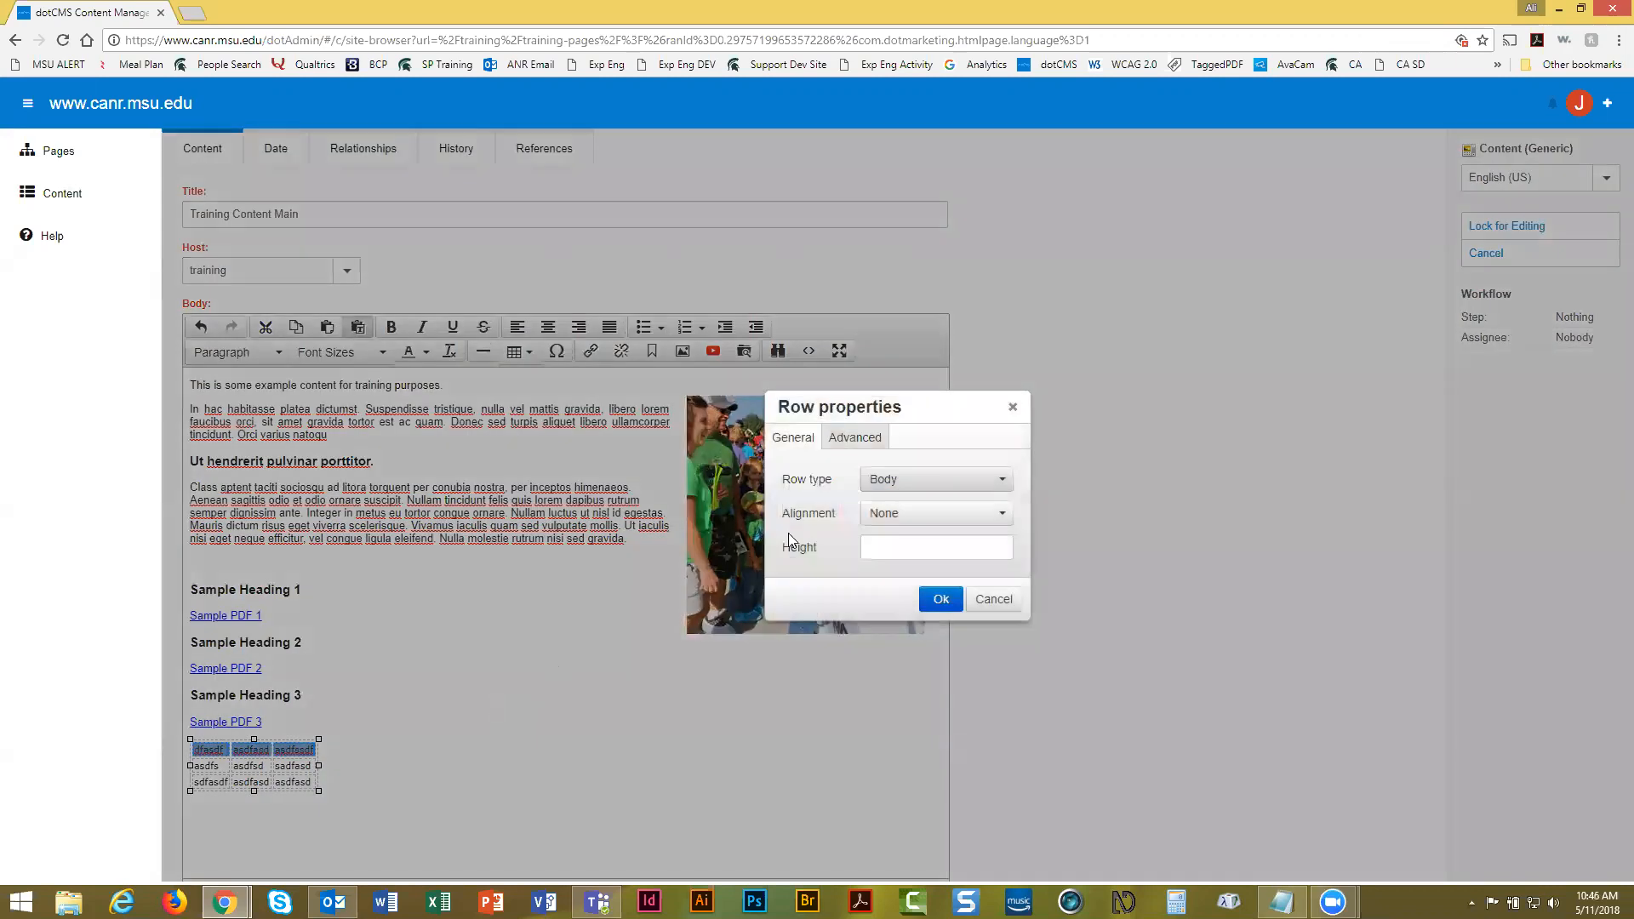
click(903, 484)
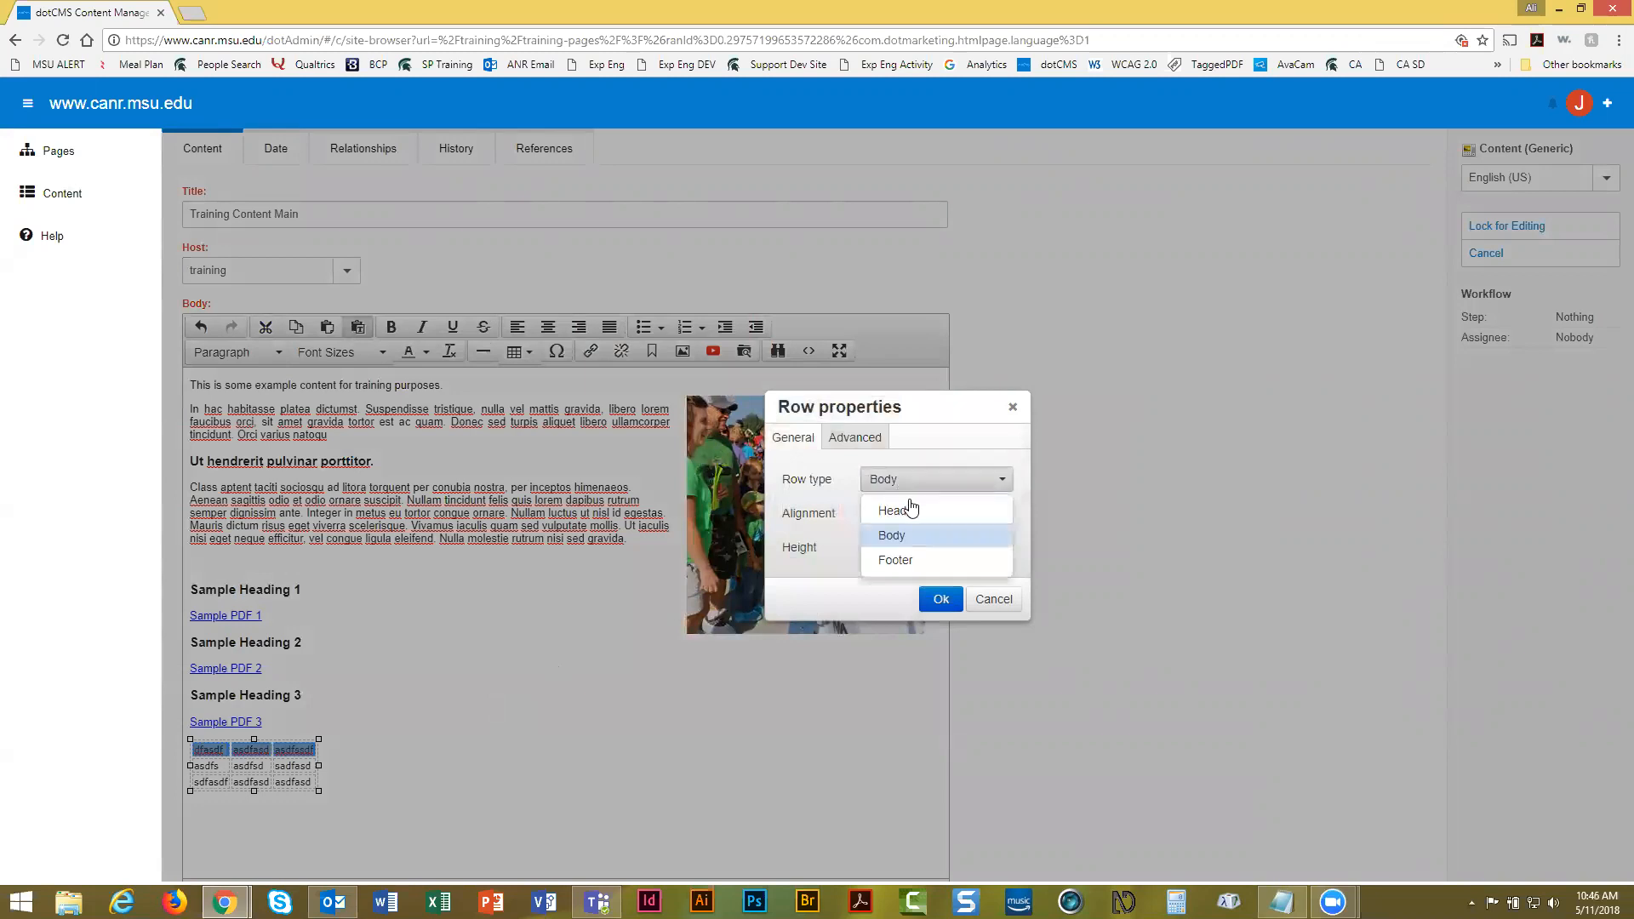
click(913, 512)
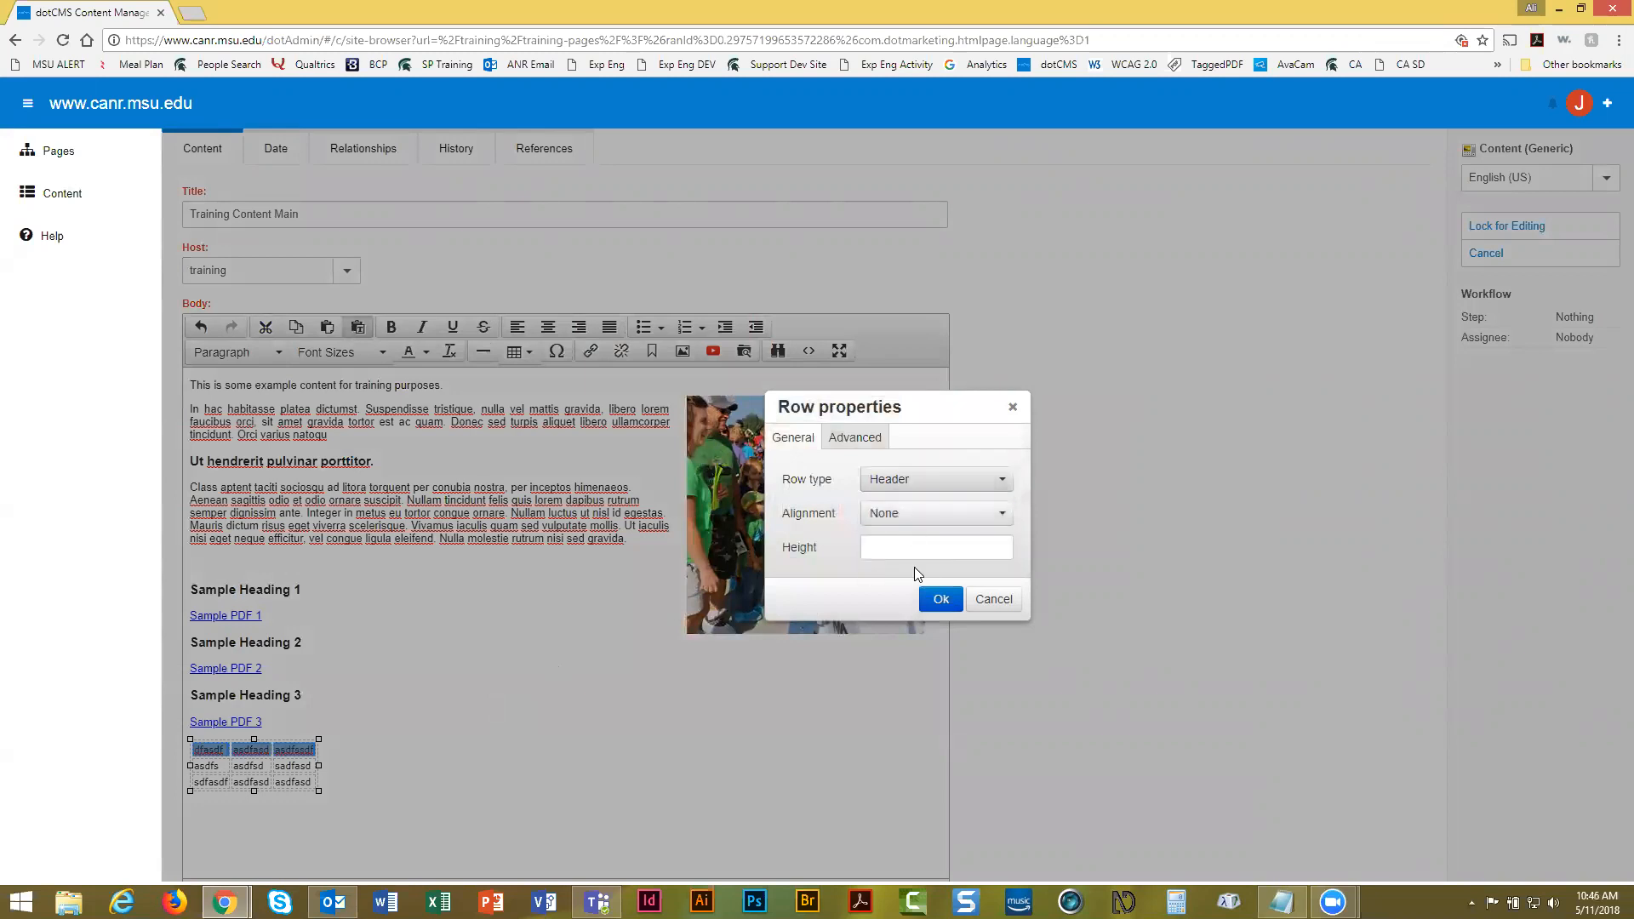
click(939, 601)
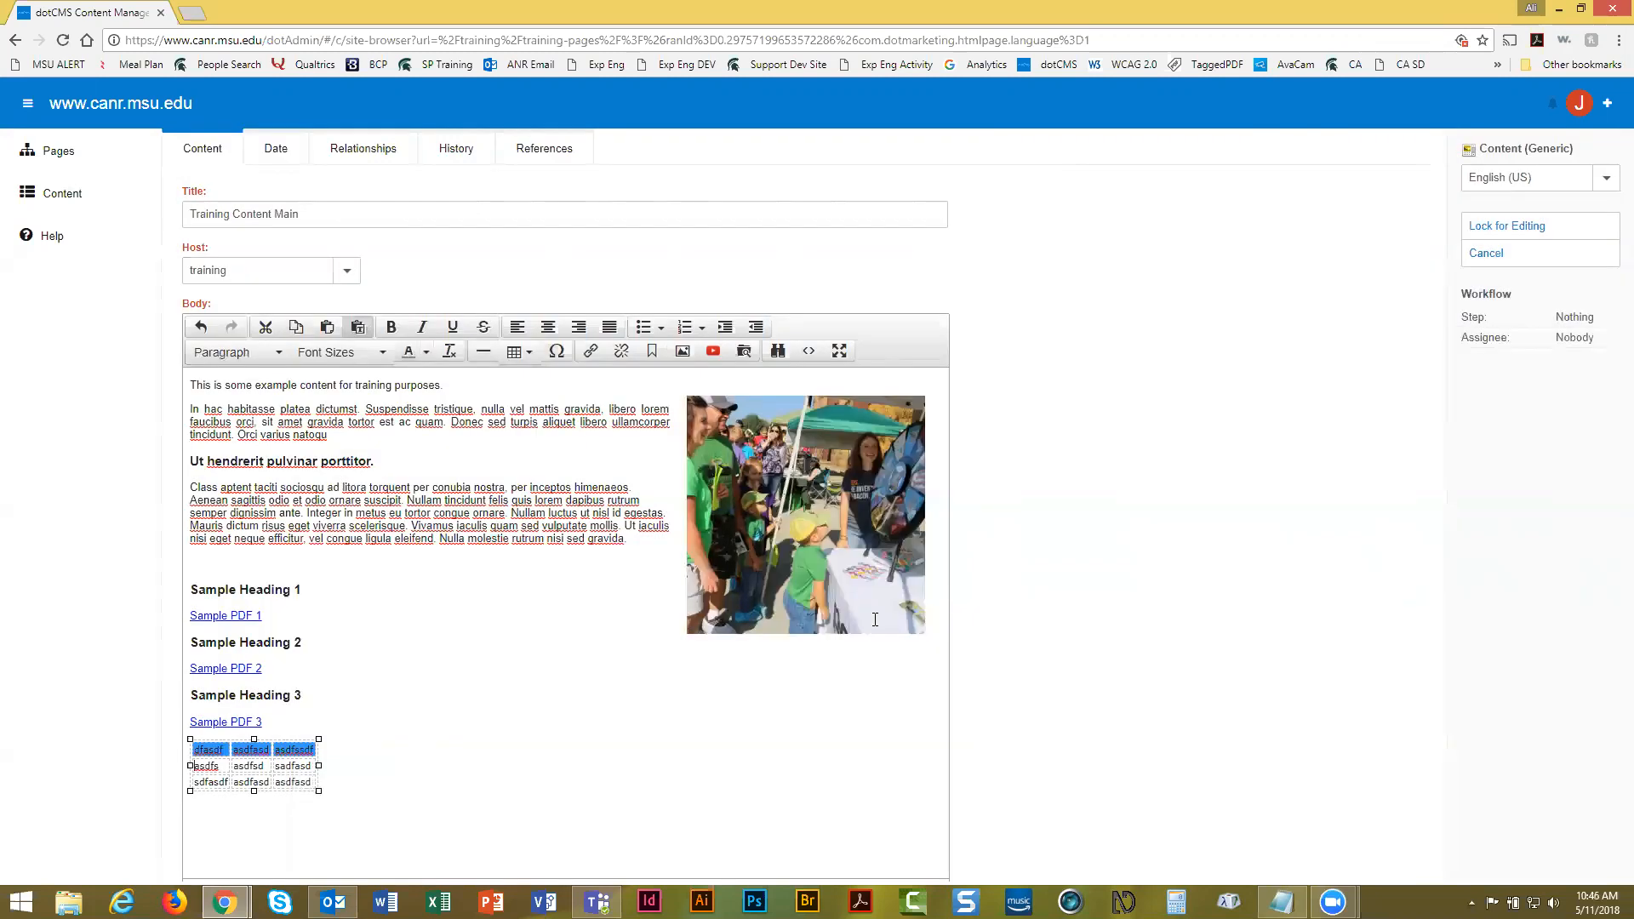
click(209, 767)
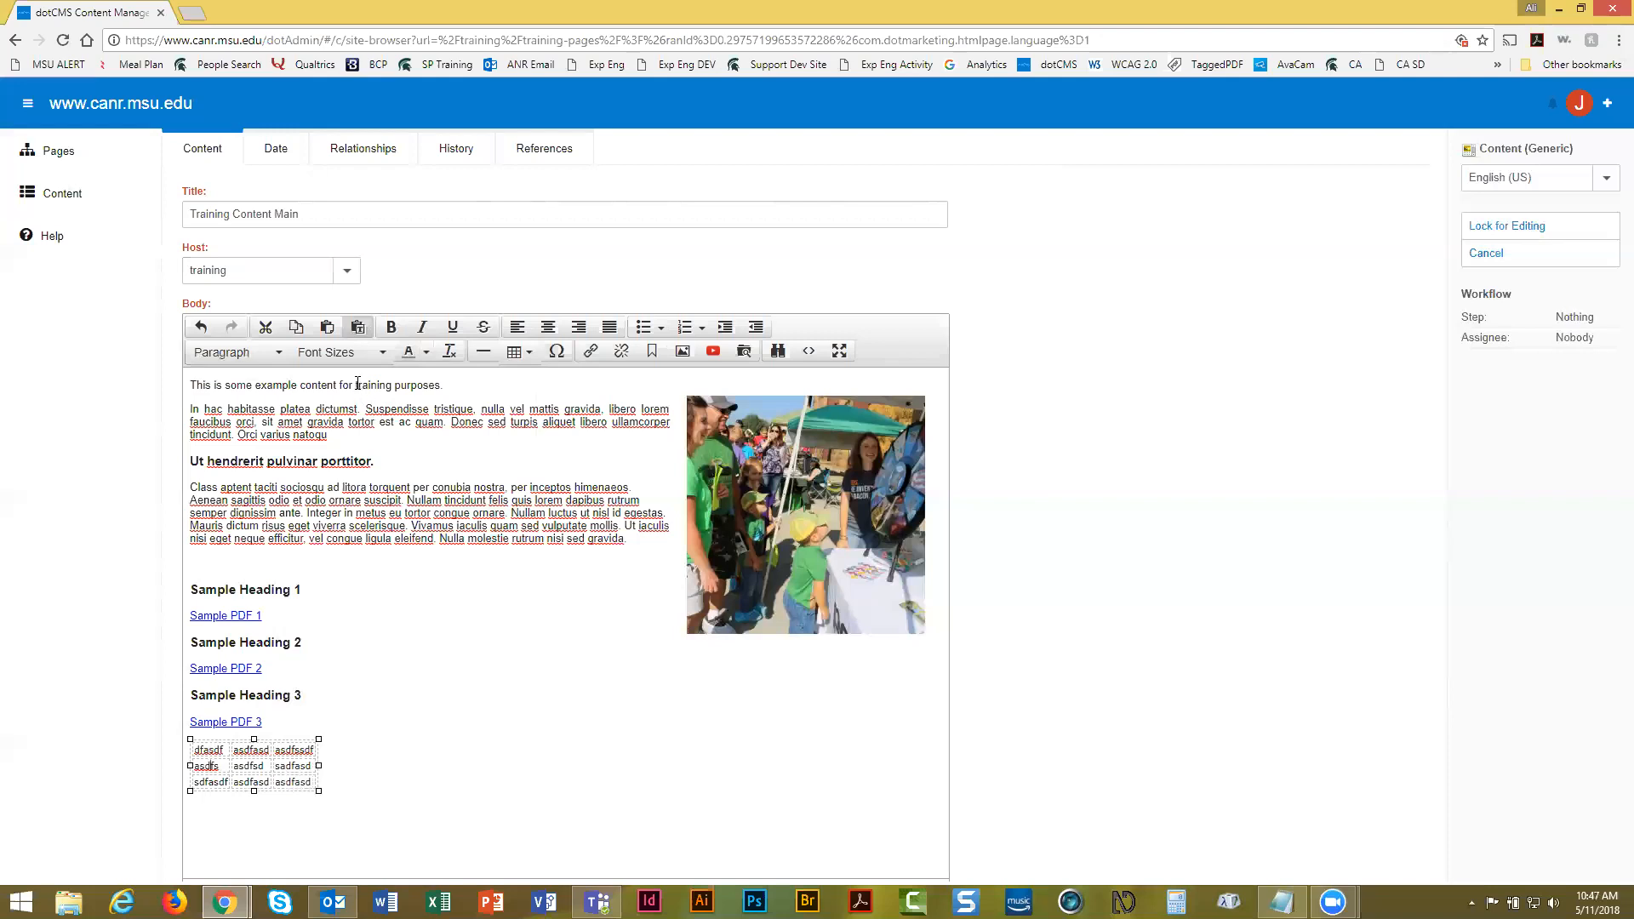
Select 'training purposes' in the intro line, start a link on it, and browse site files for its URL
drag(358, 385, 443, 386)
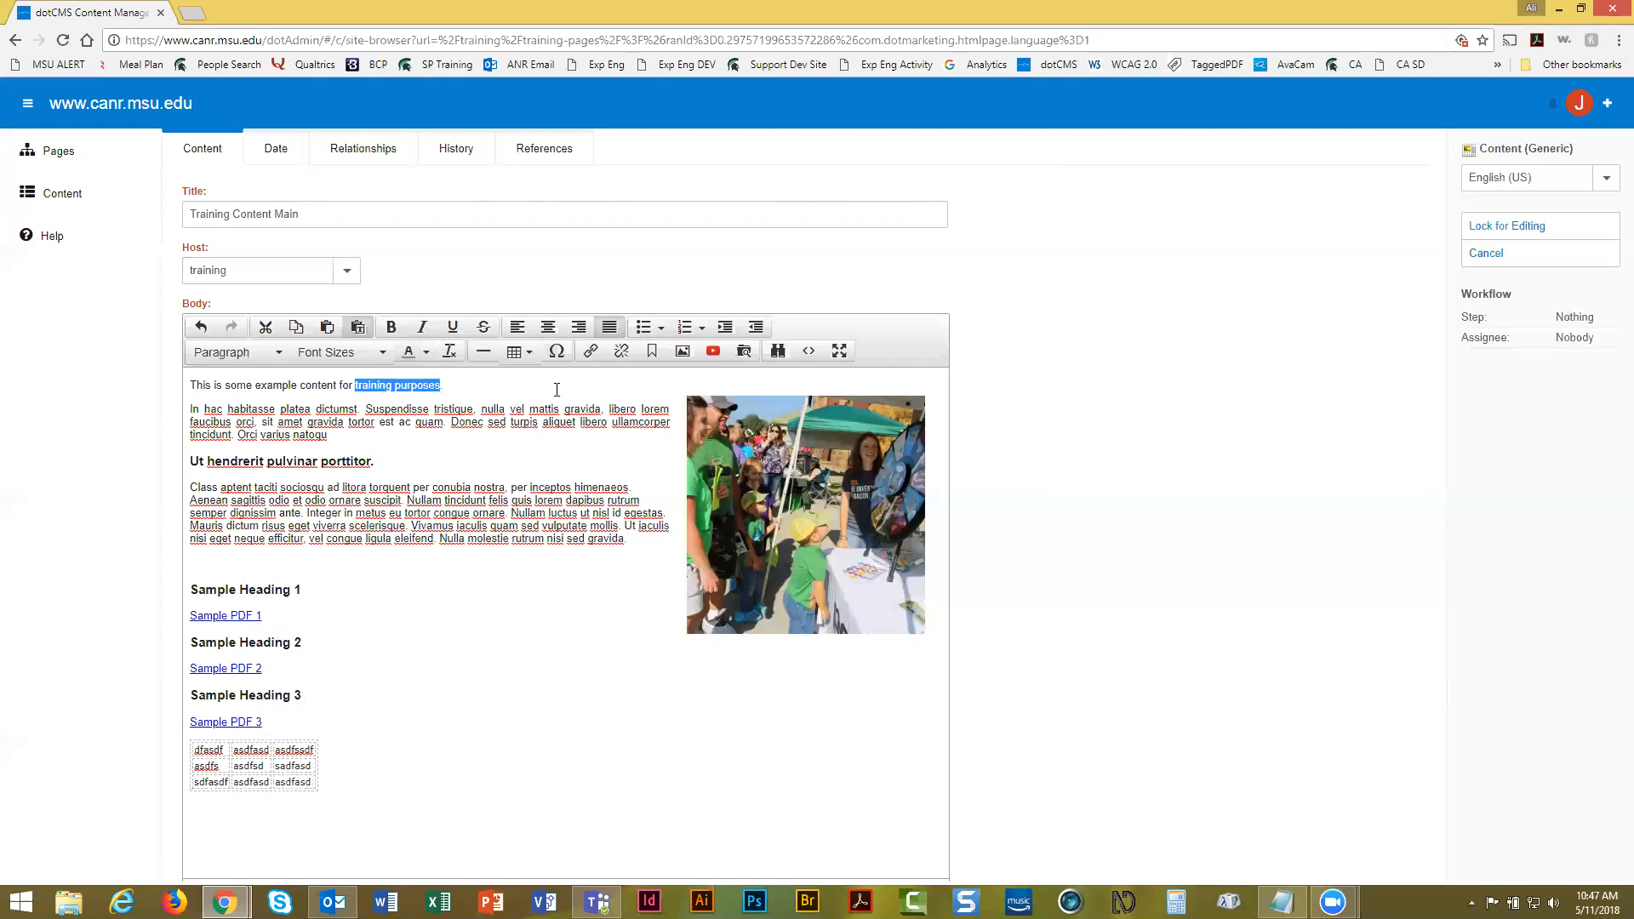
click(593, 351)
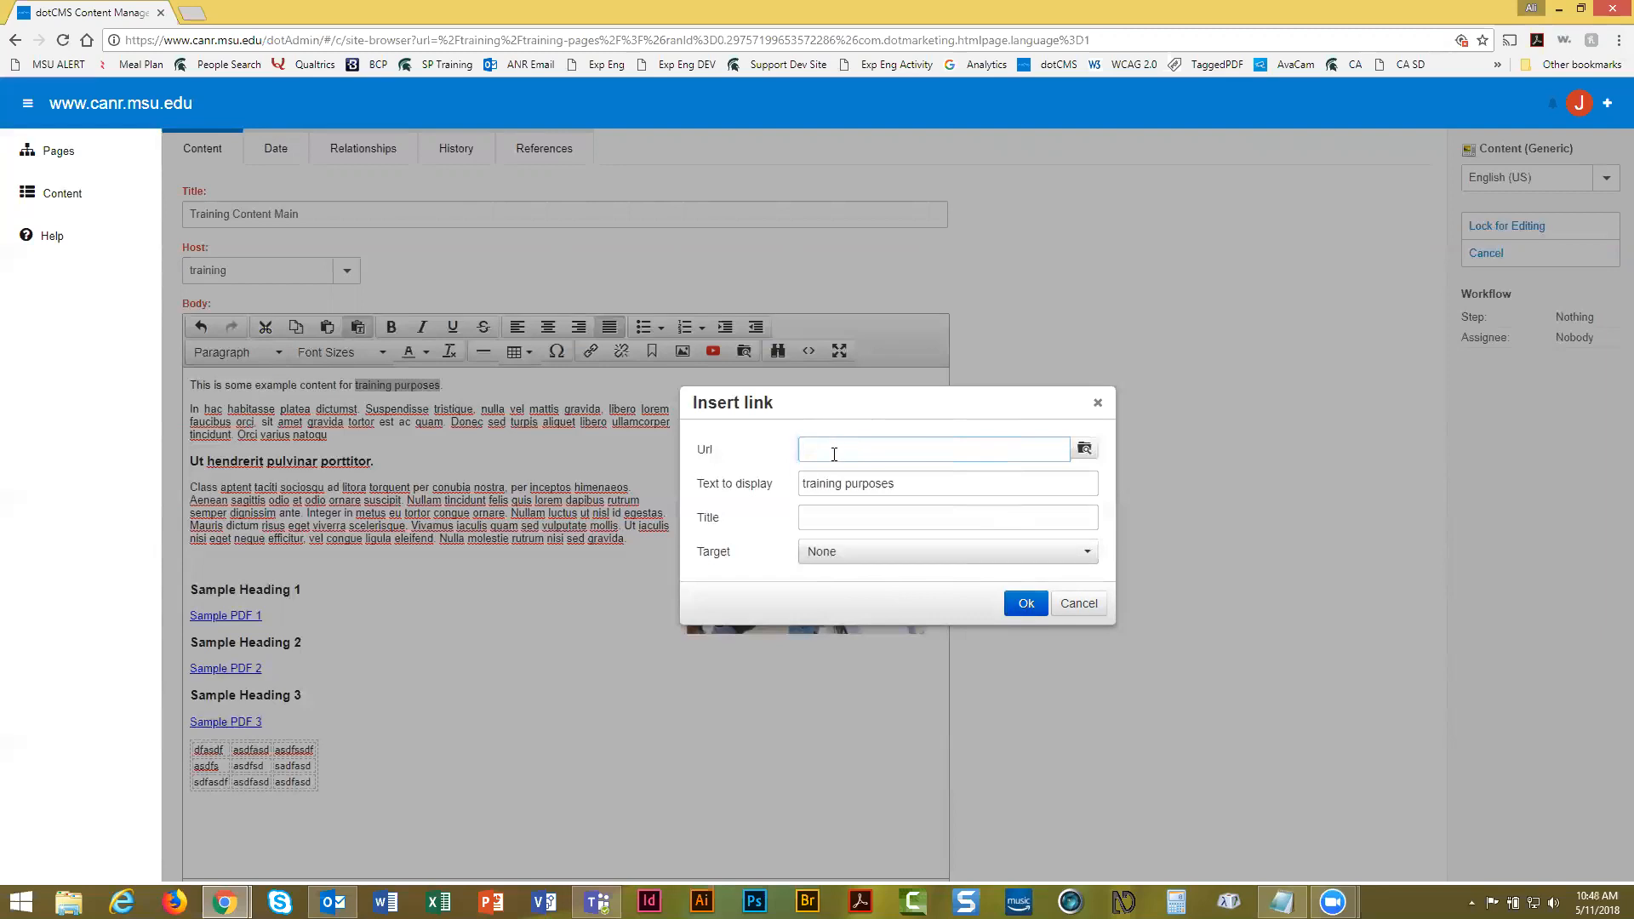
click(1085, 449)
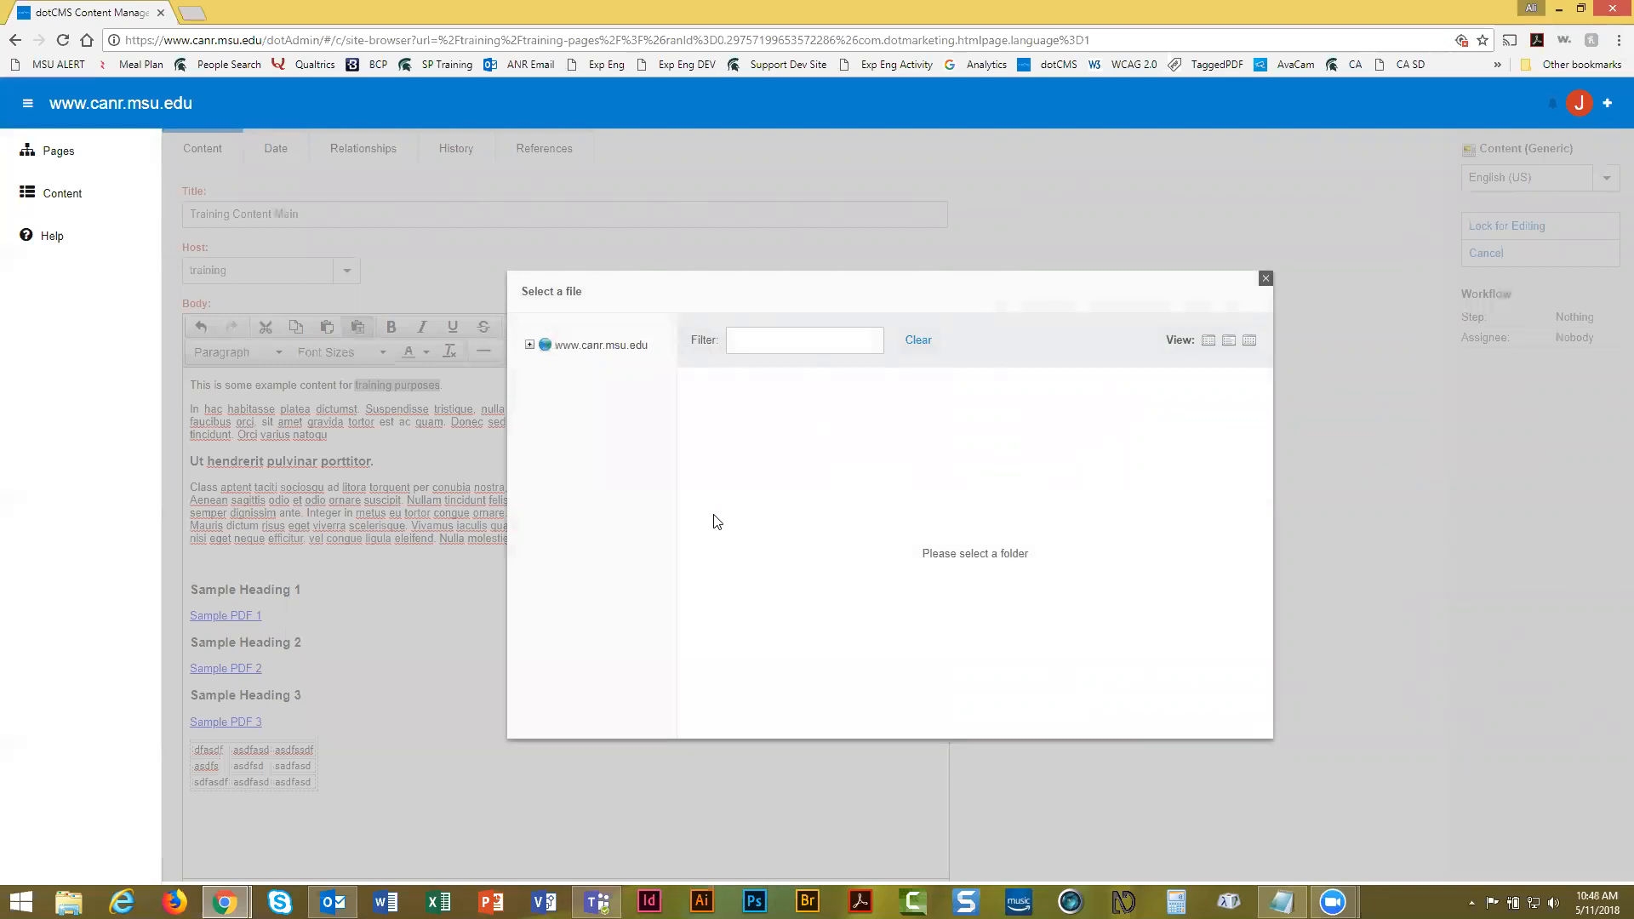
Navigate the file picker to /training/uploads/files/ and start a new file upload there
click(531, 345)
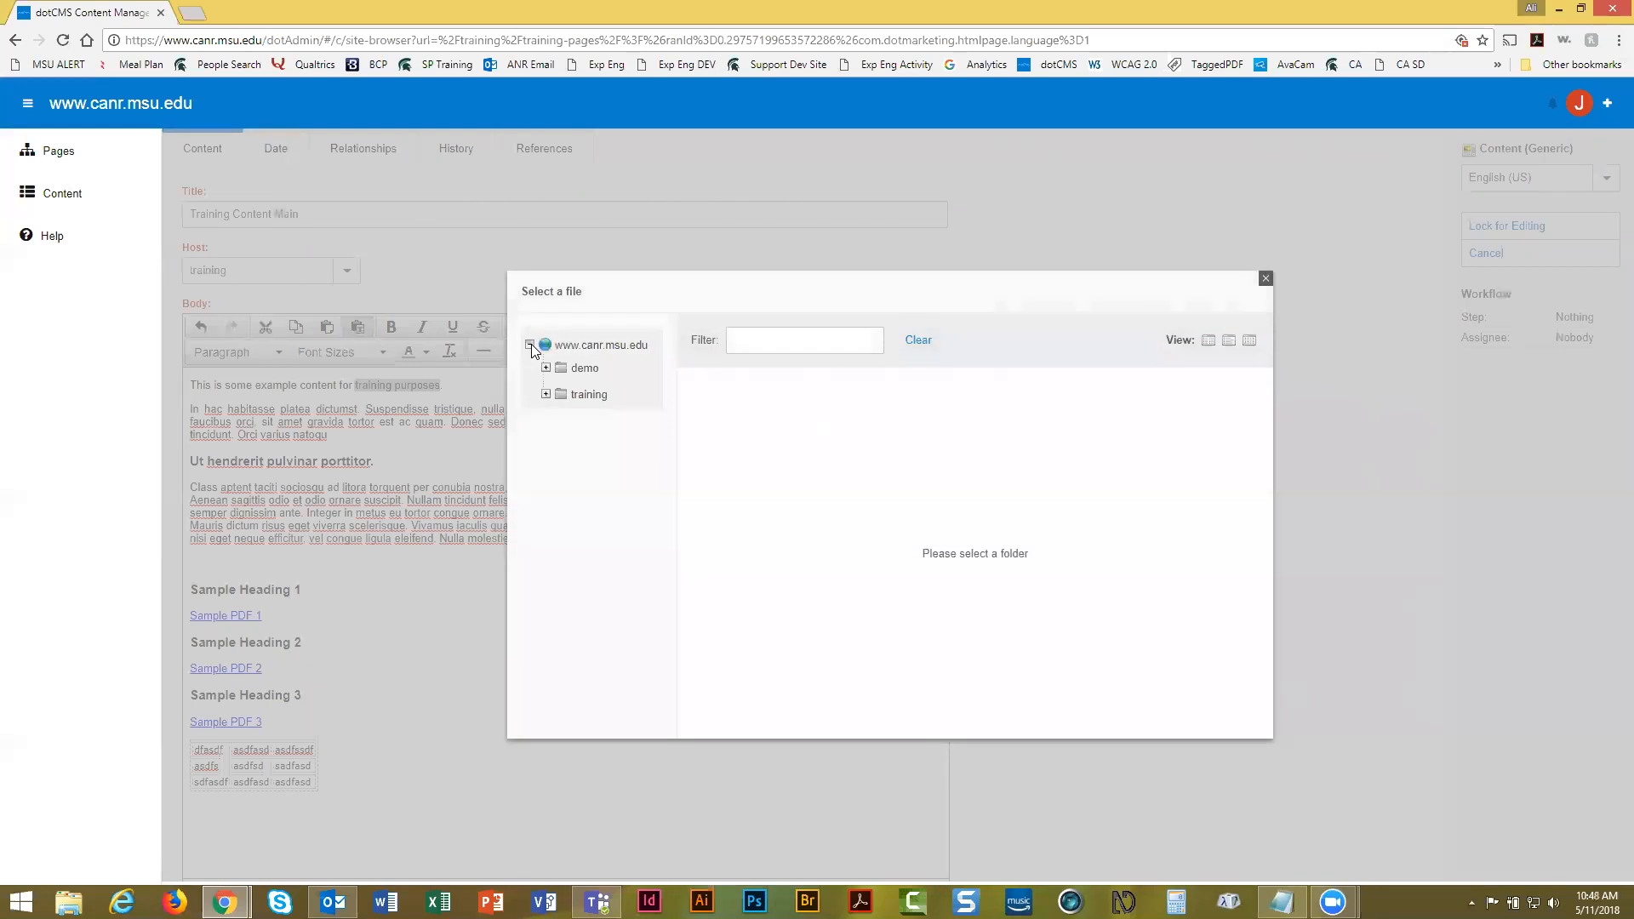
click(546, 395)
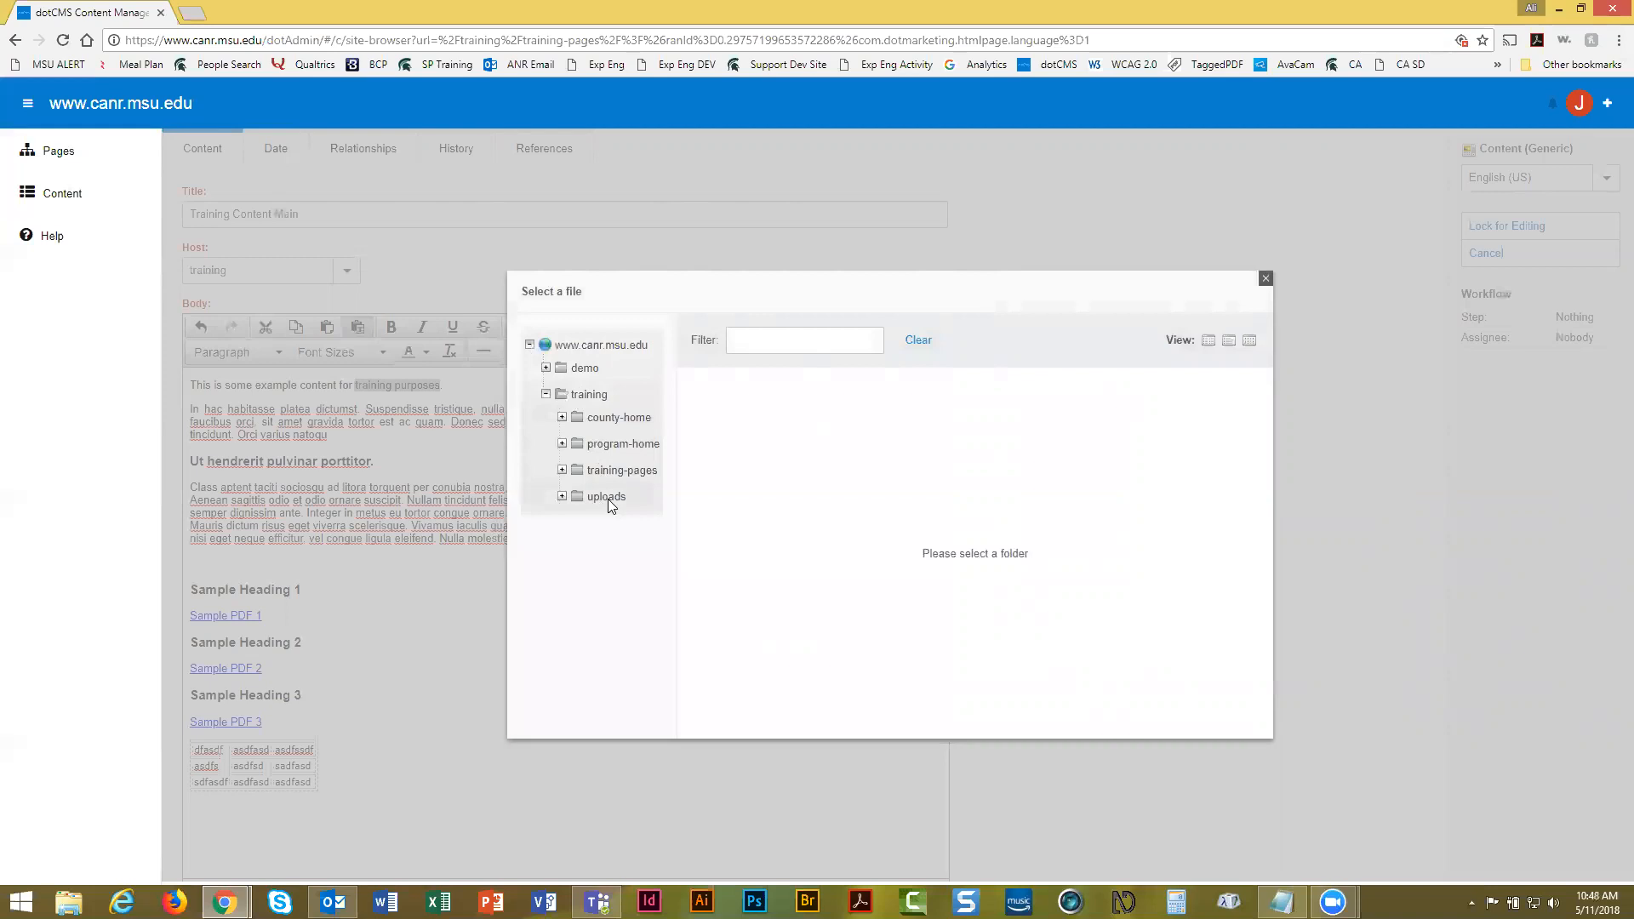
click(562, 497)
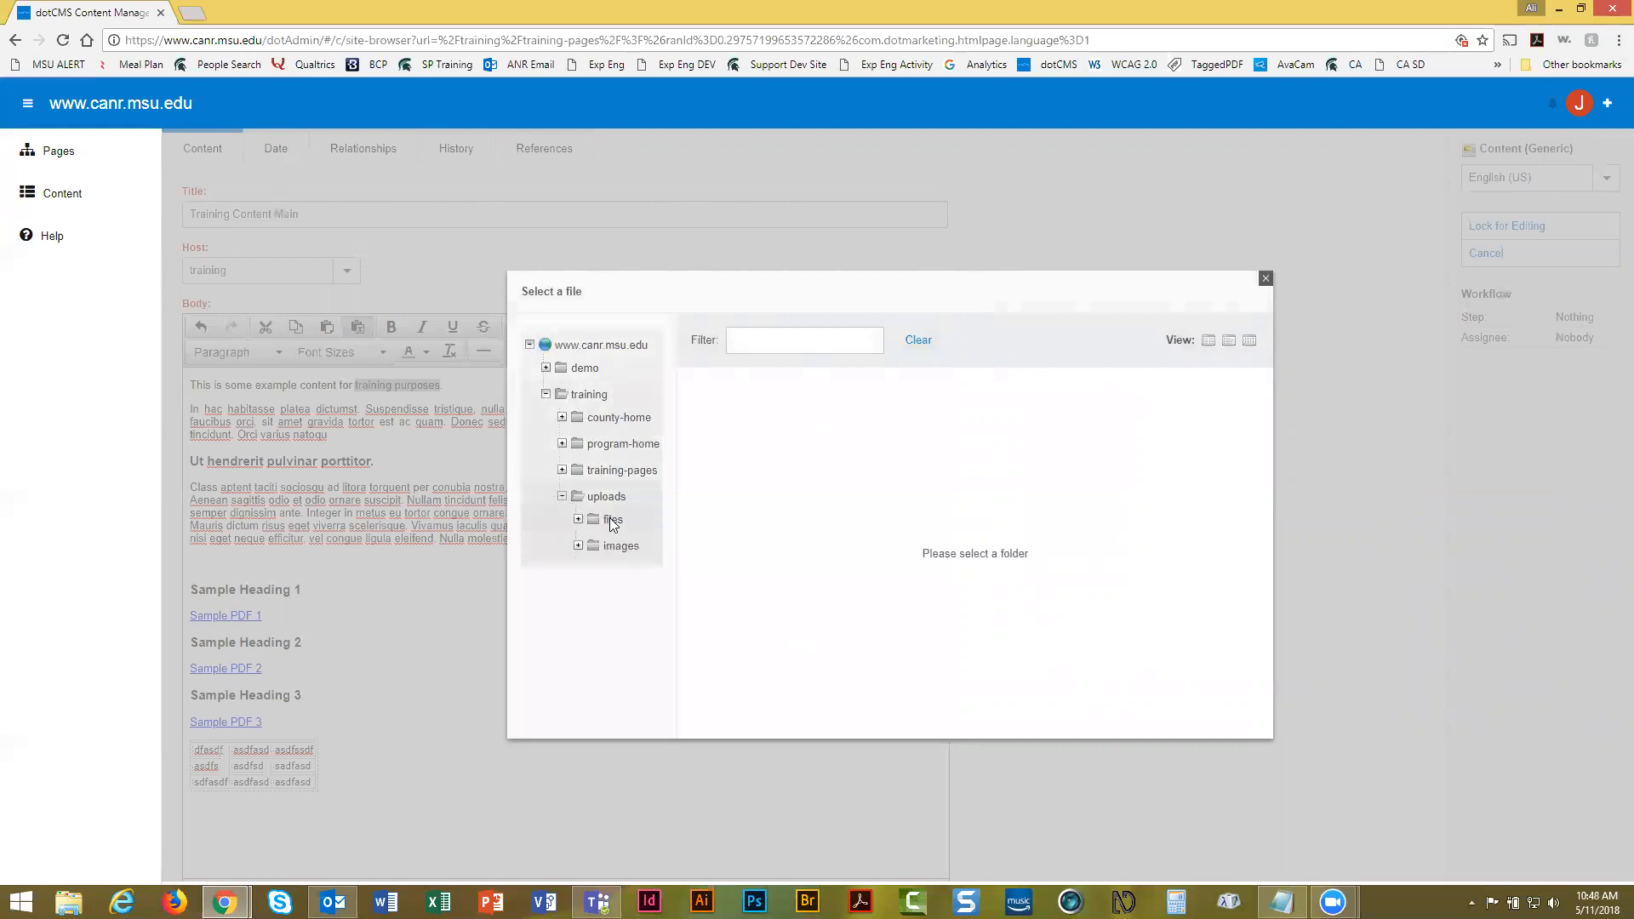
click(610, 519)
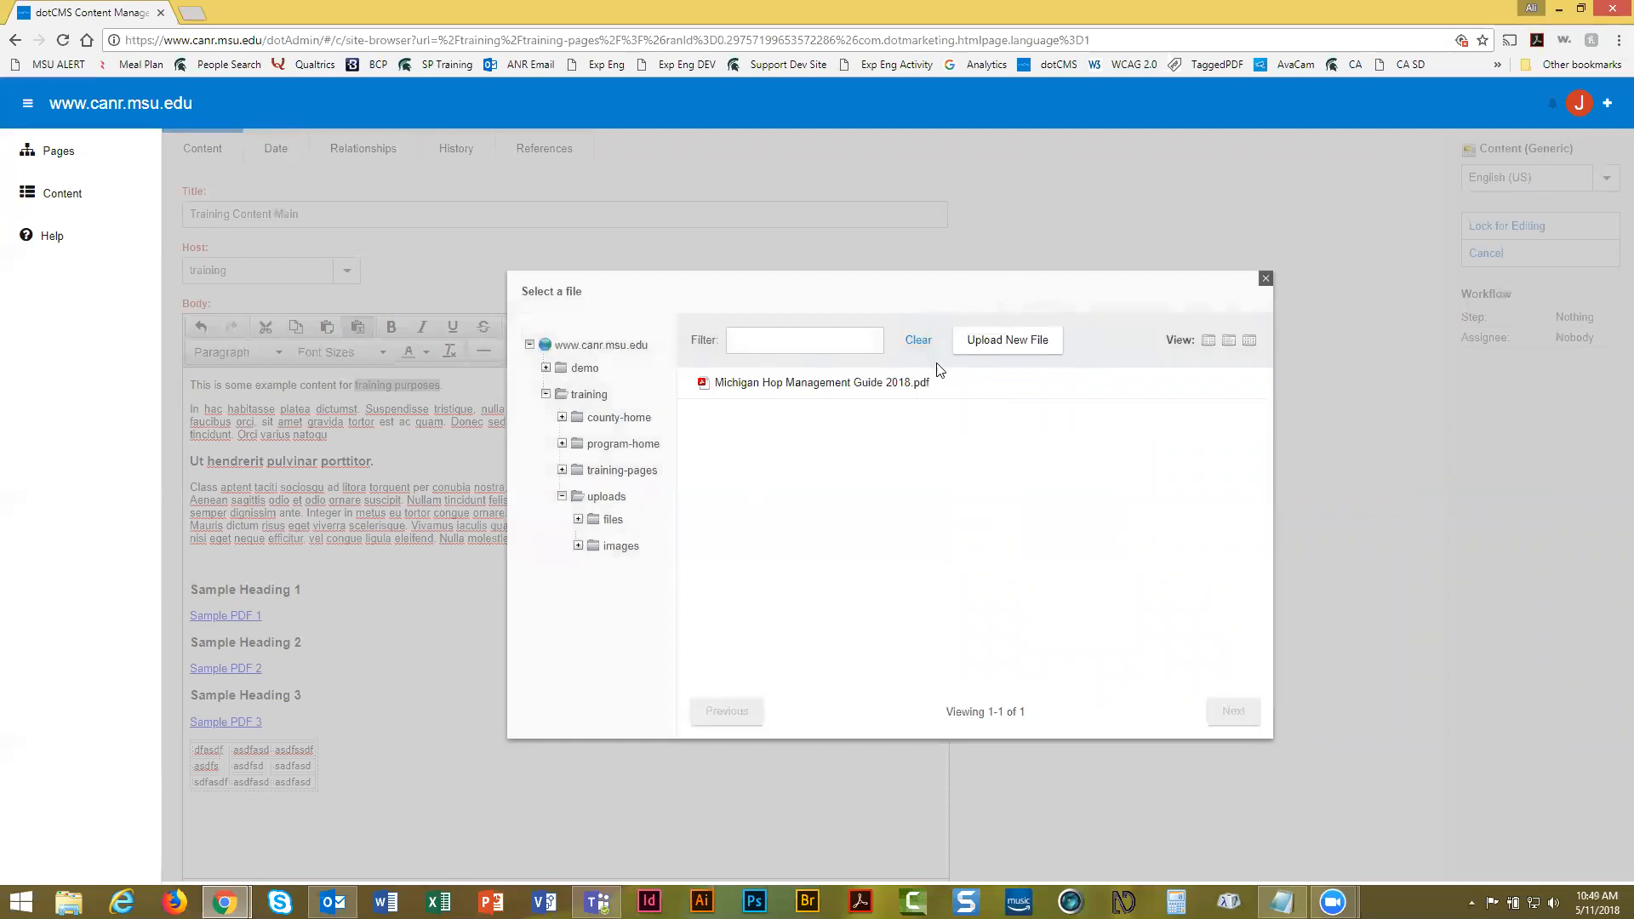
click(993, 343)
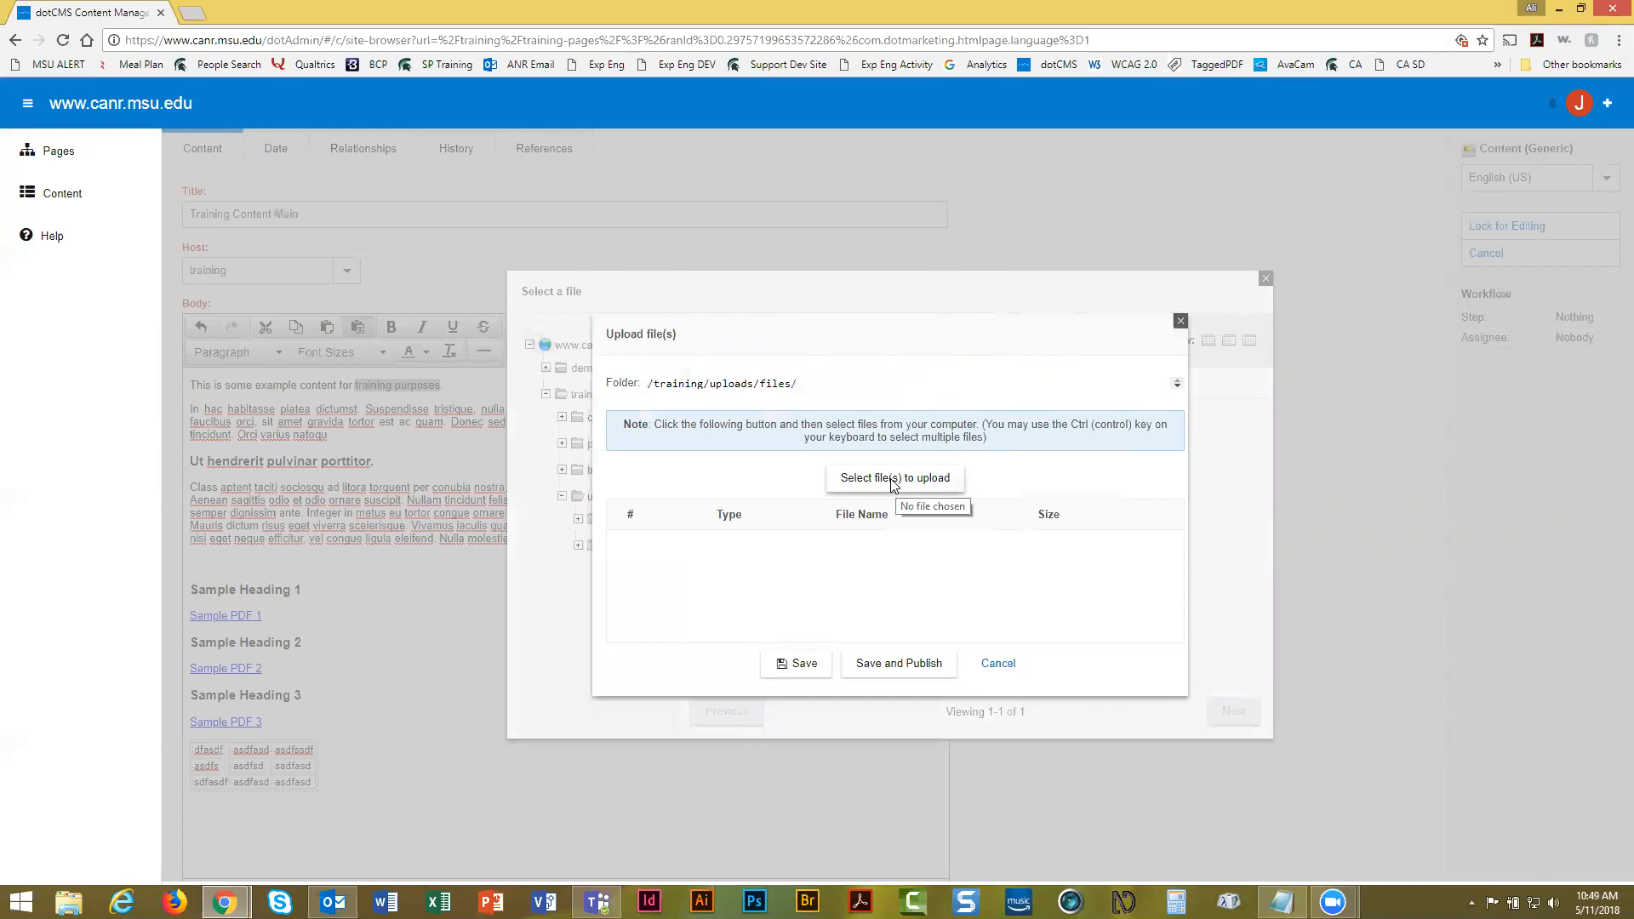
Choose the Windows 10 Support Secrets PDF on the Desktop, then save and publish it
click(894, 481)
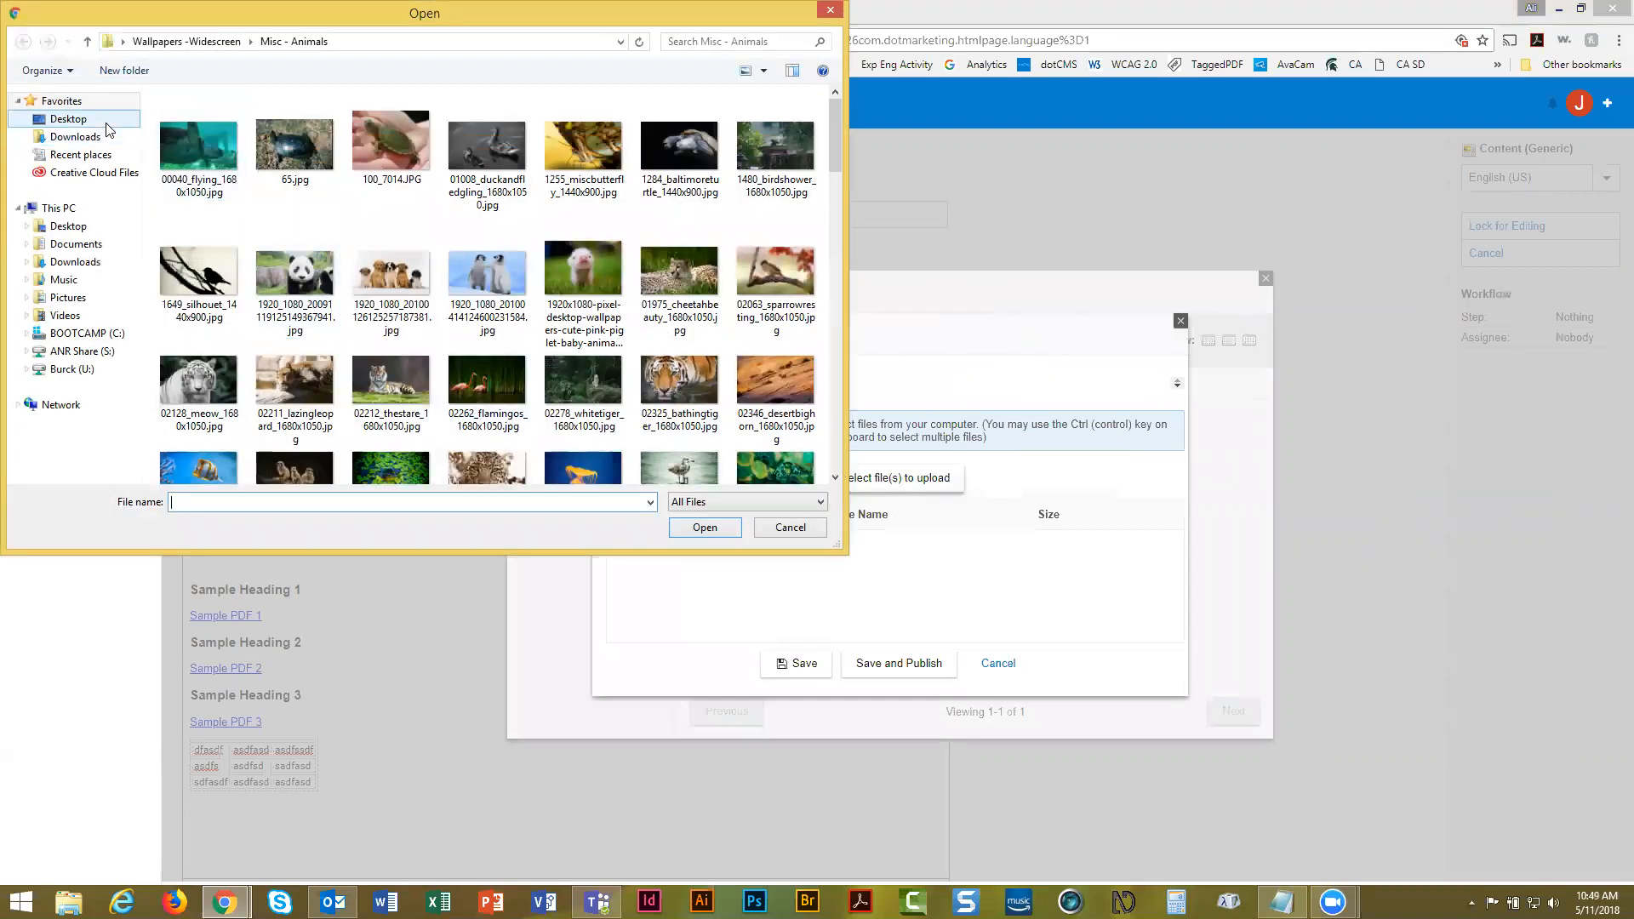
click(107, 126)
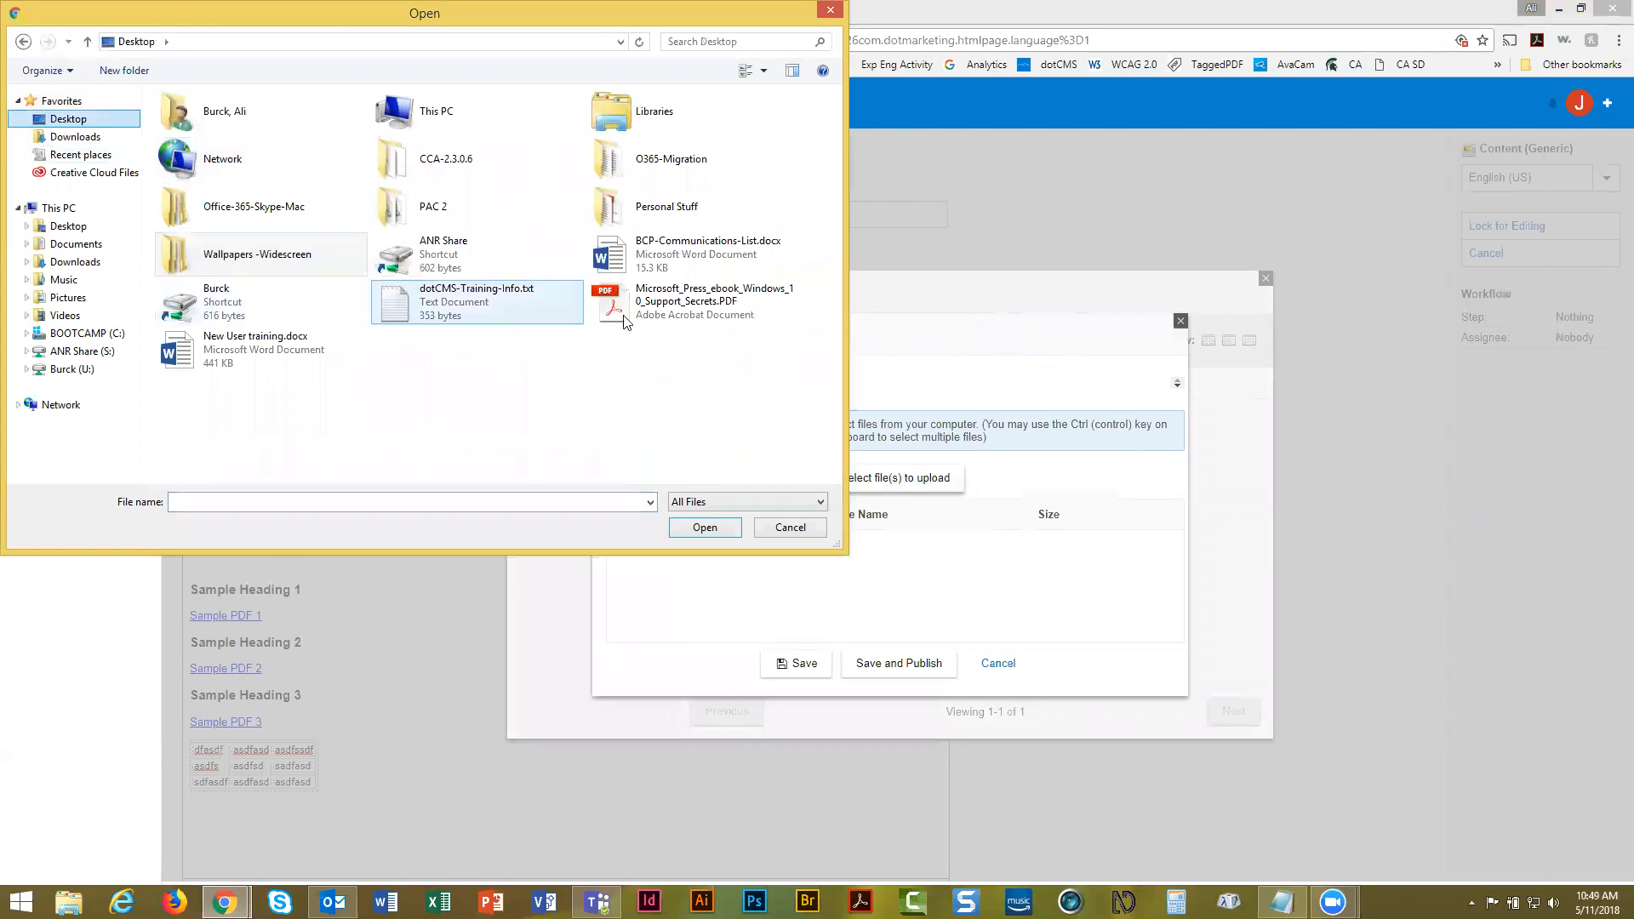
double_click(669, 305)
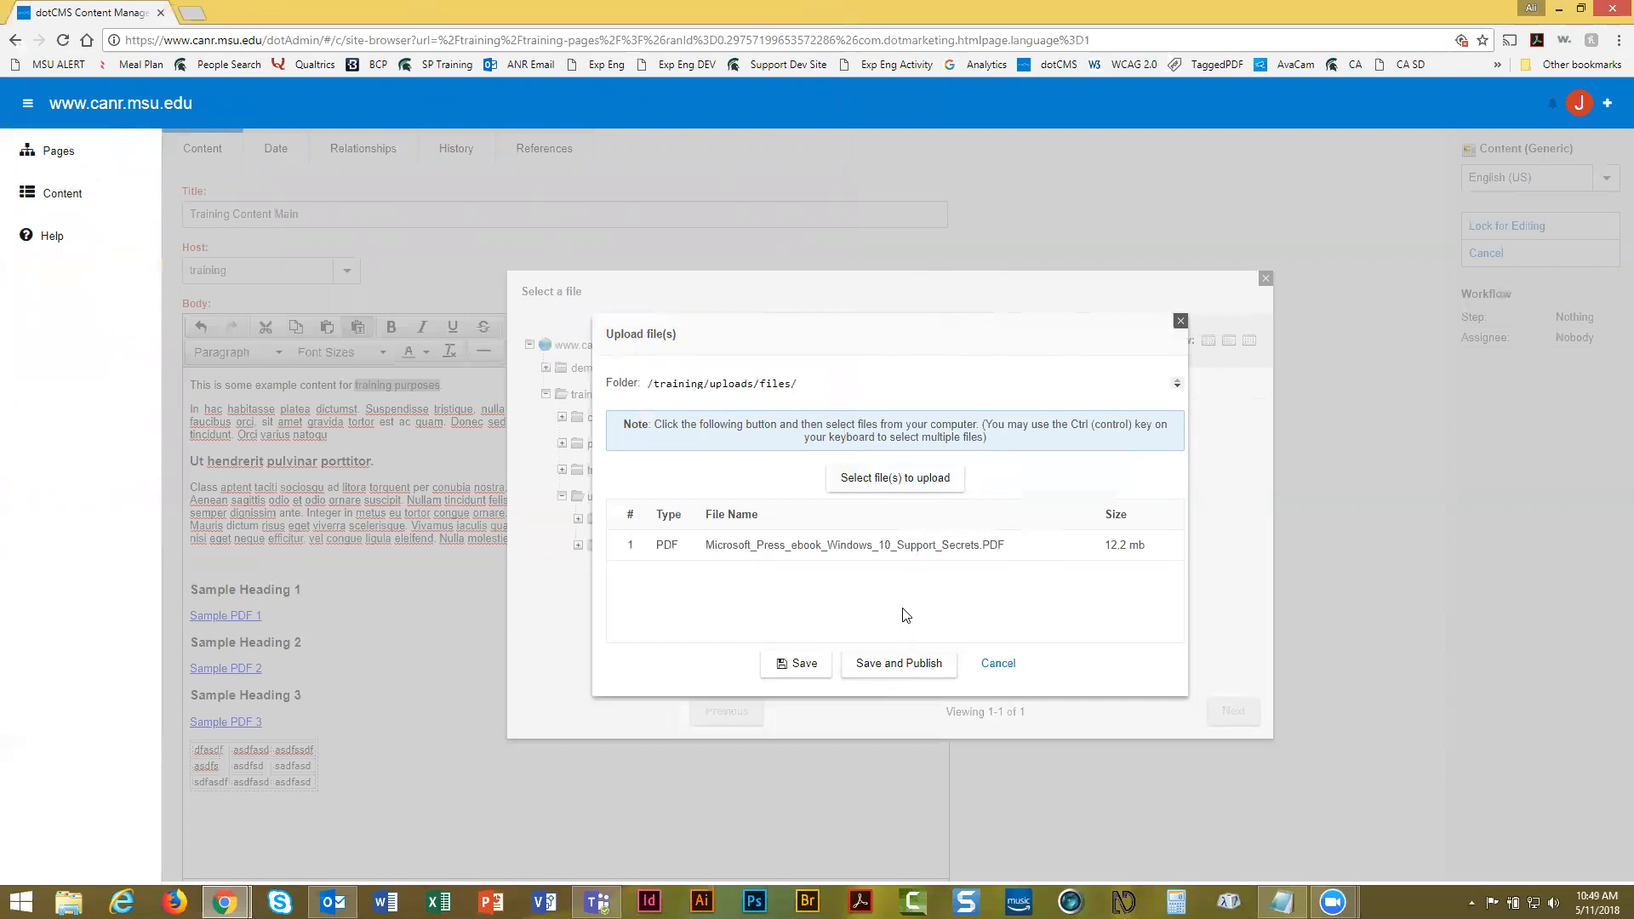
click(894, 668)
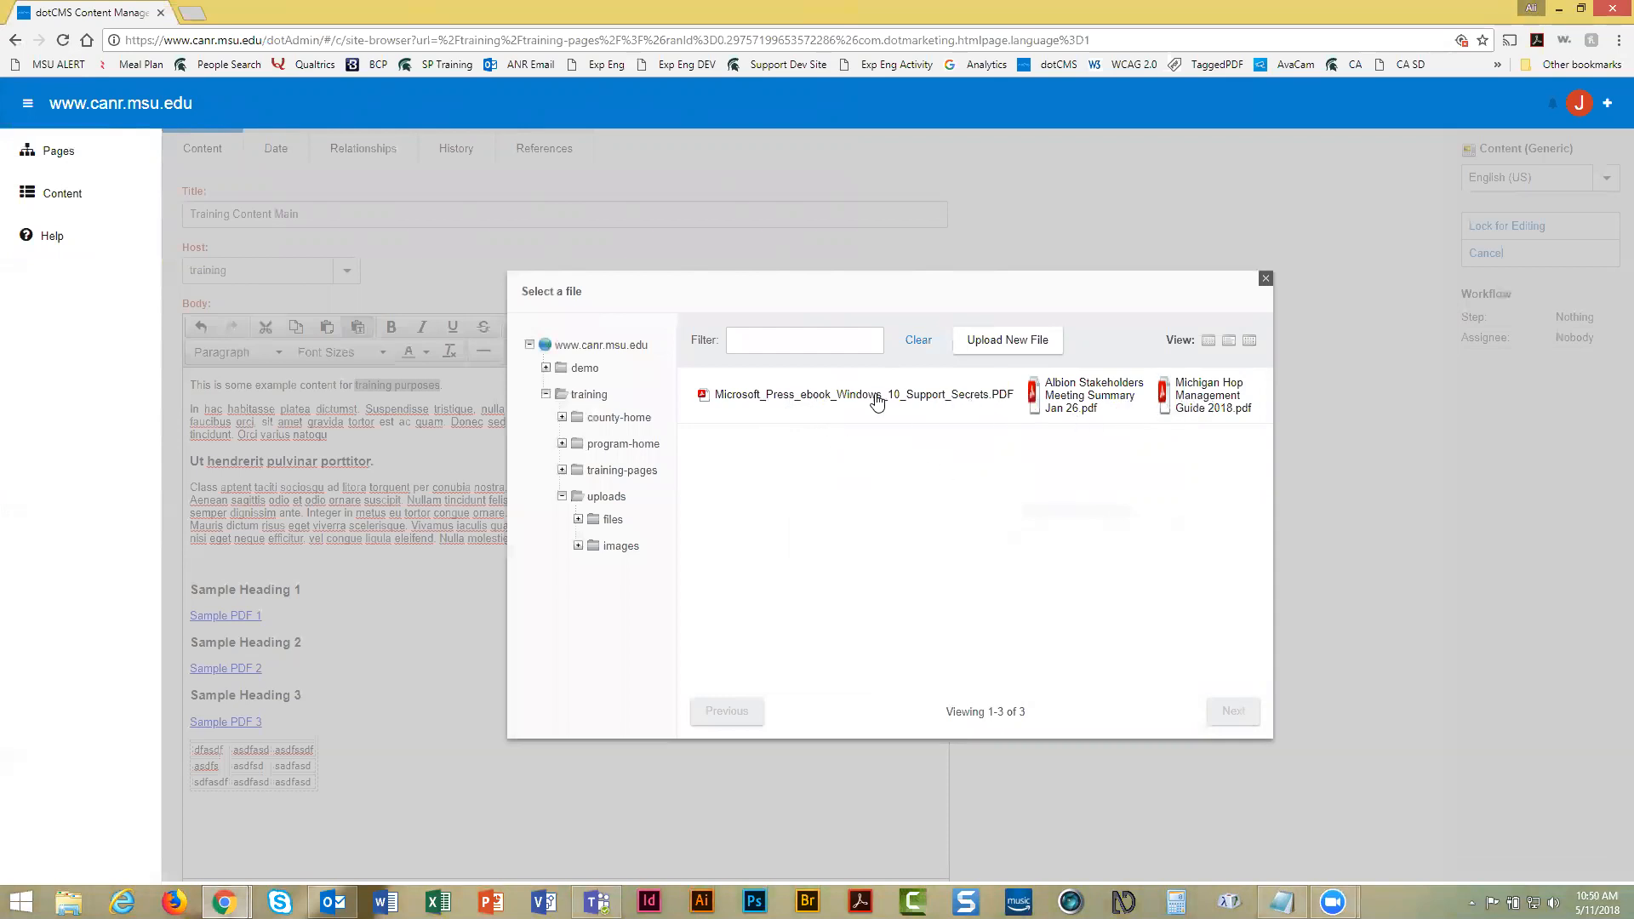
Set the link URL to /training/uploads/files/Microsoft_Press_ebook_Windows_10_Support_Secrets.PDF
click(807, 397)
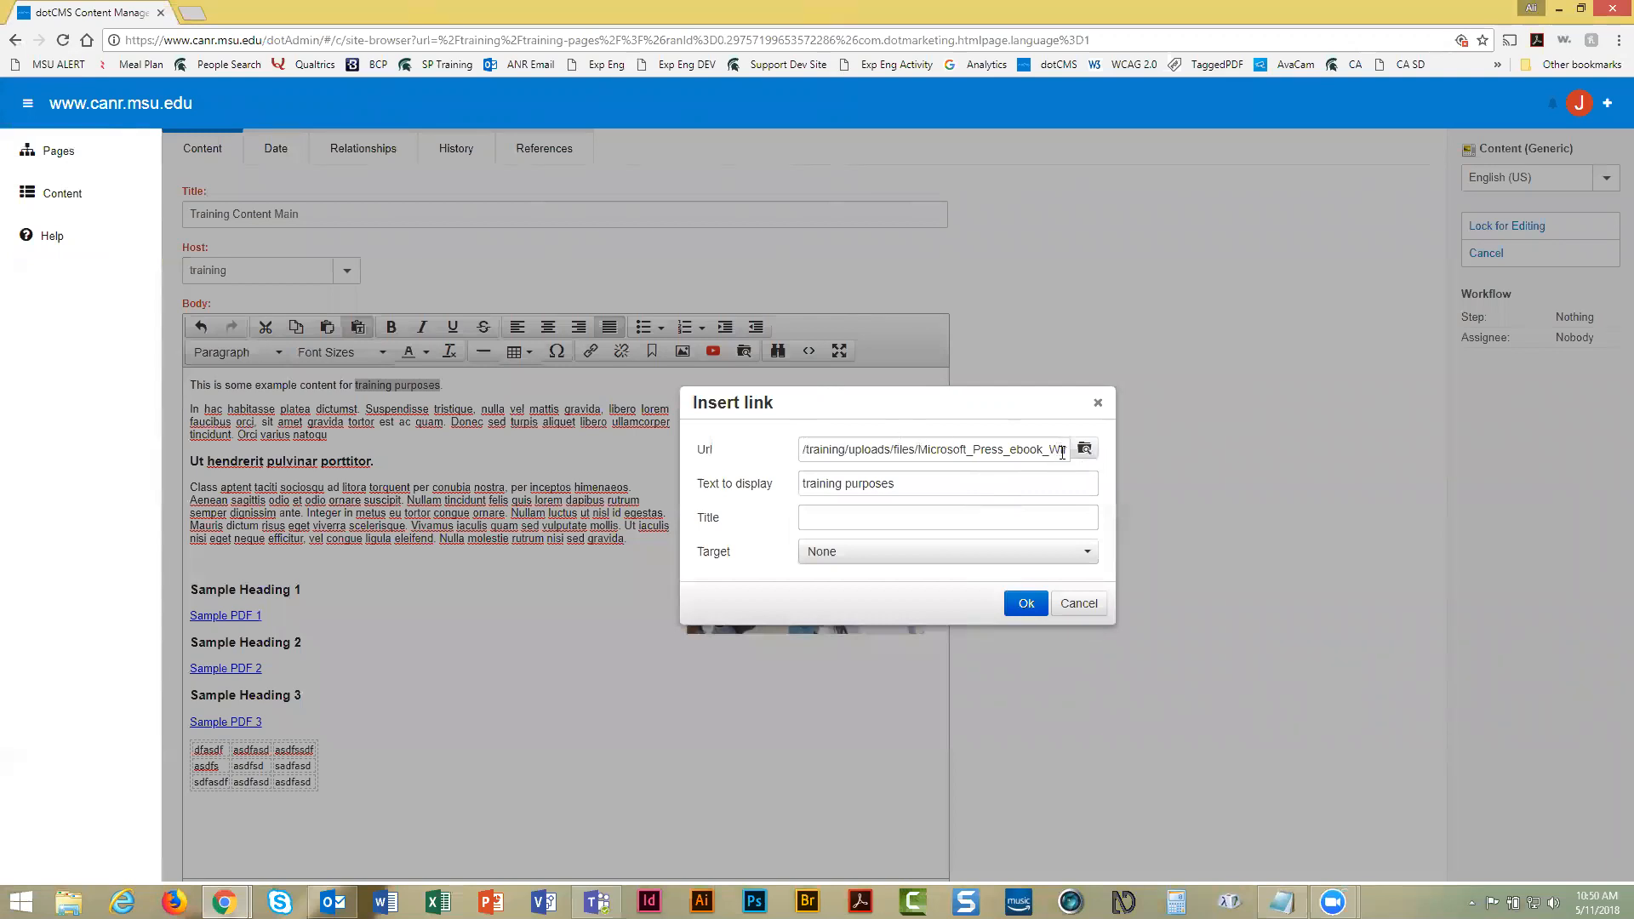
Confirm the PDF link on 'training purposes' and add a period after it
click(1026, 604)
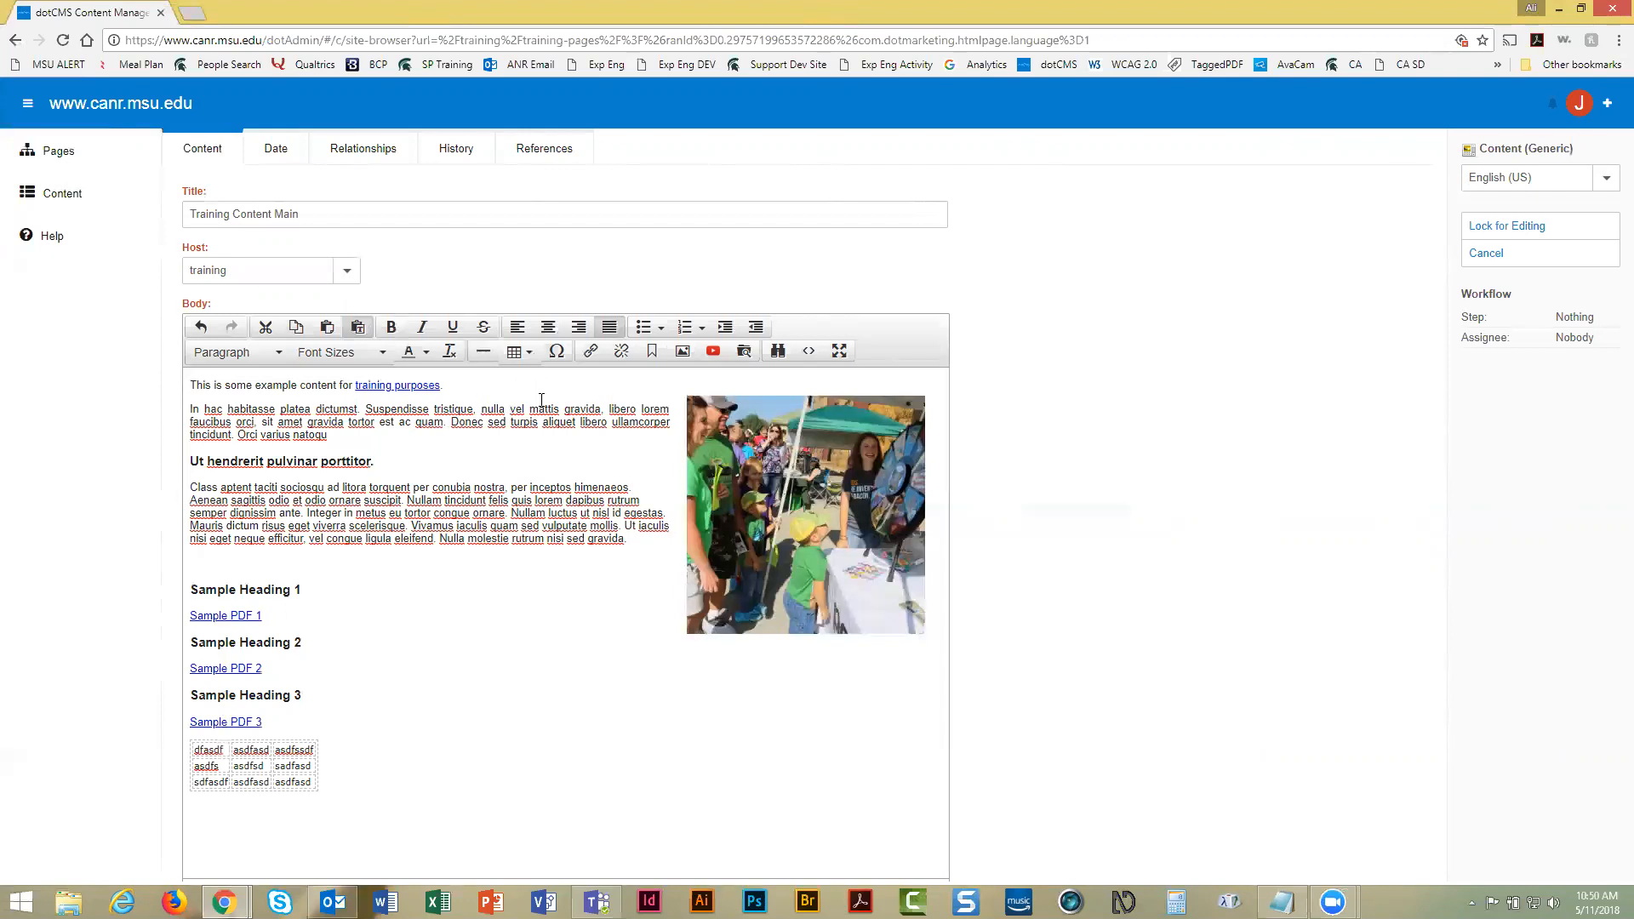
text(.)
Insert an empty line after 'gravida.' at the end of the Class paragraph
click(415, 385)
click(530, 385)
click(637, 540)
key(Return)
key(Return)
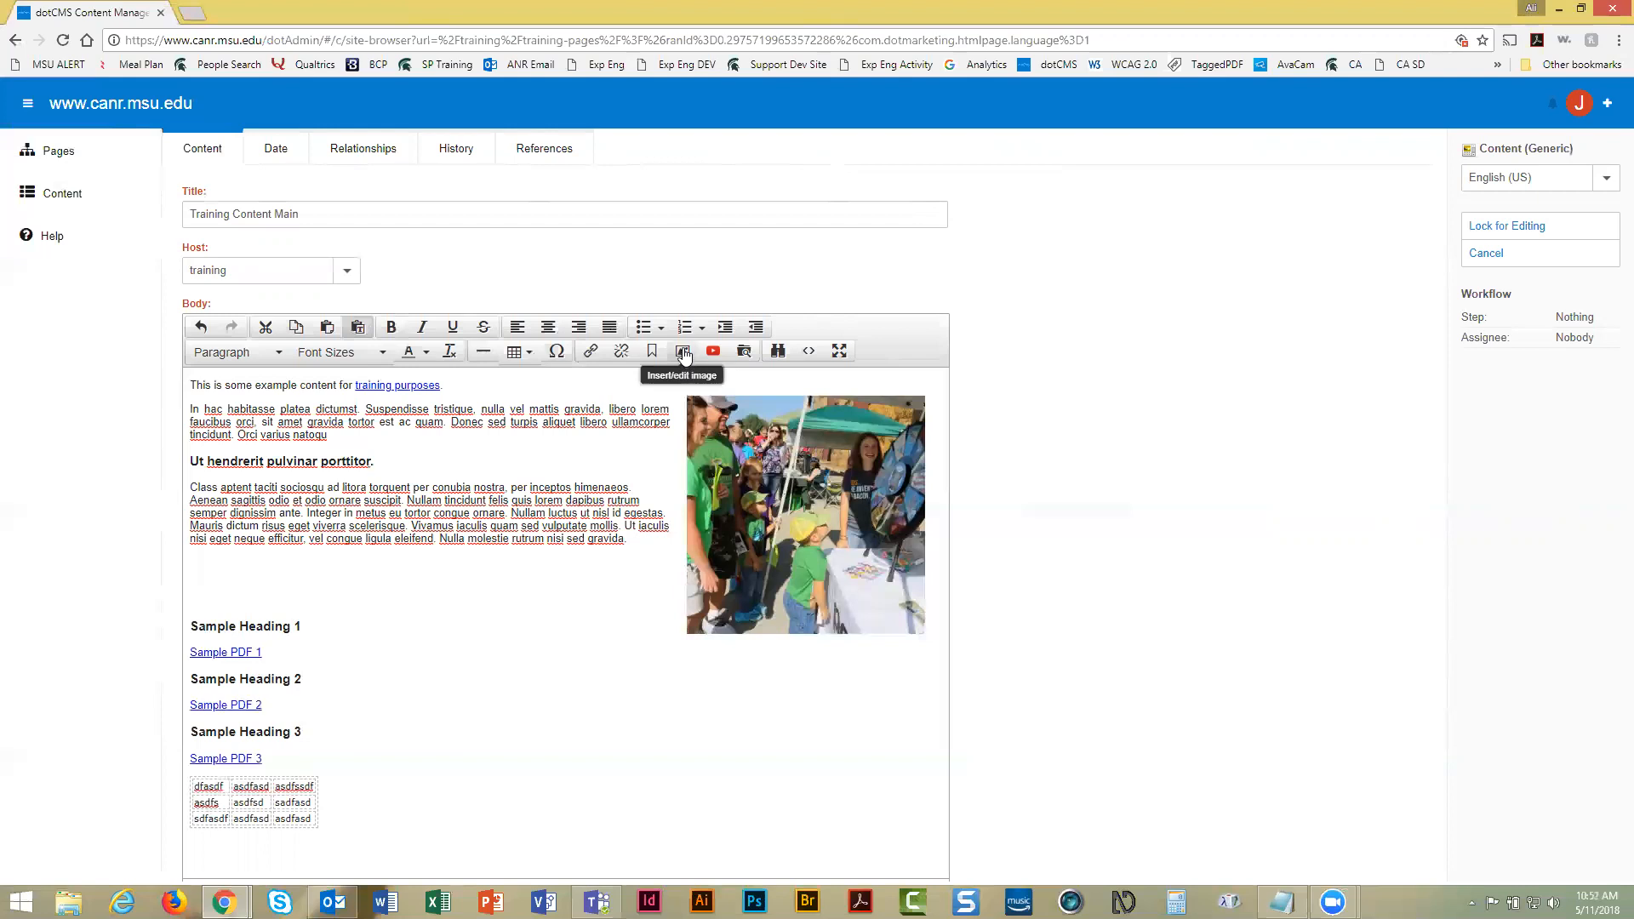
From the image inserter, browse to /training/uploads/images/ and start a new image upload
click(684, 352)
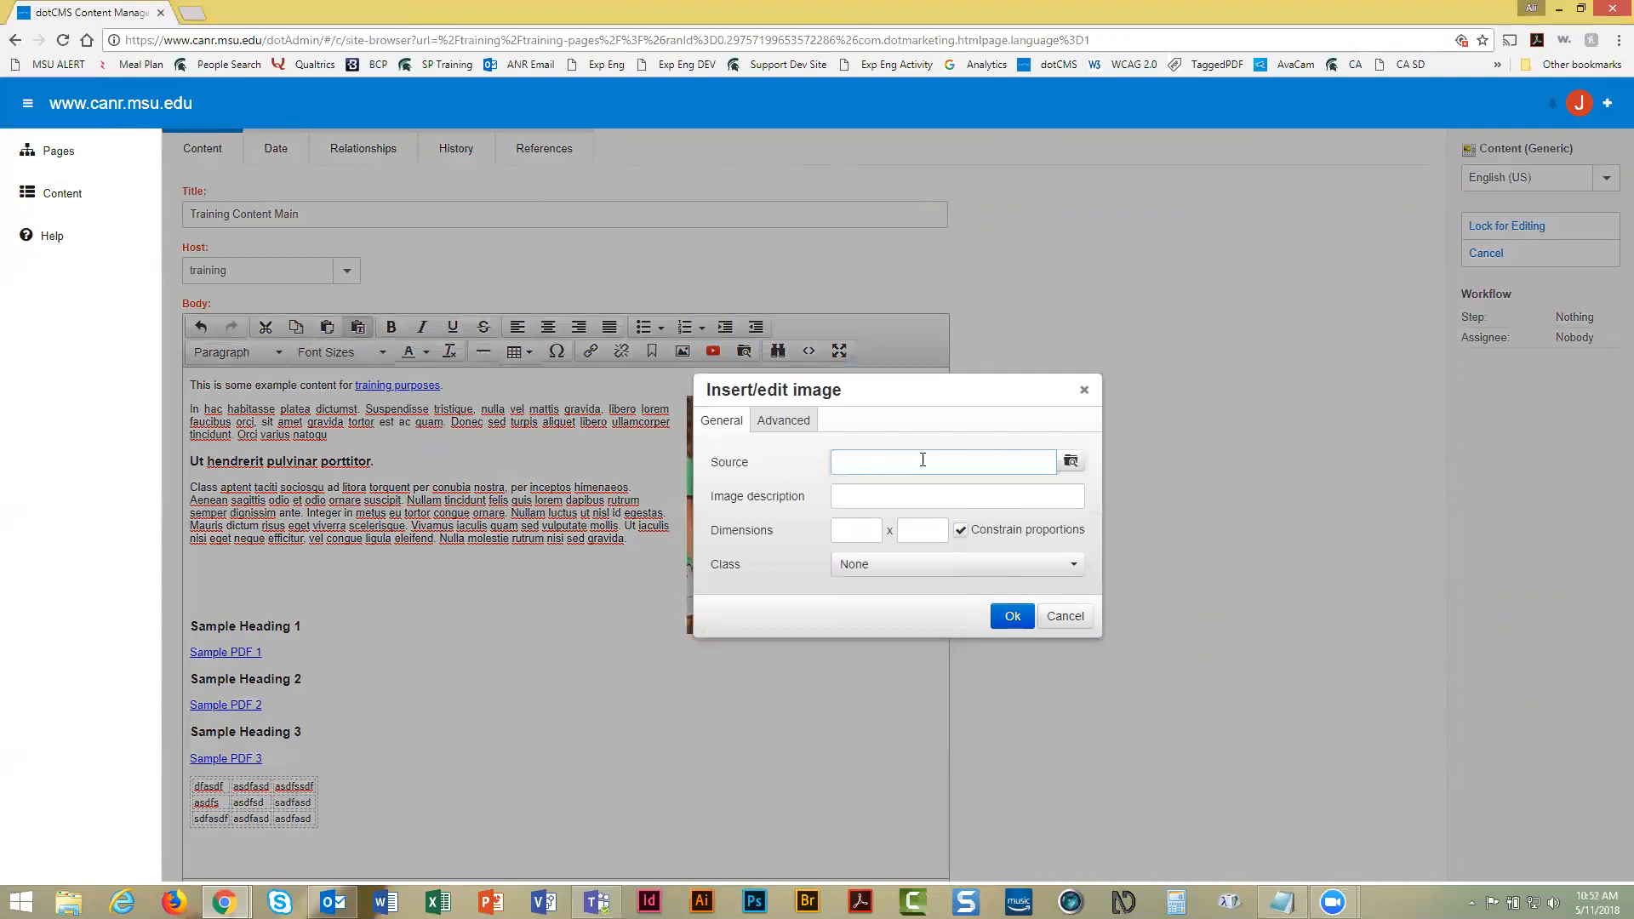
click(1071, 464)
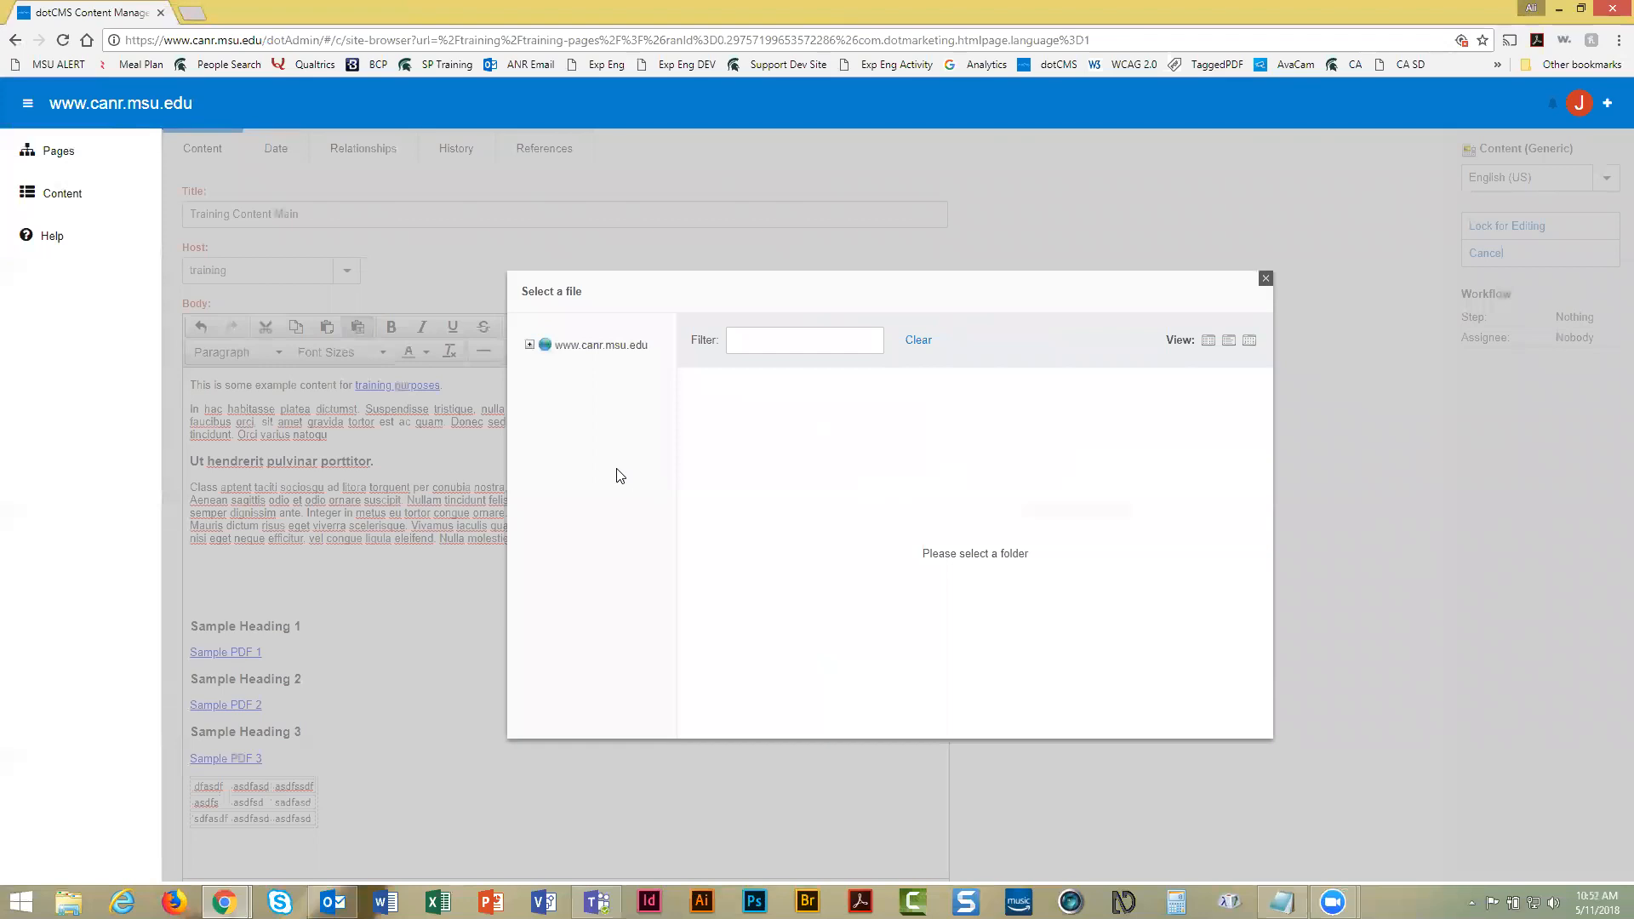
click(529, 345)
click(546, 394)
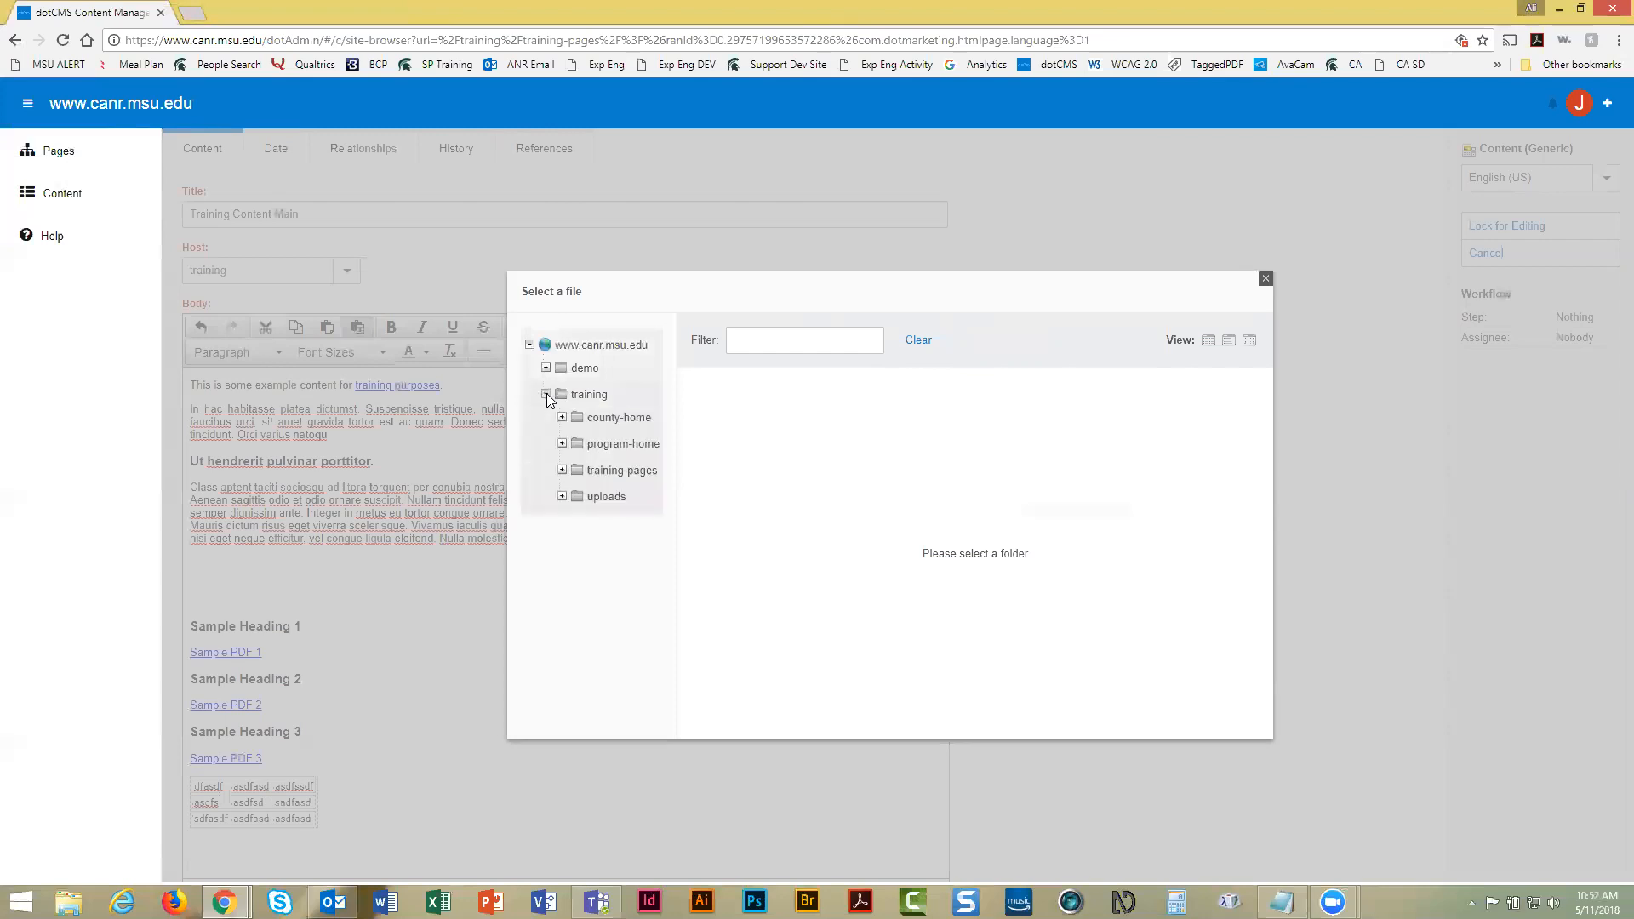
click(562, 497)
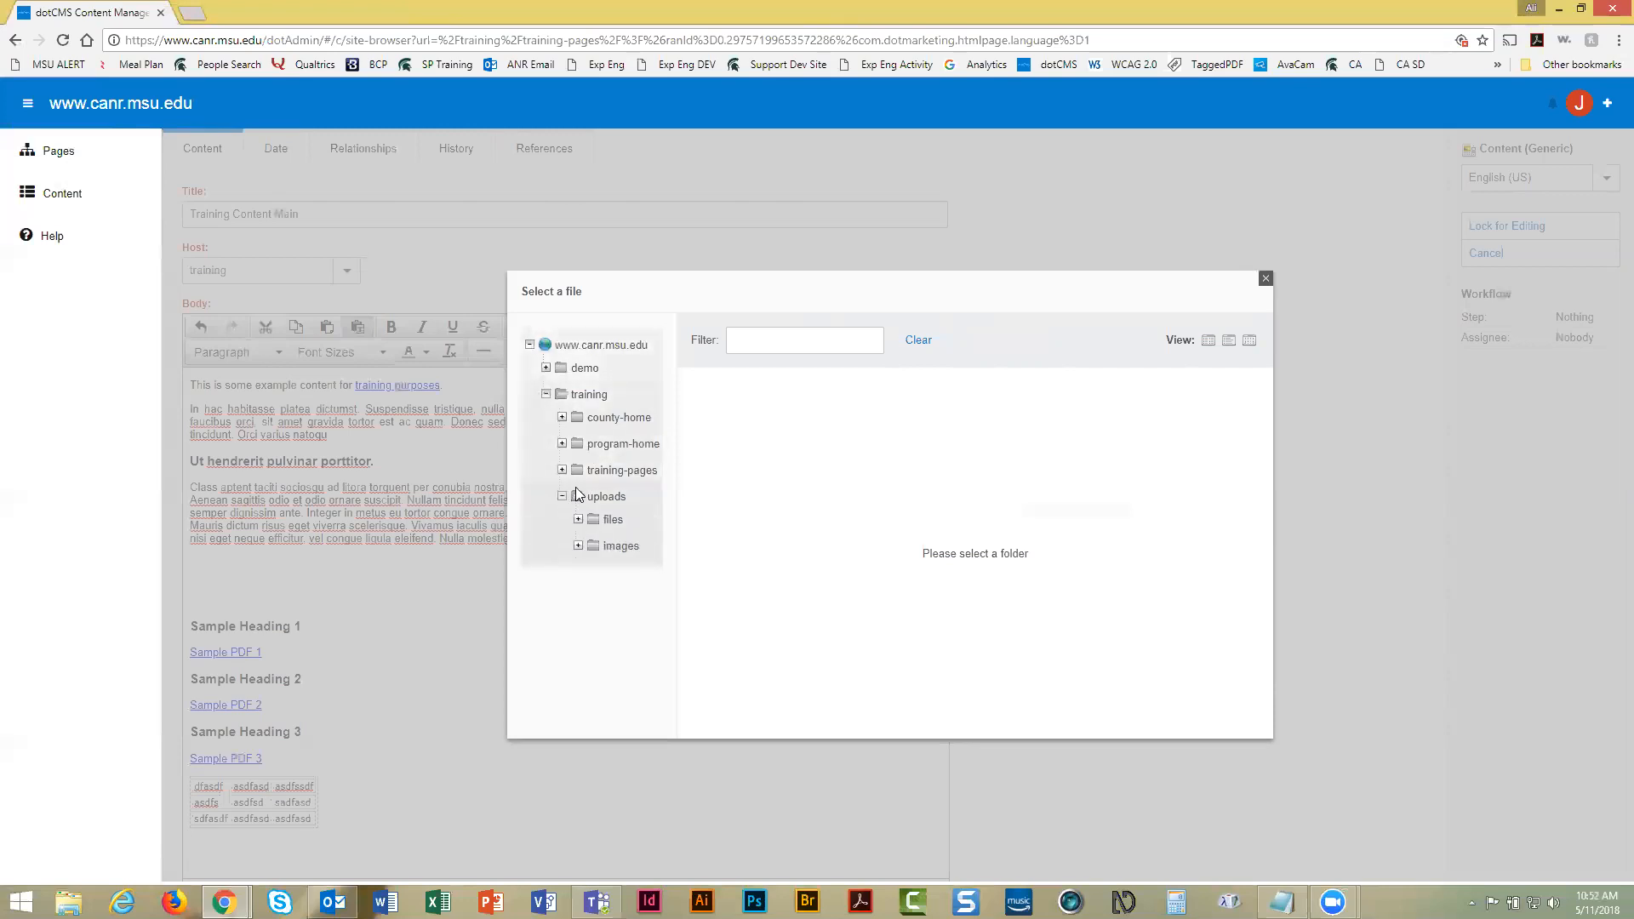
click(614, 549)
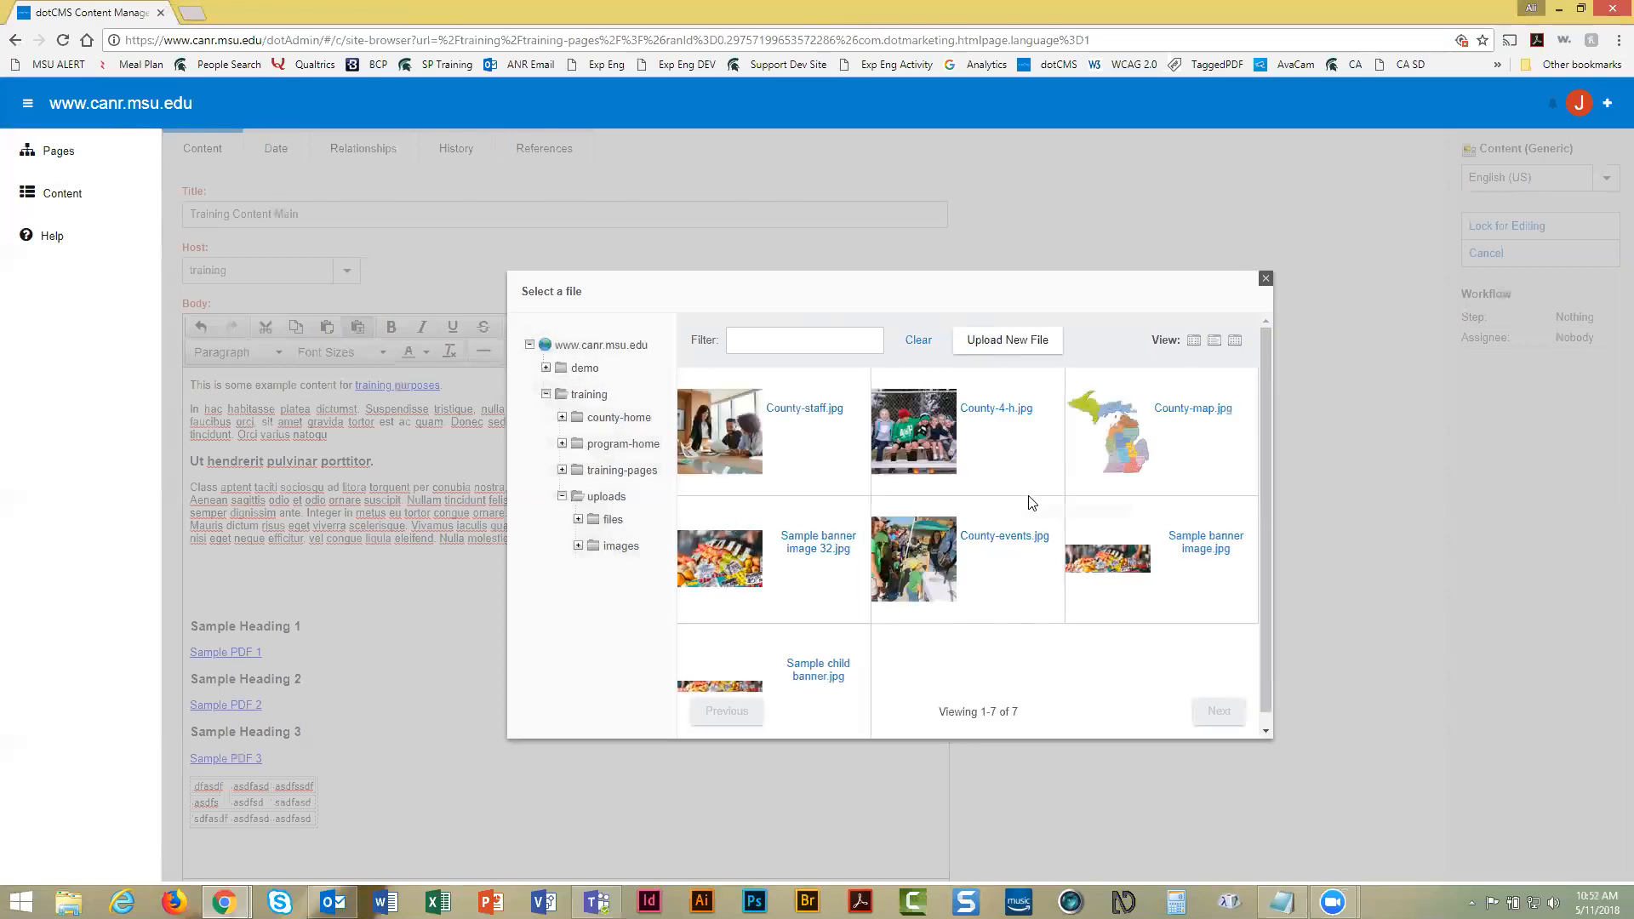
click(1013, 344)
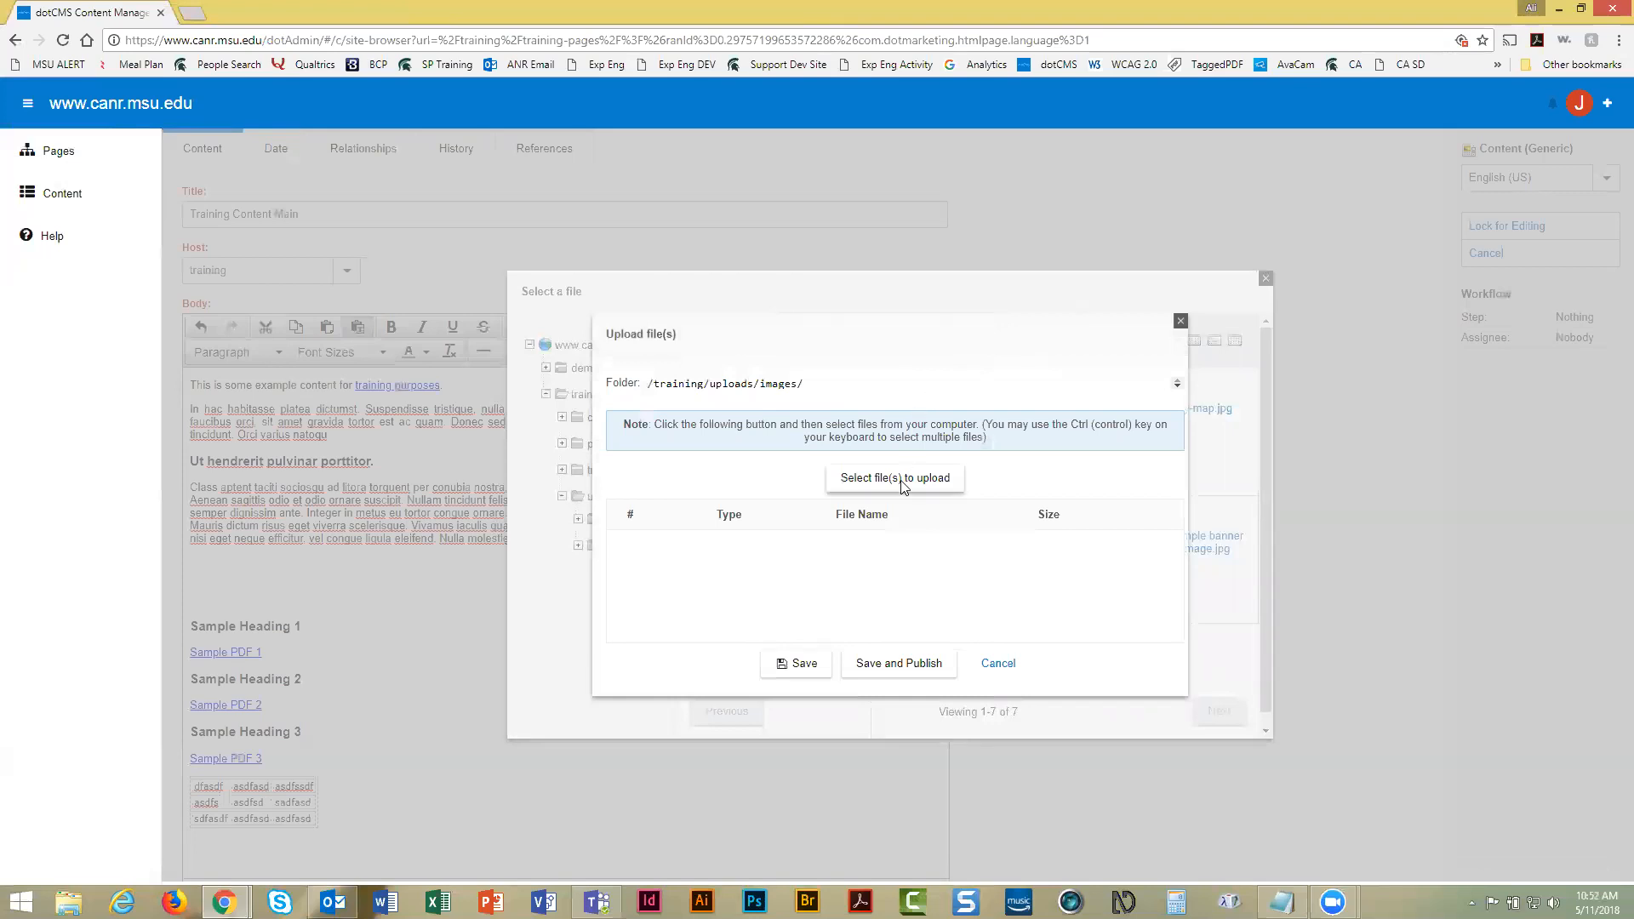
Pick 1920_1080_20091119125149367941.jpg from Wallpapers -Widescreen > Misc - Animals for upload
click(902, 482)
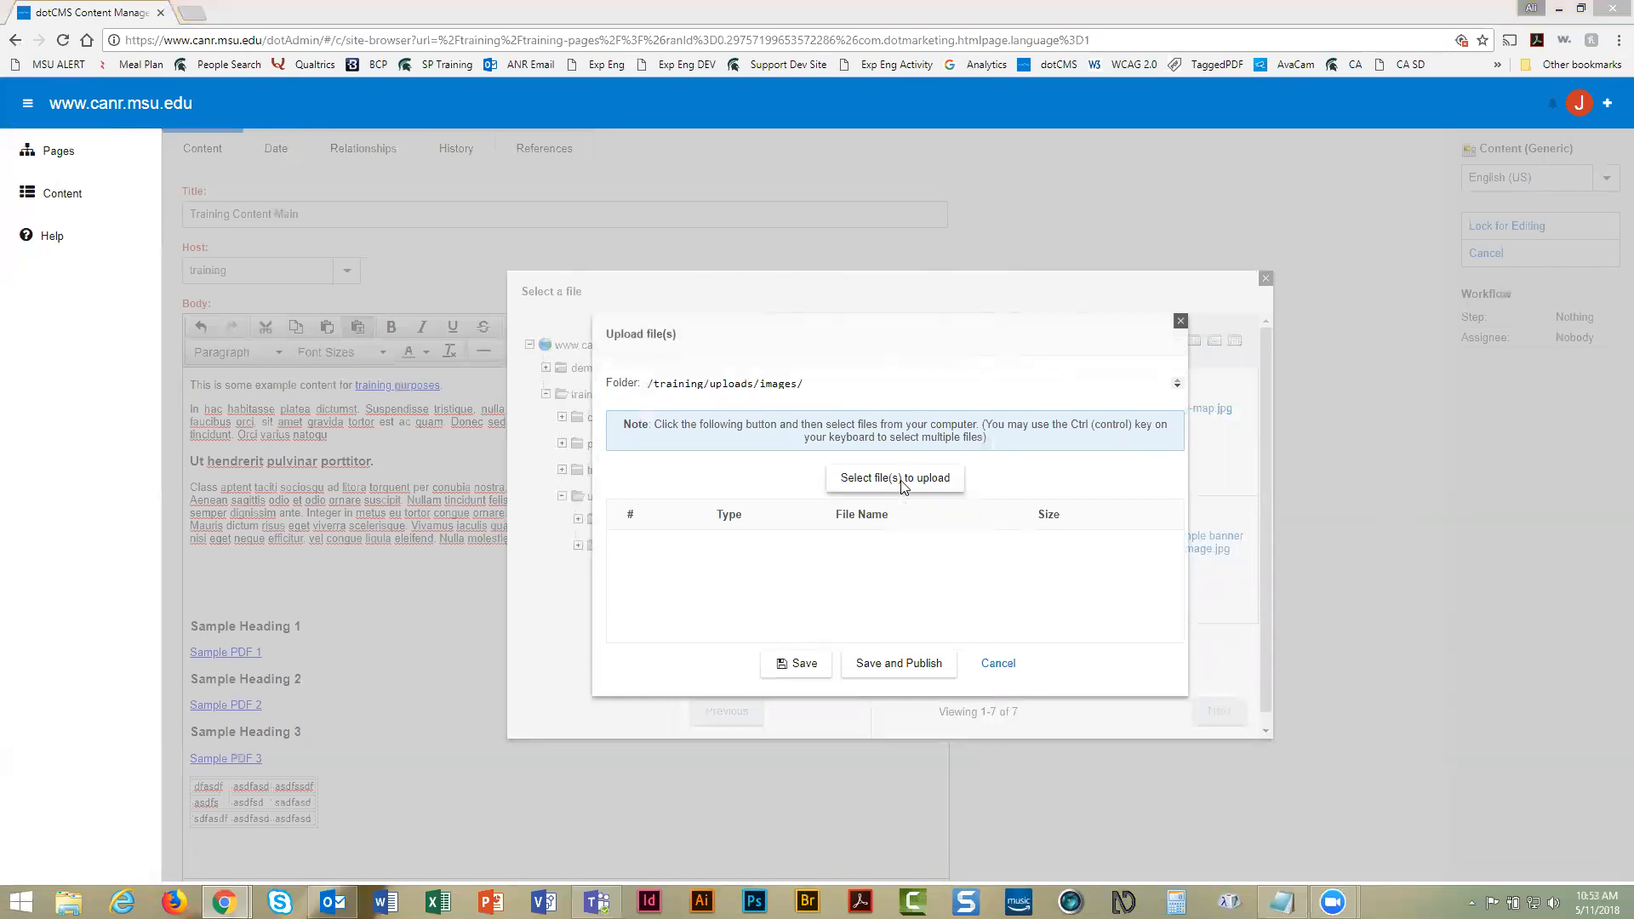
double_click(234, 256)
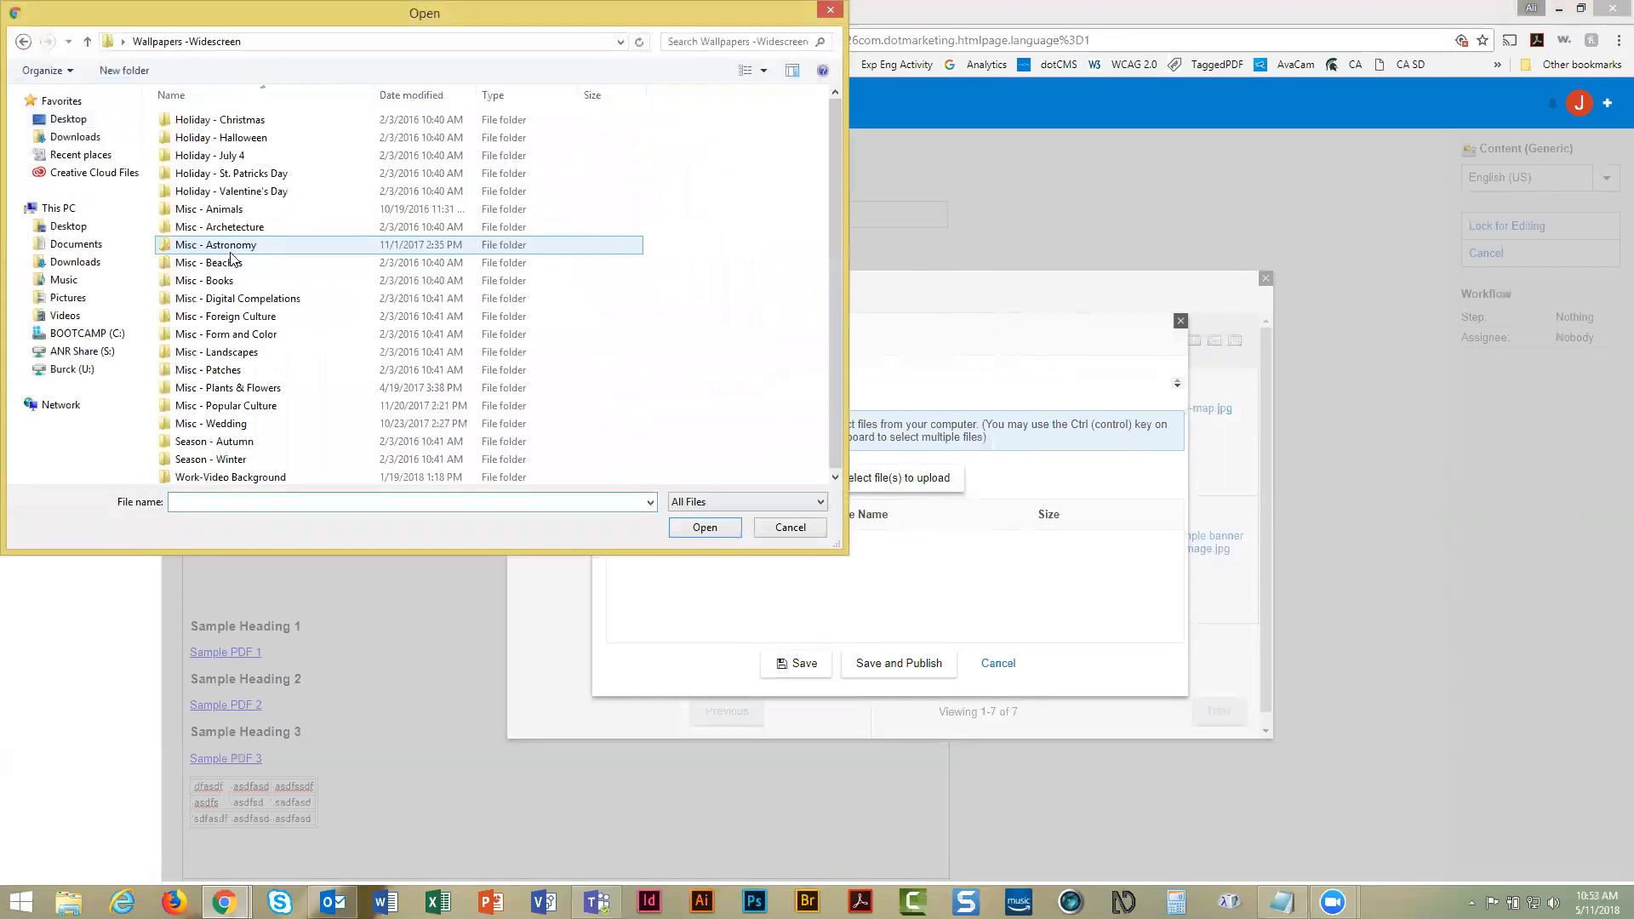
double_click(238, 212)
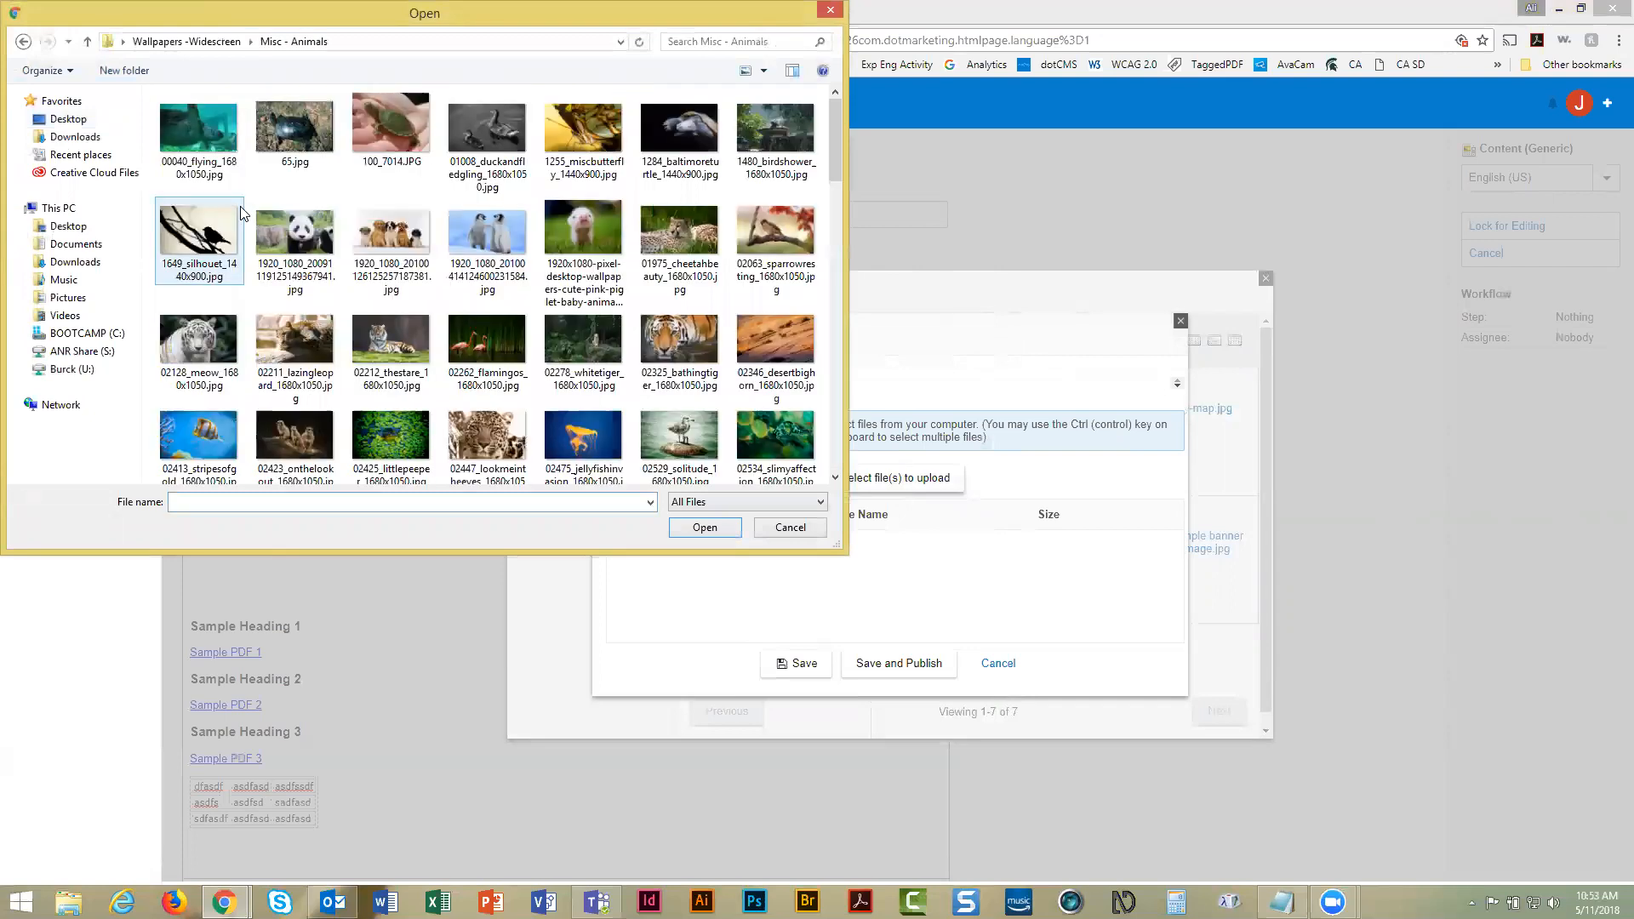
double_click(296, 231)
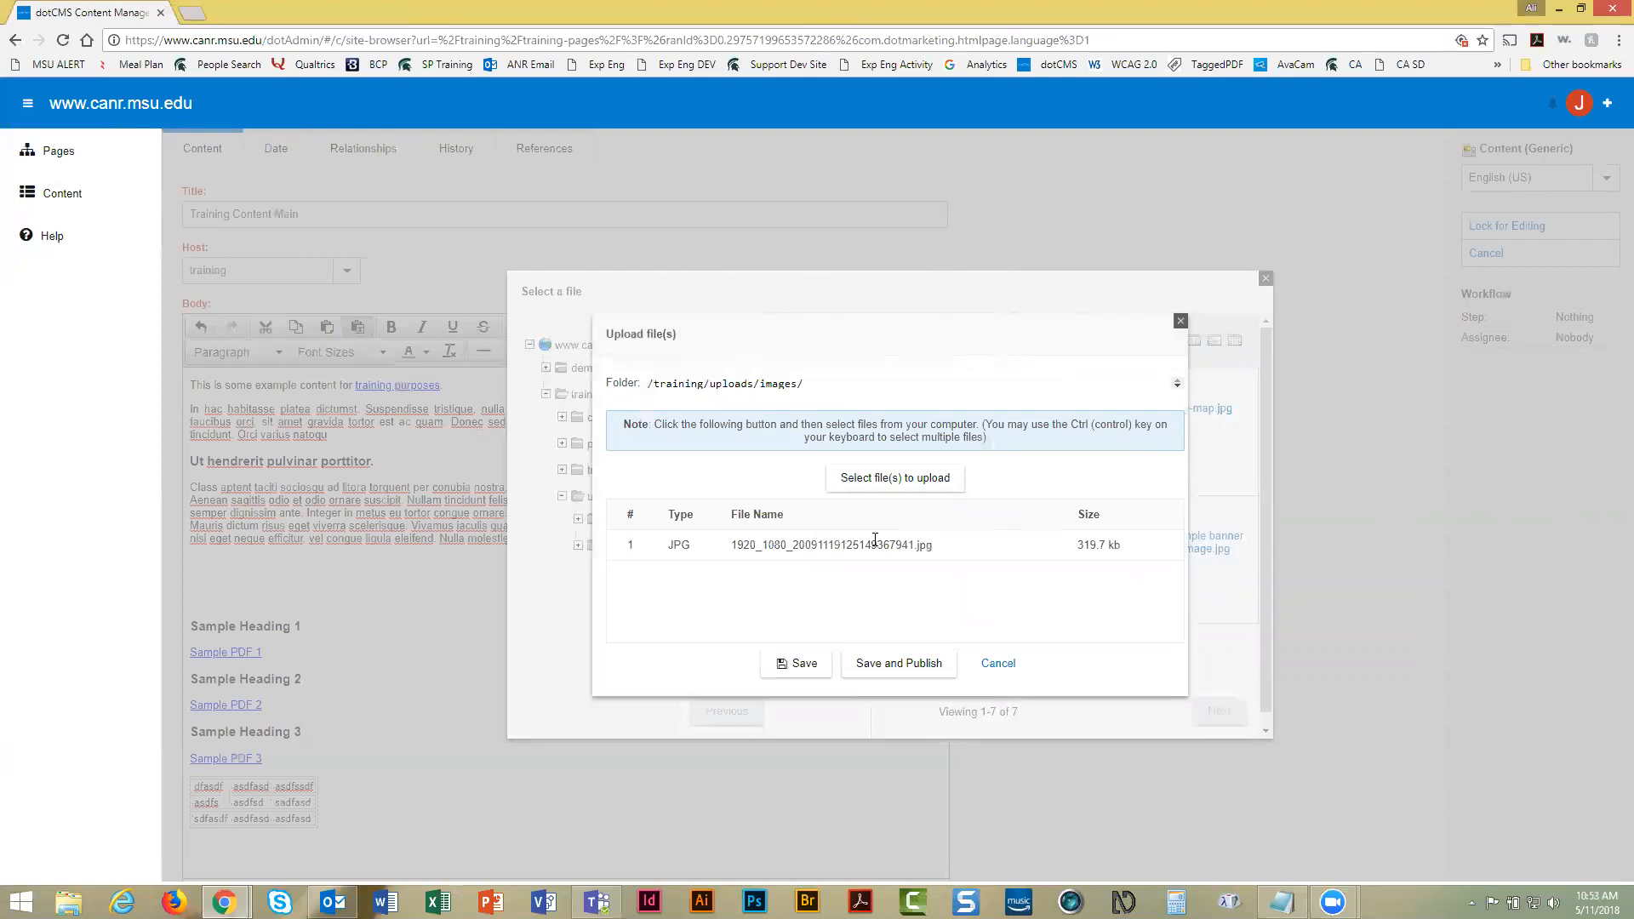
Save and publish the panda photo, then refresh the images folder listing
click(899, 670)
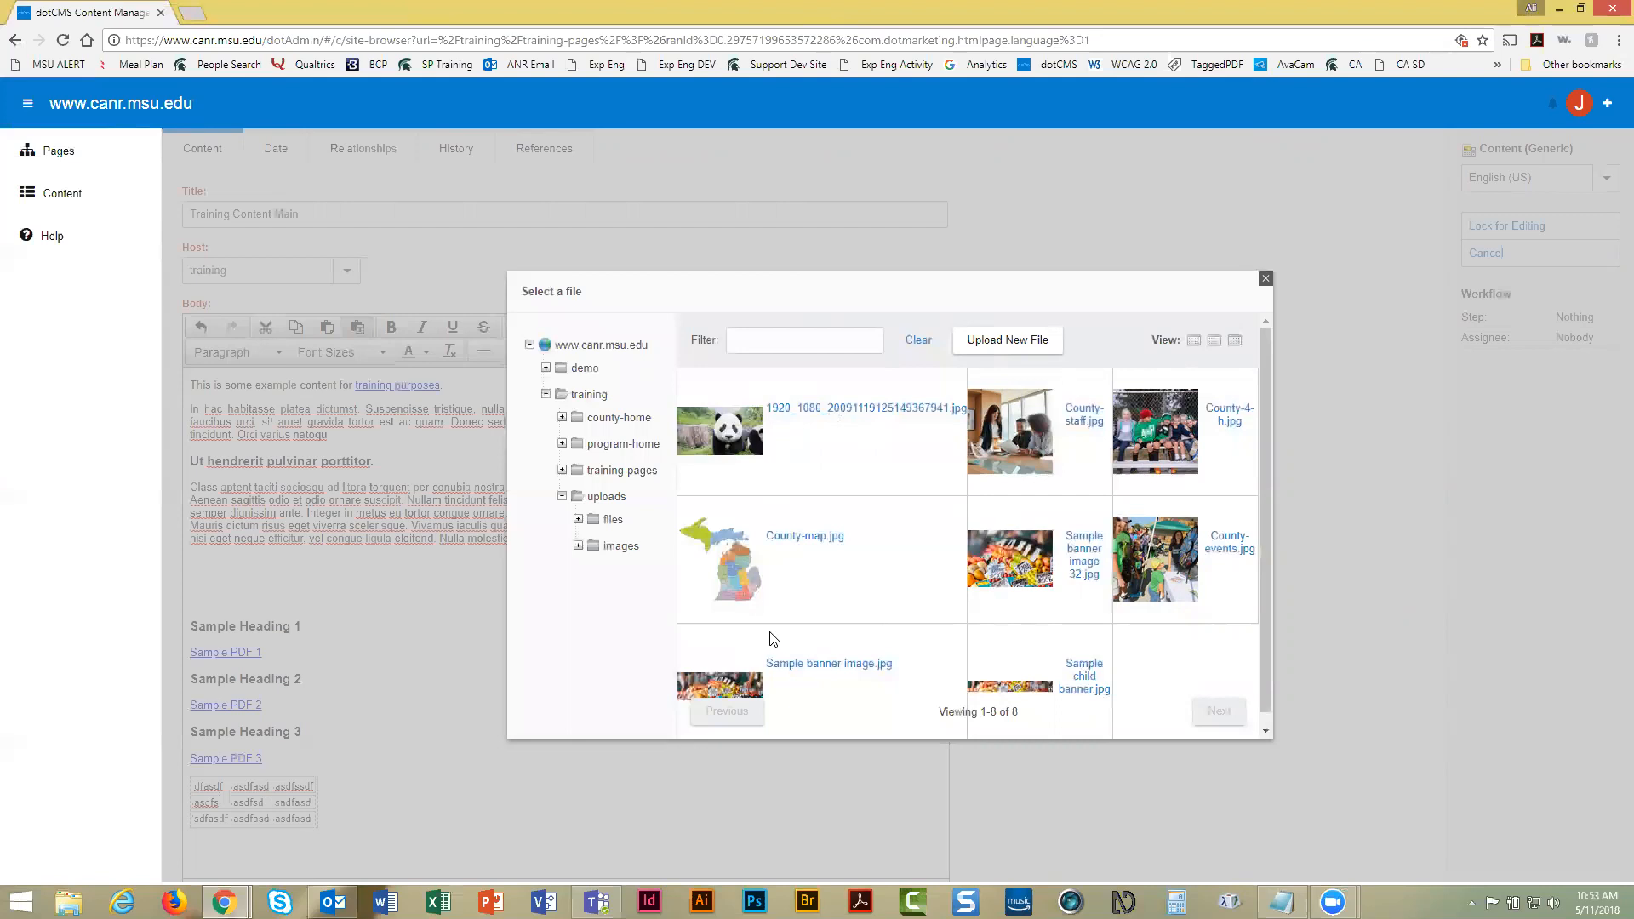
click(622, 549)
click(622, 548)
click(622, 548)
click(622, 548)
Use the panda image as the source and set its description to 'Panda'
click(728, 438)
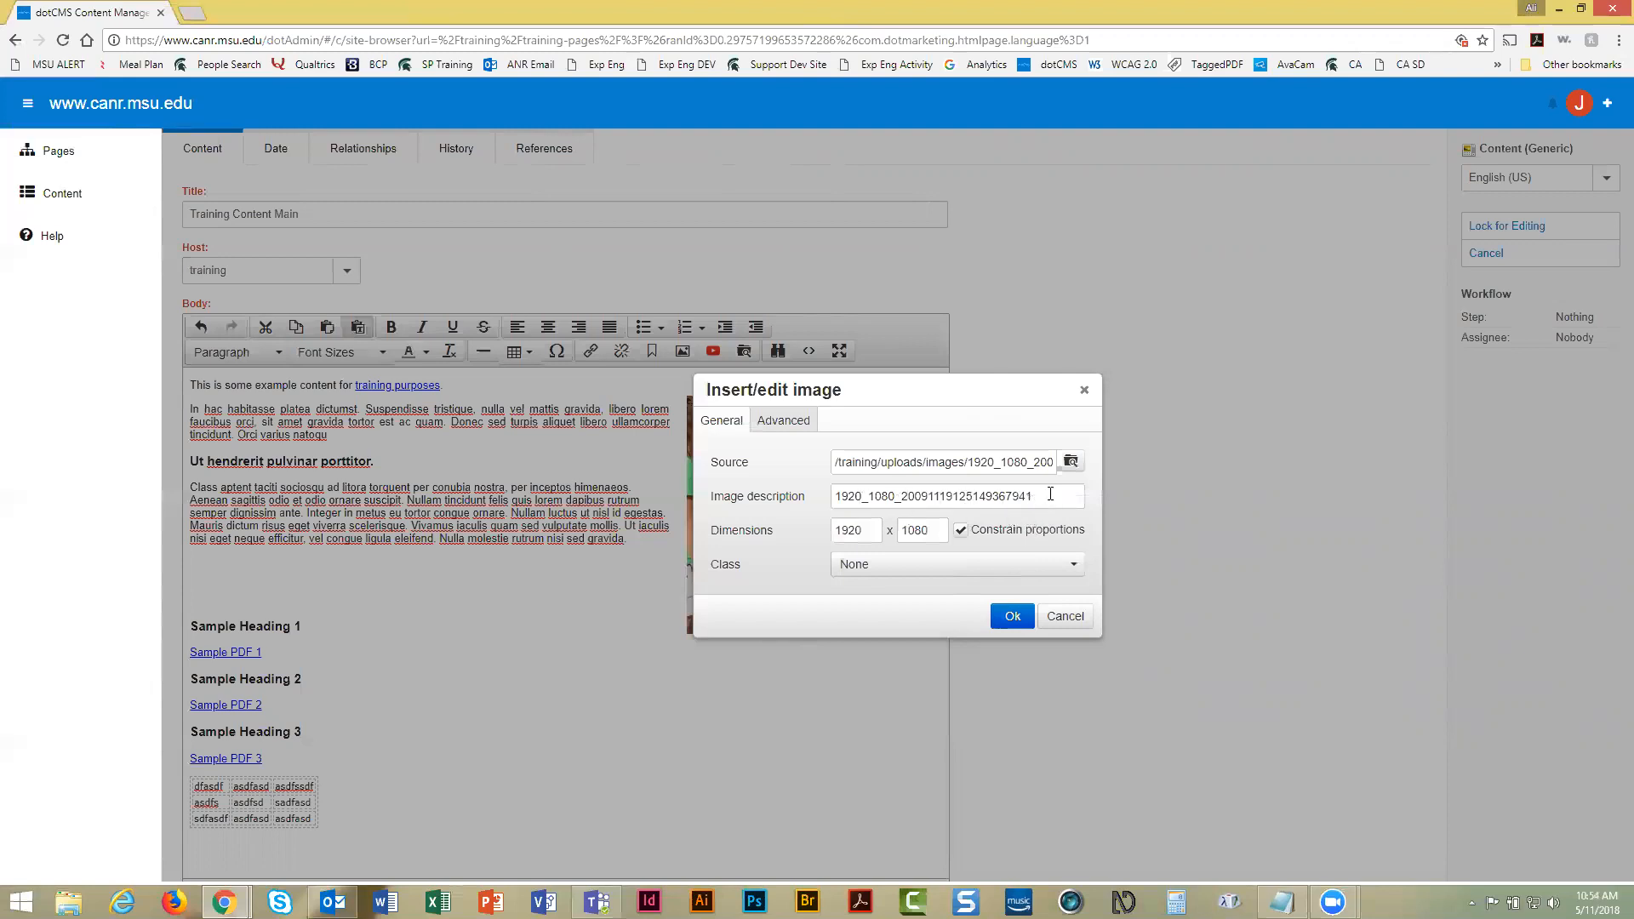
drag(1048, 499, 826, 499)
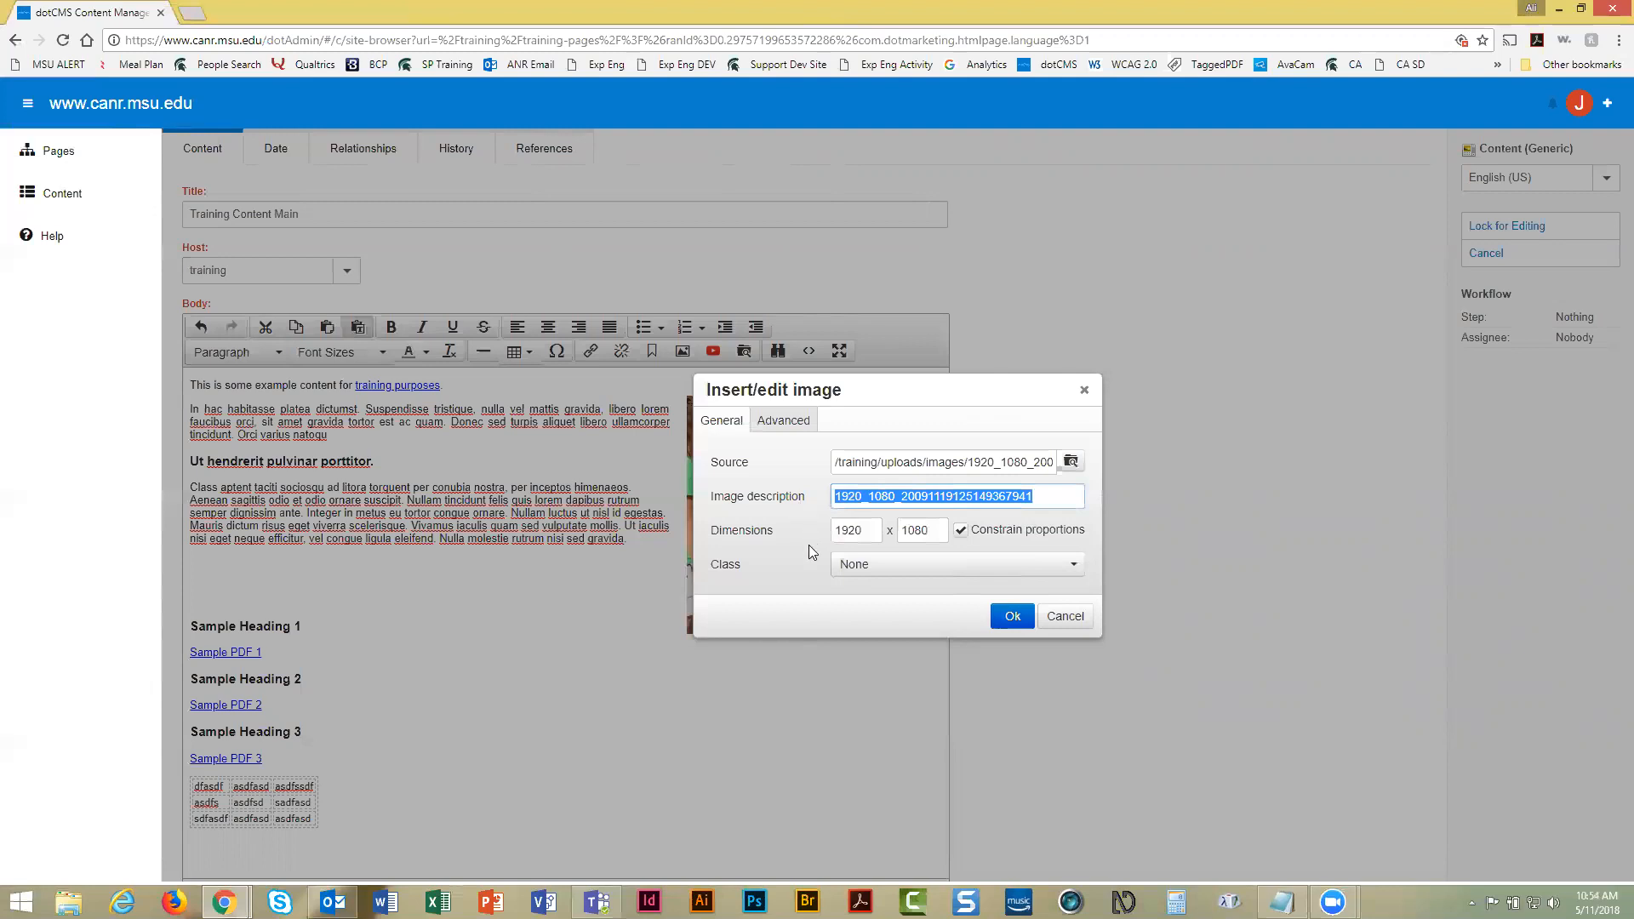
text(Panda)
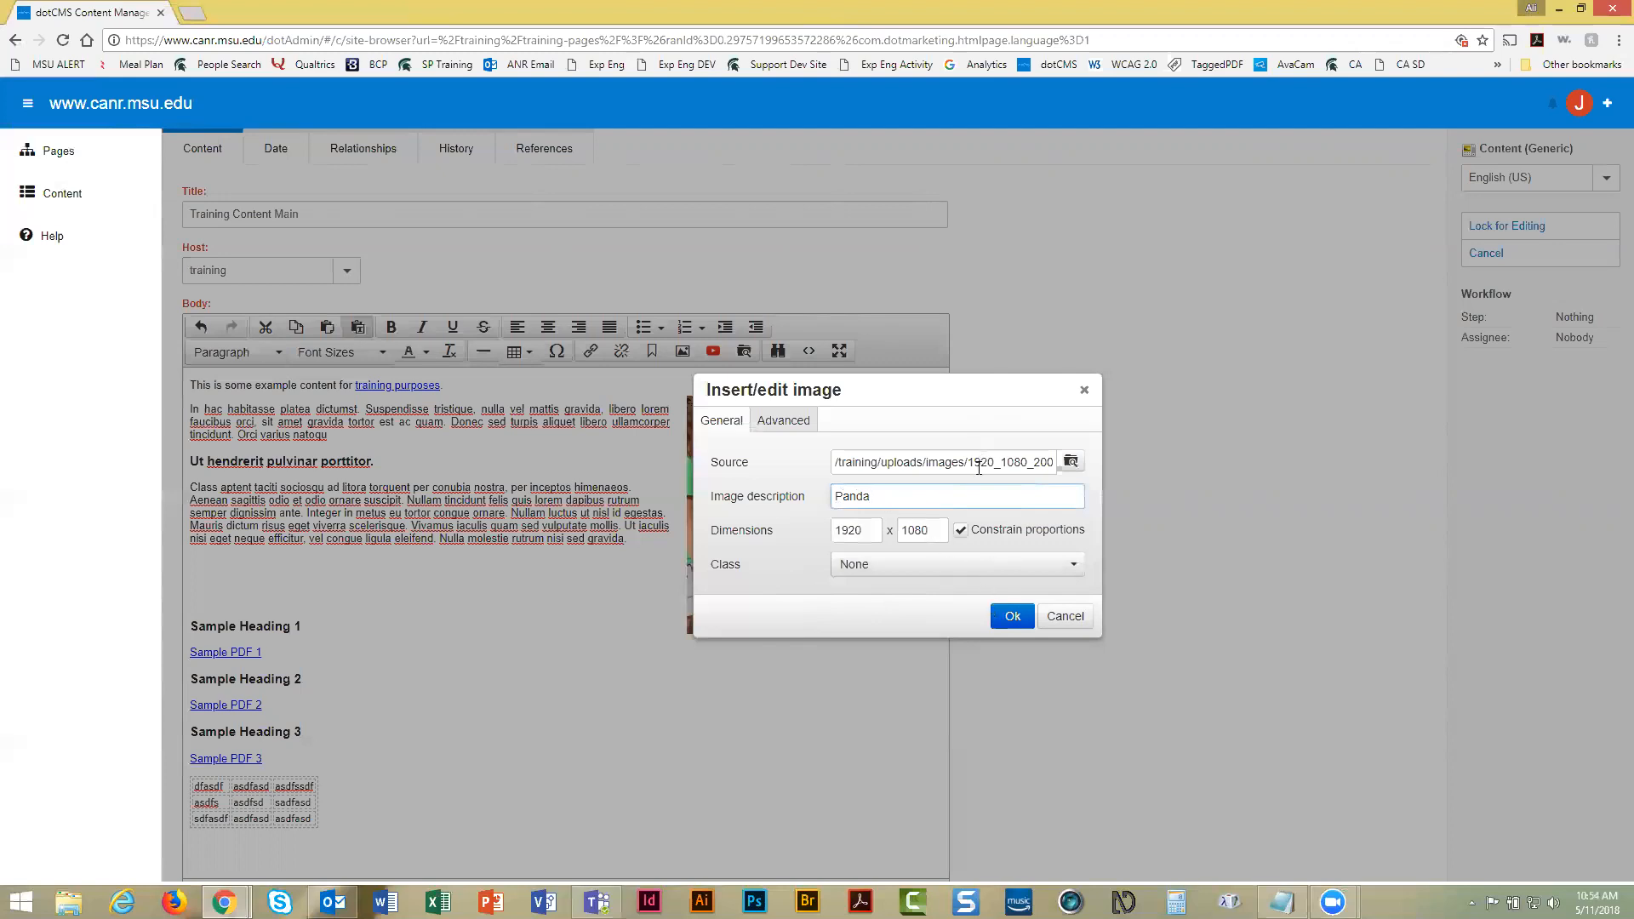
Insert the chosen panda image into the body below the opening Class paragraph
click(1014, 617)
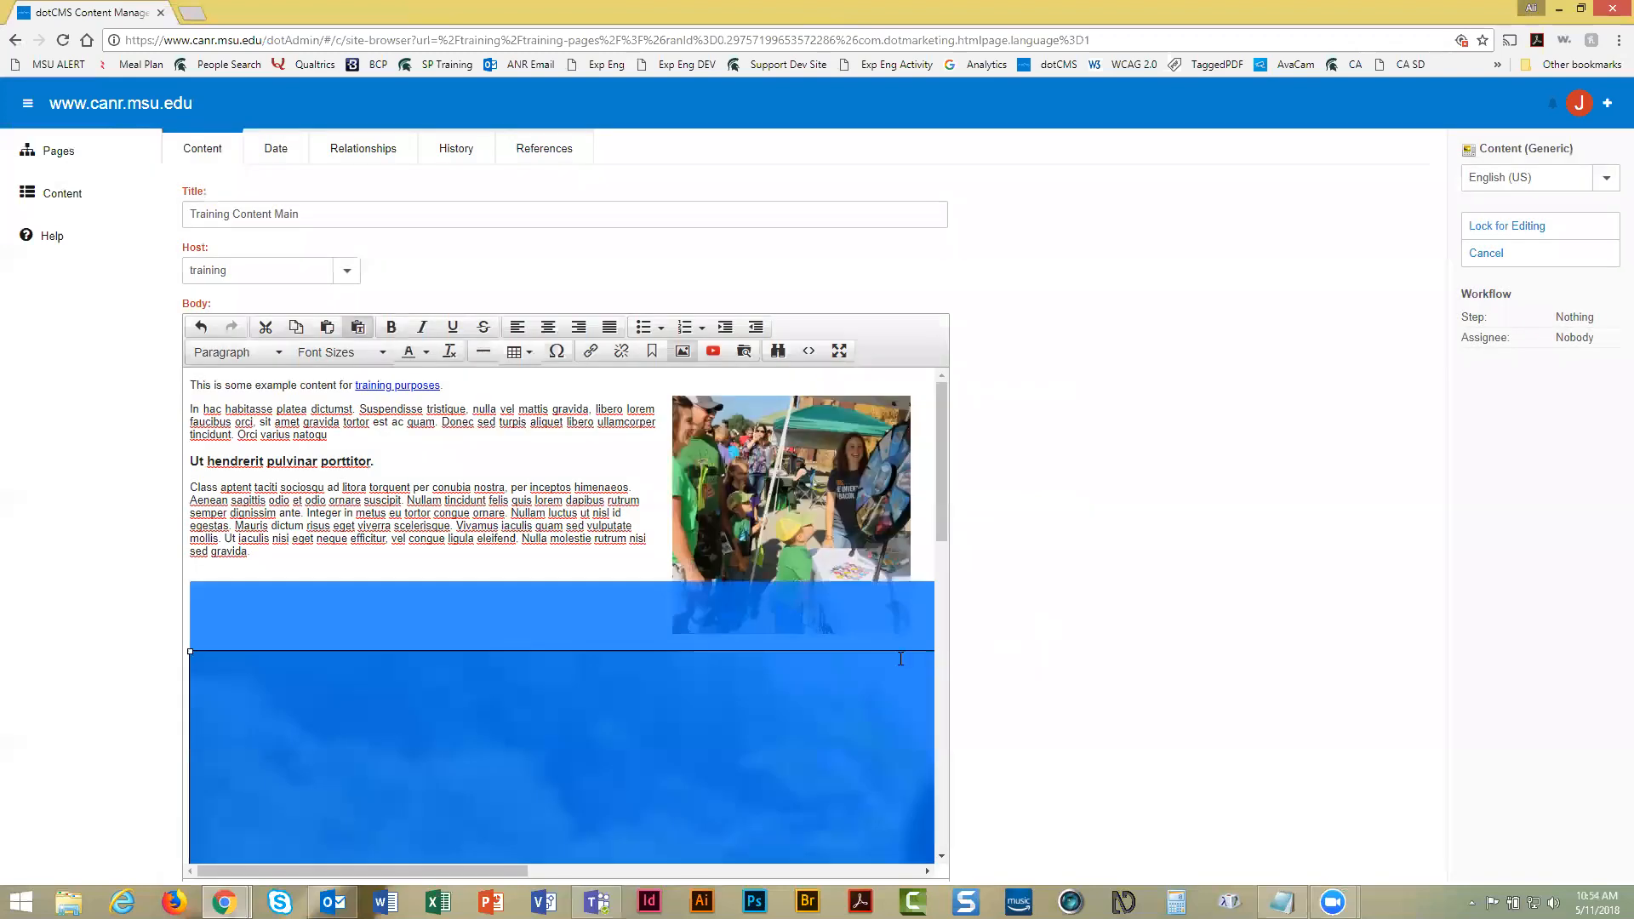
scroll(831, 668, down, 5)
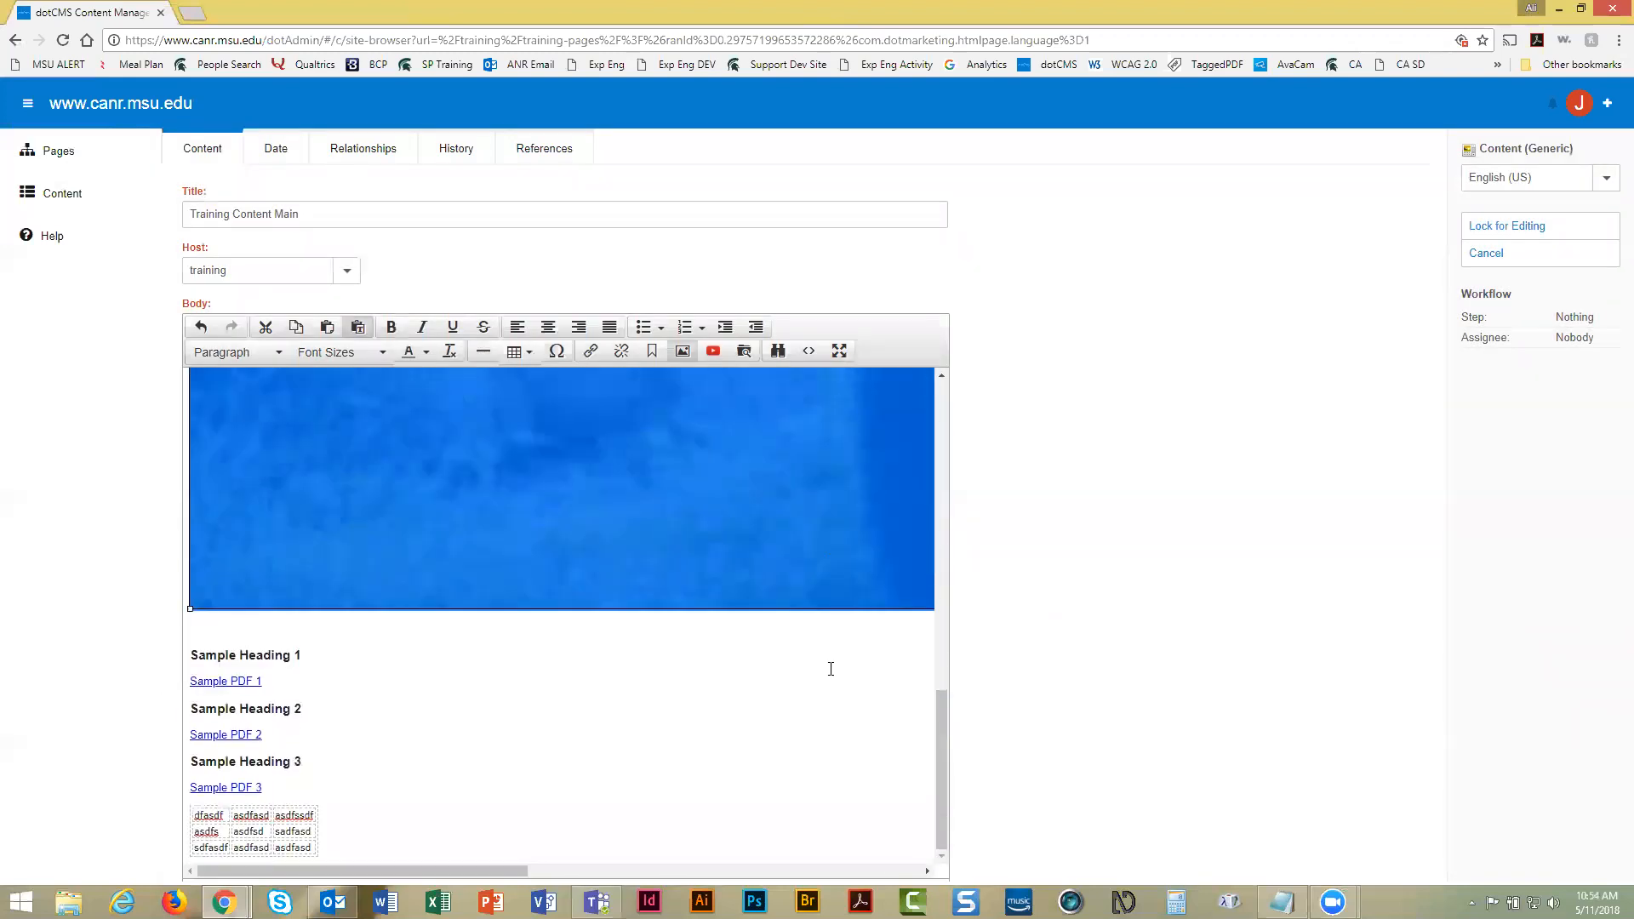
scroll(833, 668, up, 3)
scroll(834, 669, up, 4)
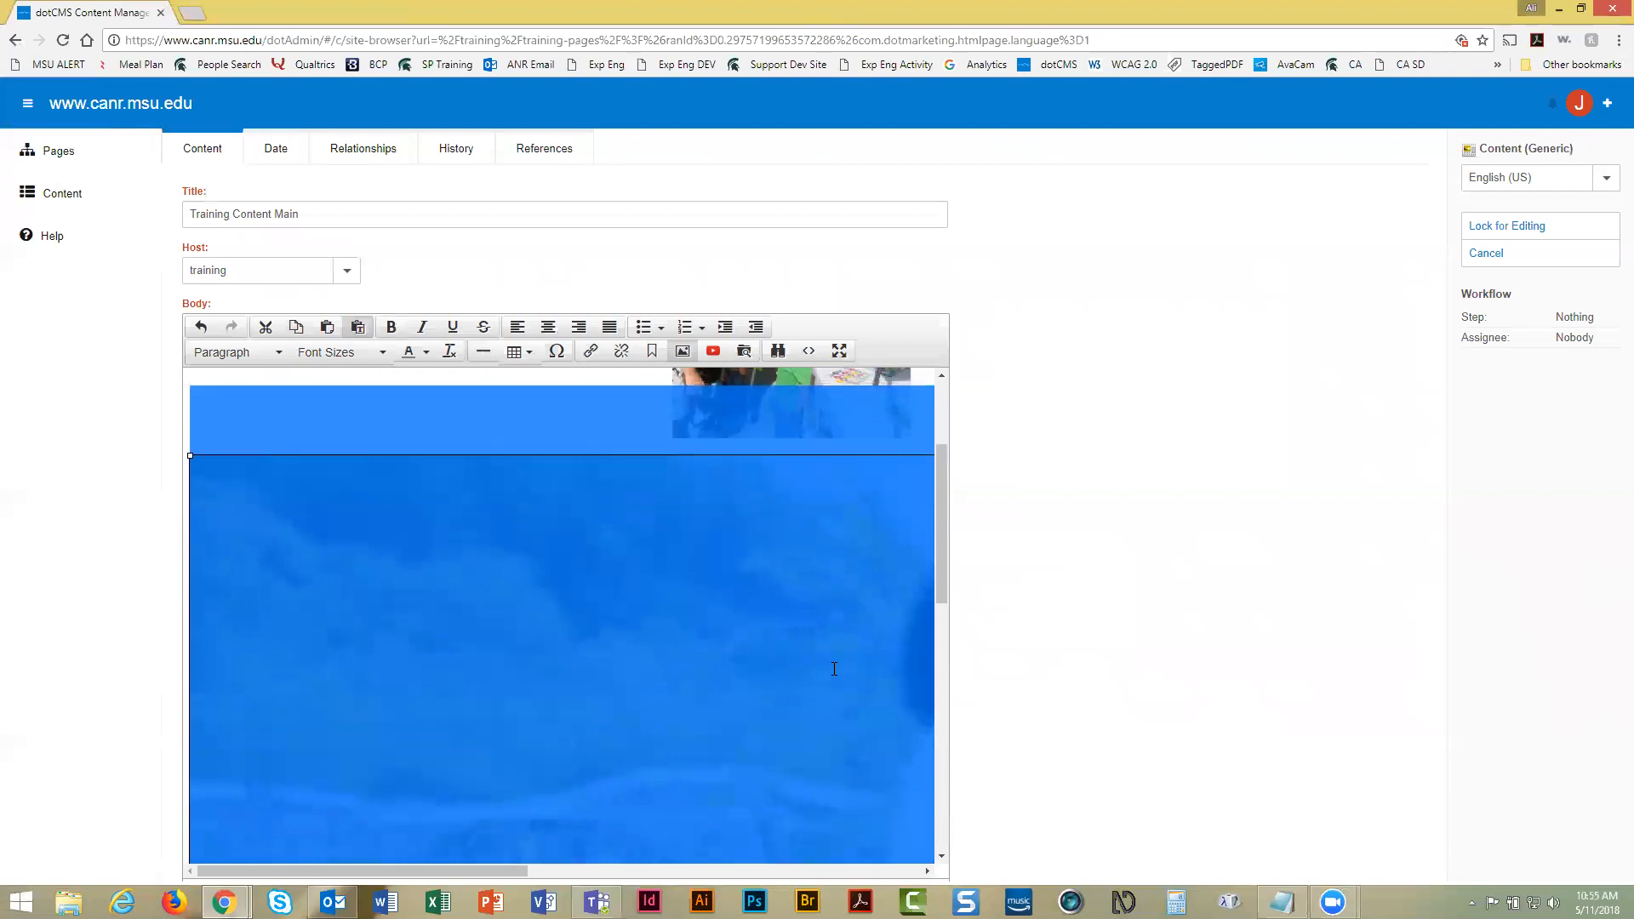
scroll(834, 669, up, 1)
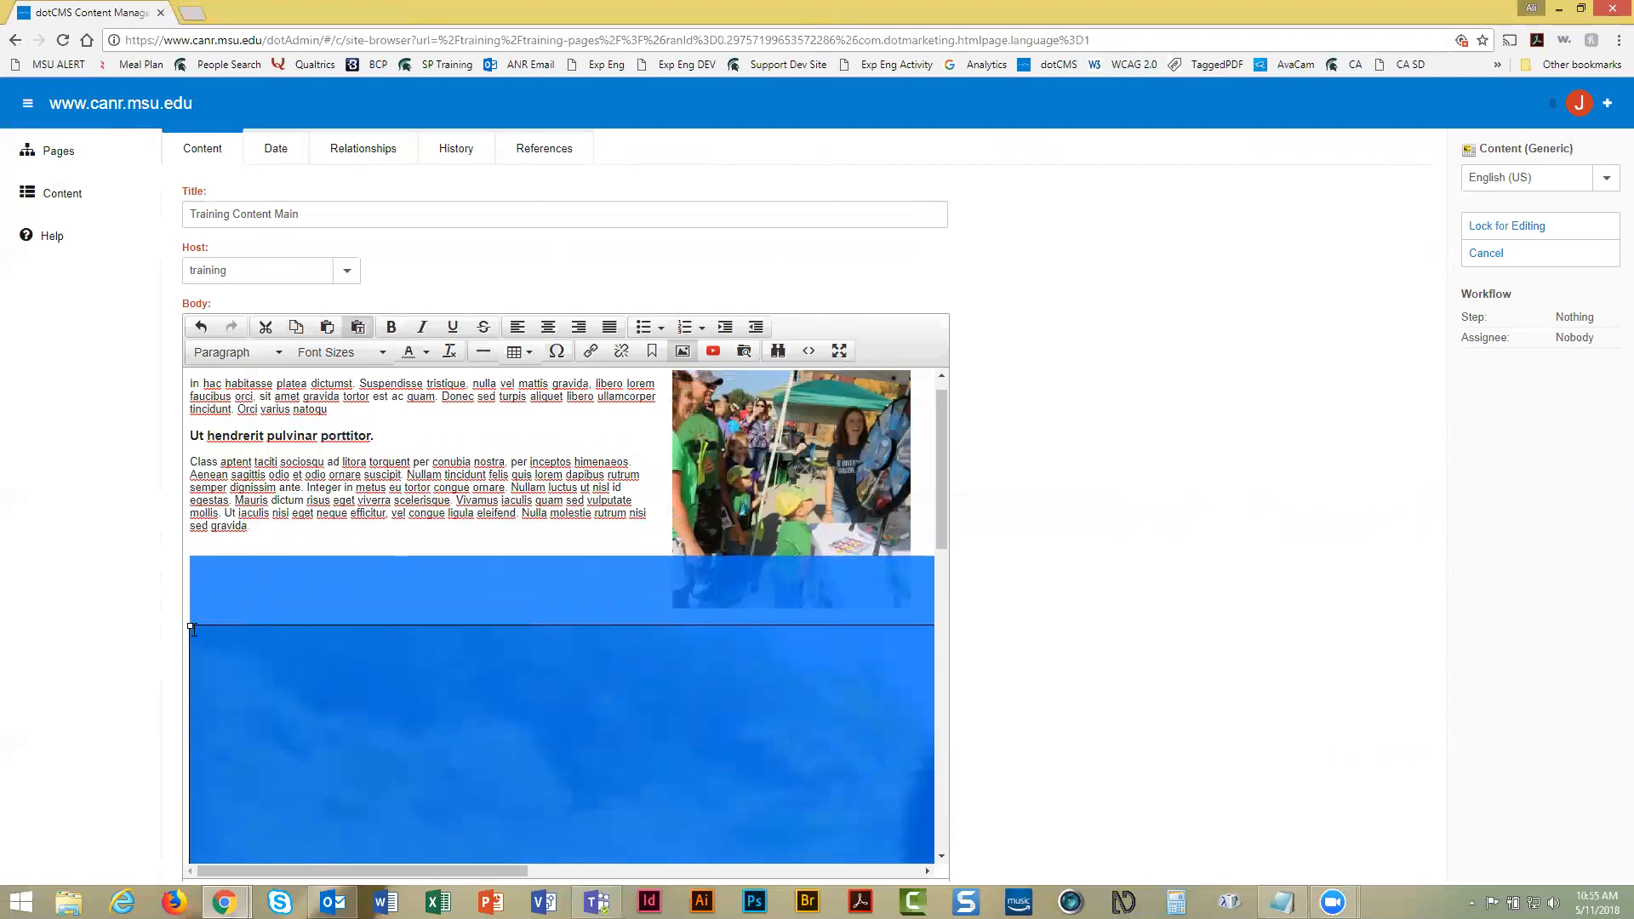
Shrink the panda image to about 323 × 182 pixels and select it
drag(189, 626, 375, 681)
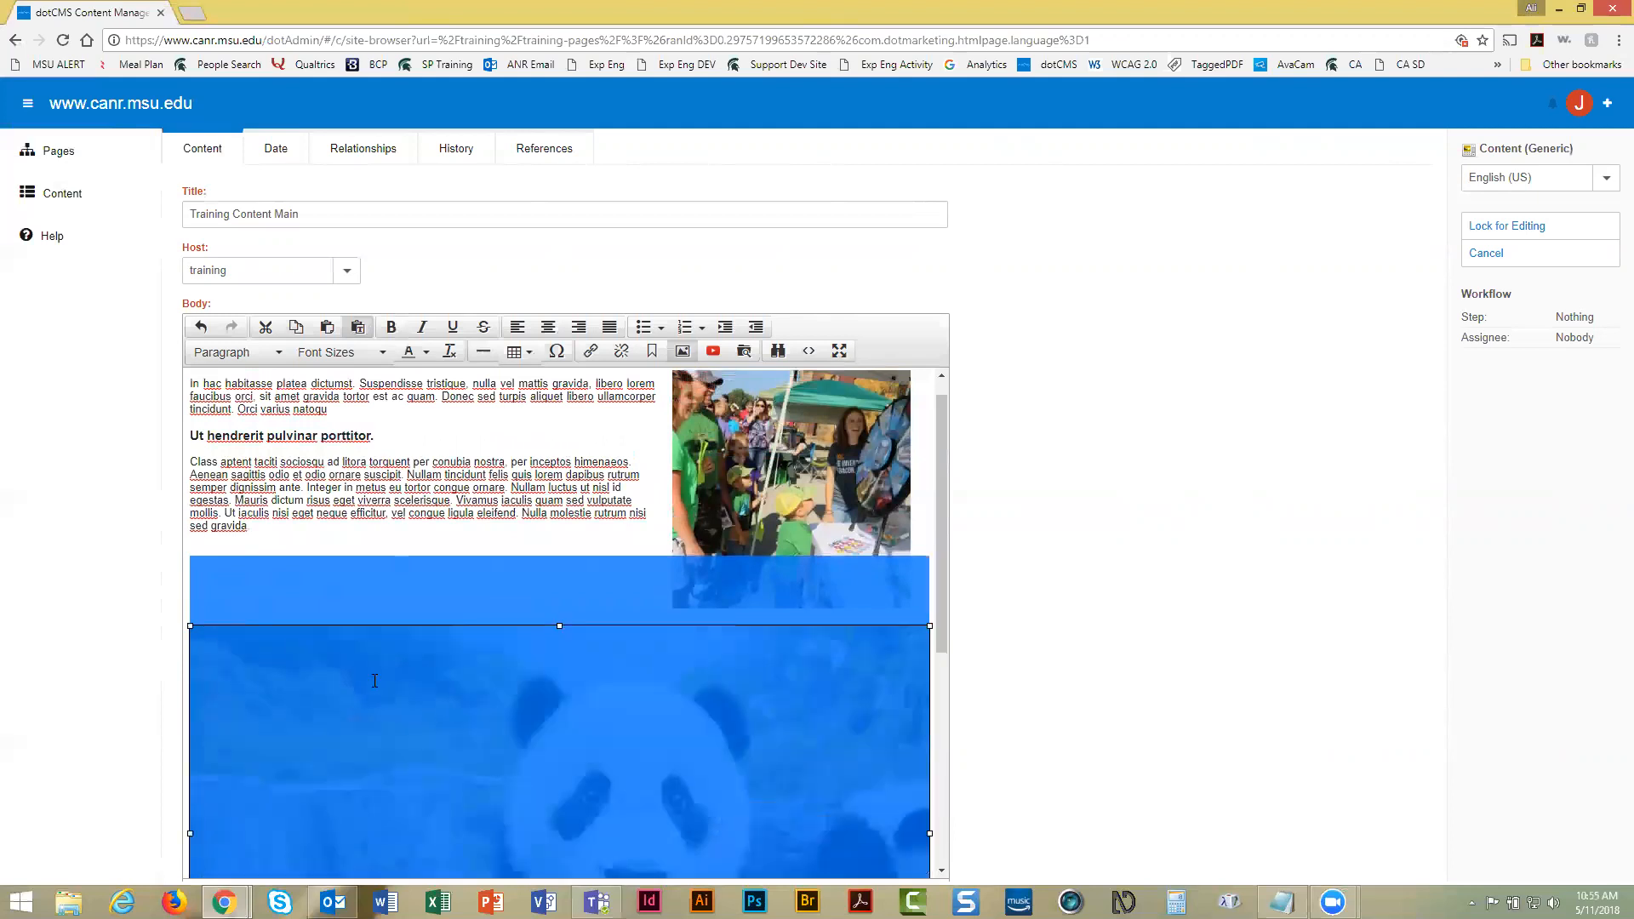
drag(189, 625, 466, 715)
click(503, 674)
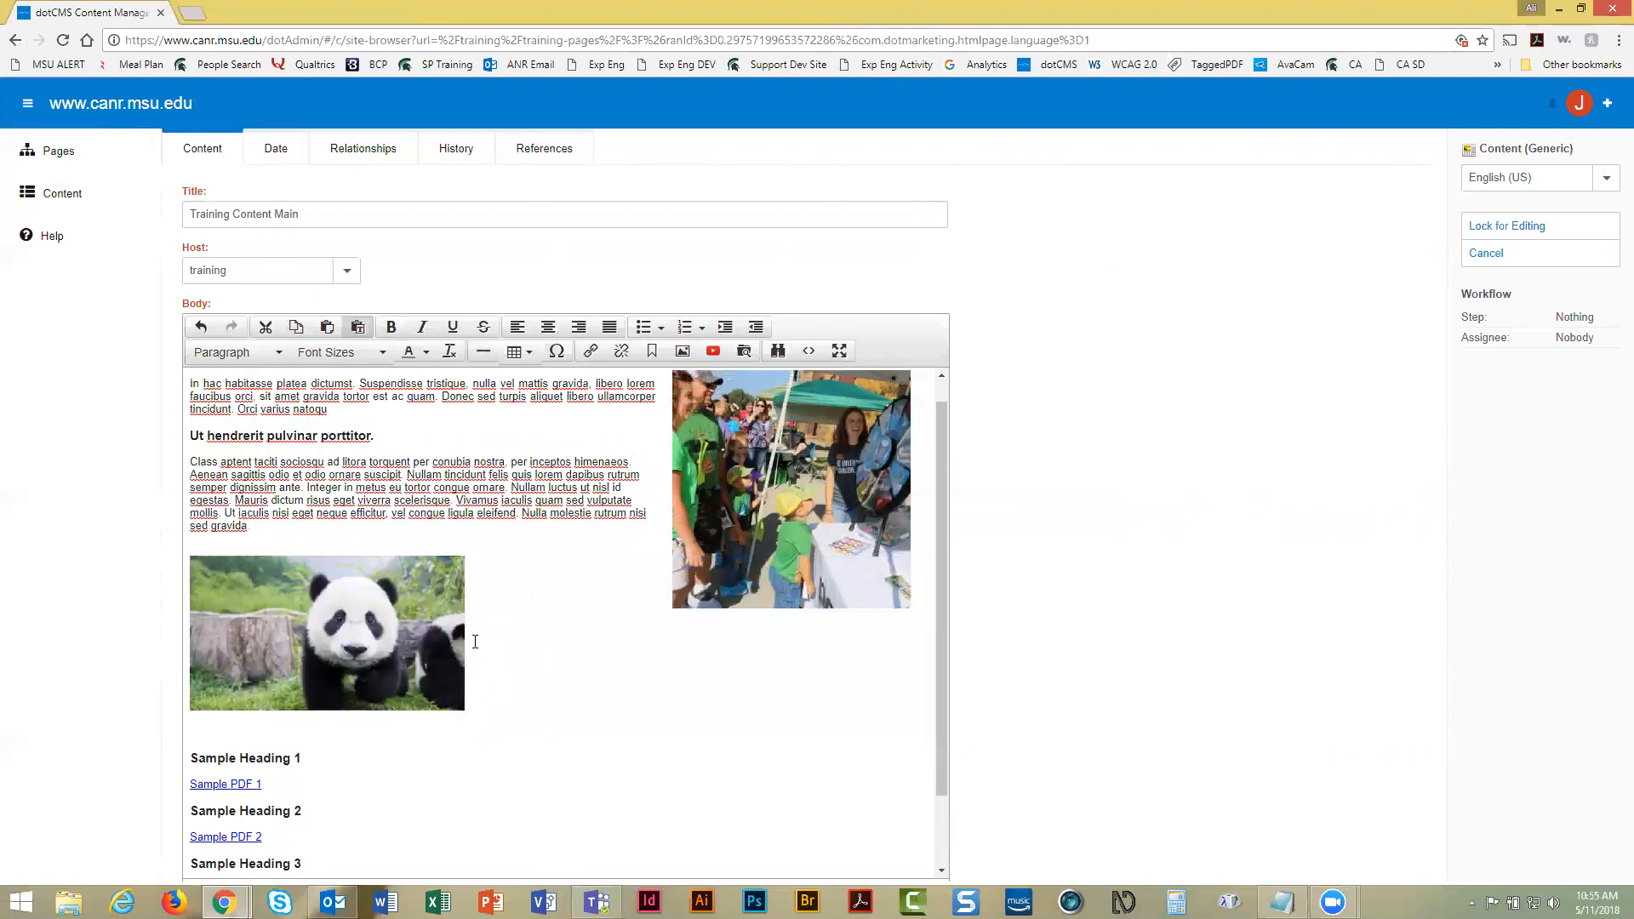
click(273, 620)
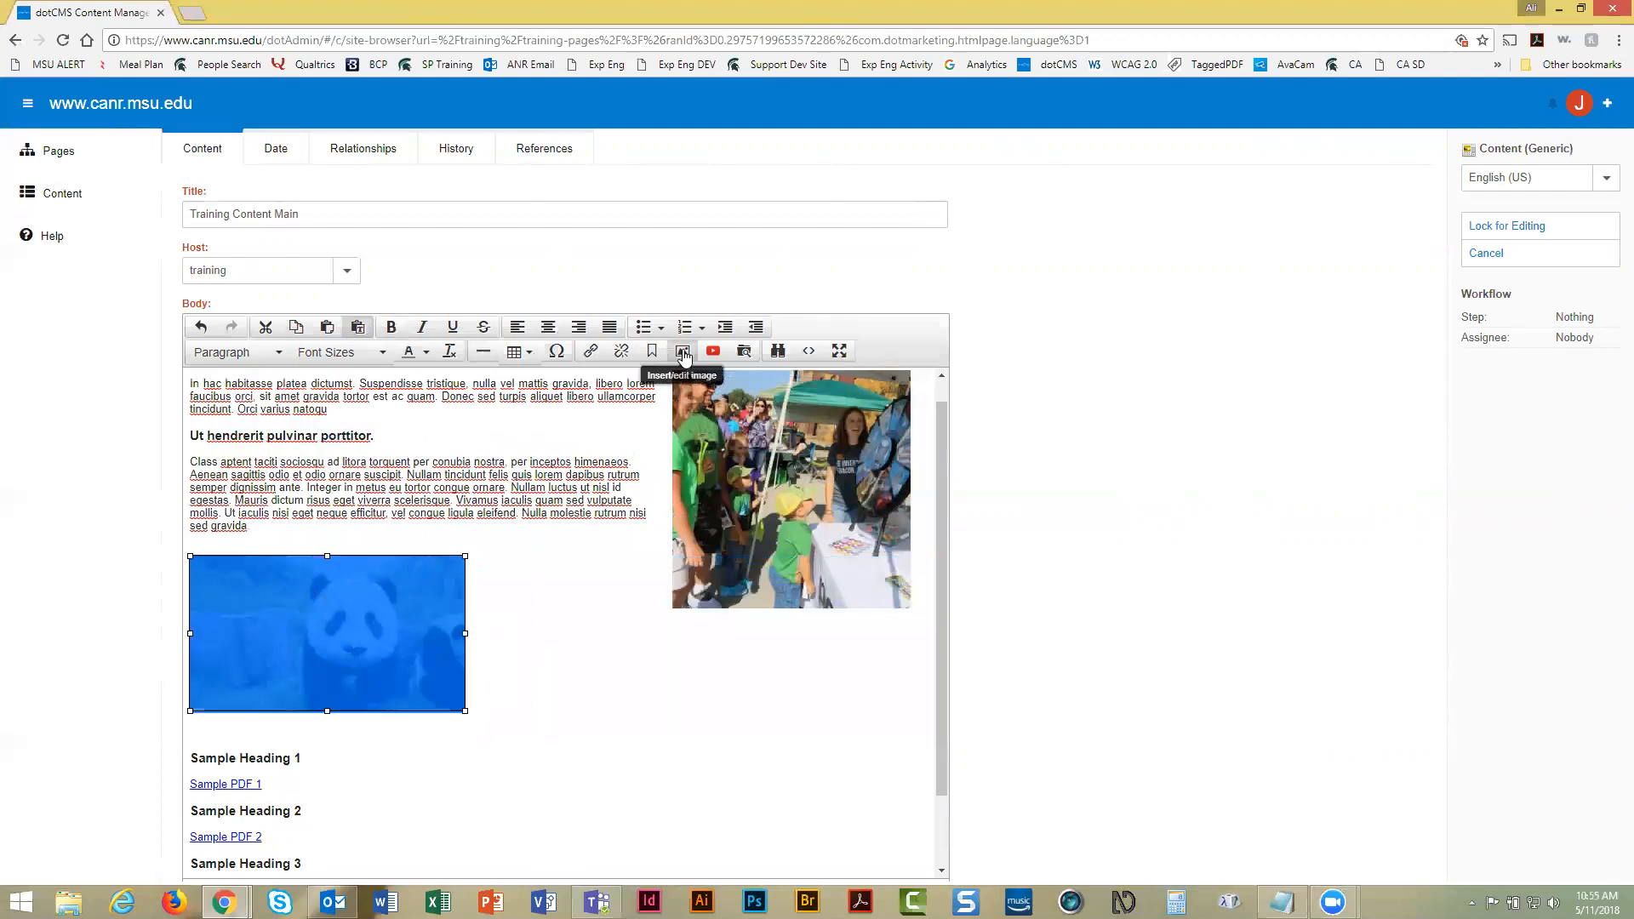
Set the panda image's vertical and horizontal space to 20 in its Advanced image properties
click(683, 353)
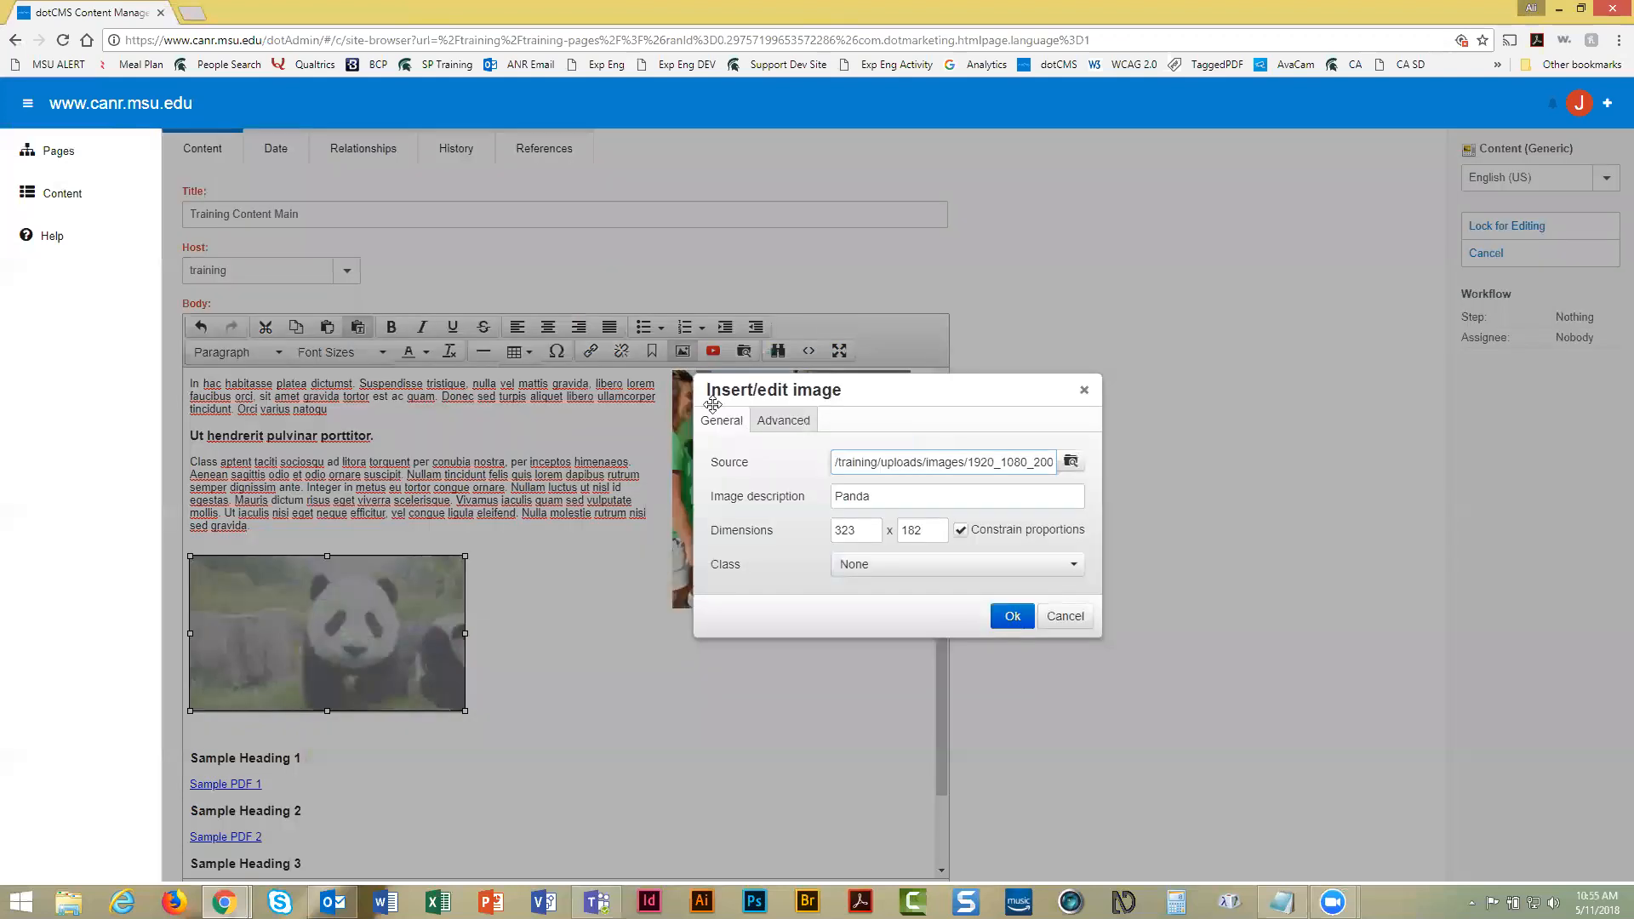
click(785, 425)
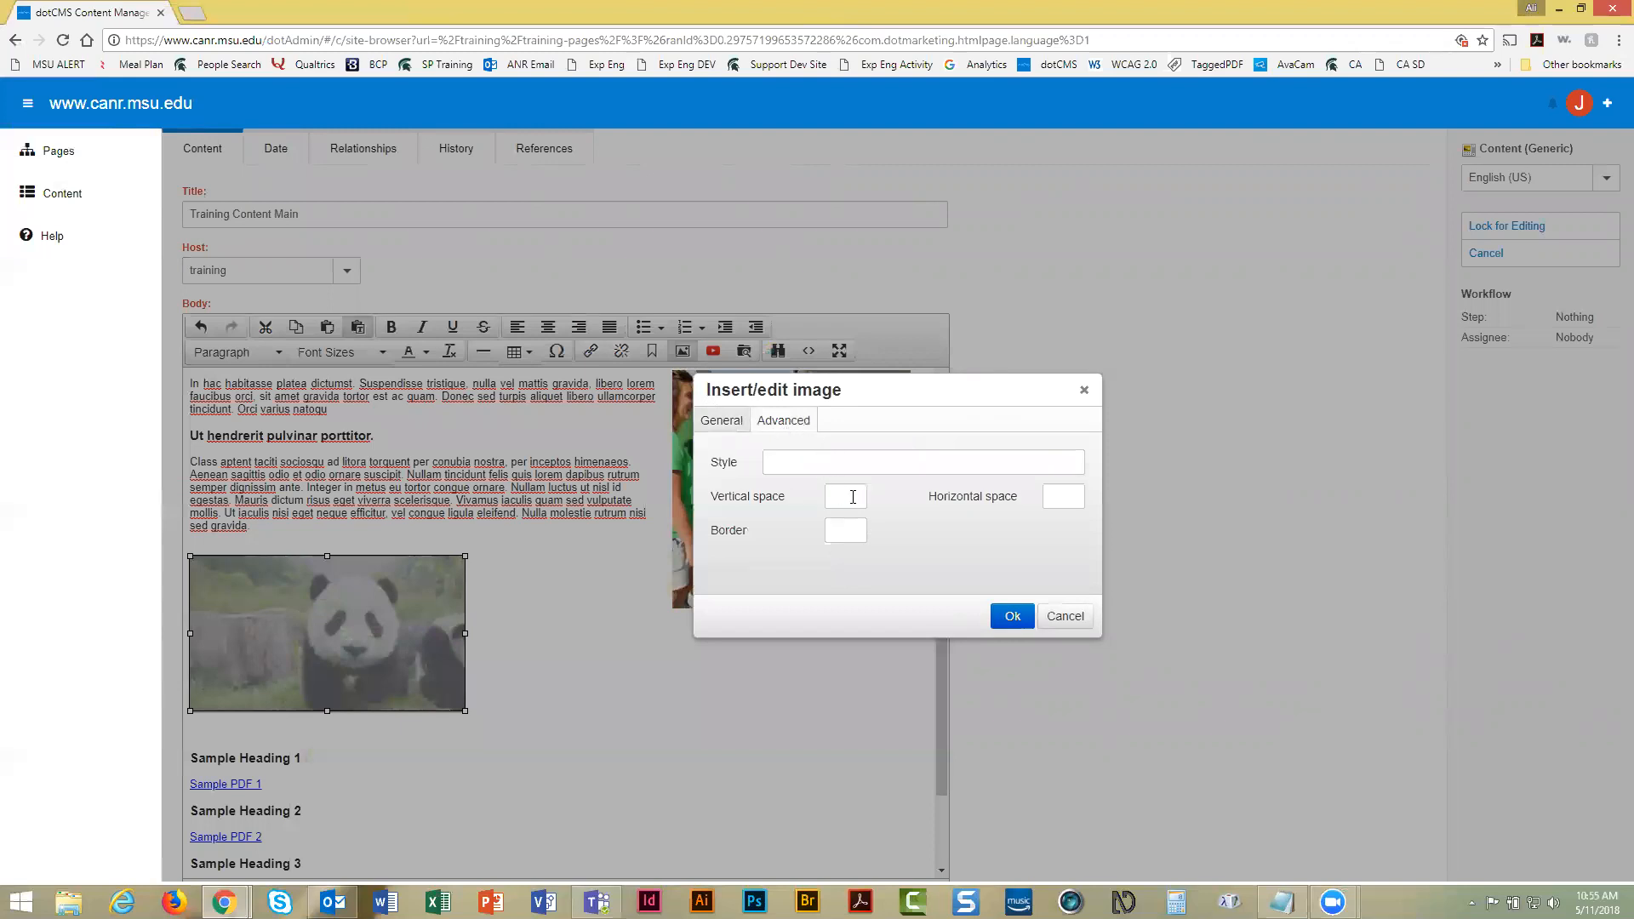
click(853, 497)
text(20)
key(Tab)
text(20)
key(Tab)
click(1018, 620)
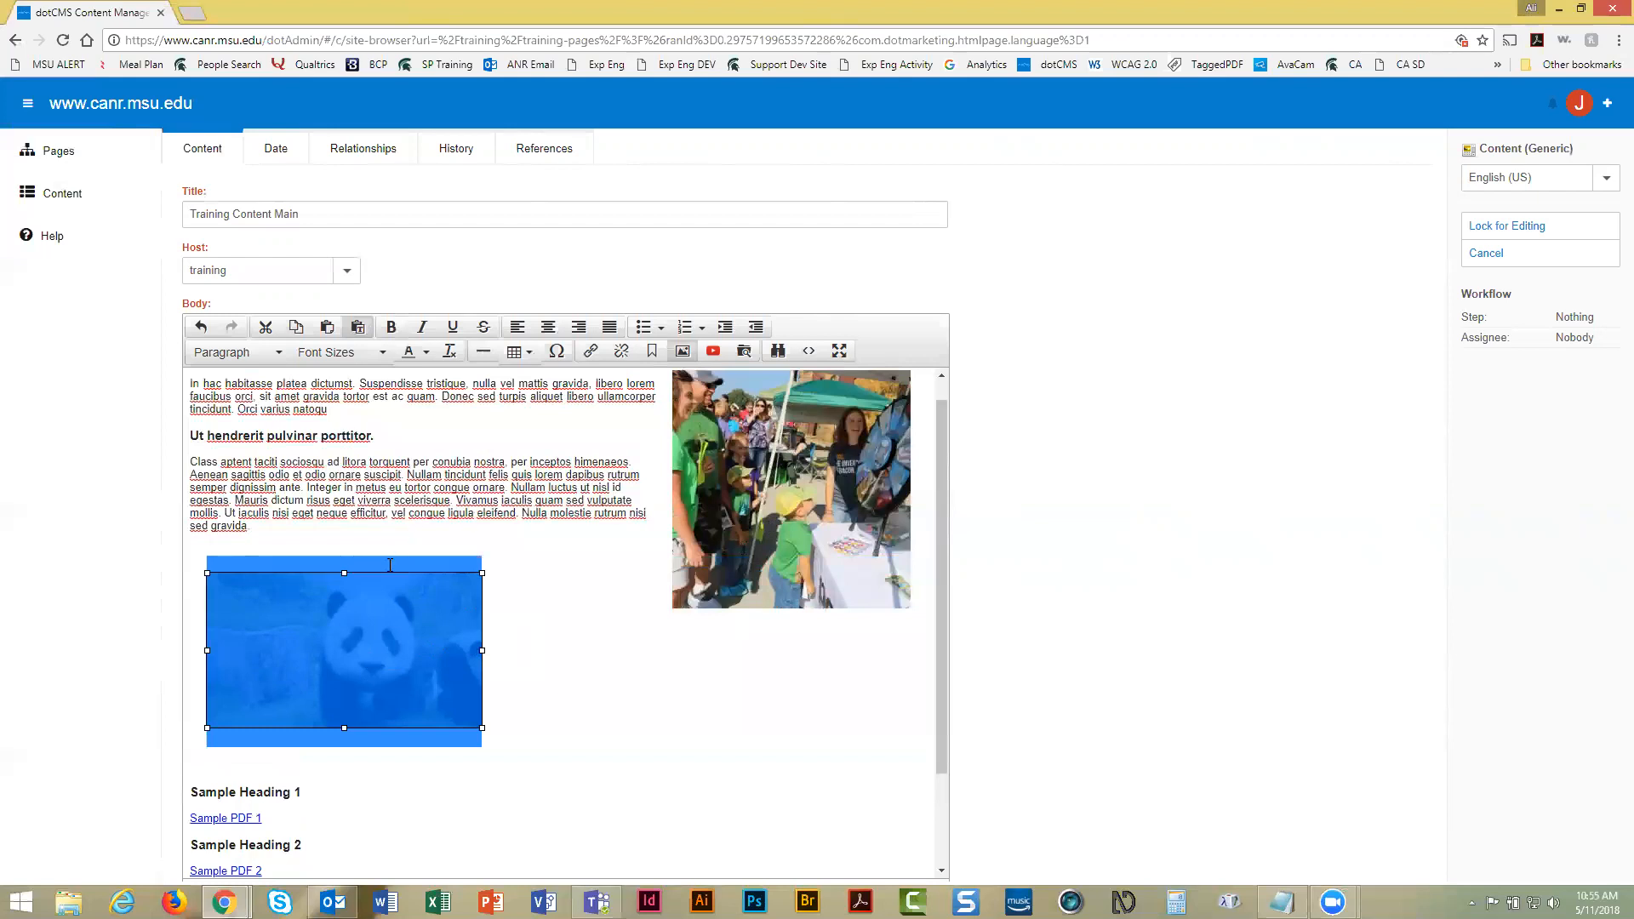
Align the panda image left so Sample Headings 1–3 and PDF links wrap beside it
click(521, 575)
click(302, 608)
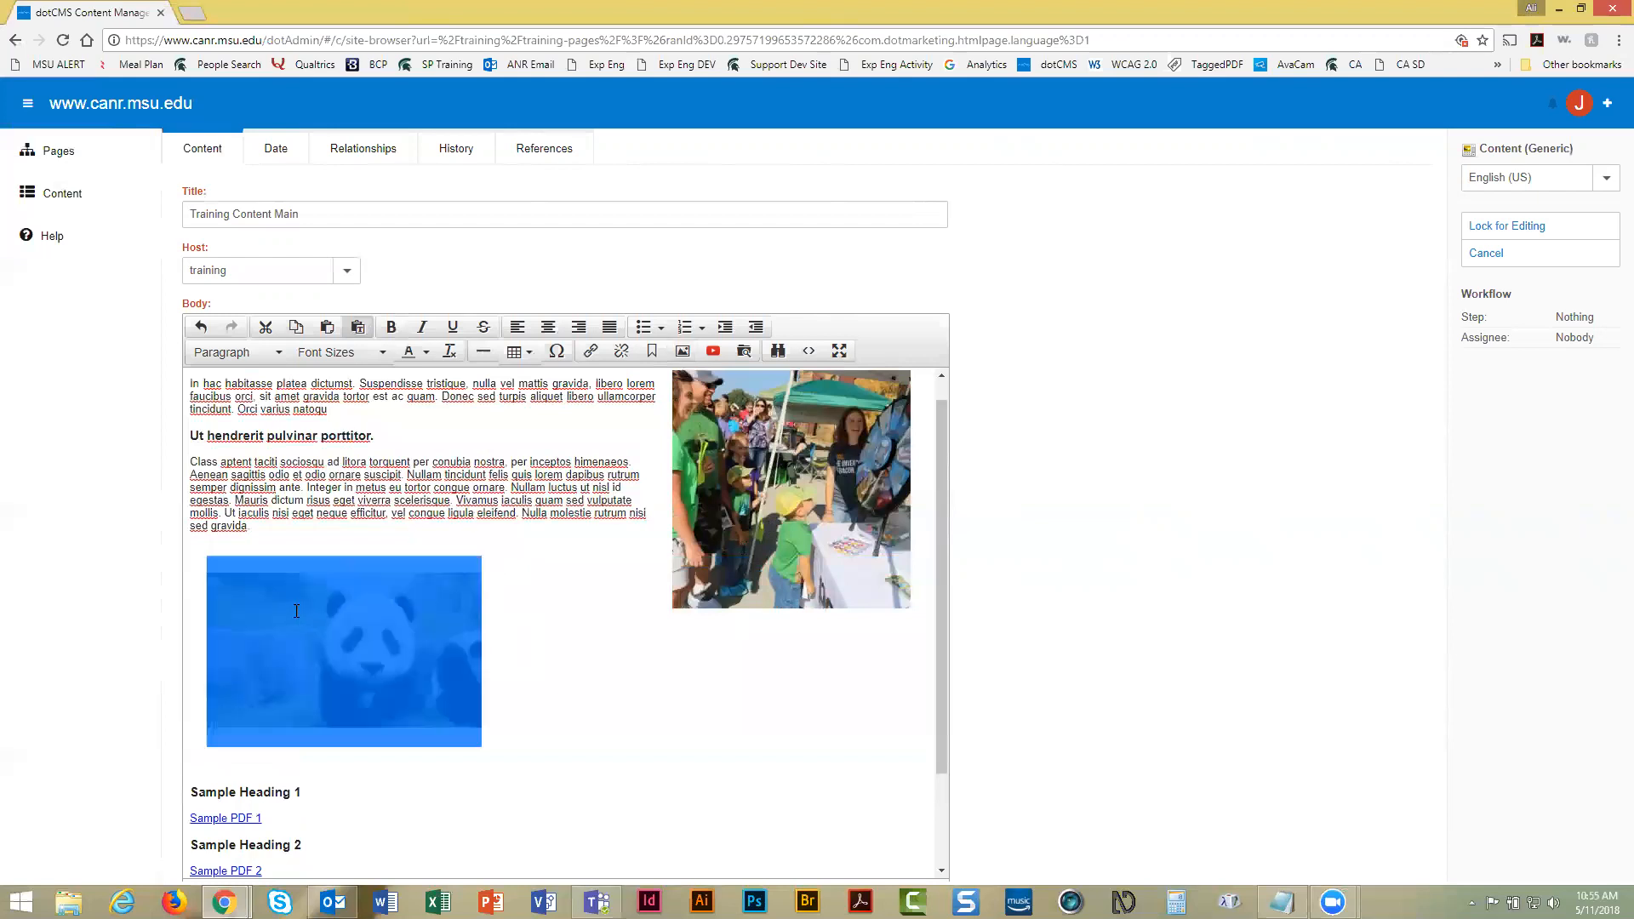
click(583, 335)
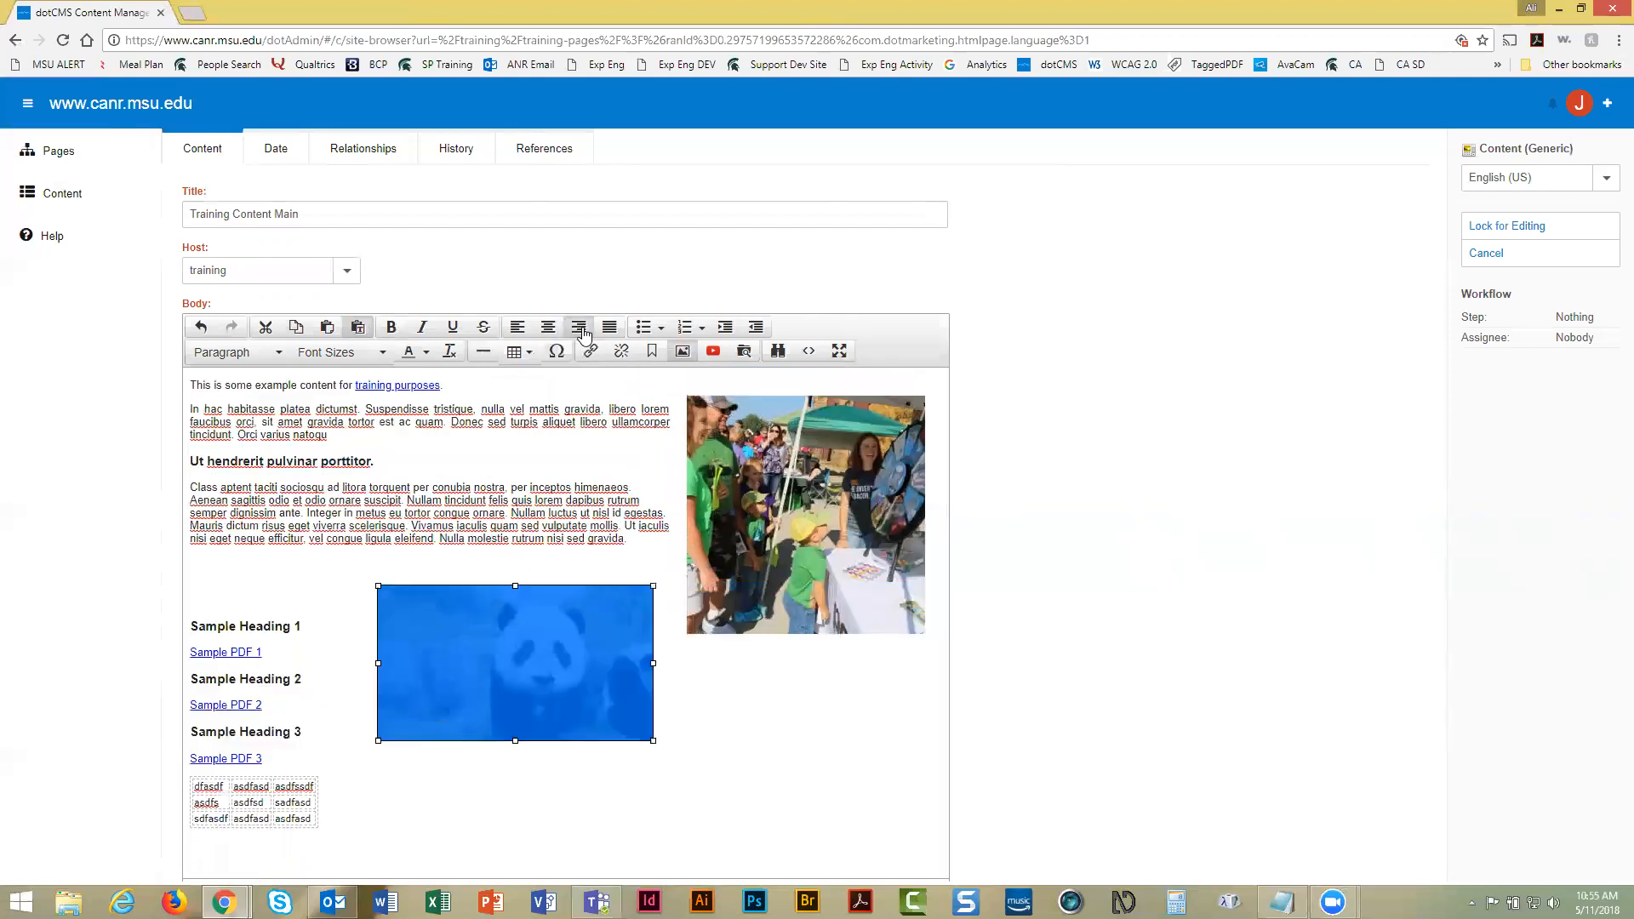
click(516, 328)
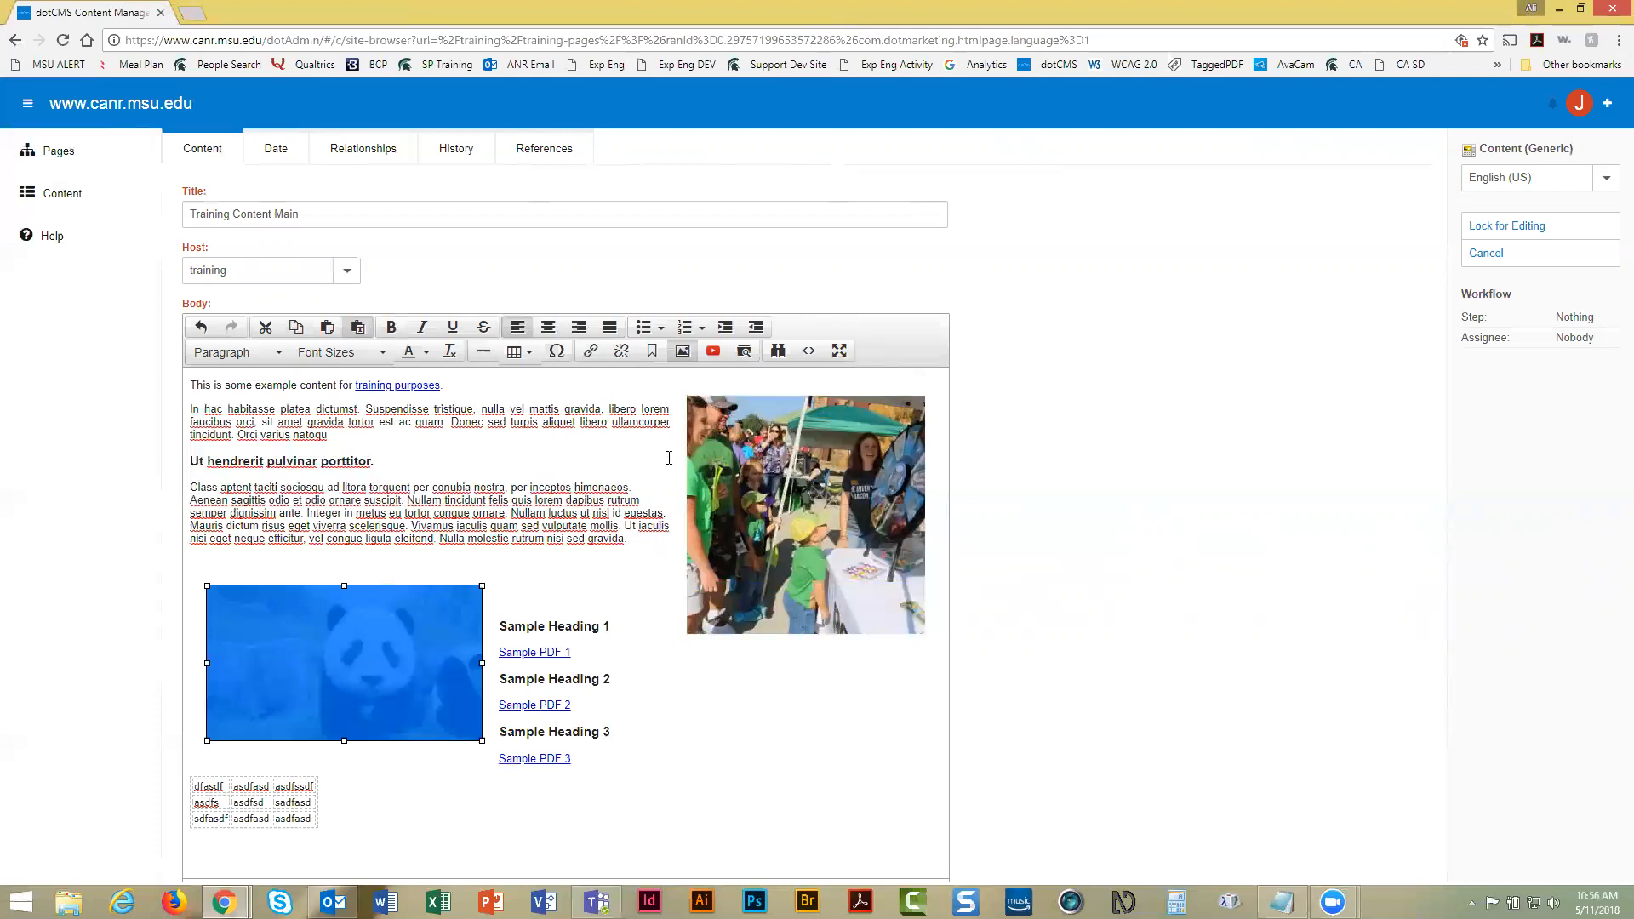
click(715, 352)
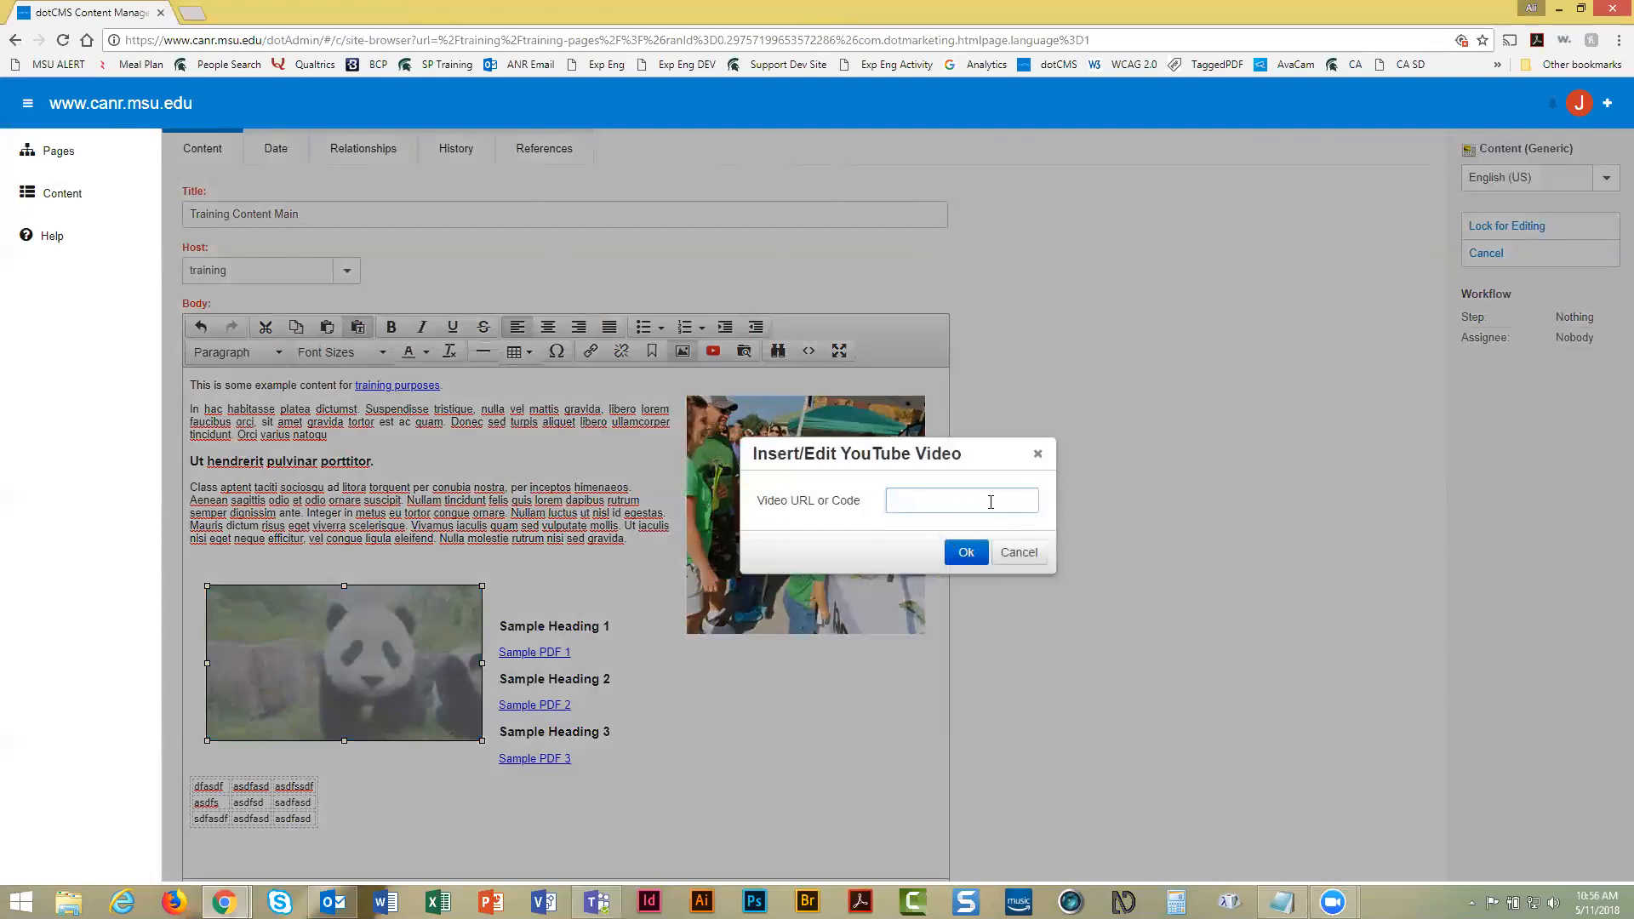
click(968, 554)
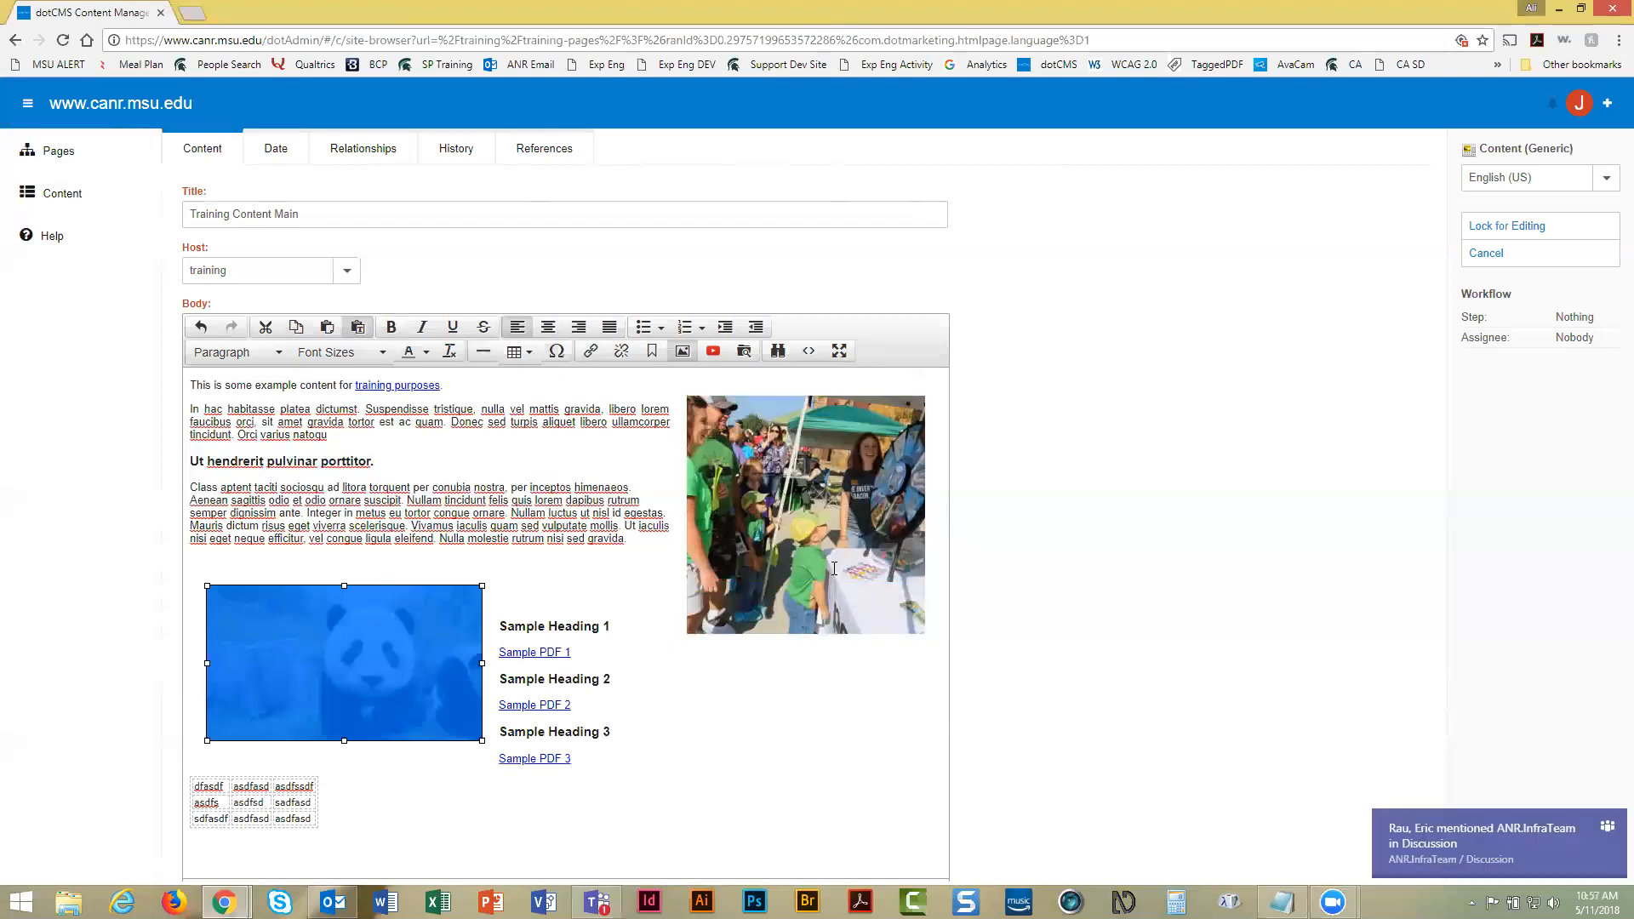
click(1607, 824)
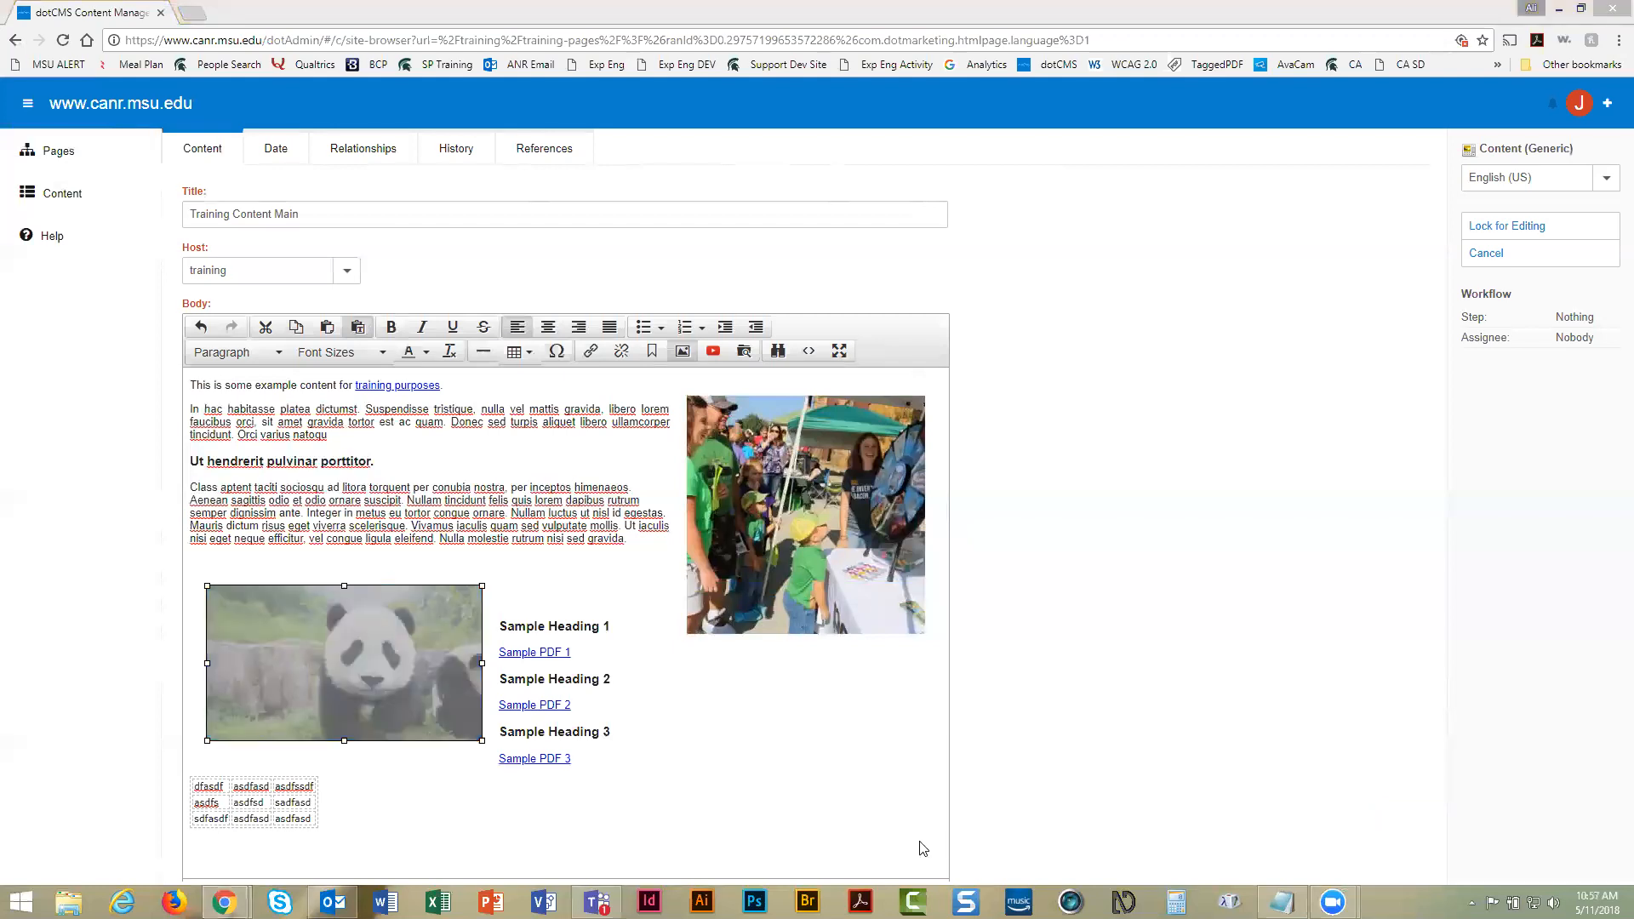
click(579, 569)
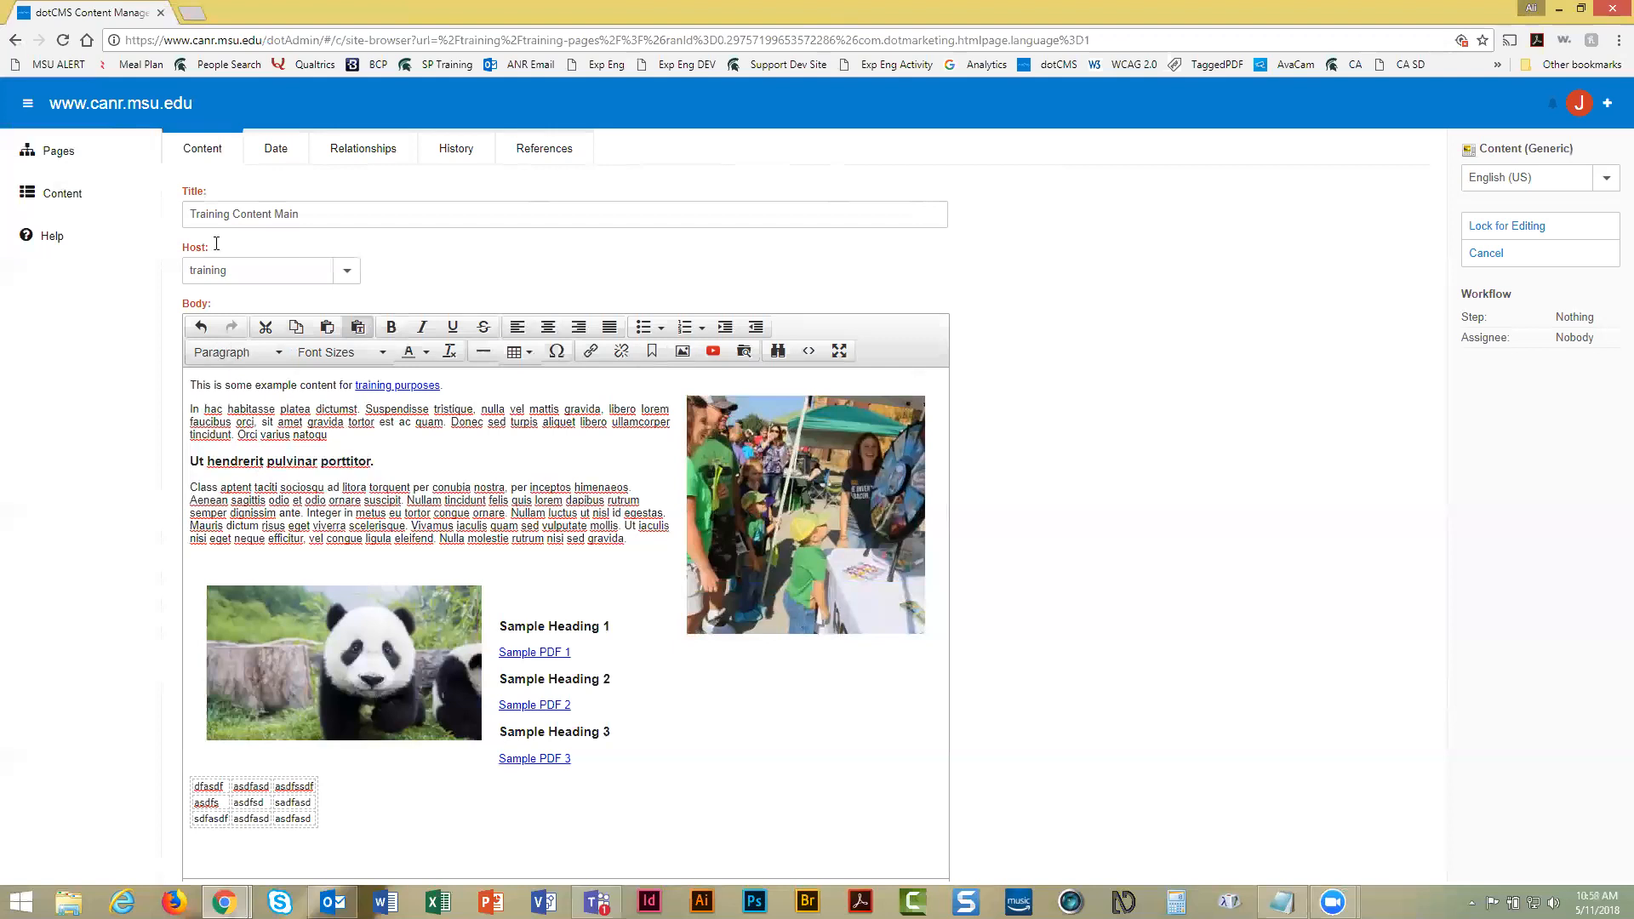
Show the History tab of the Training Content Main item
click(457, 152)
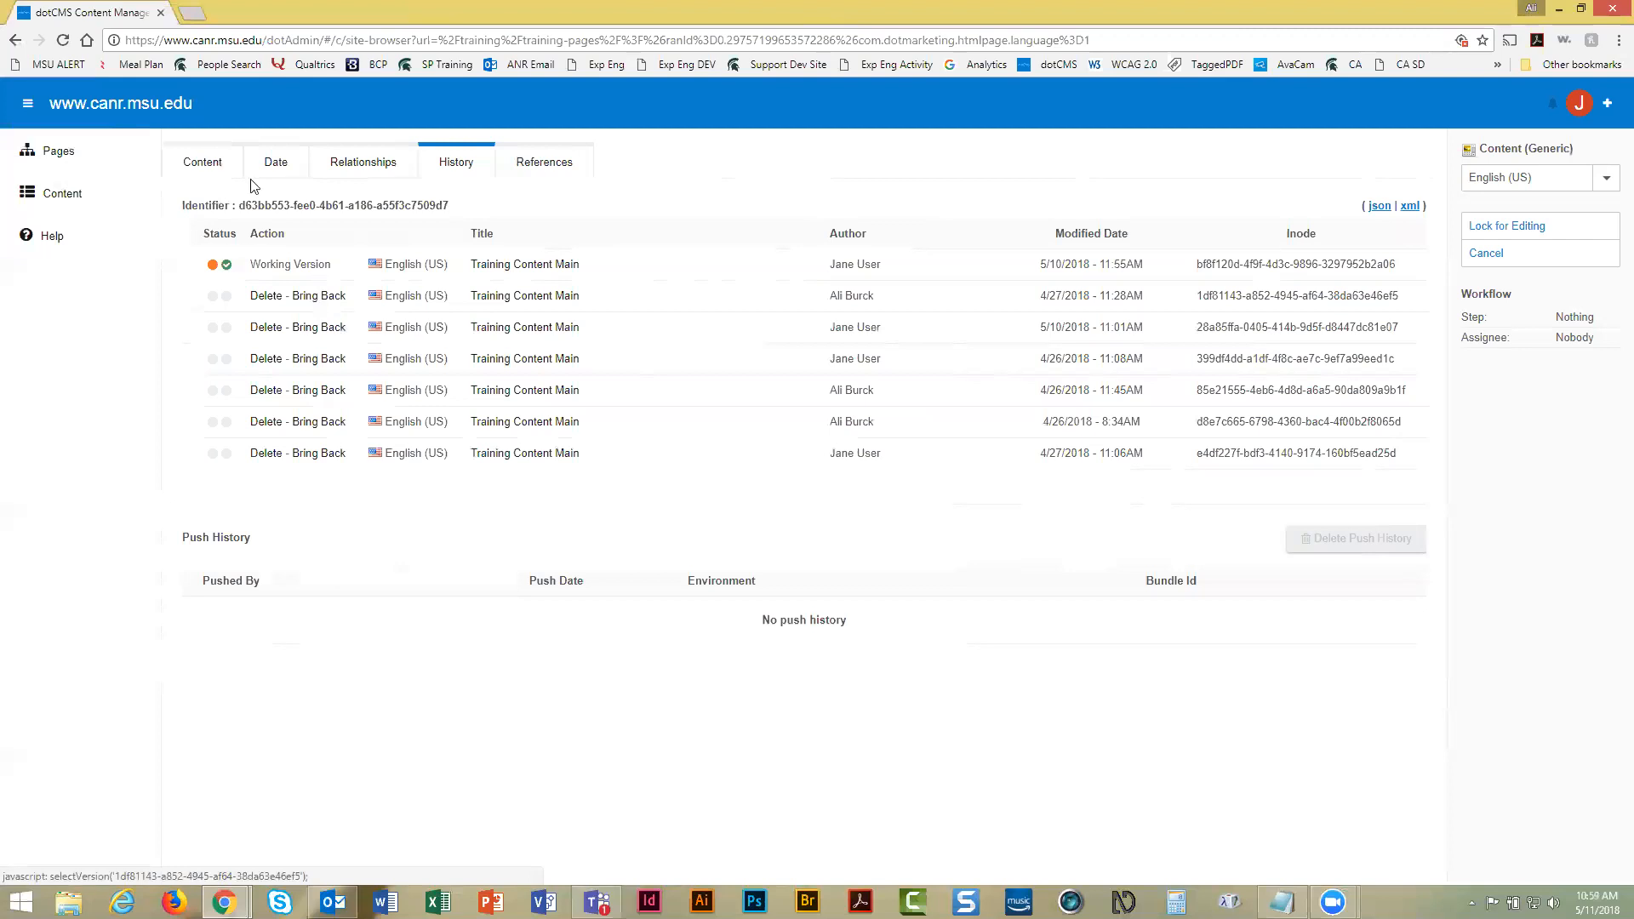
Go back to the Content tab and lock Training Content Main for editing
click(212, 162)
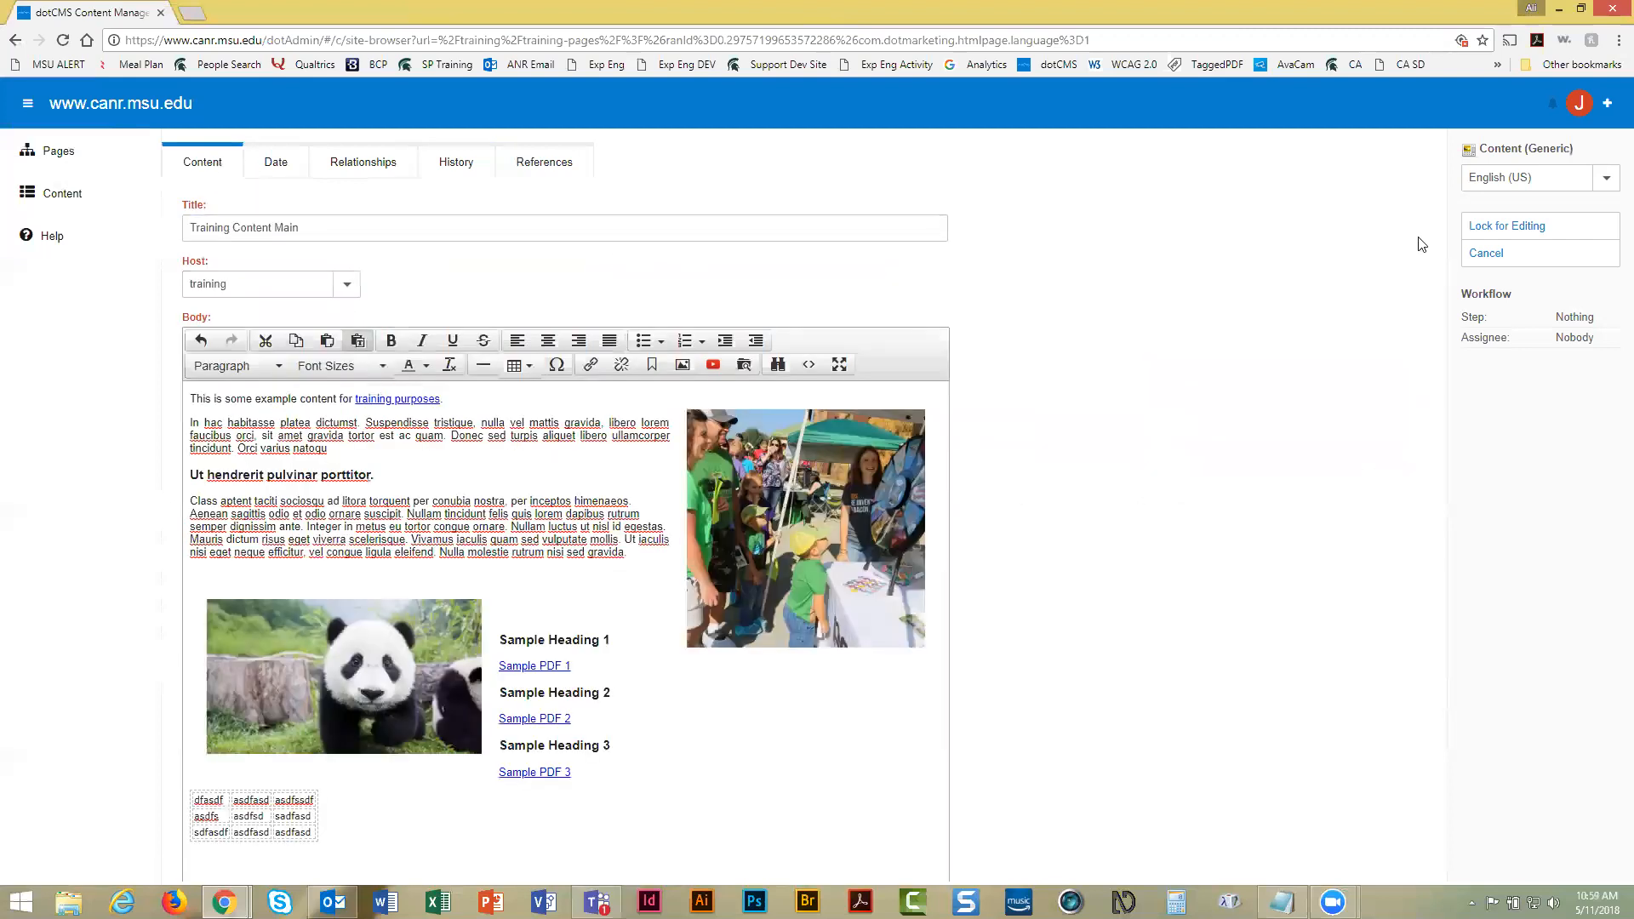
click(1505, 229)
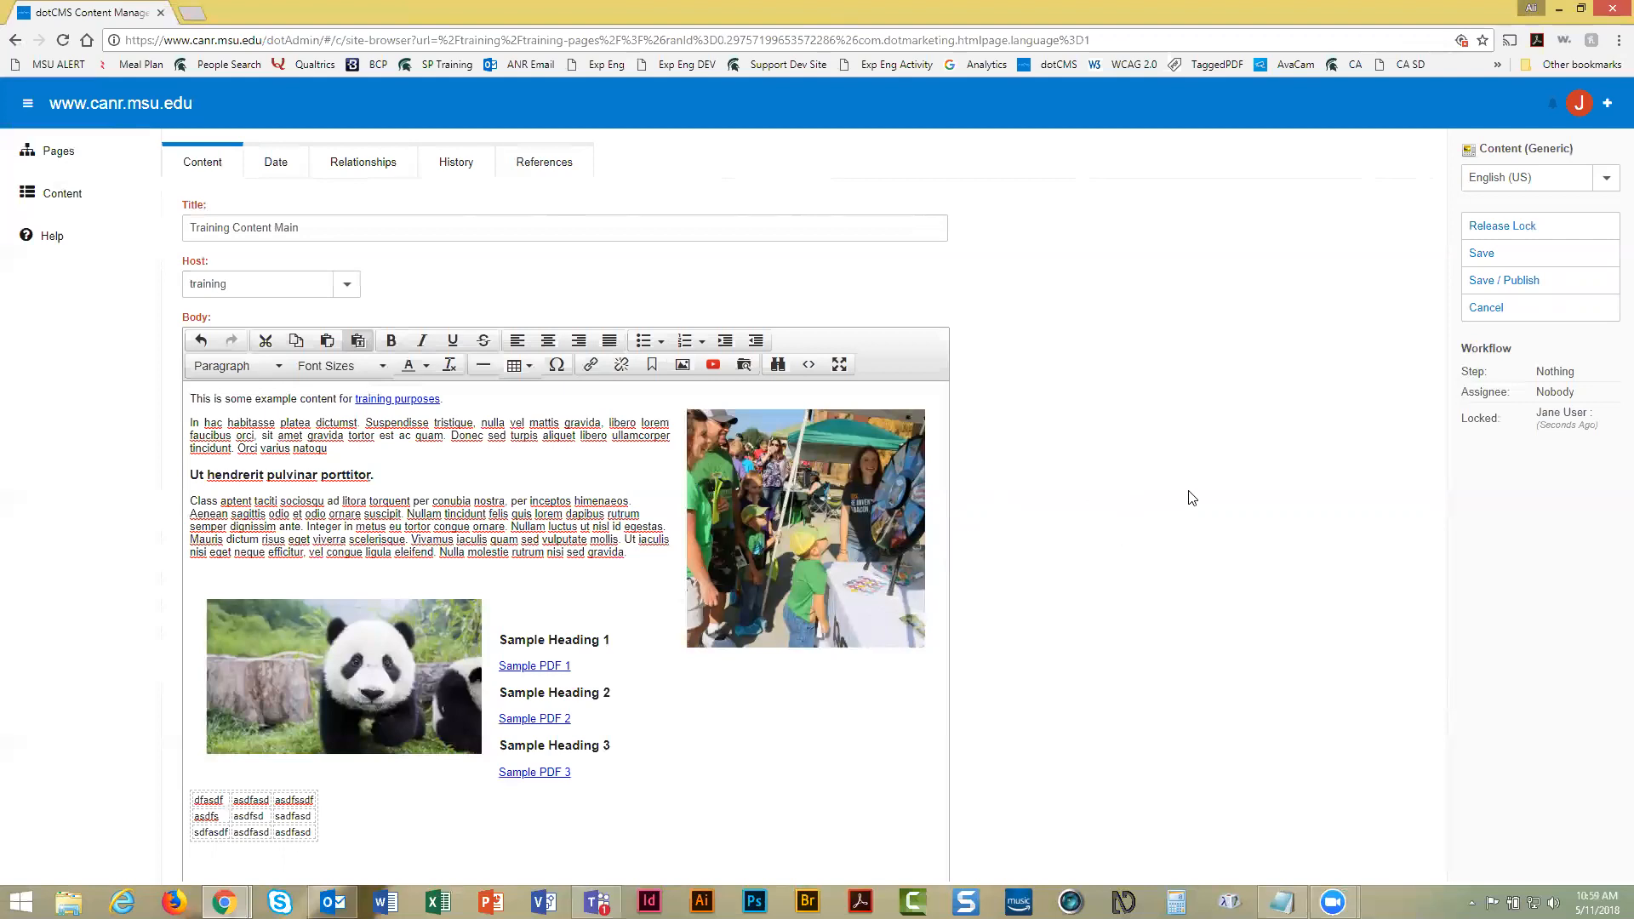
Save and publish the edited Training Content Main item
click(1489, 283)
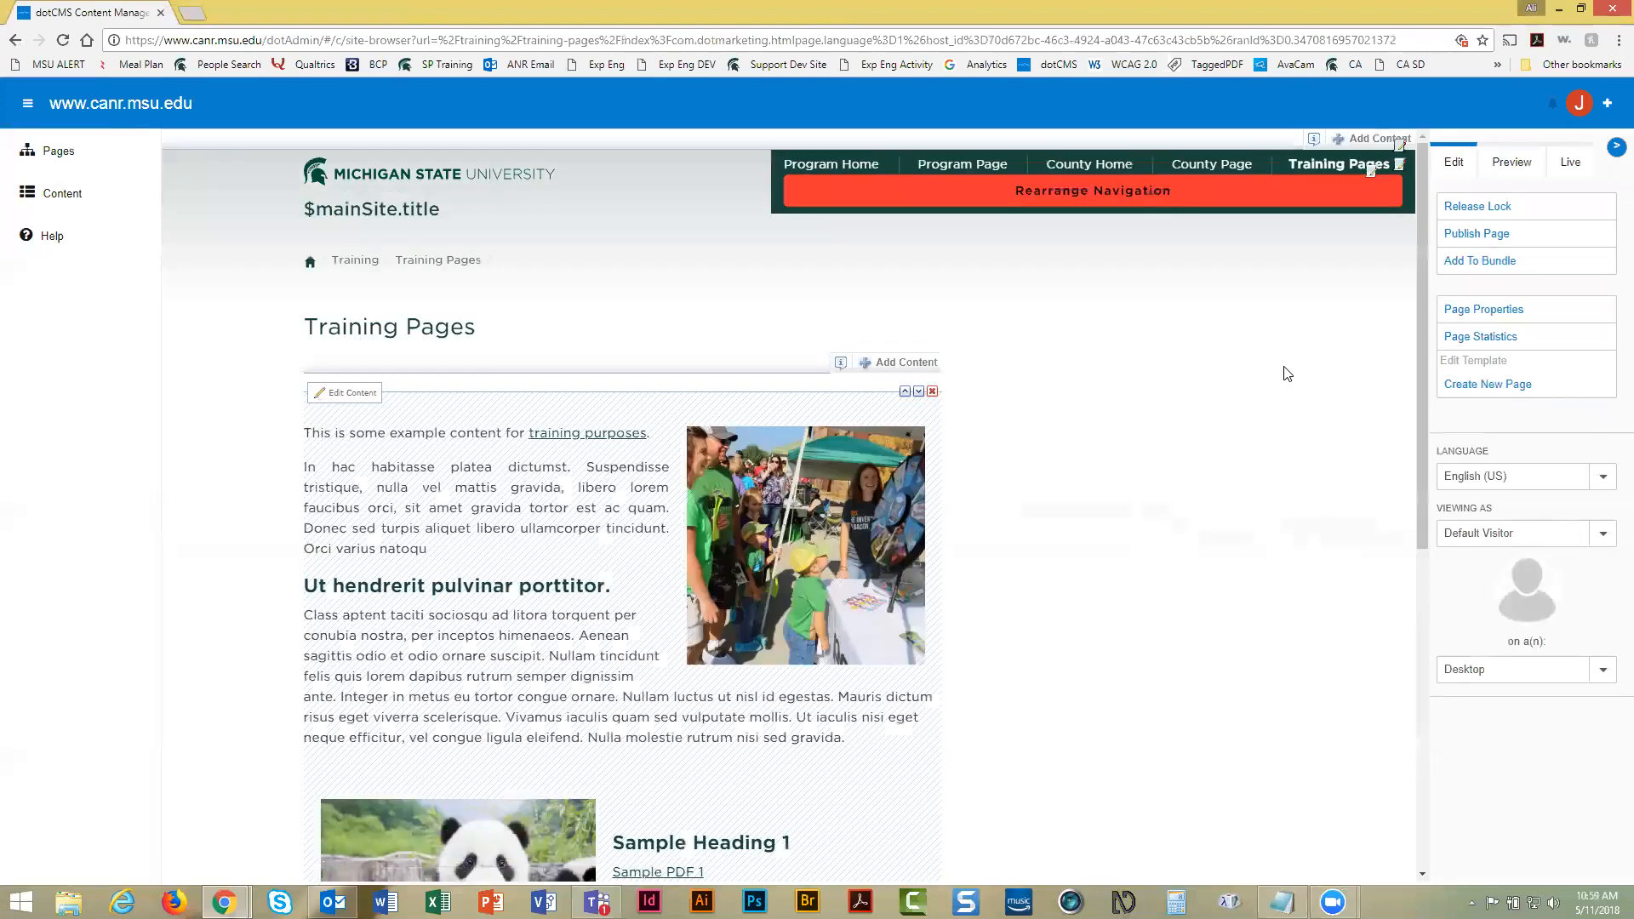
scroll(649, 511, down, 1)
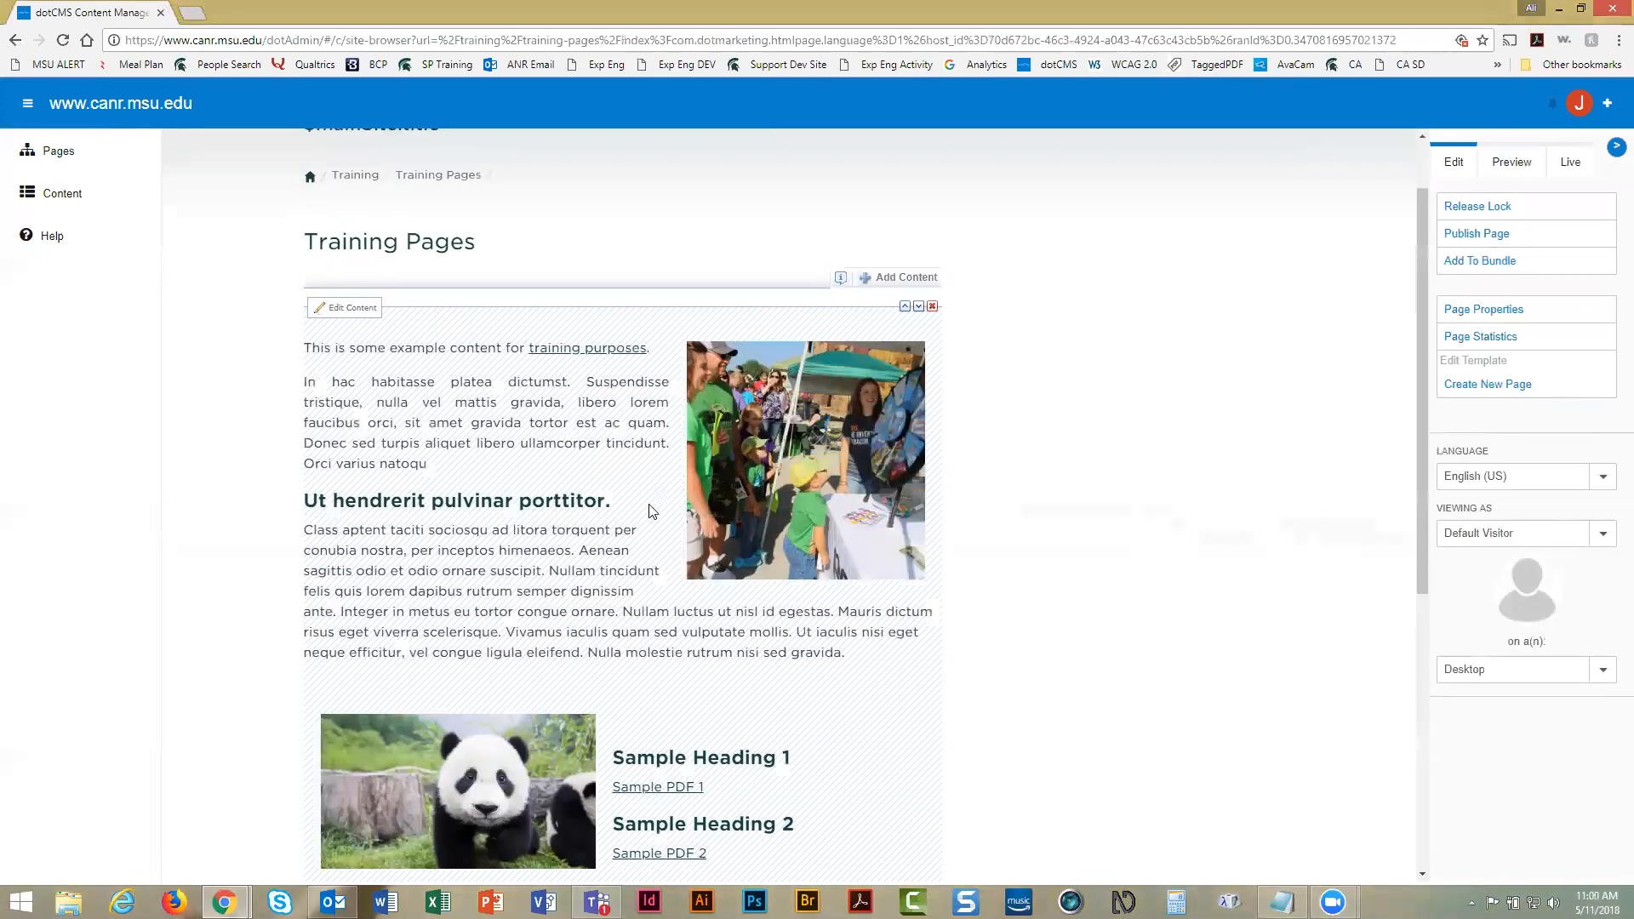
drag(611, 500, 292, 510)
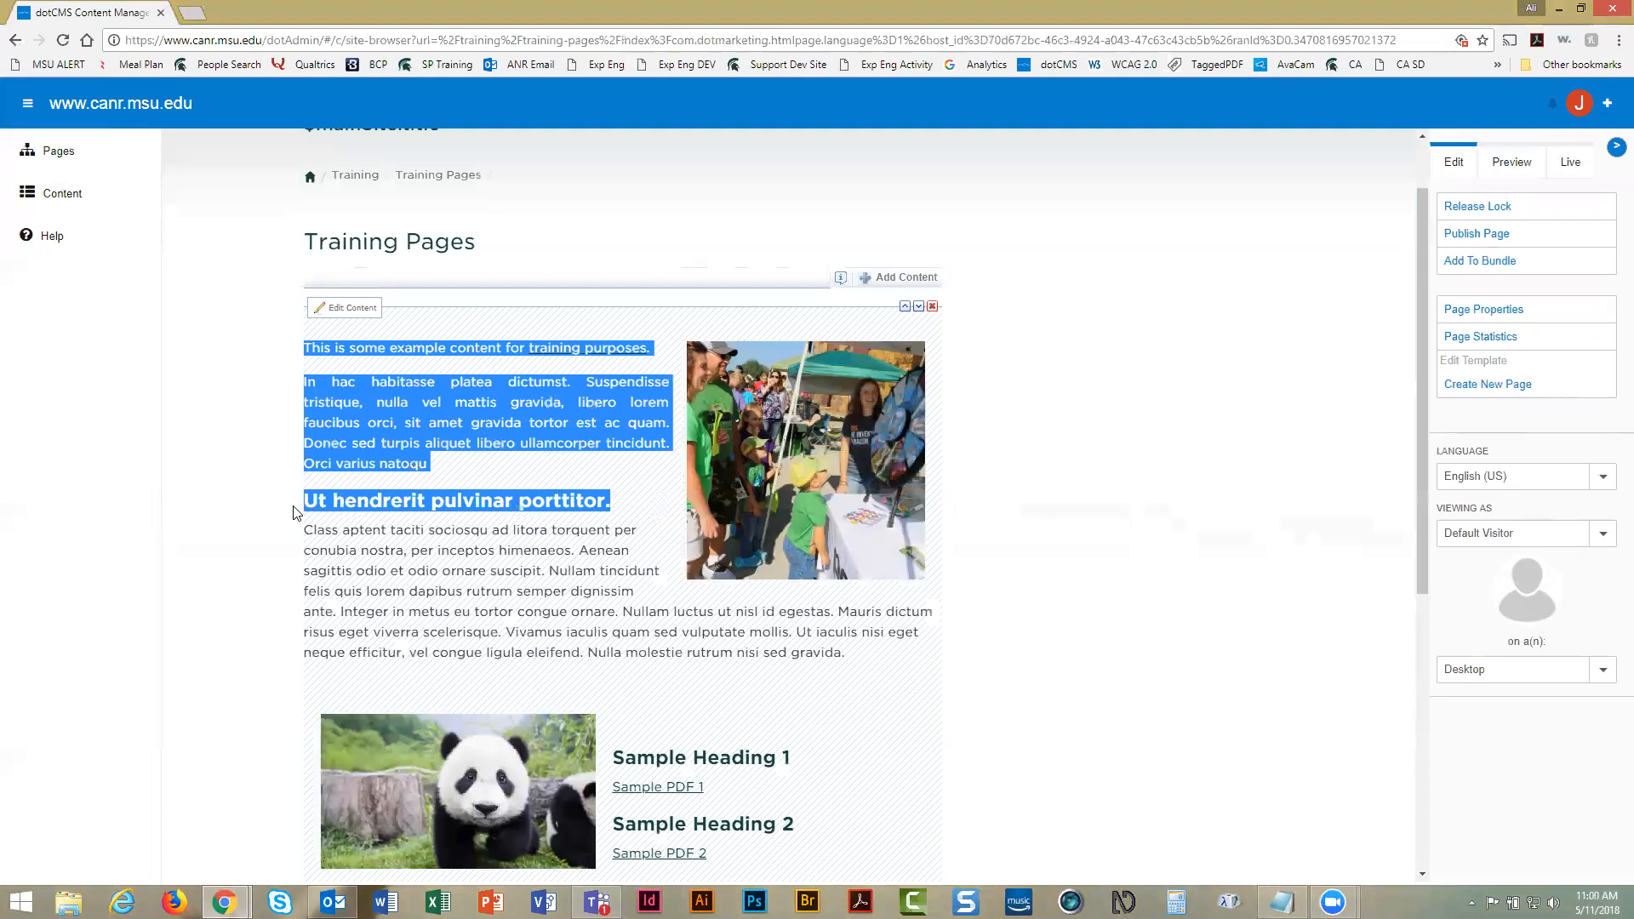
click(330, 500)
Scroll back to the top of the Training Pages page to reveal the Add Content bar
scroll(402, 515, down, 4)
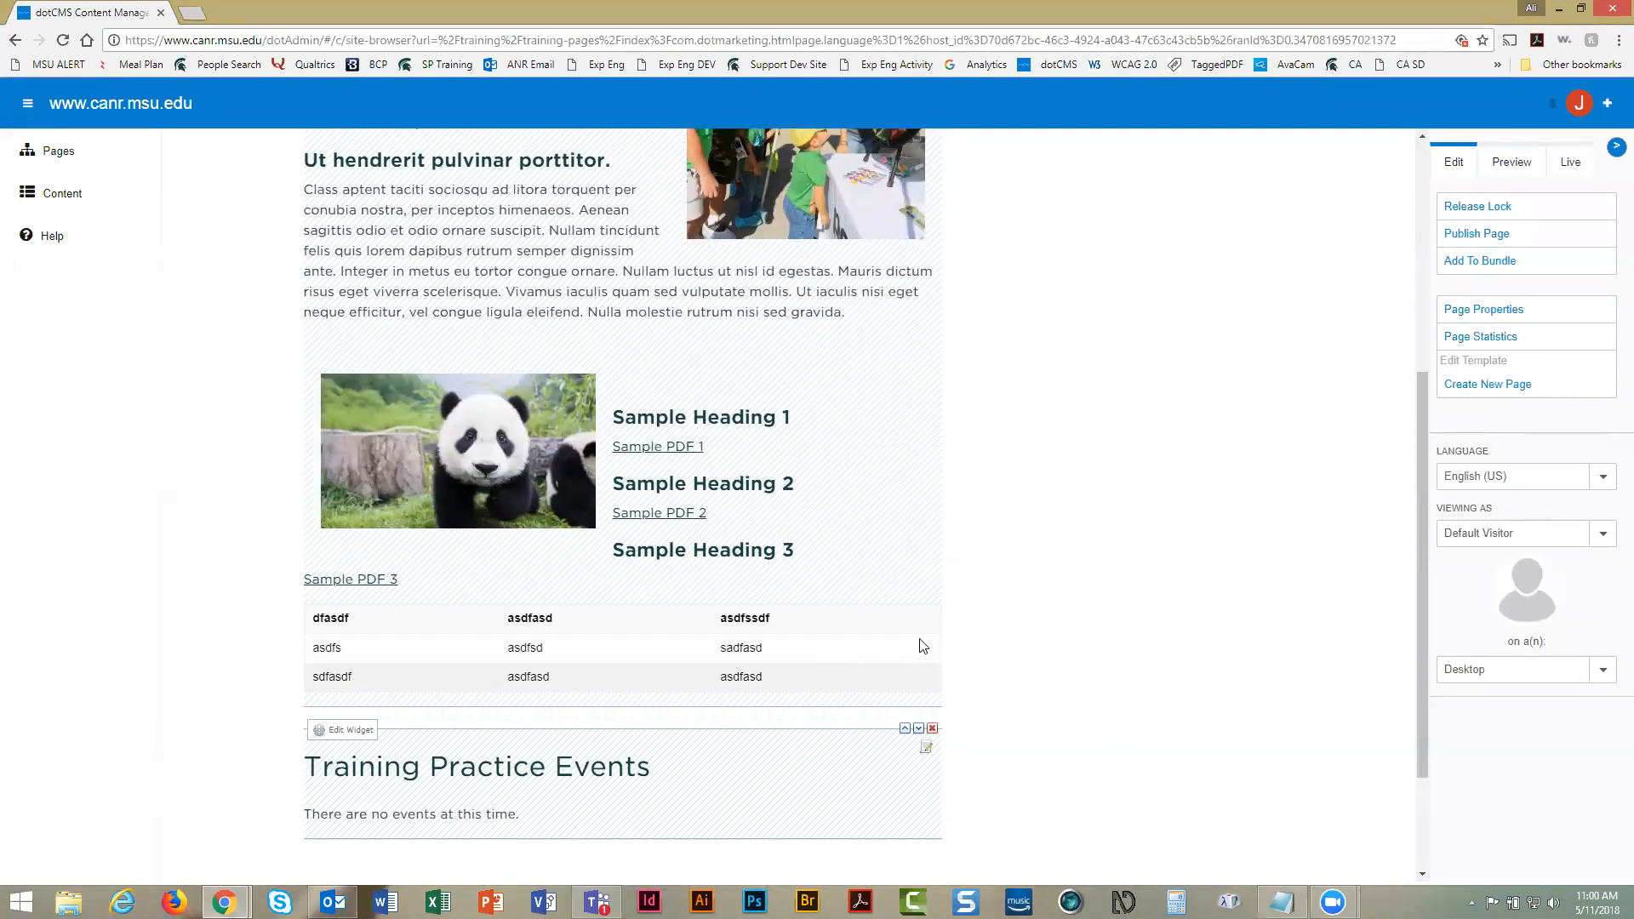
scroll(919, 645, up, 2)
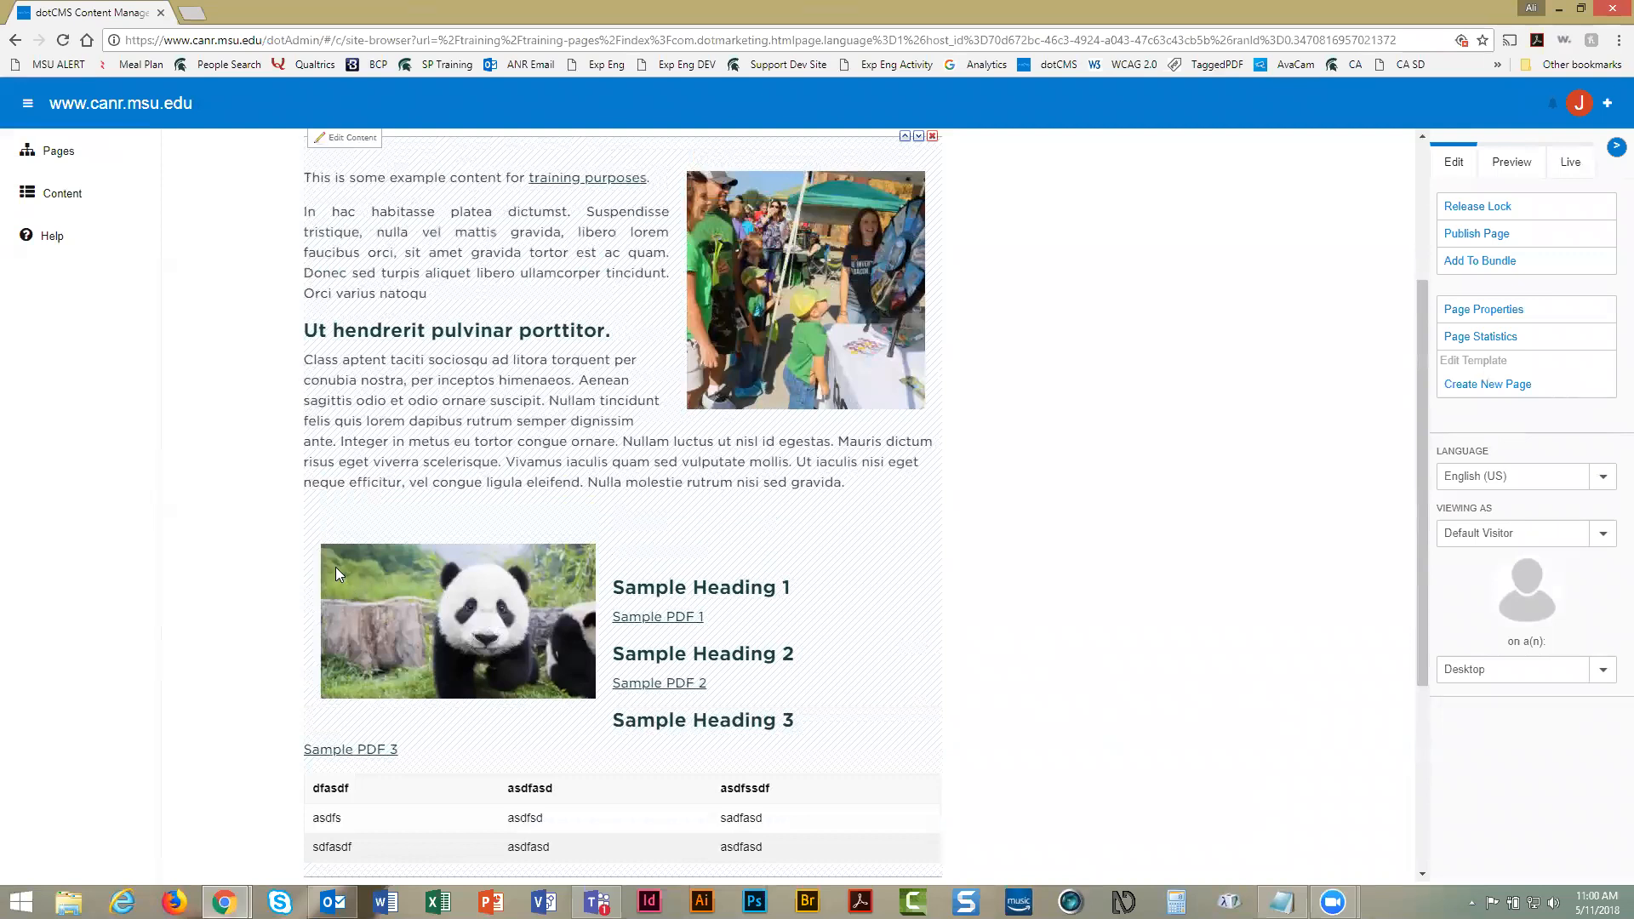
scroll(341, 545, up, 2)
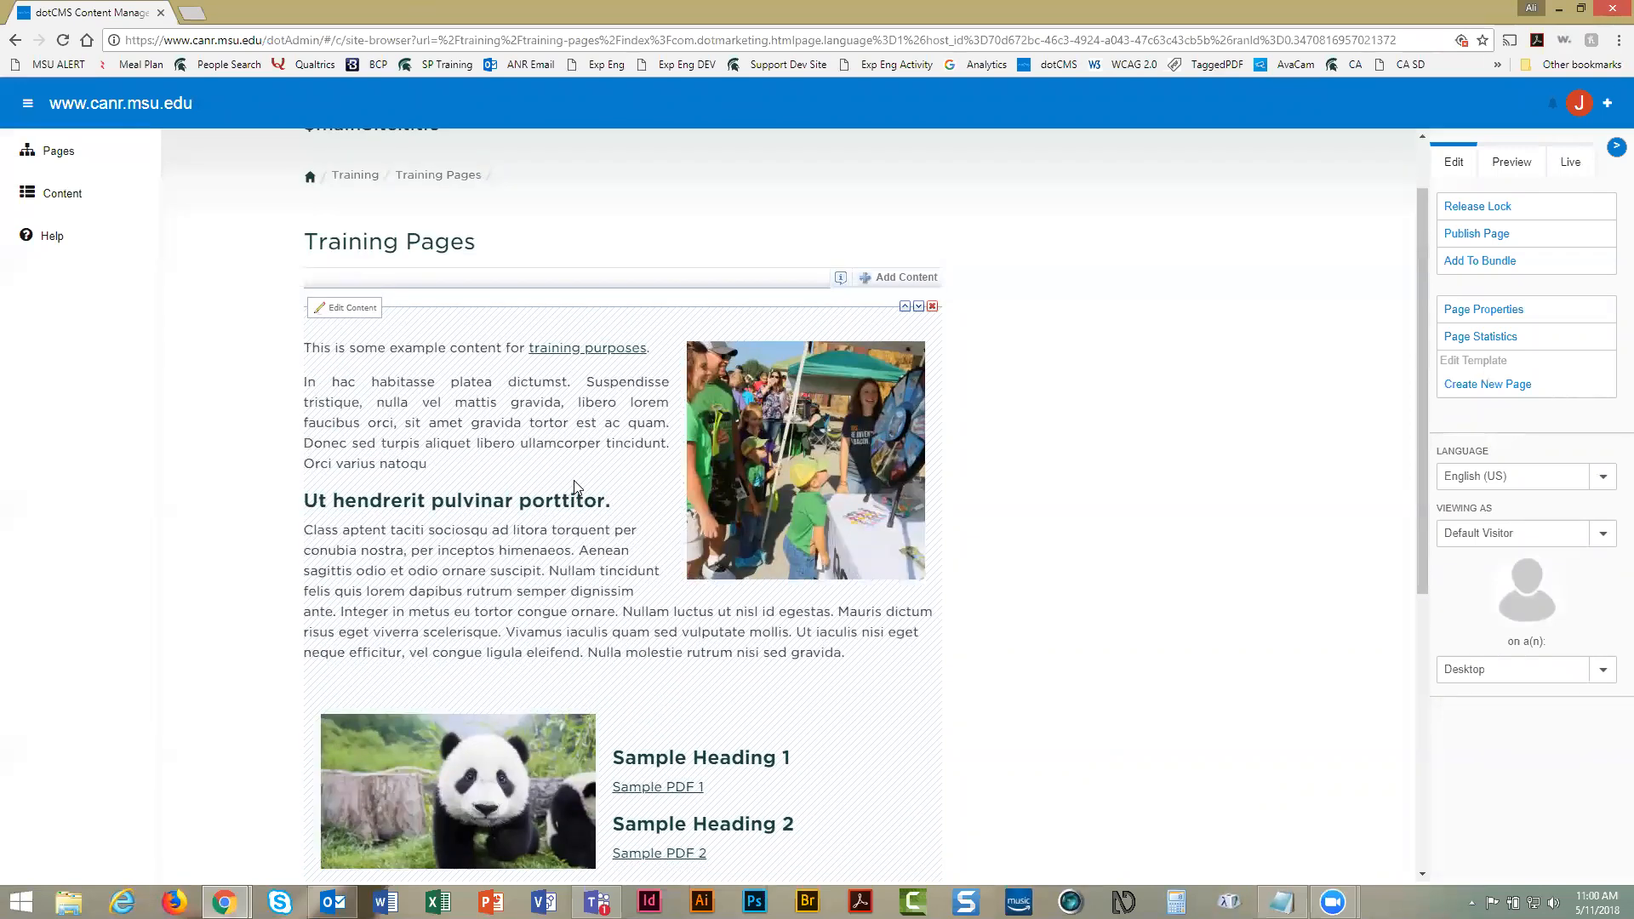
scroll(574, 487, up, 1)
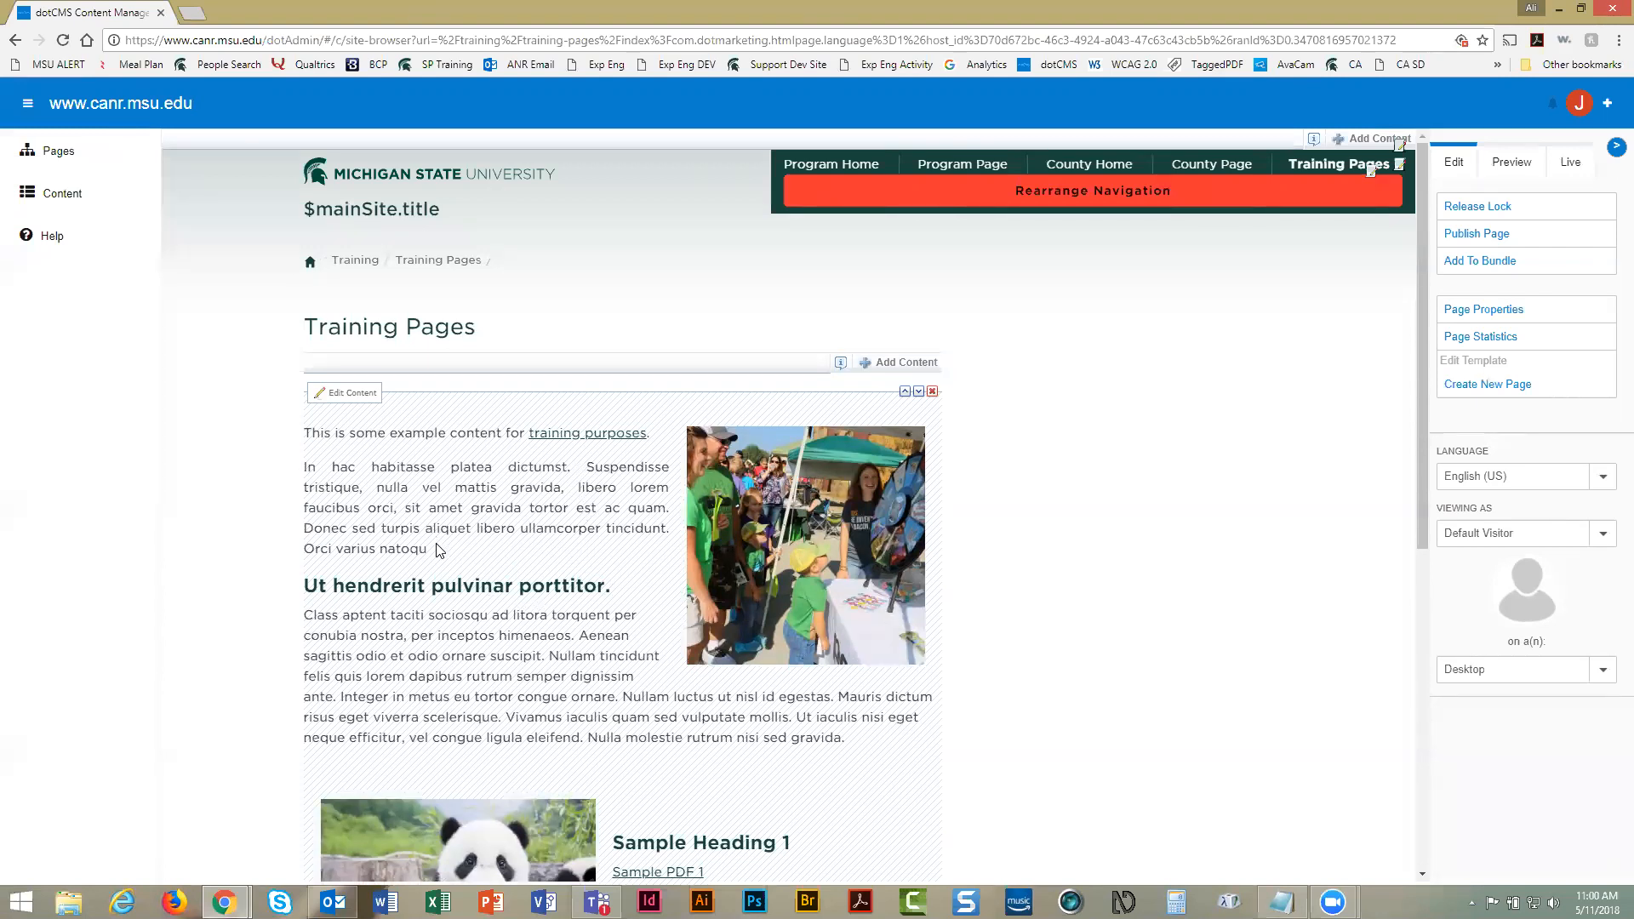
scroll(461, 538, down, 3)
scroll(462, 536, up, 2)
scroll(461, 538, up, 2)
Create a new Content (Generic) item via Add Content > New Content
click(887, 368)
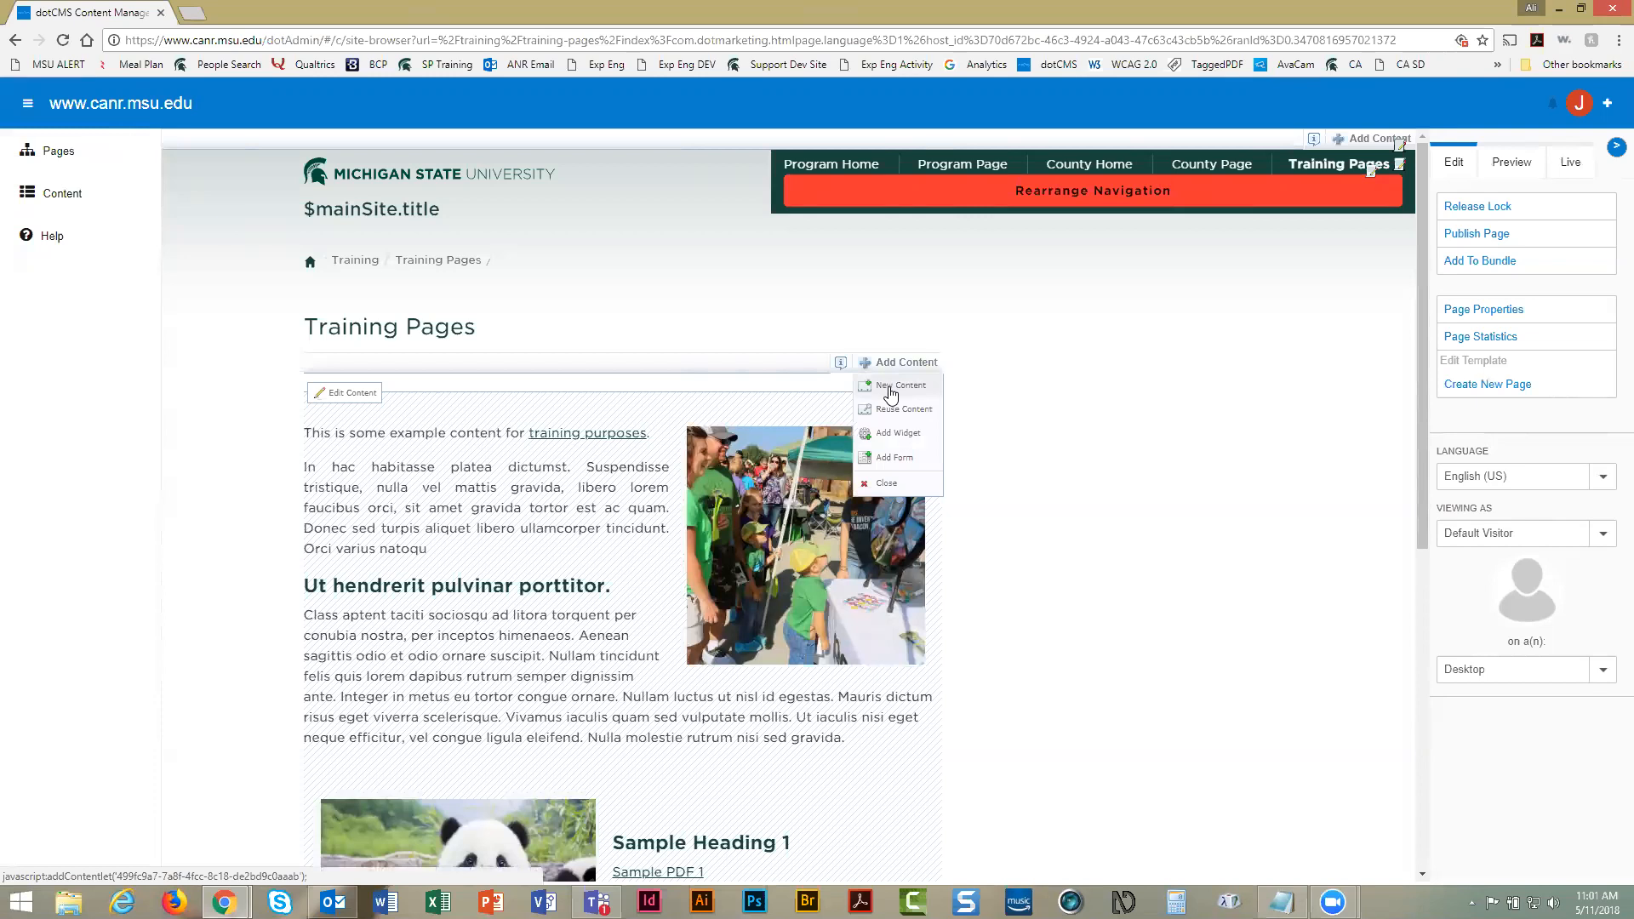
click(890, 391)
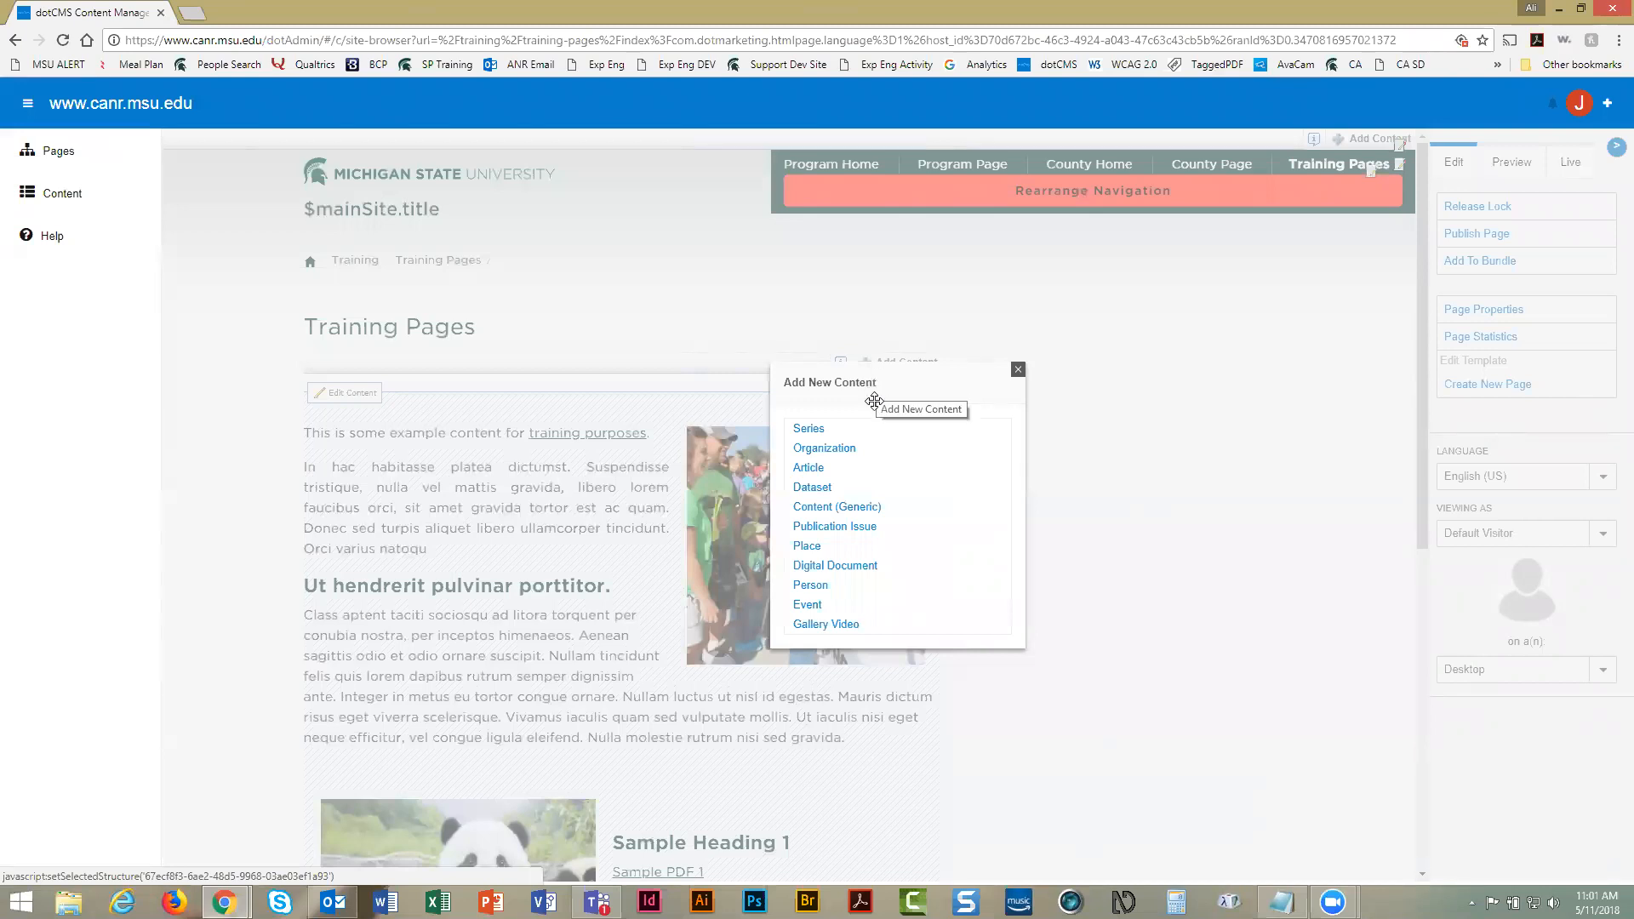
click(822, 508)
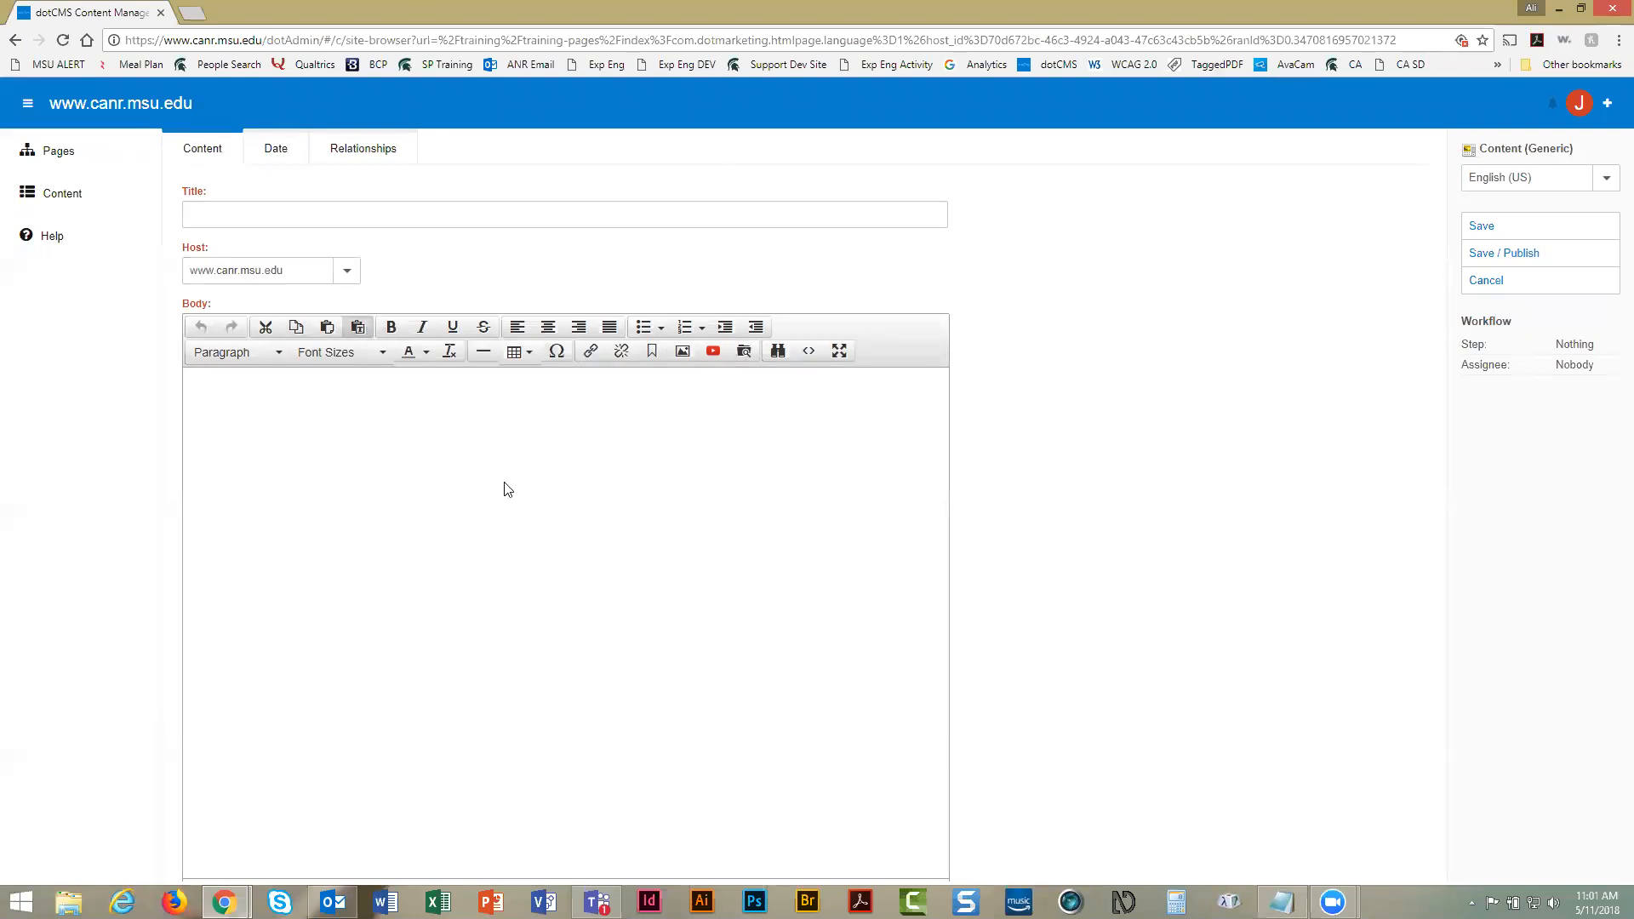
Title the new content 'Training - Example Content'
click(328, 213)
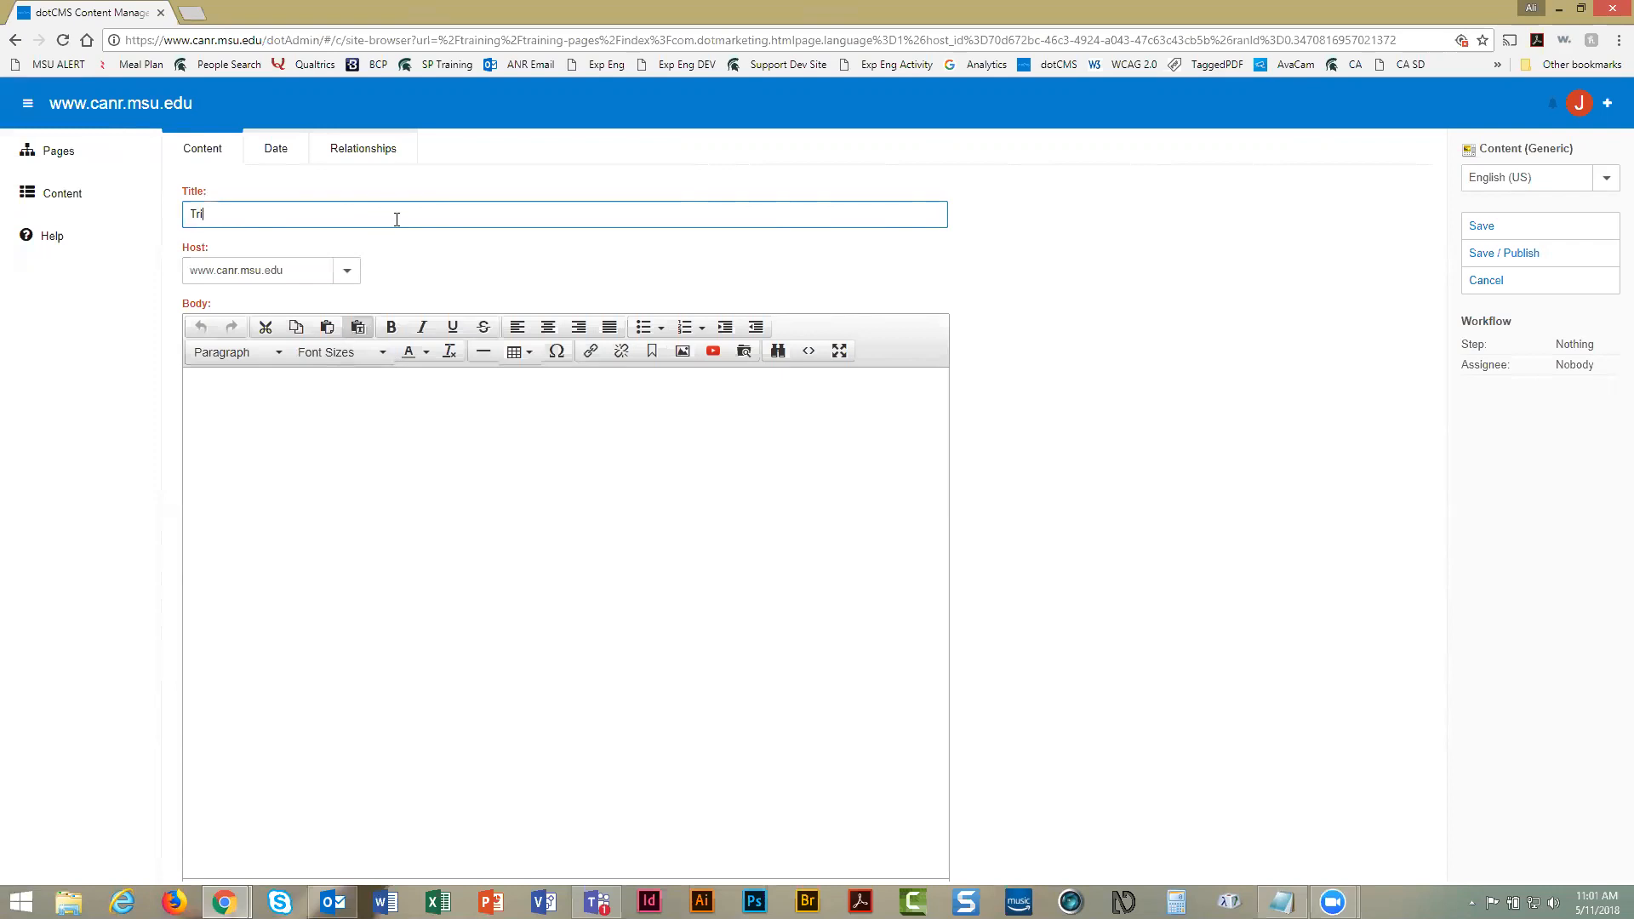
text(aining - )
text(Example Ex)
text(ampl)
key(BackSpace)
key(BackSpace)
key(BackSpace)
key(BackSpace)
key(BackSpace)
text(Content)
click(348, 272)
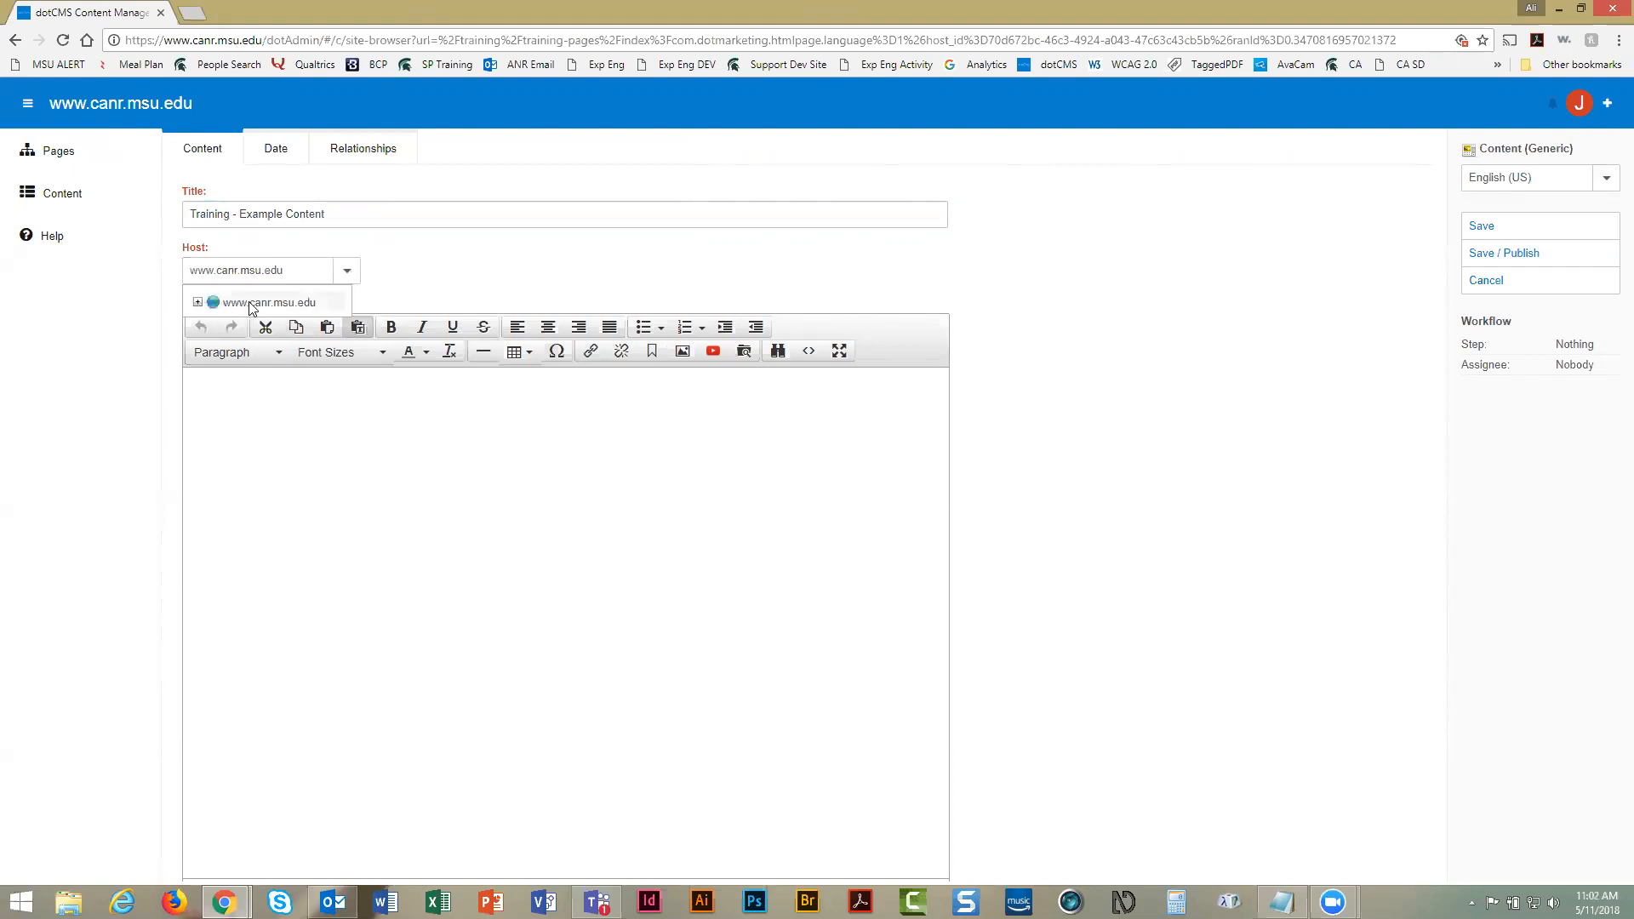
click(198, 303)
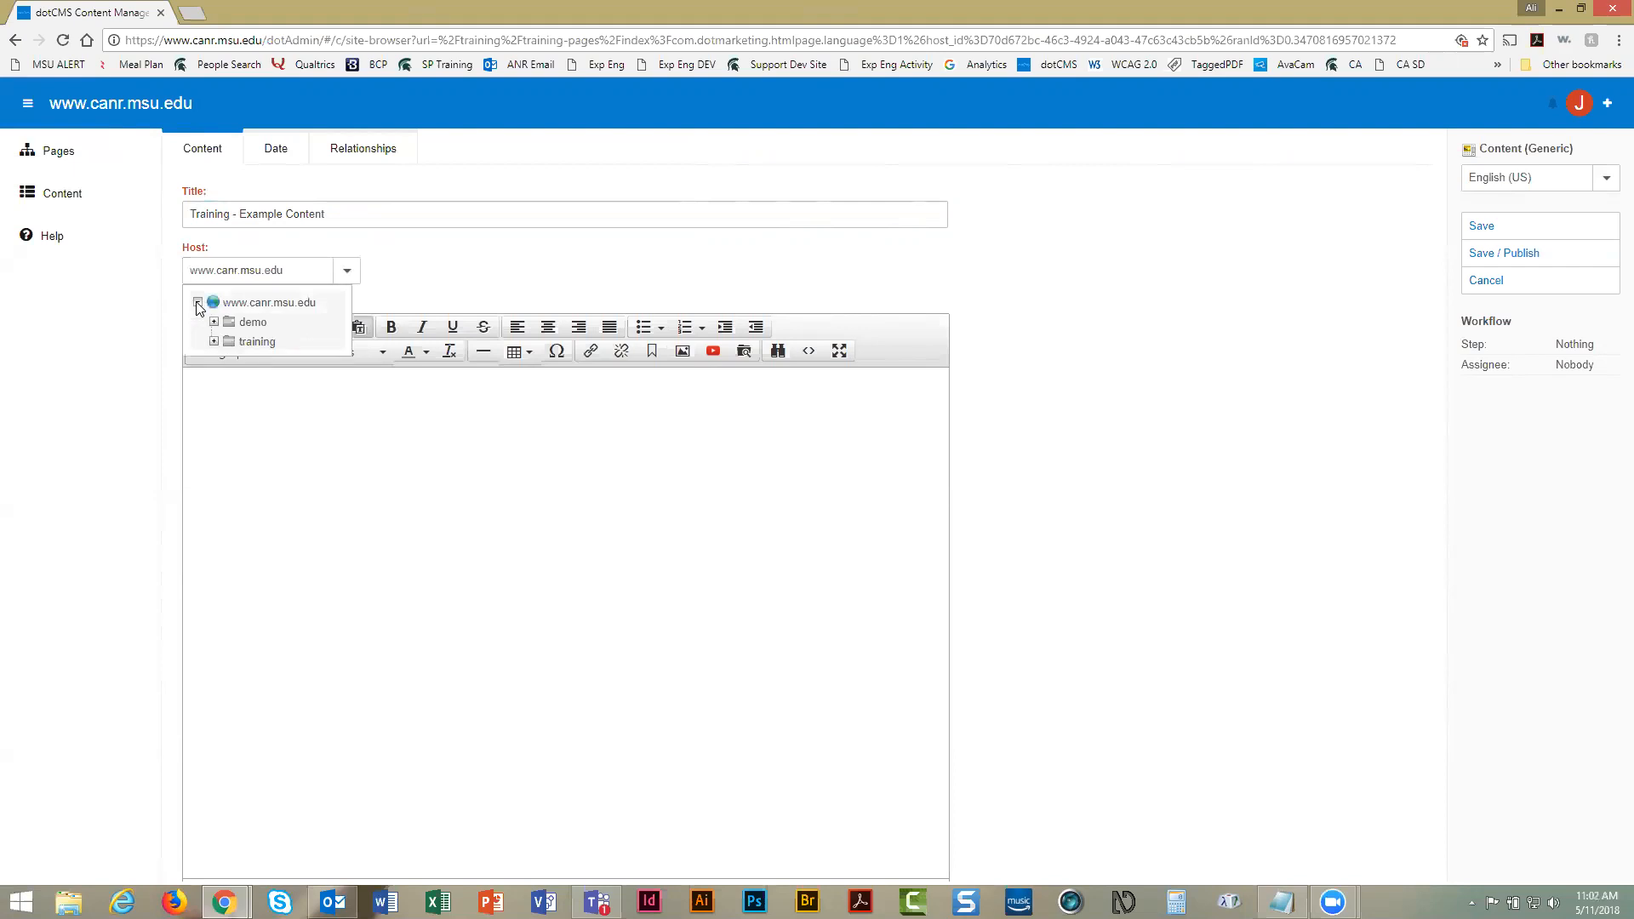
click(255, 342)
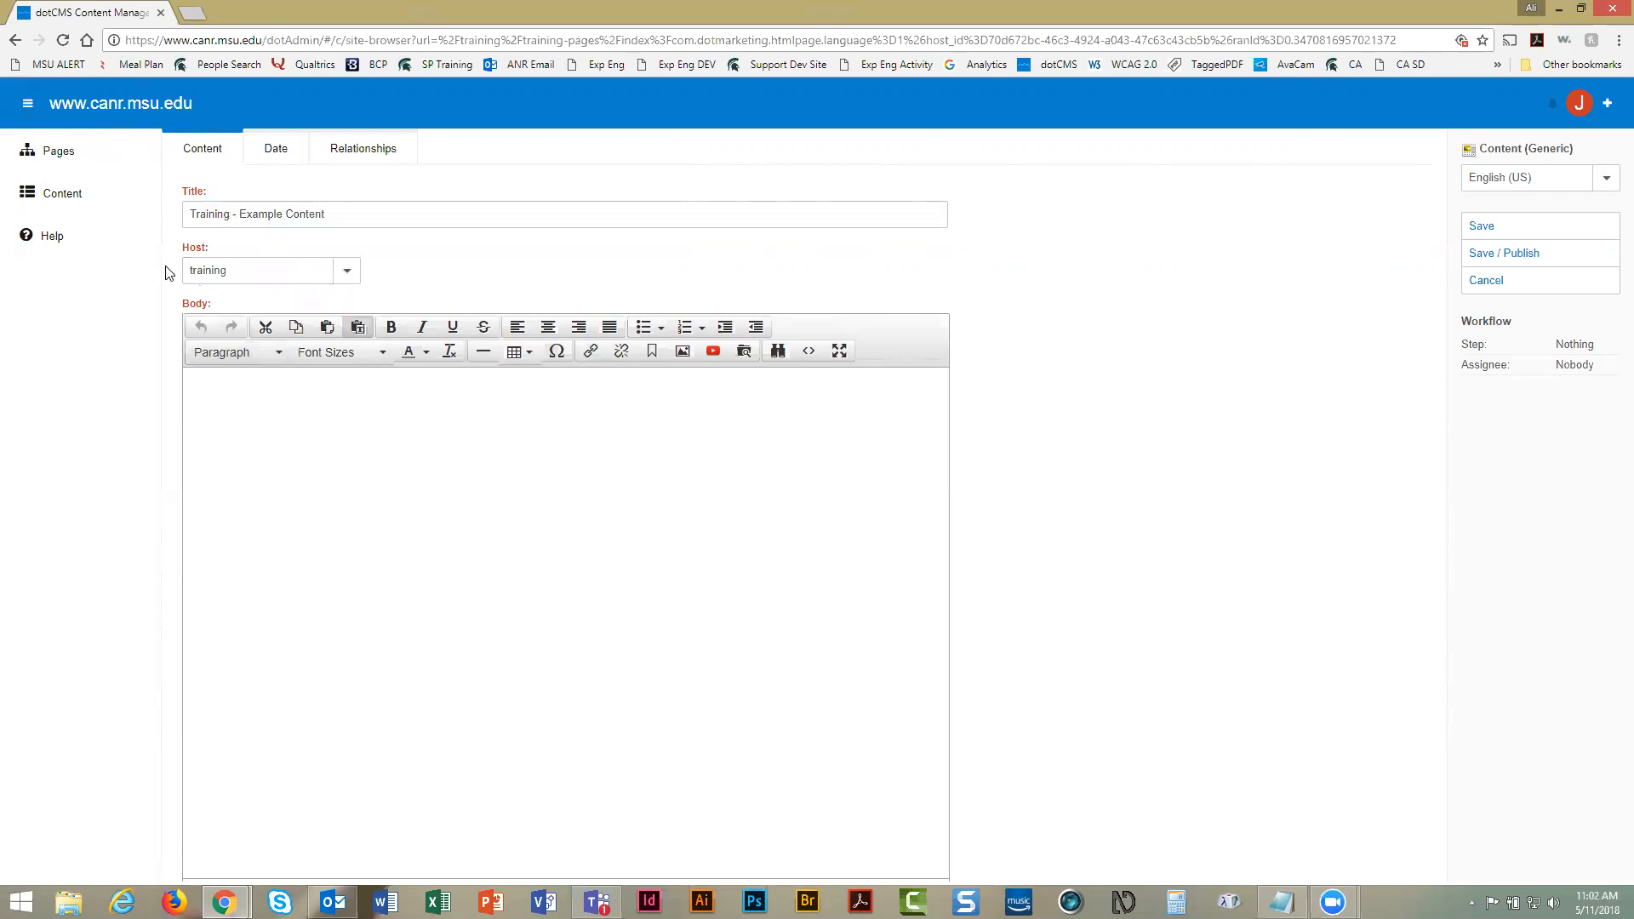
Write 'This is example content being used for training purposes.' in the Body
click(56, 238)
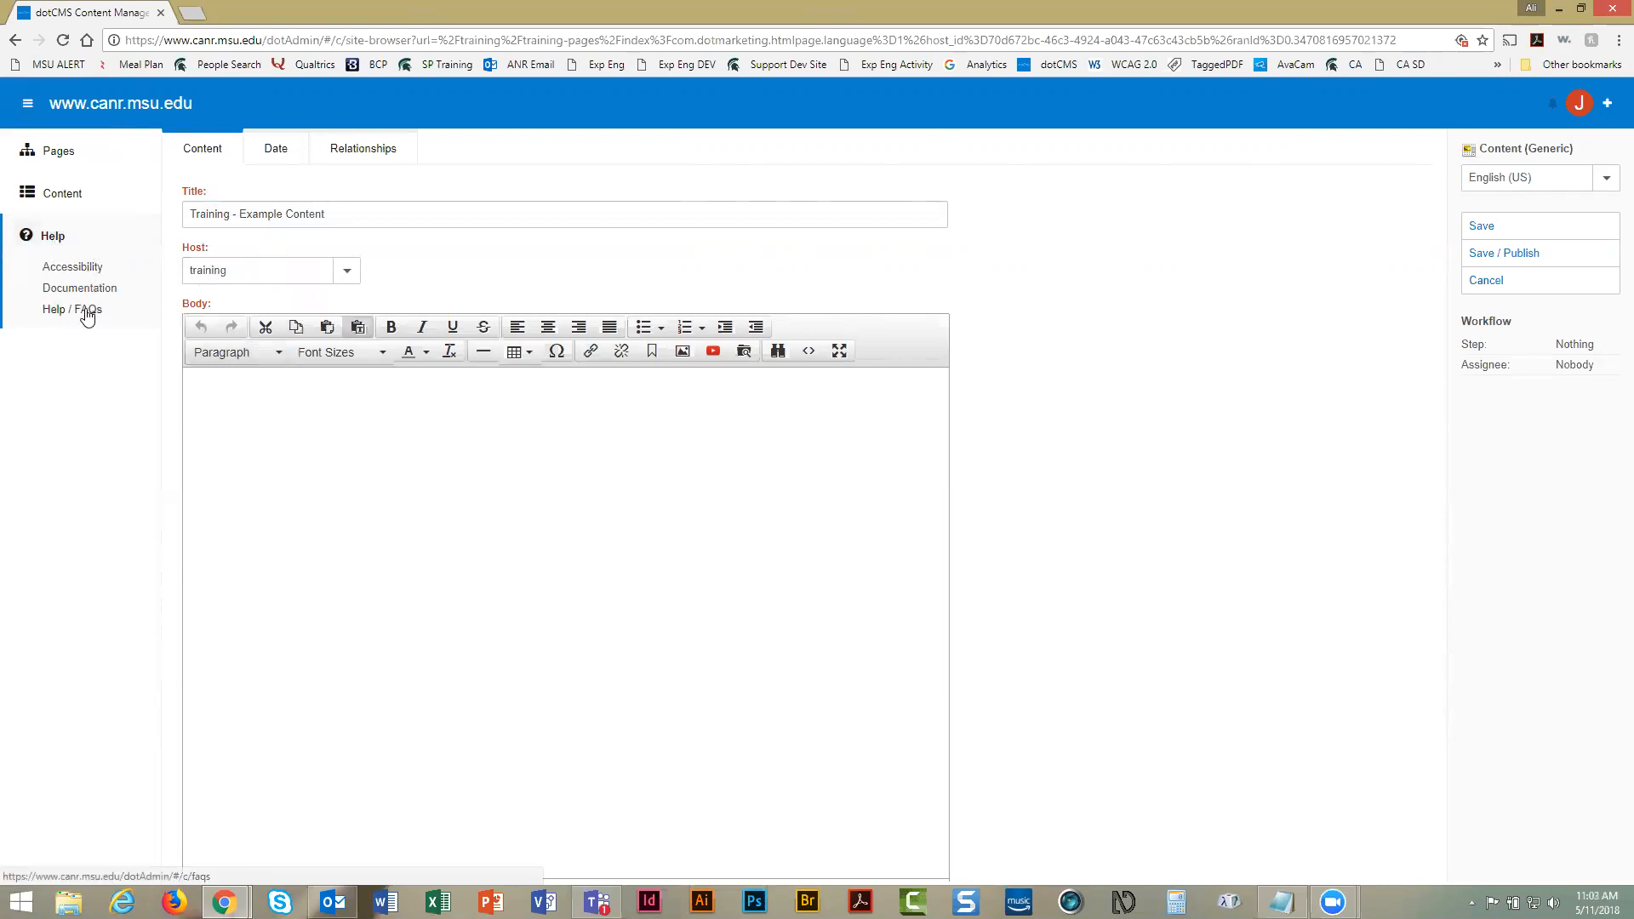
click(53, 237)
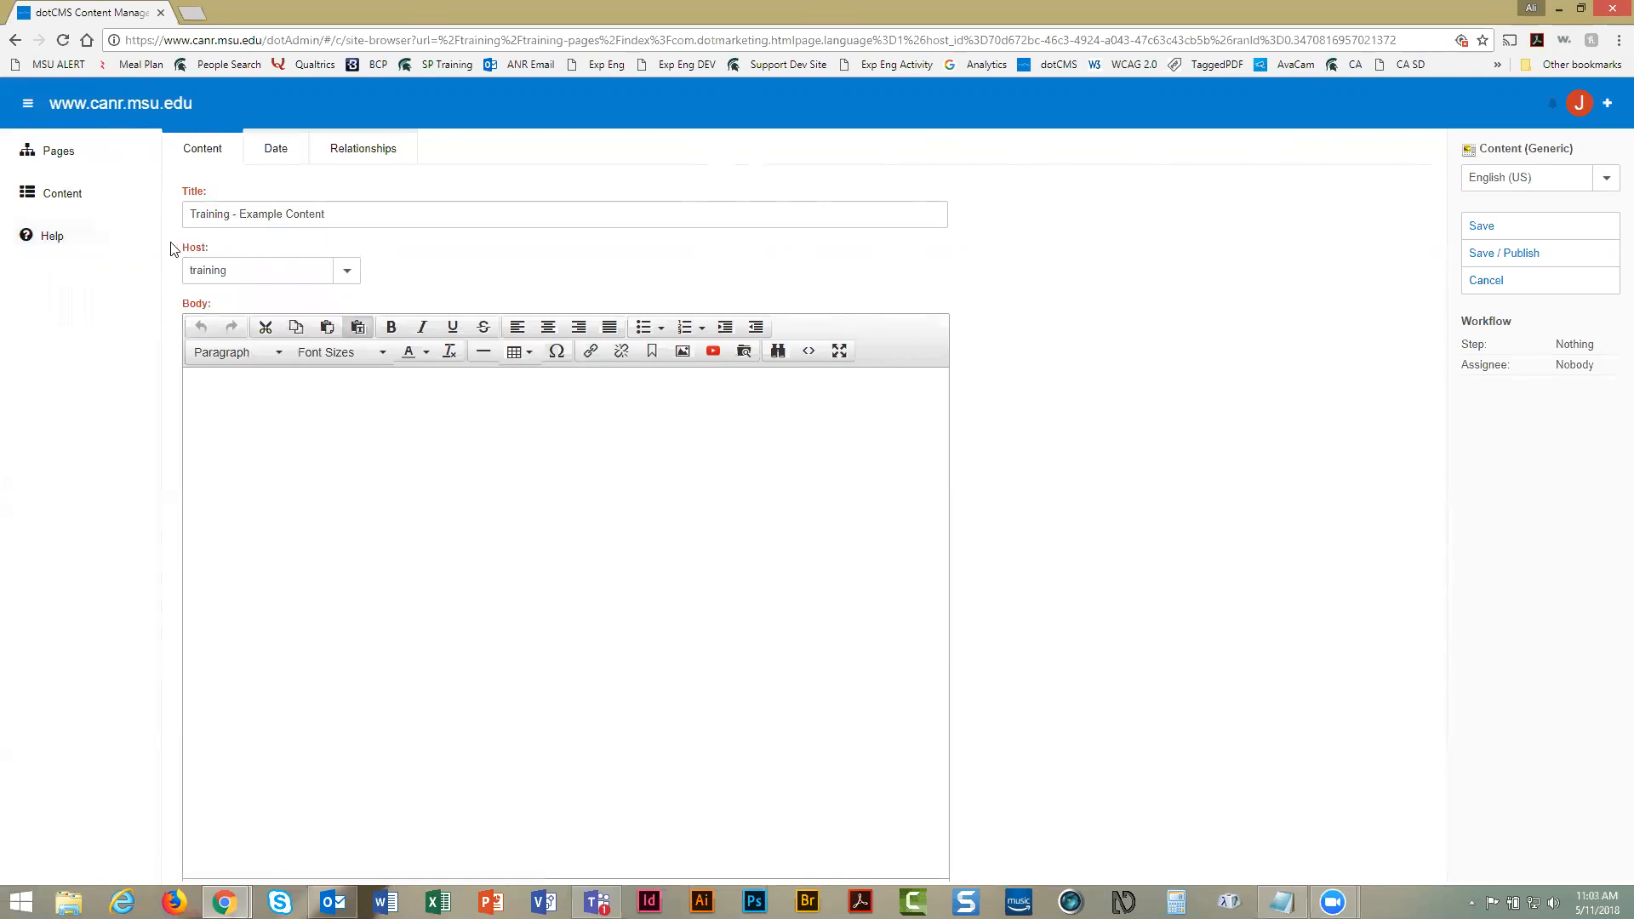
click(284, 388)
text(This is example content being used for training iur)
key(BackSpace)
key(BackSpace)
key(BackSpace)
text(purposes.)
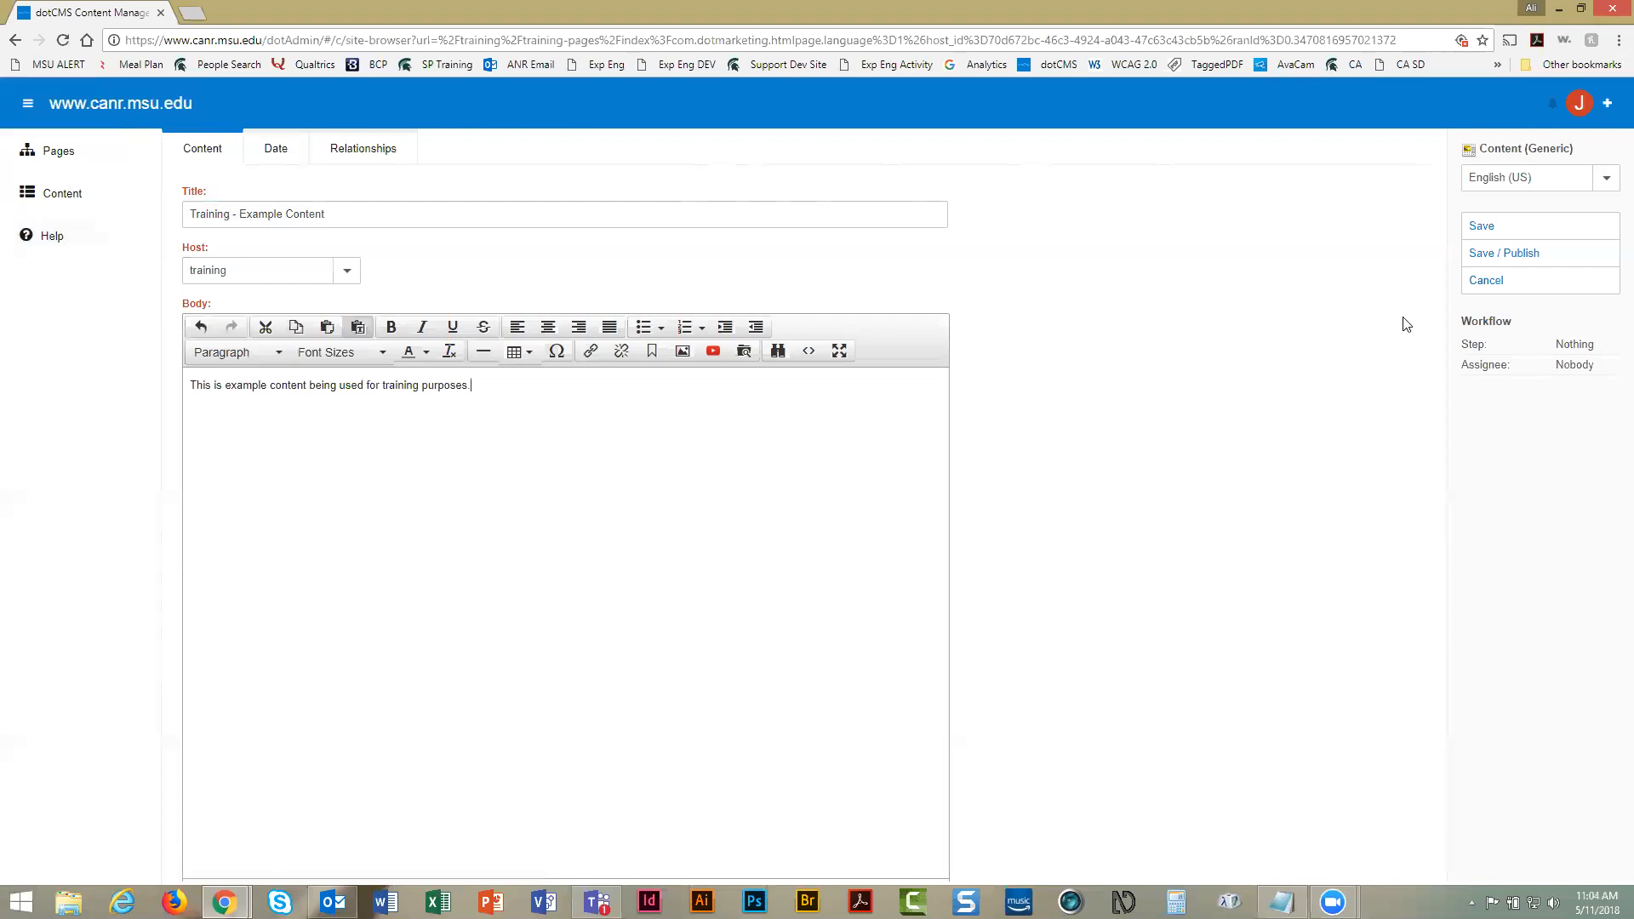
Save and publish the content and view its new block below Training Practice Events
click(1503, 255)
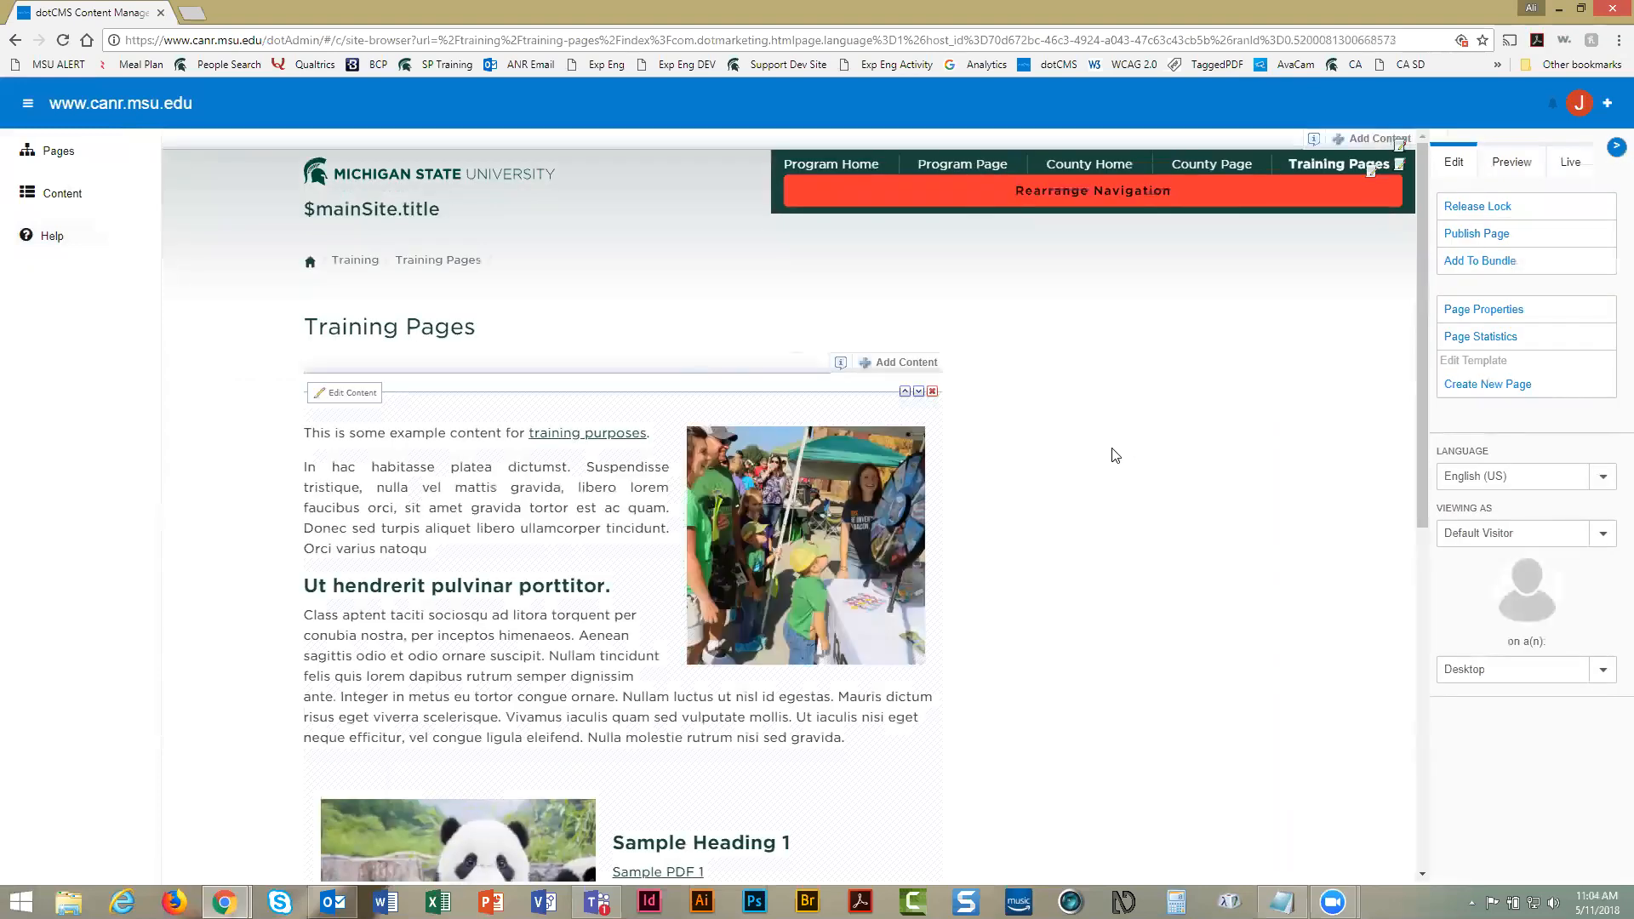
scroll(1114, 453, down, 6)
scroll(1114, 454, down, 1)
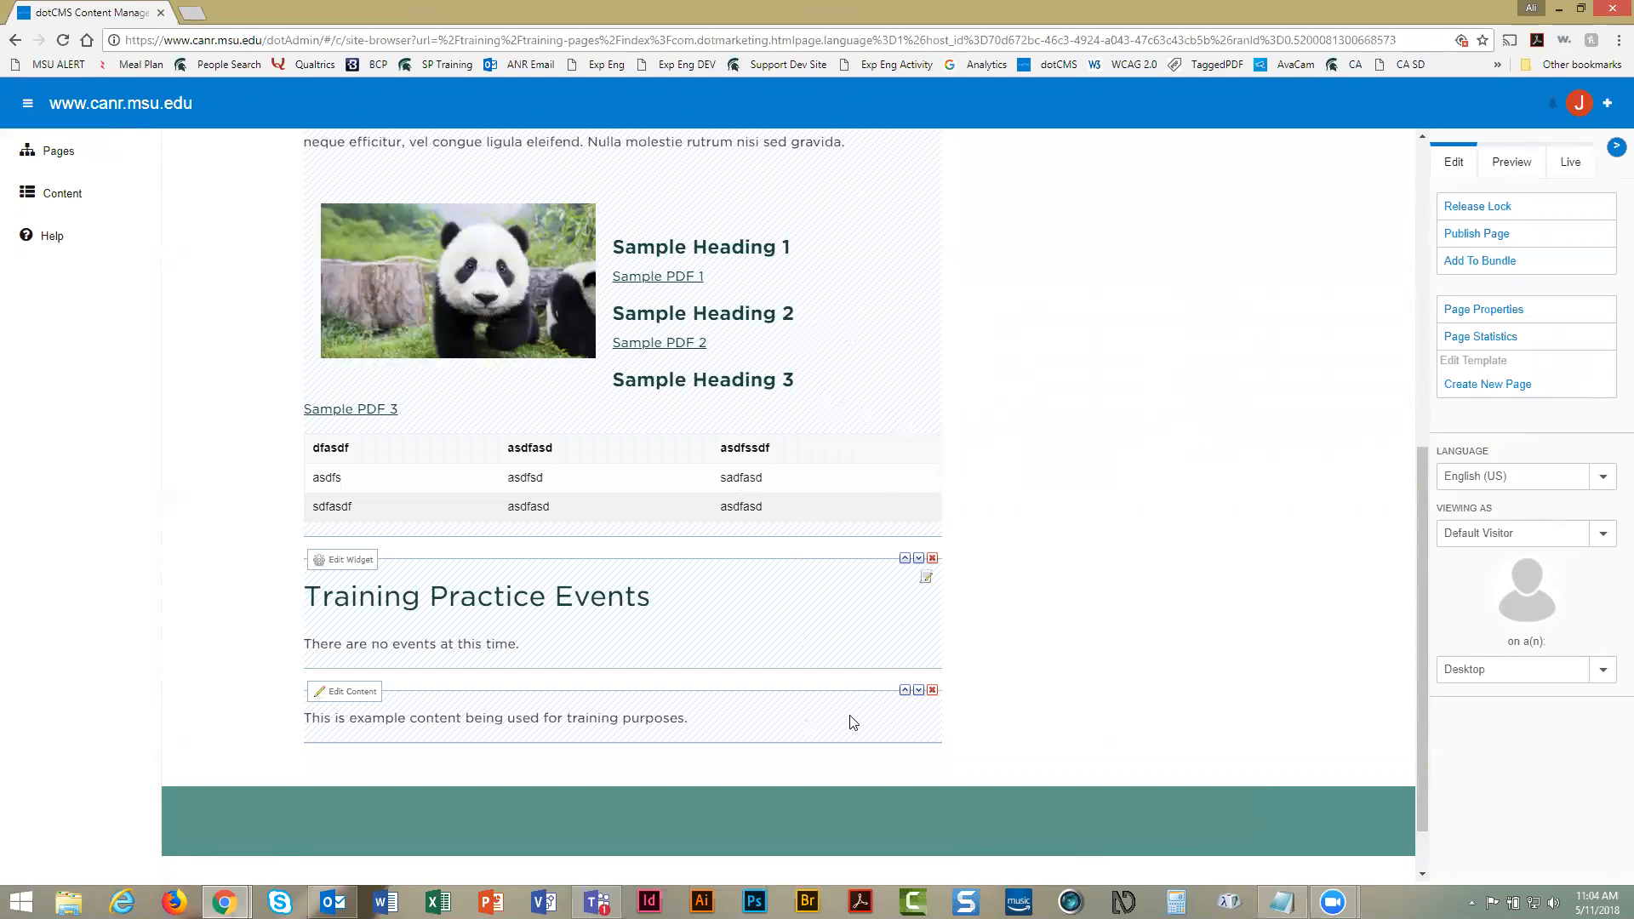
Move the 'example content being used for training purposes' block up two places, above Training Practice Events
click(905, 693)
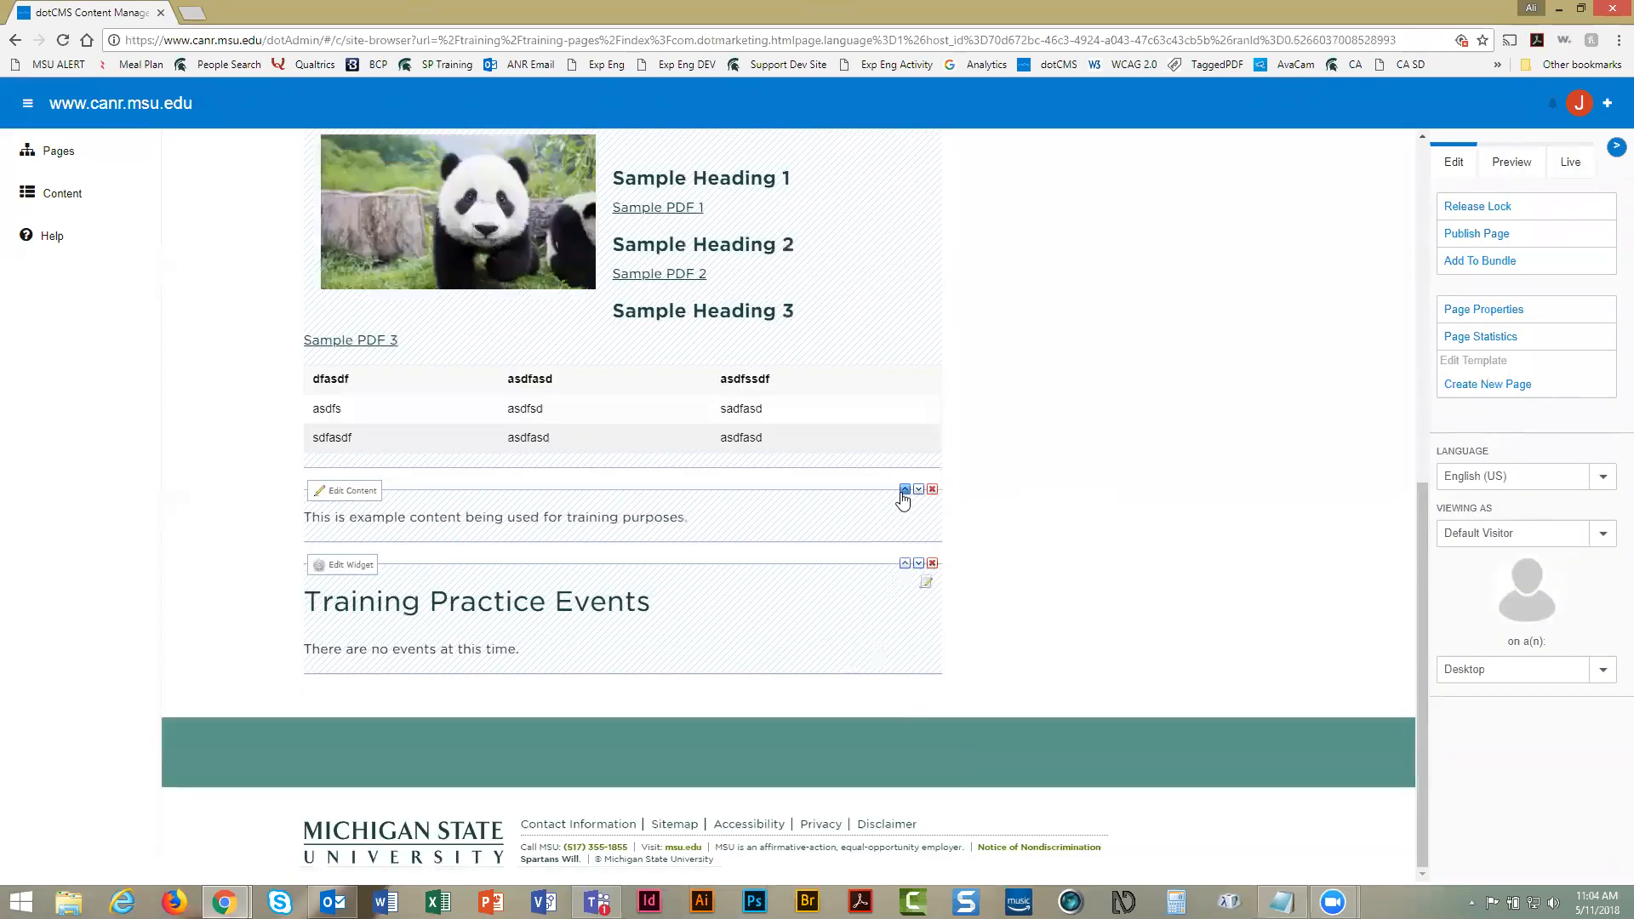
click(904, 492)
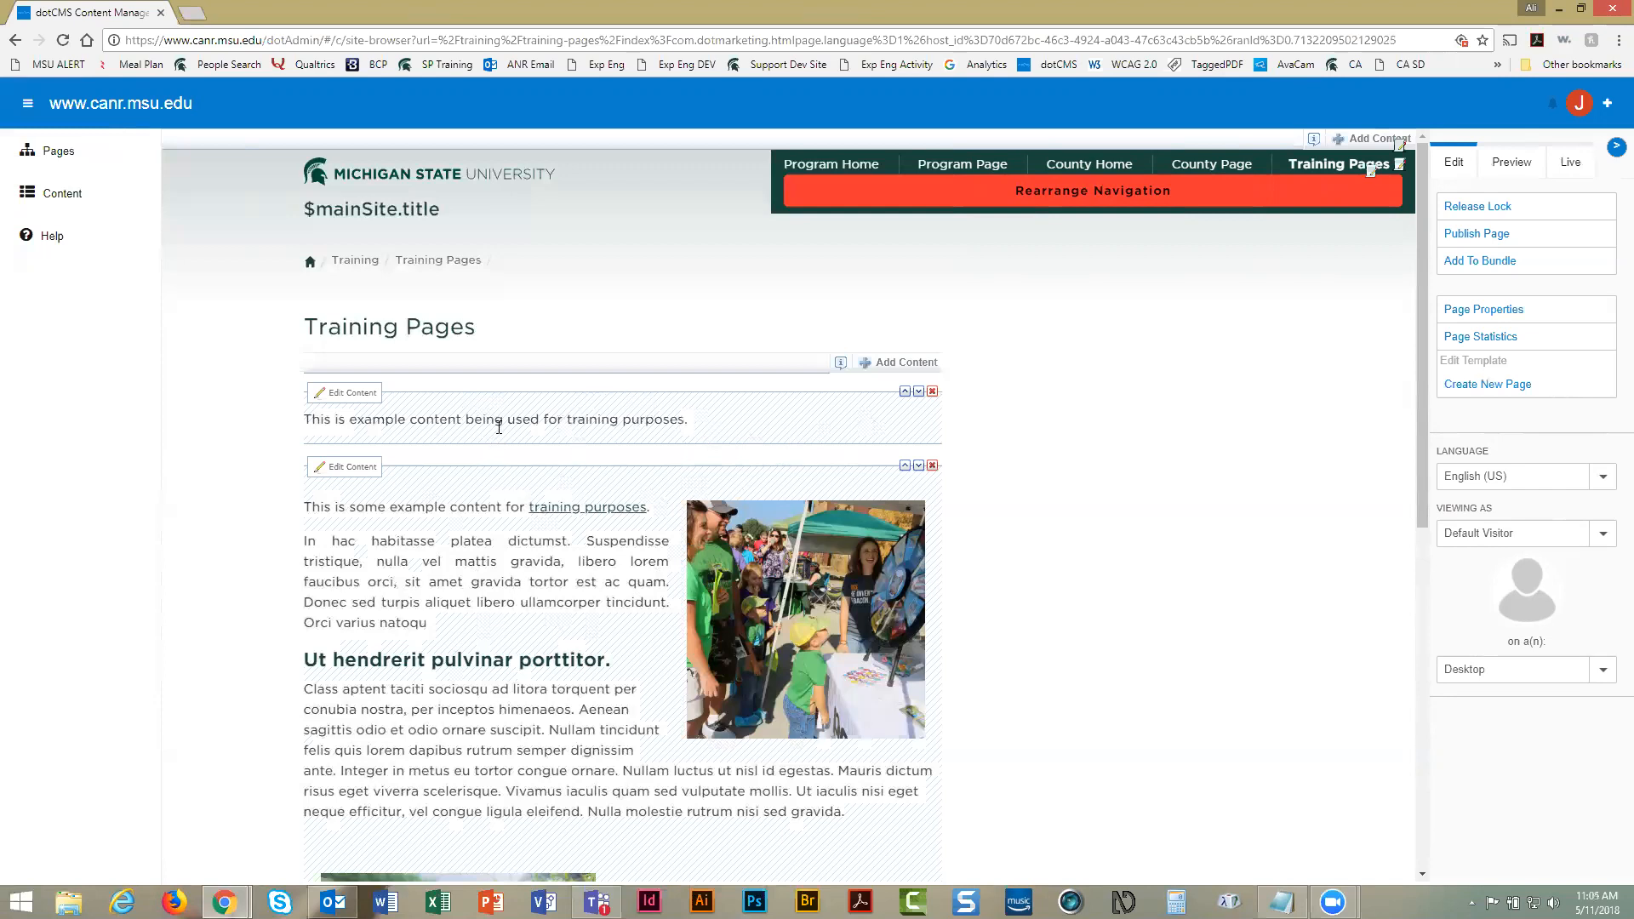
Remove the example content block from the Training Pages page and confirm the removal
click(933, 393)
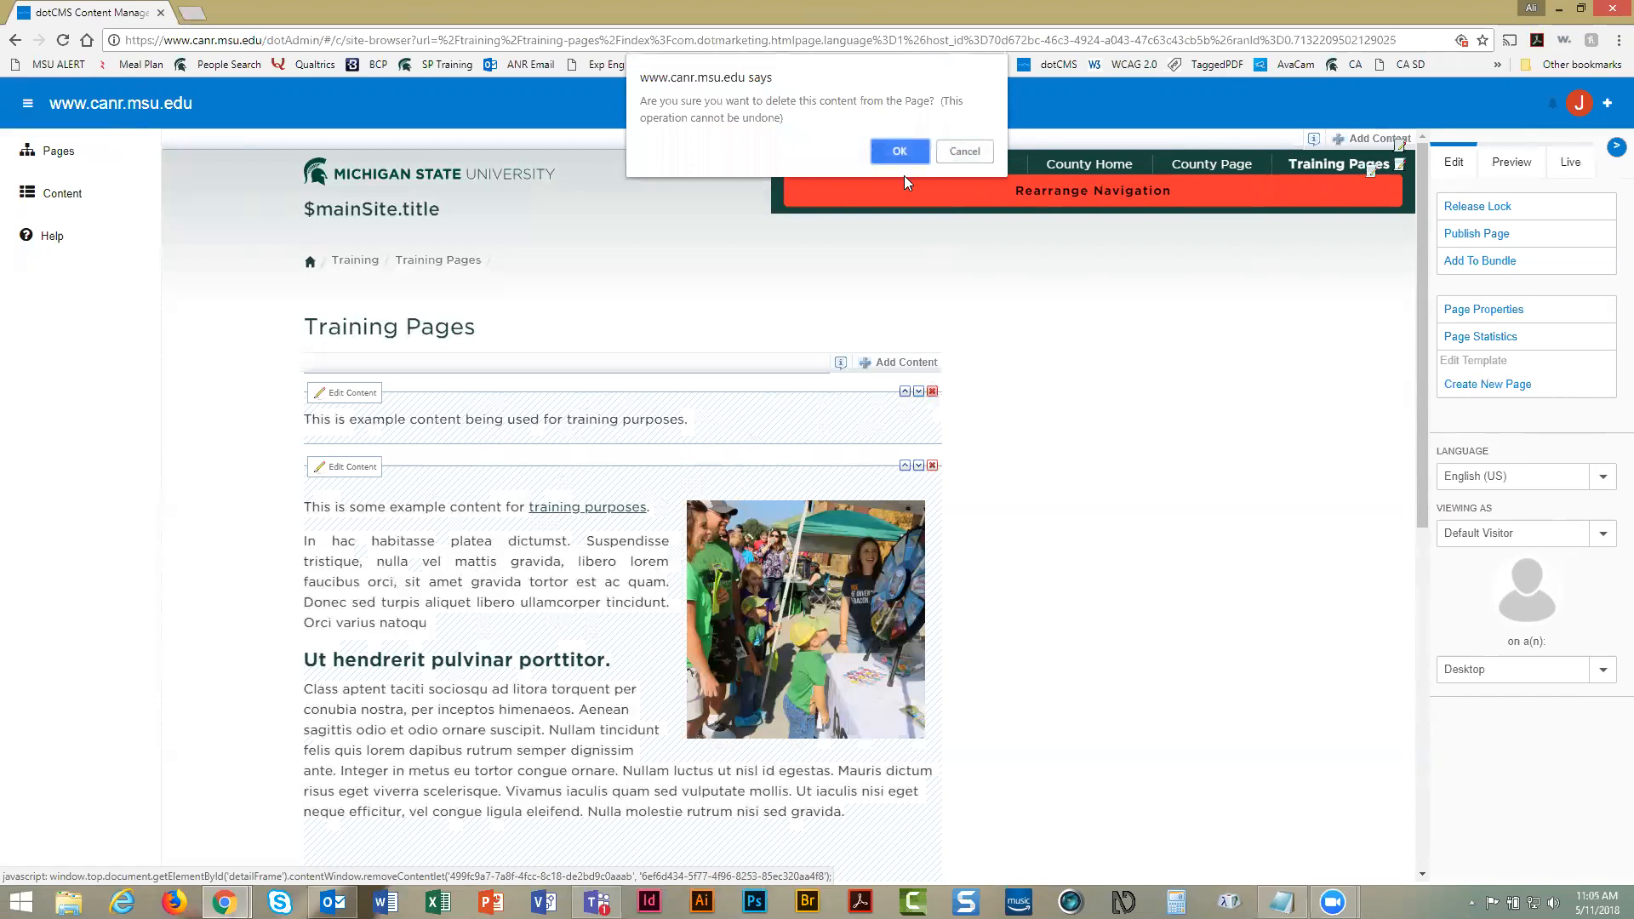
click(906, 153)
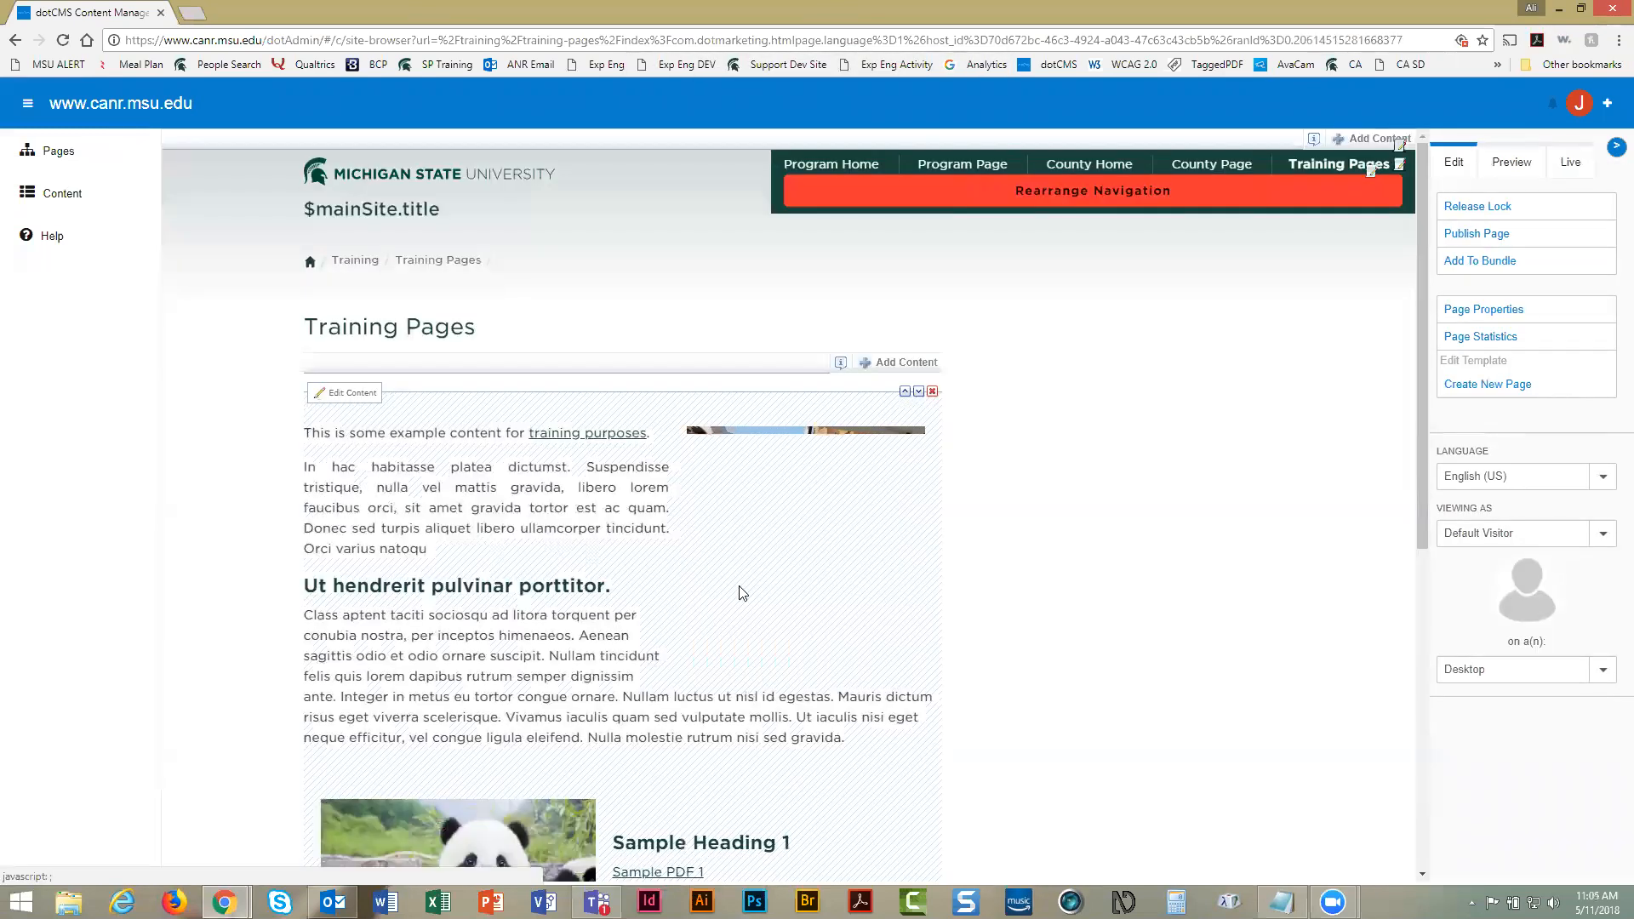
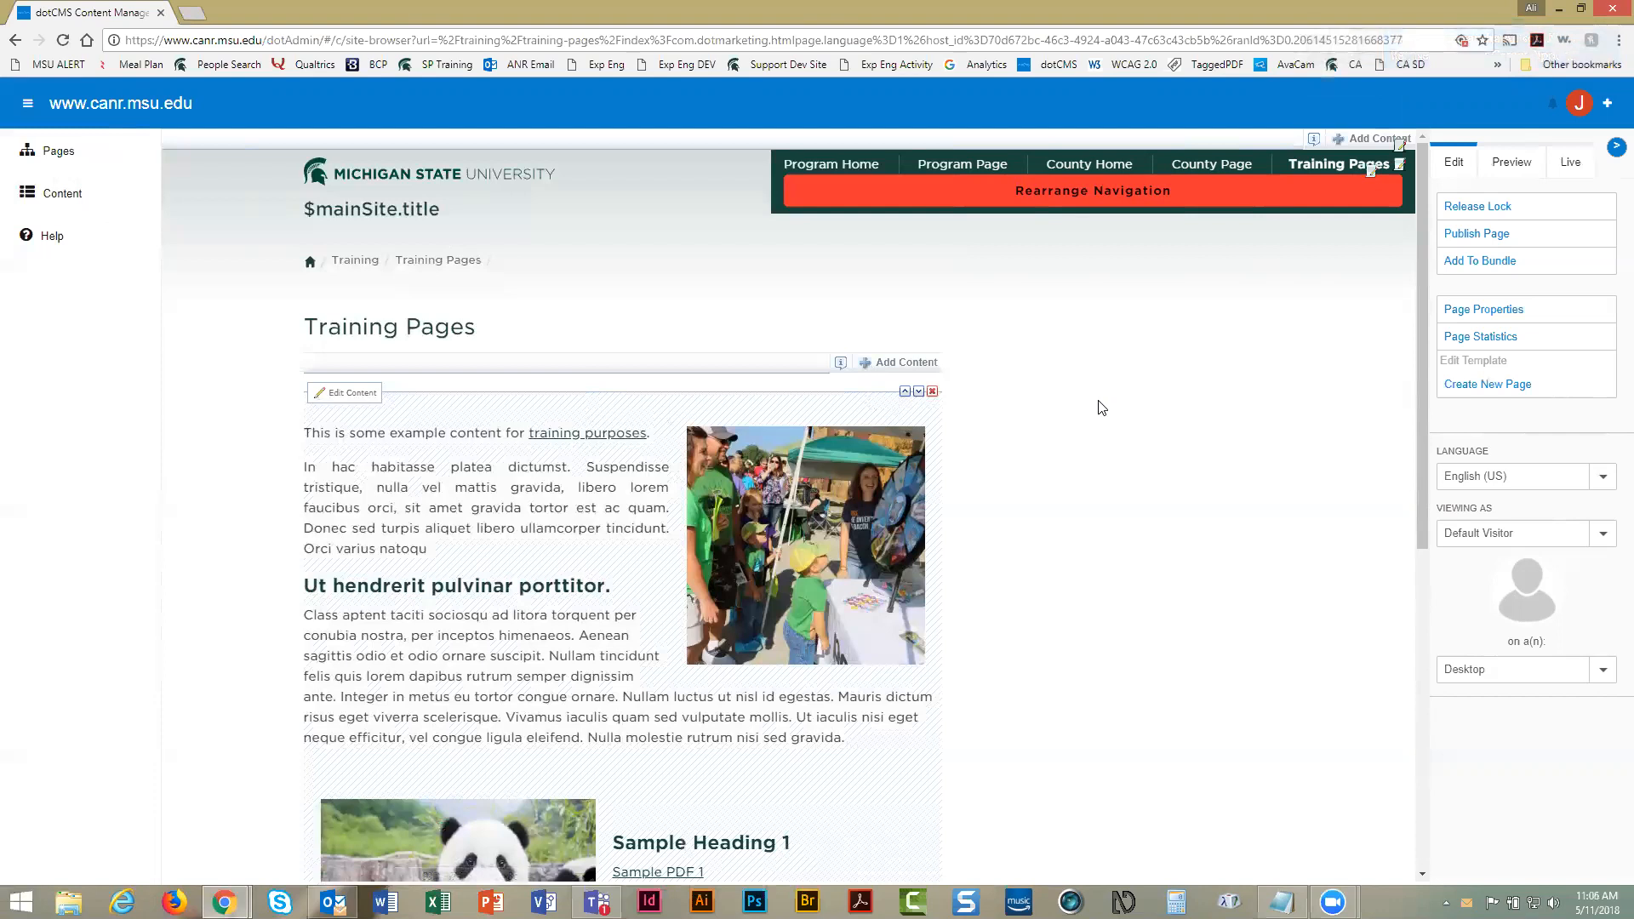
Publish the Training Pages page and check that Training Practice Events still shows no events
click(1470, 237)
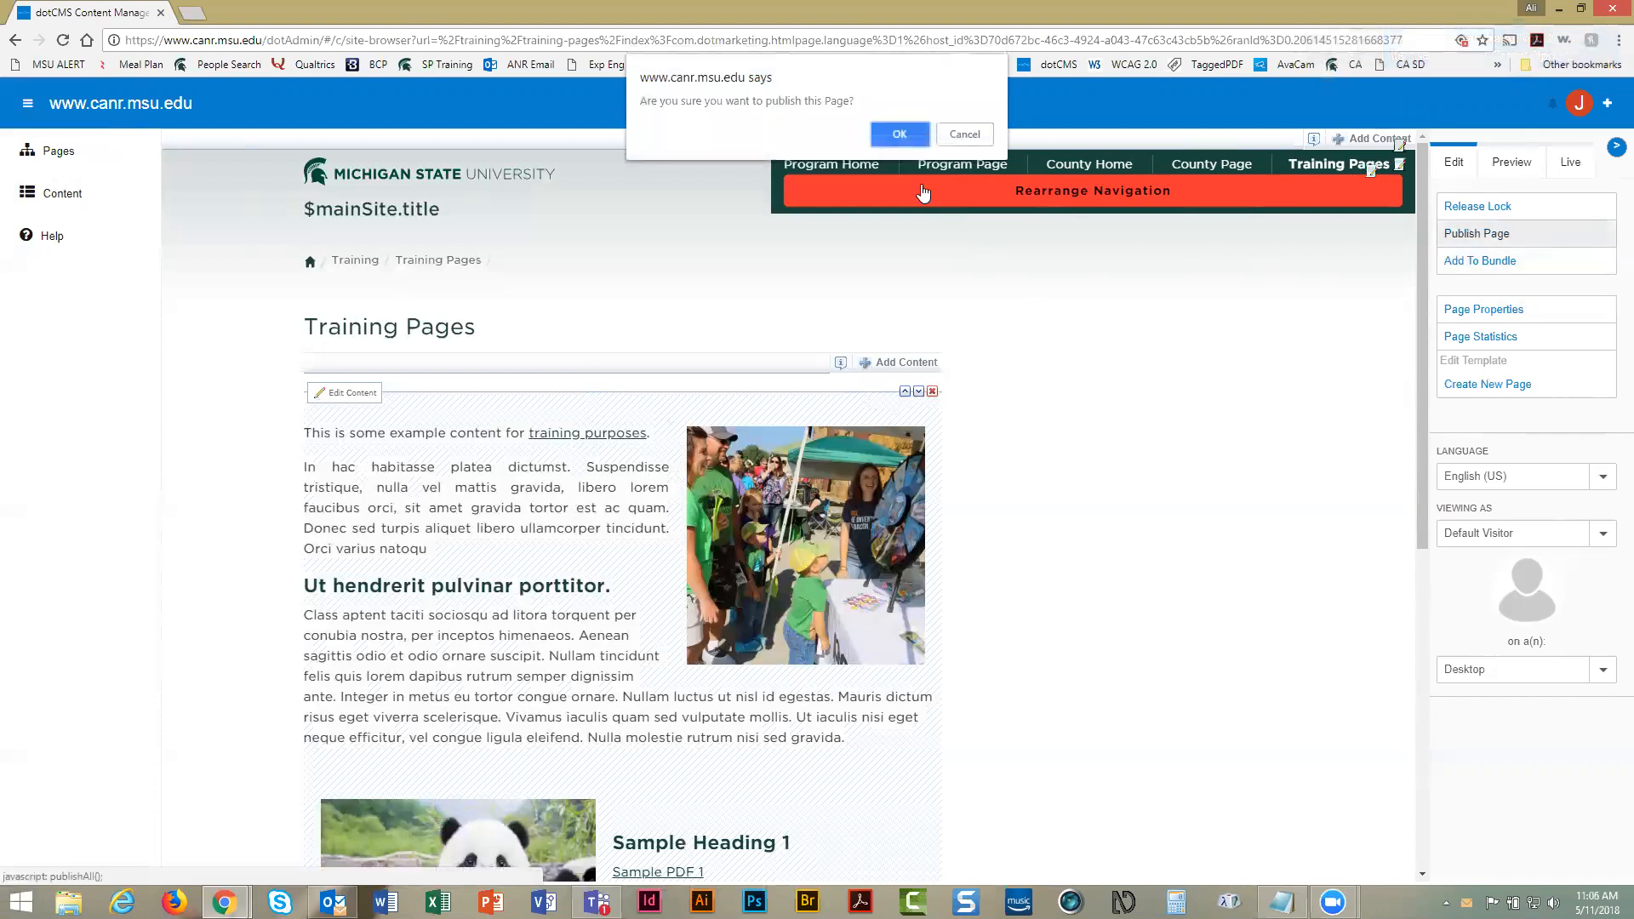
click(901, 135)
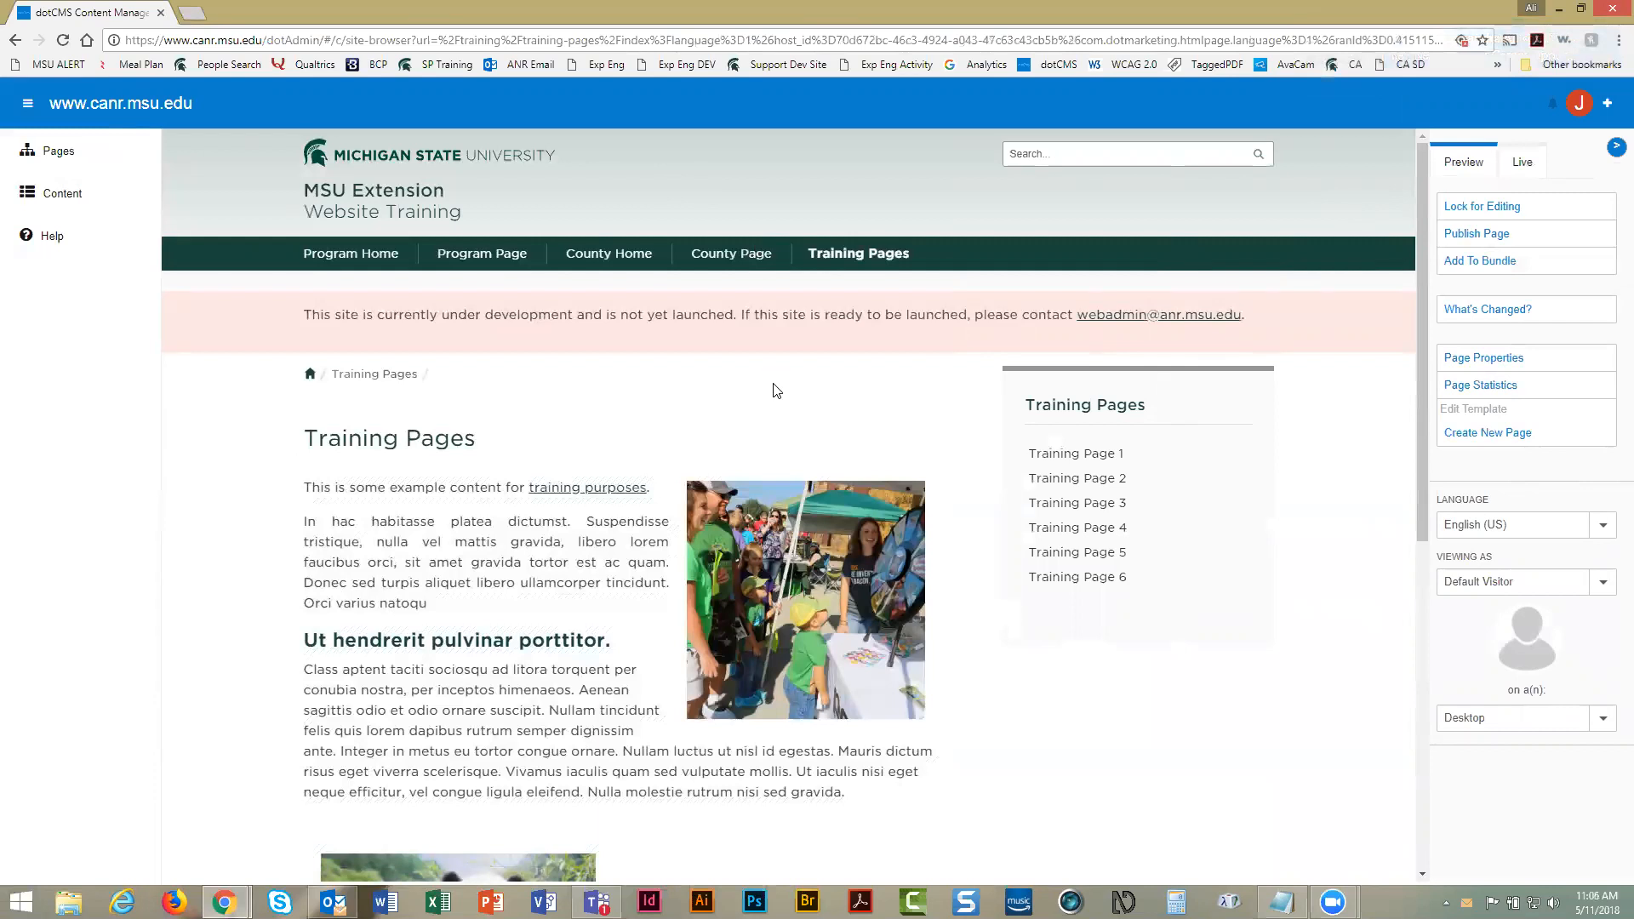
scroll(777, 391, down, 7)
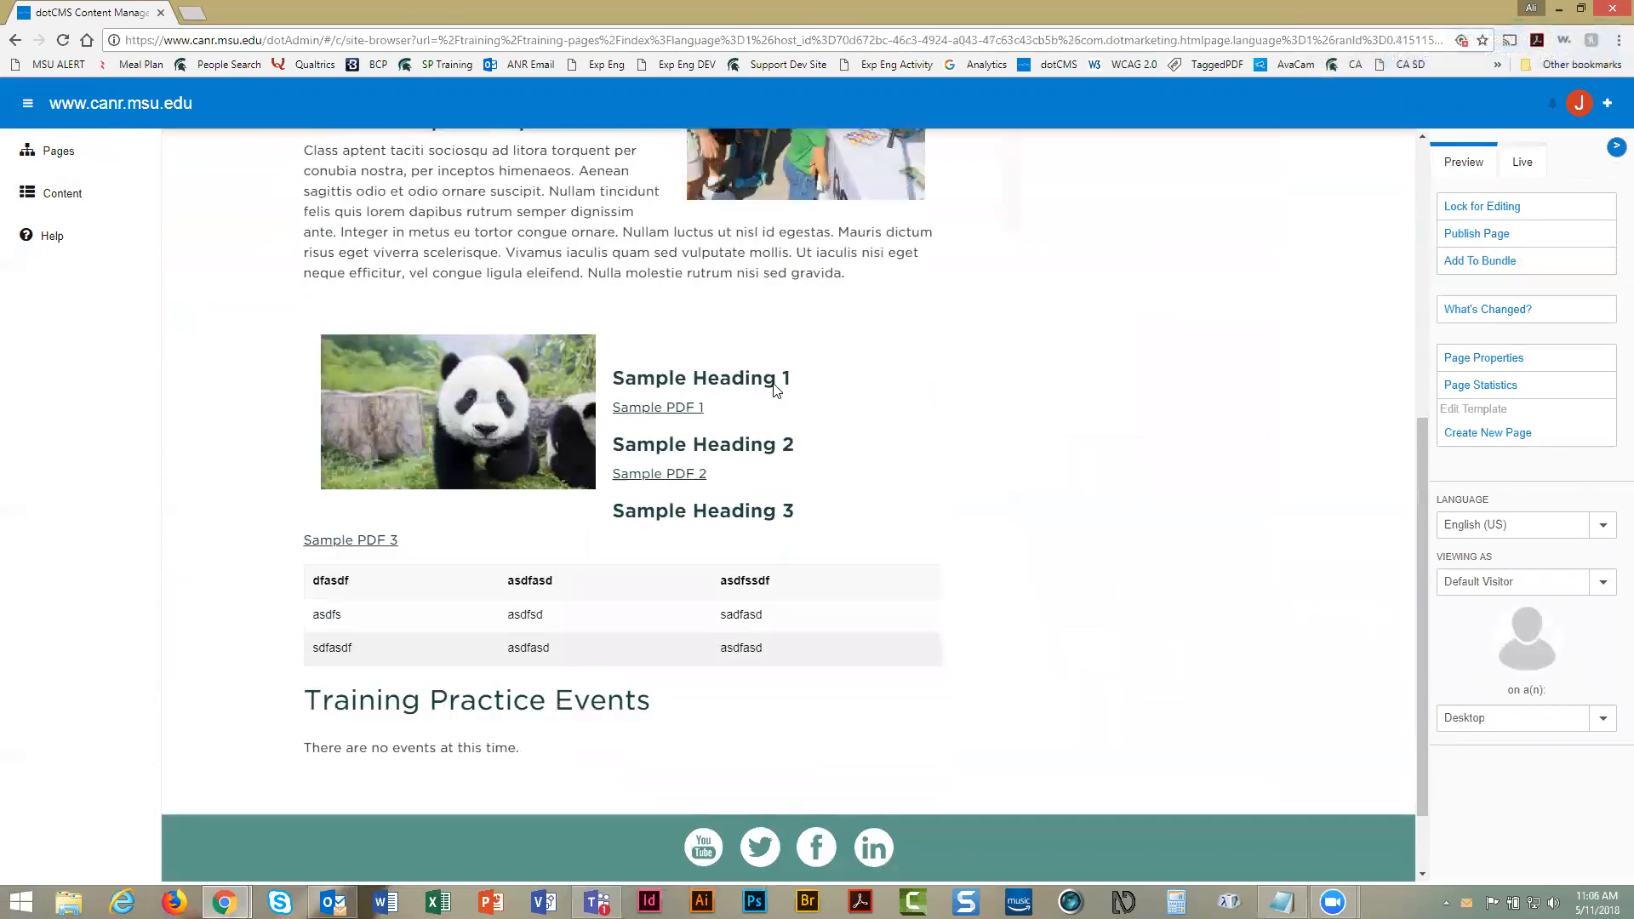
scroll(776, 390, up, 7)
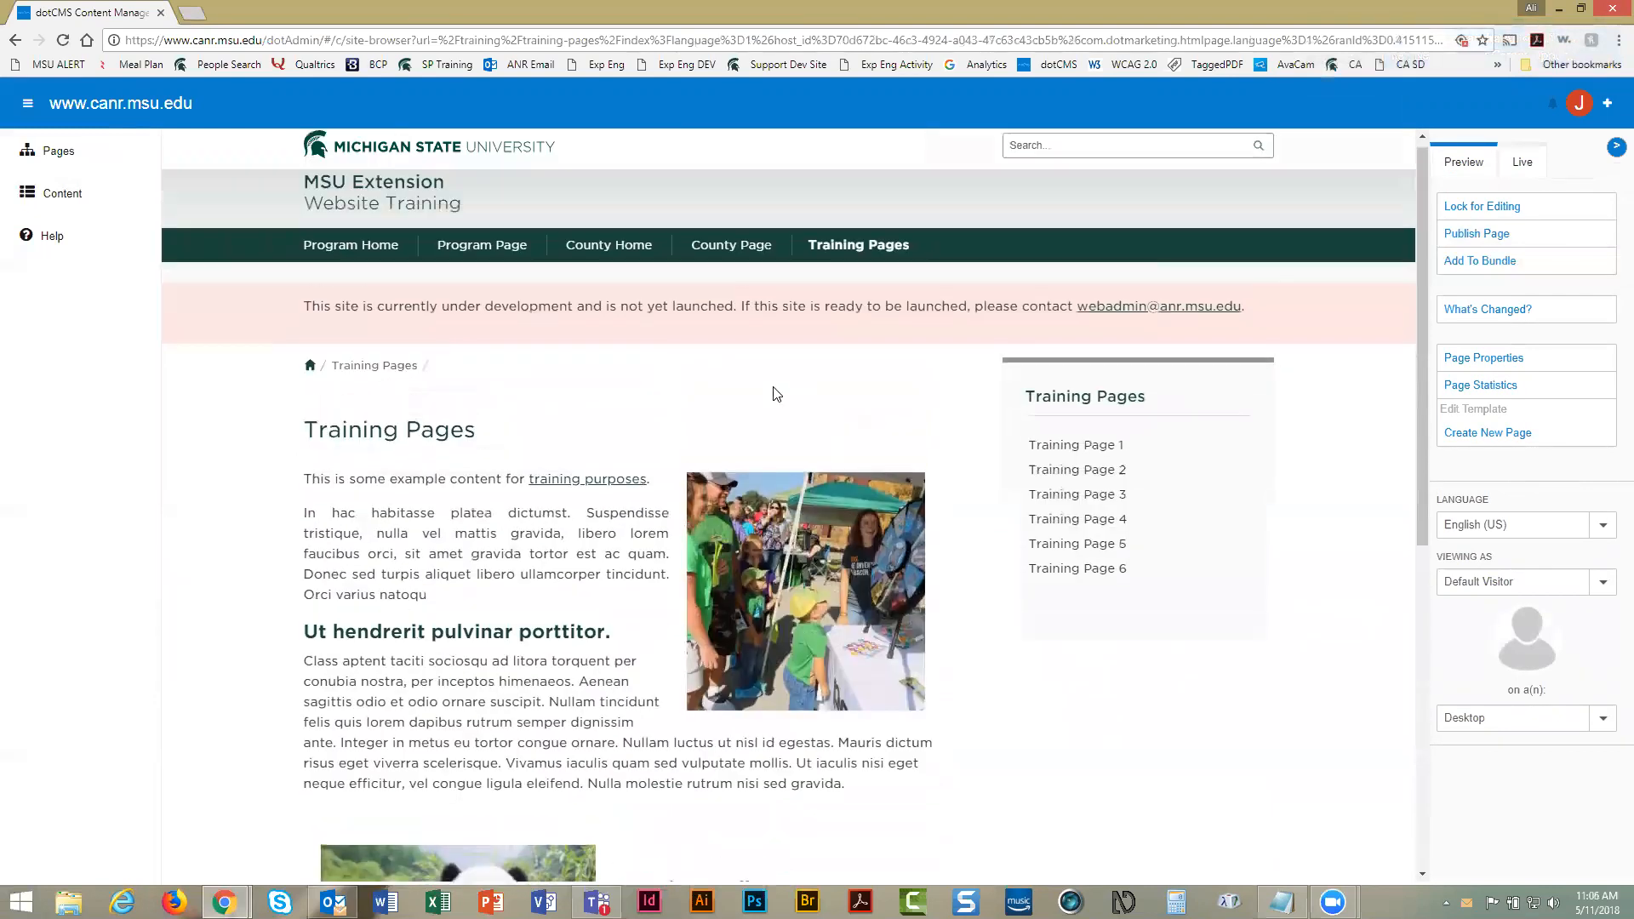
scroll(770, 448, down, 4)
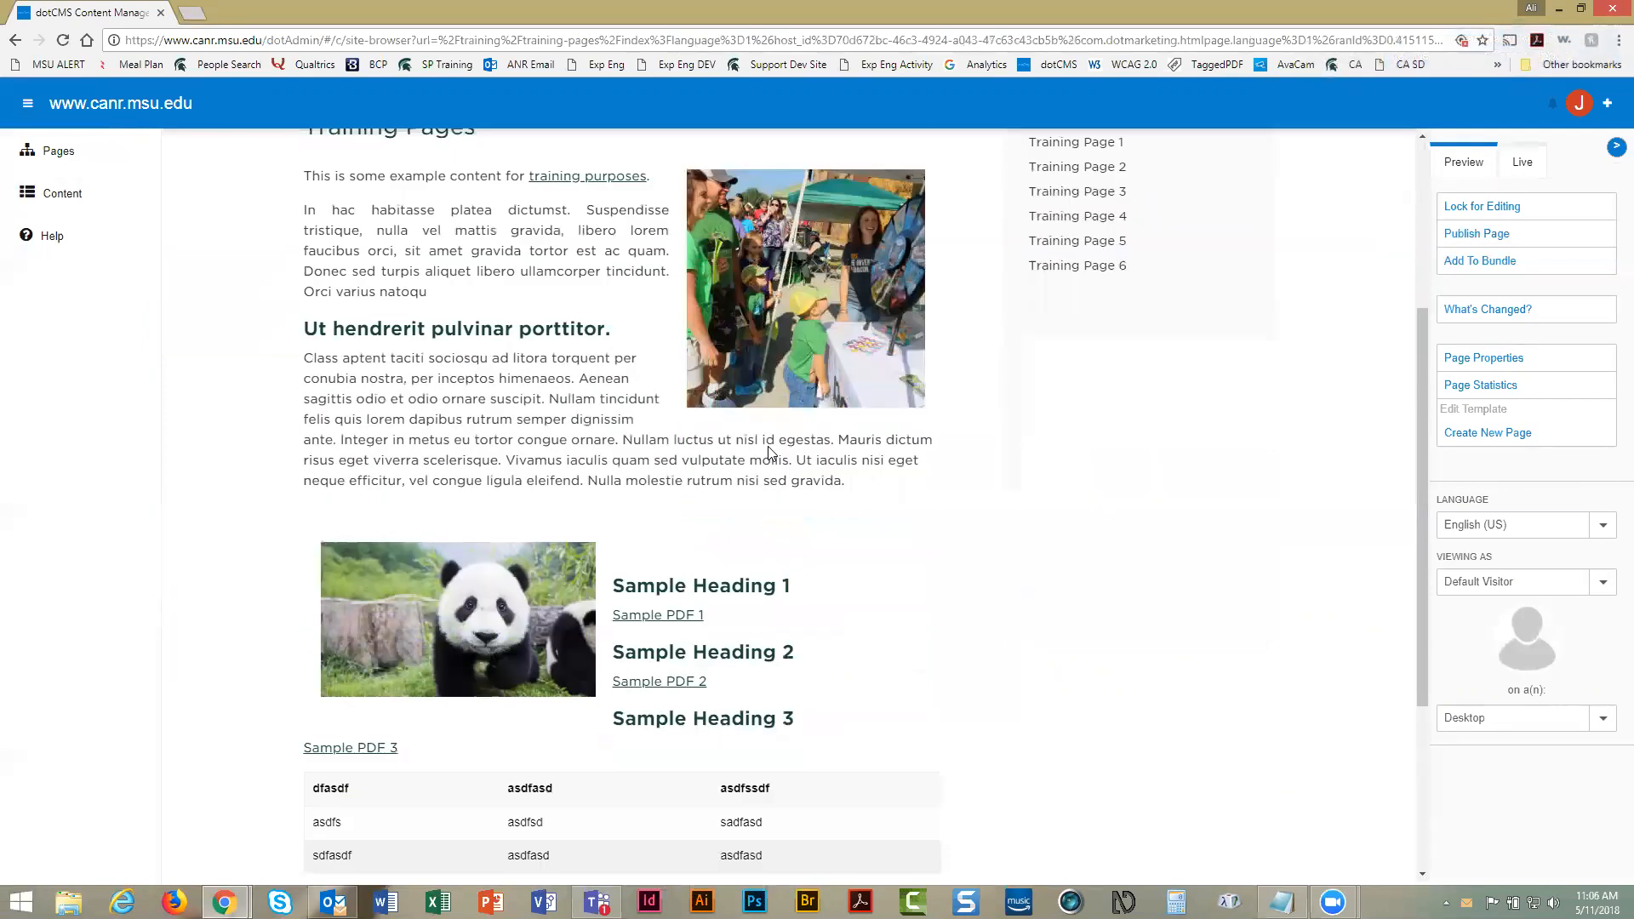
scroll(770, 448, up, 4)
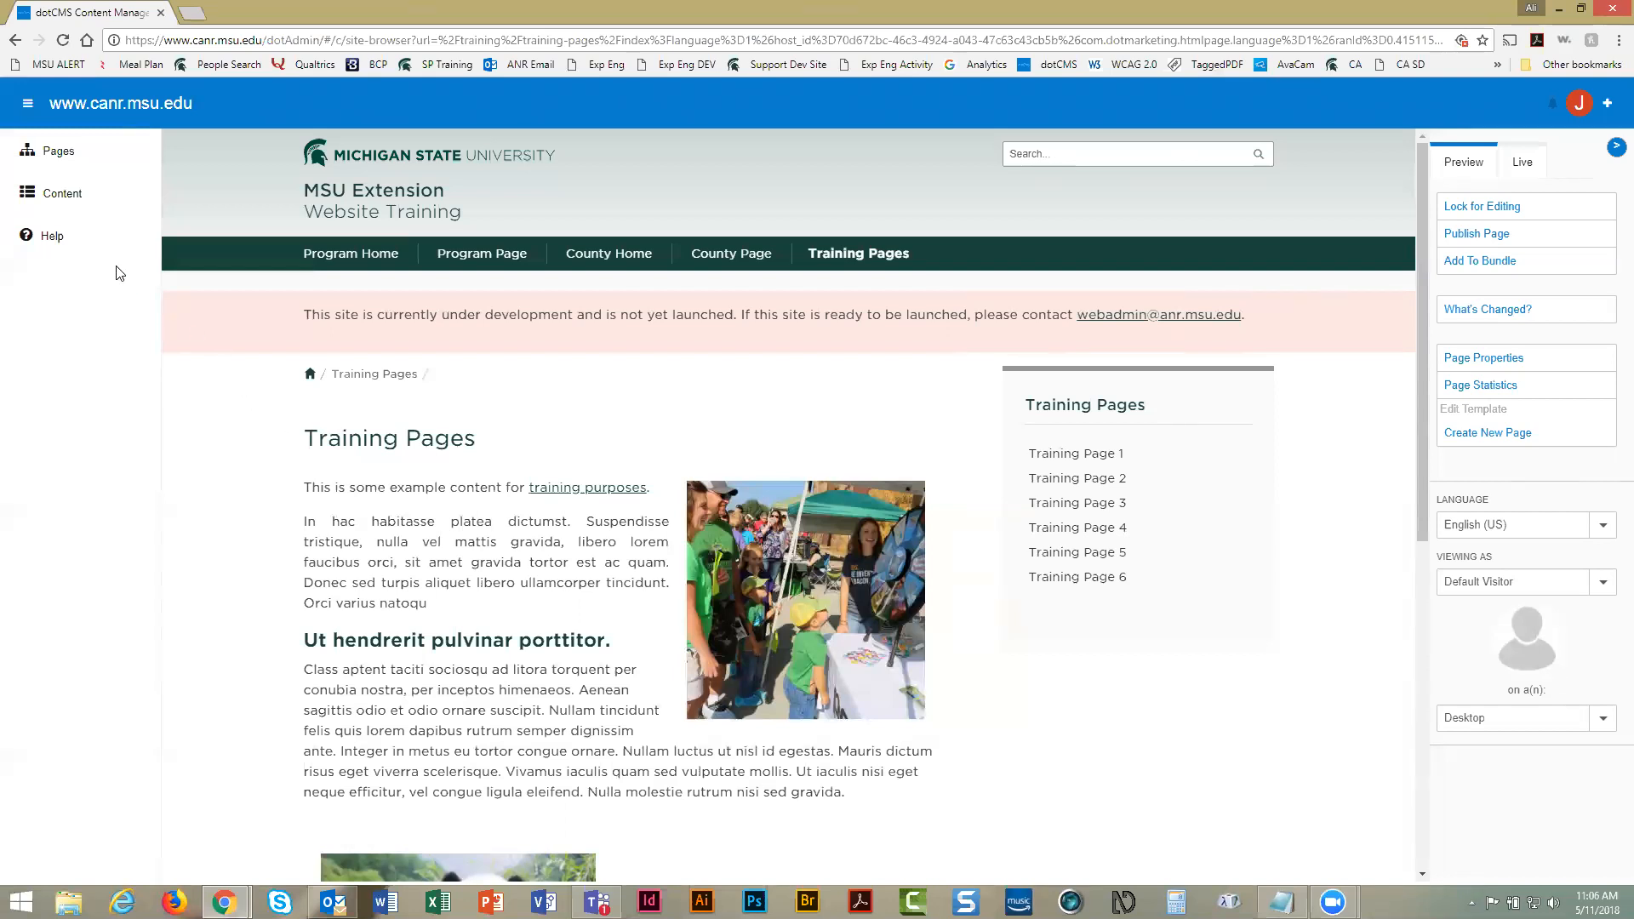
Open the Content search listing from the left nav and show its advanced filters
click(59, 197)
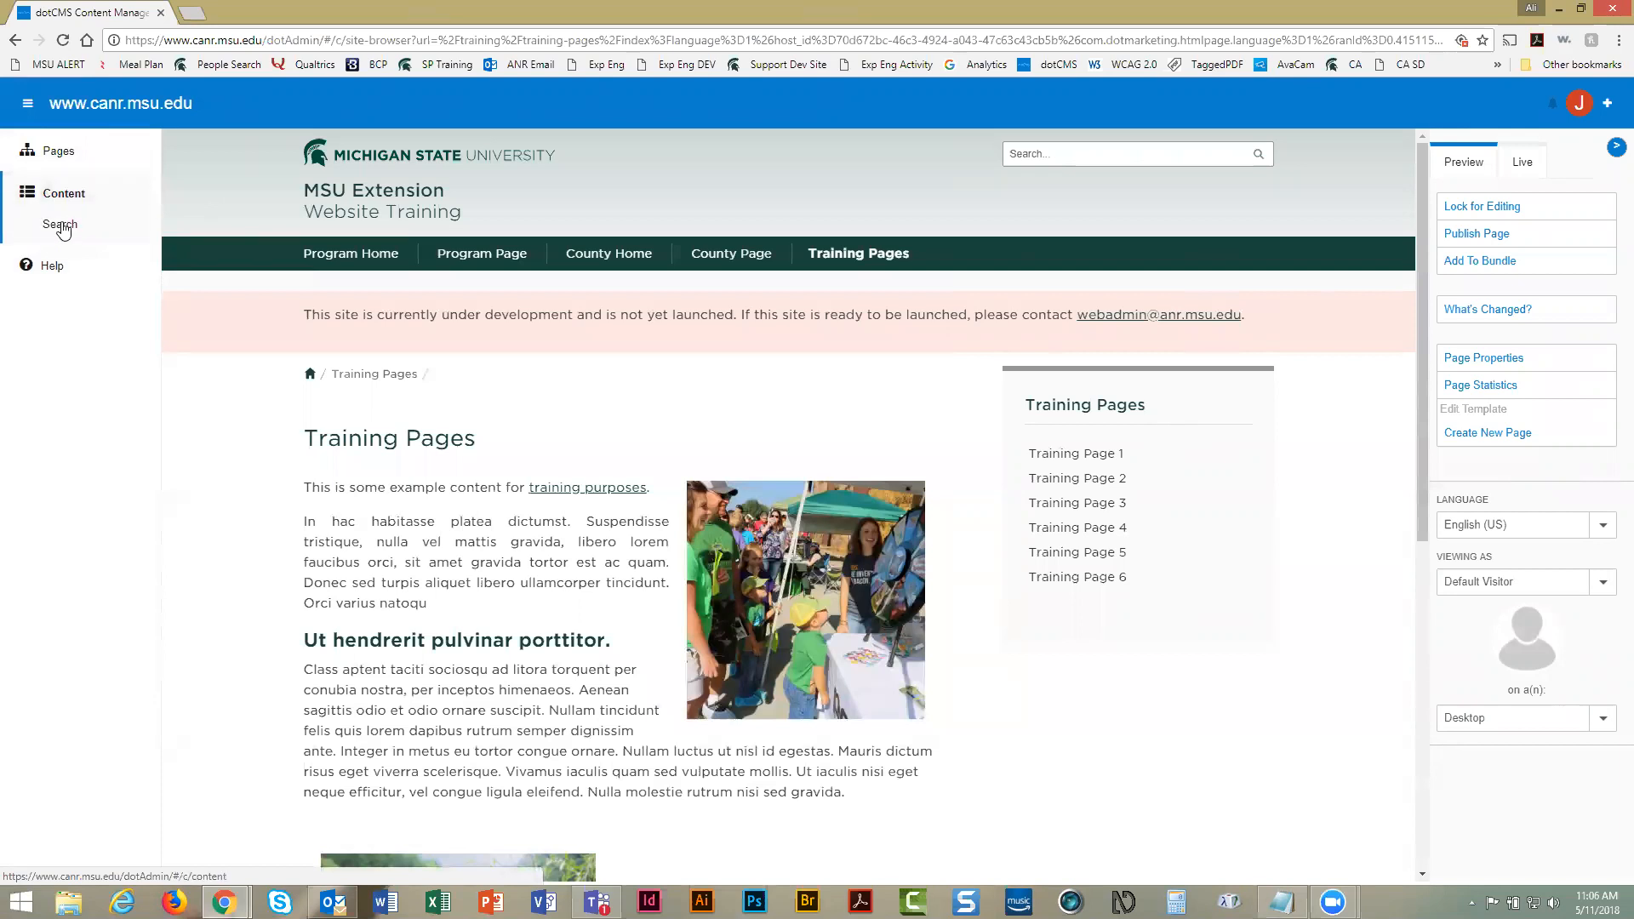
click(59, 226)
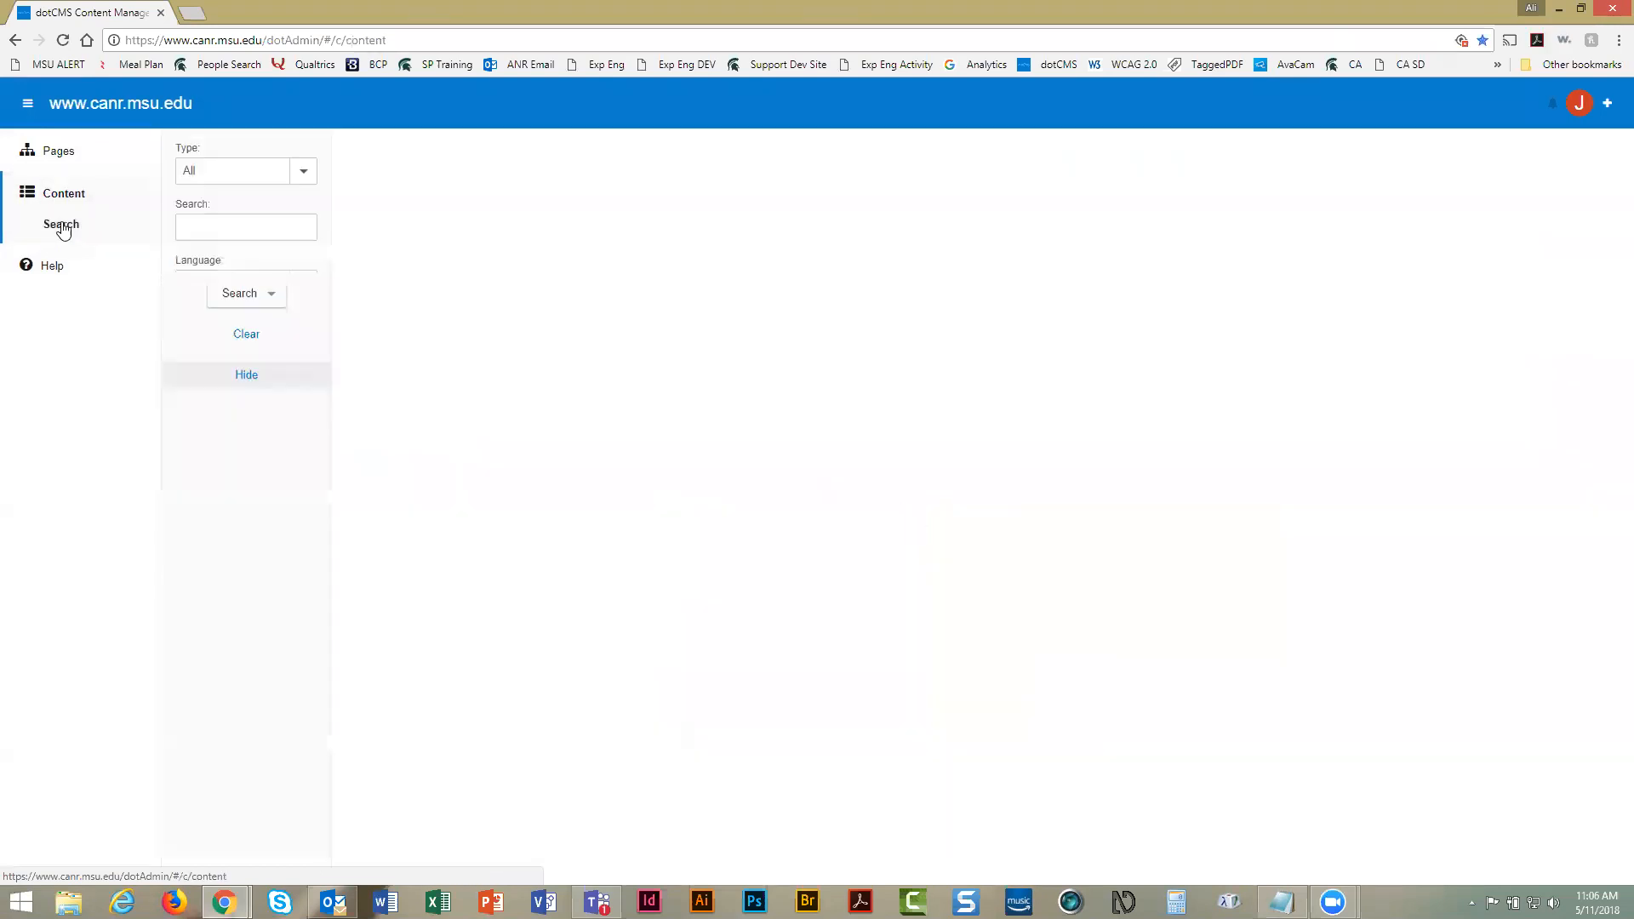
click(218, 498)
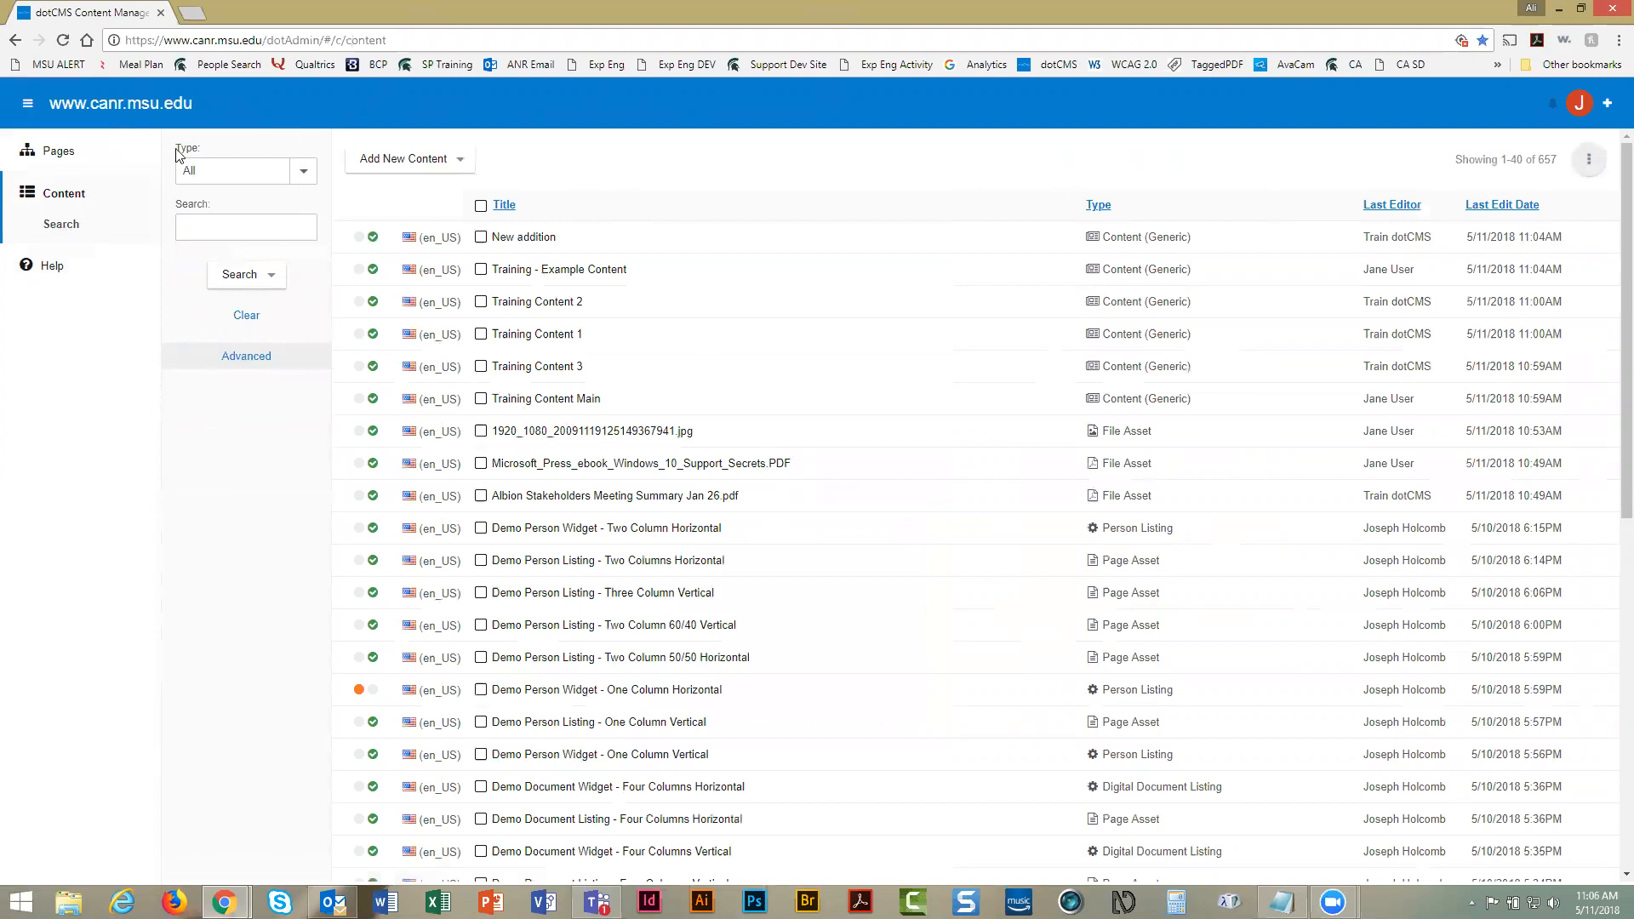
click(249, 363)
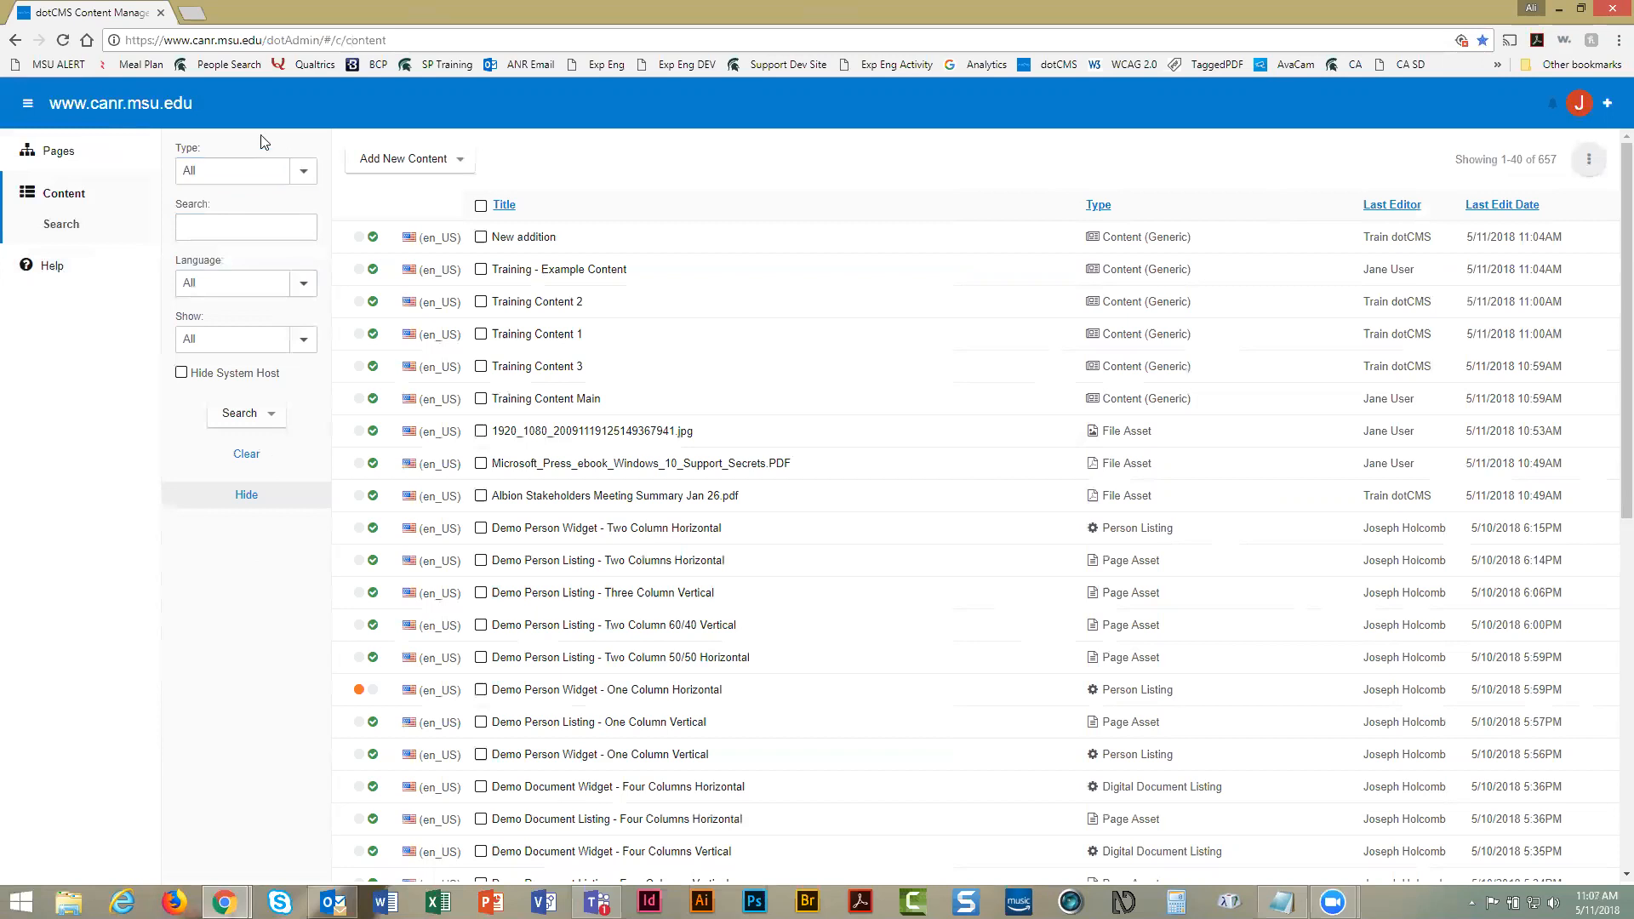
Drop down the Type filter to see the available content types
click(304, 171)
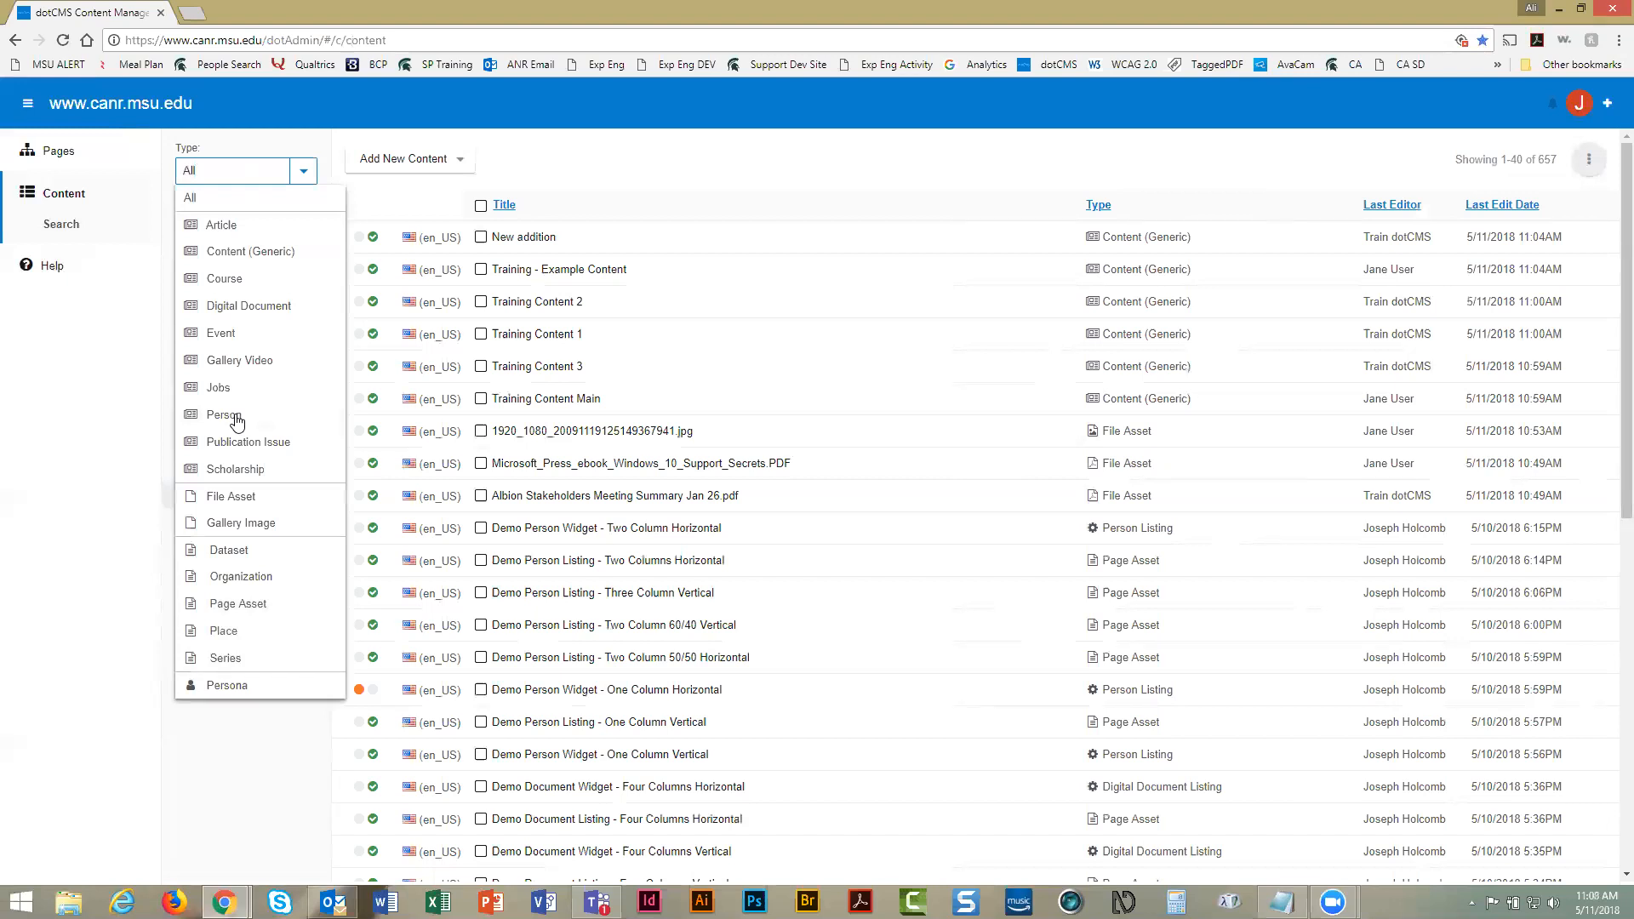
Filter the content search to type Event and review the 12 existing events
click(246, 340)
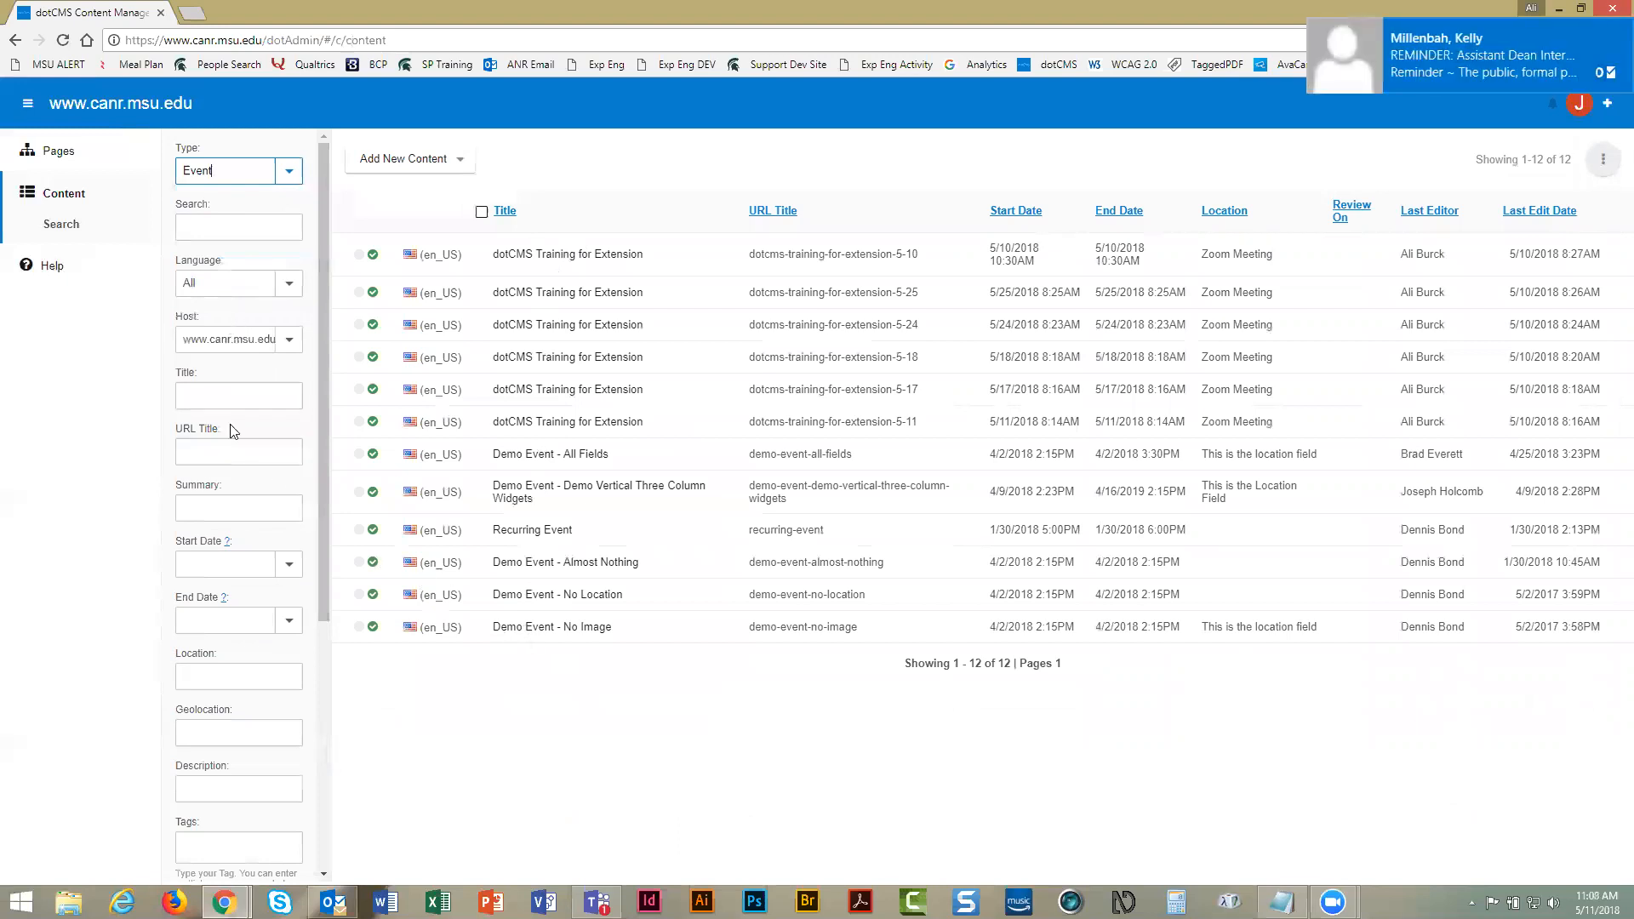
scroll(233, 613, down, 9)
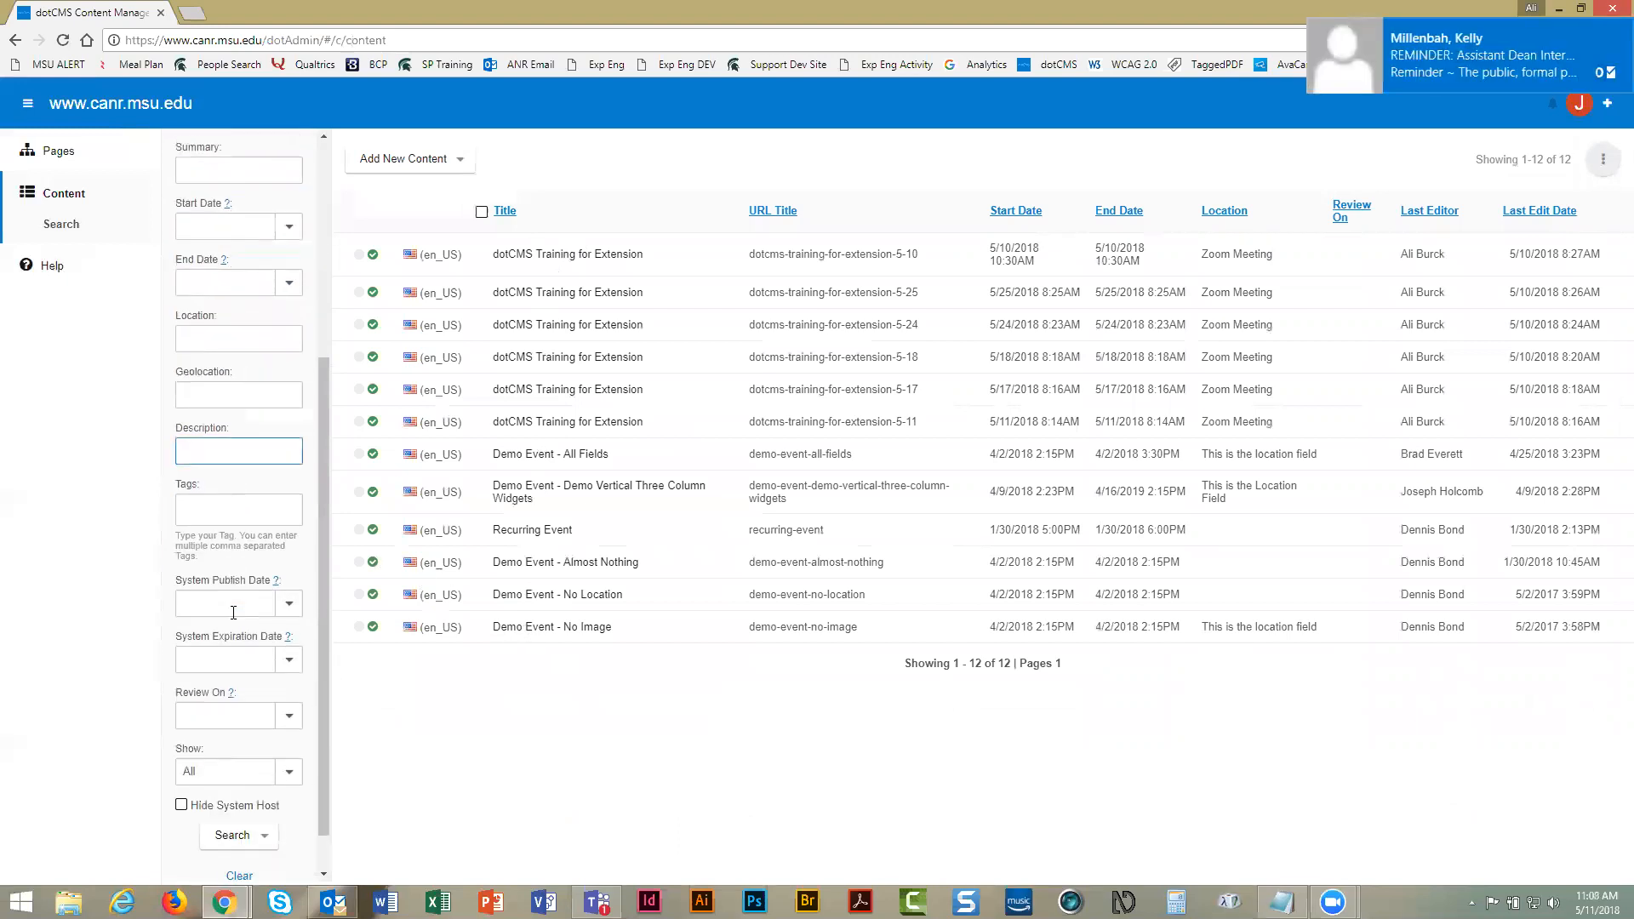
scroll(233, 613, up, 8)
scroll(233, 613, up, 1)
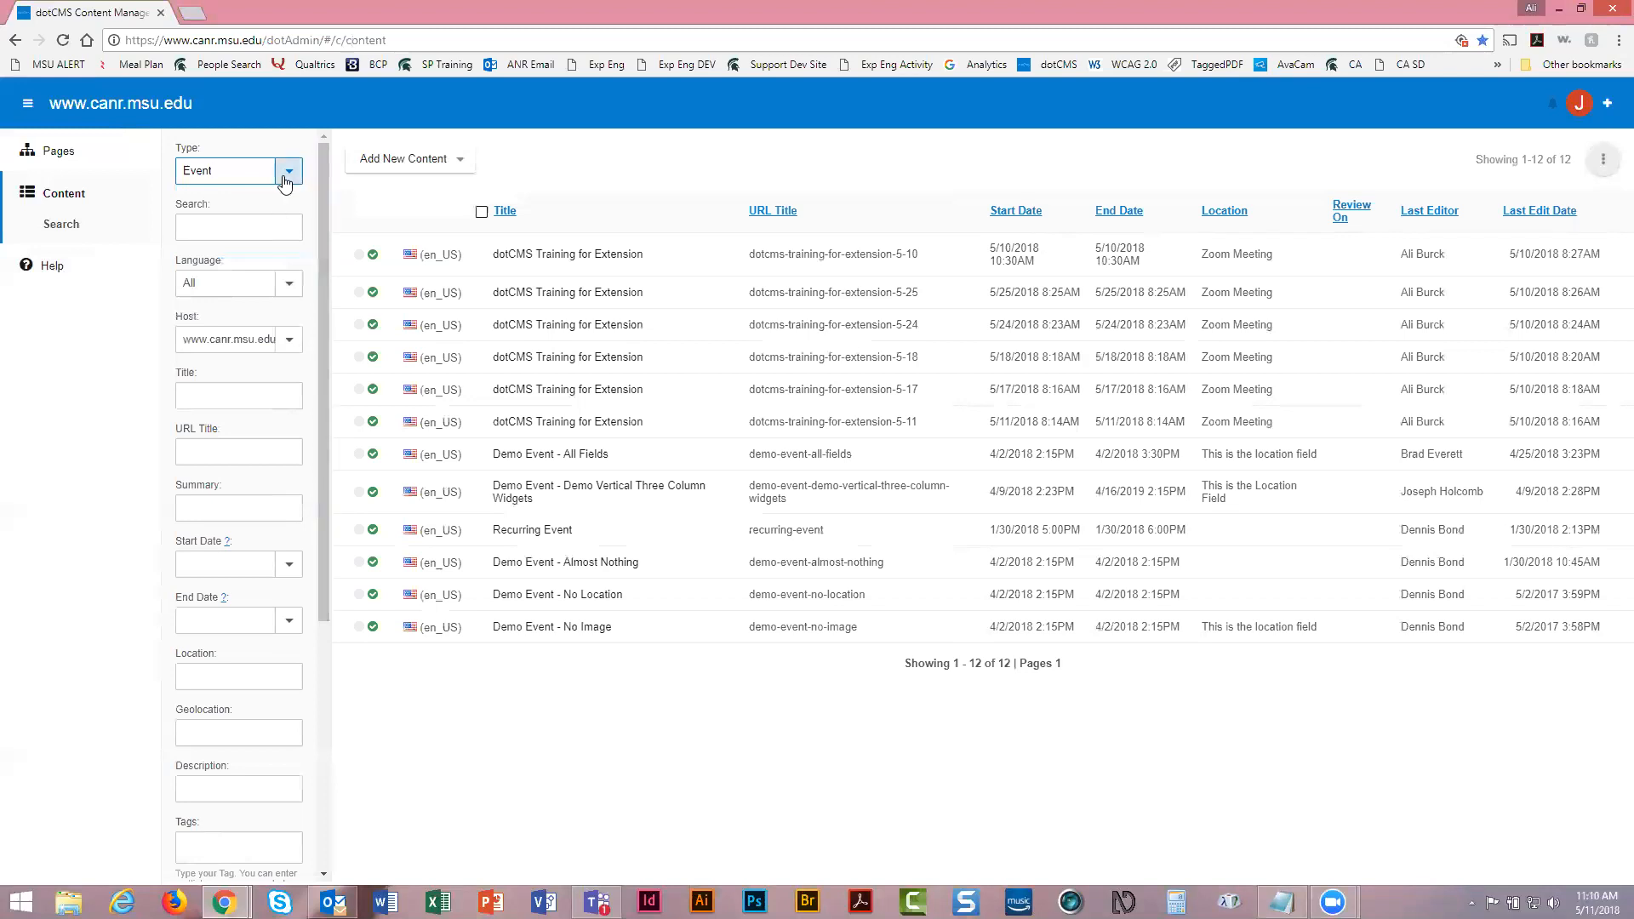
click(405, 166)
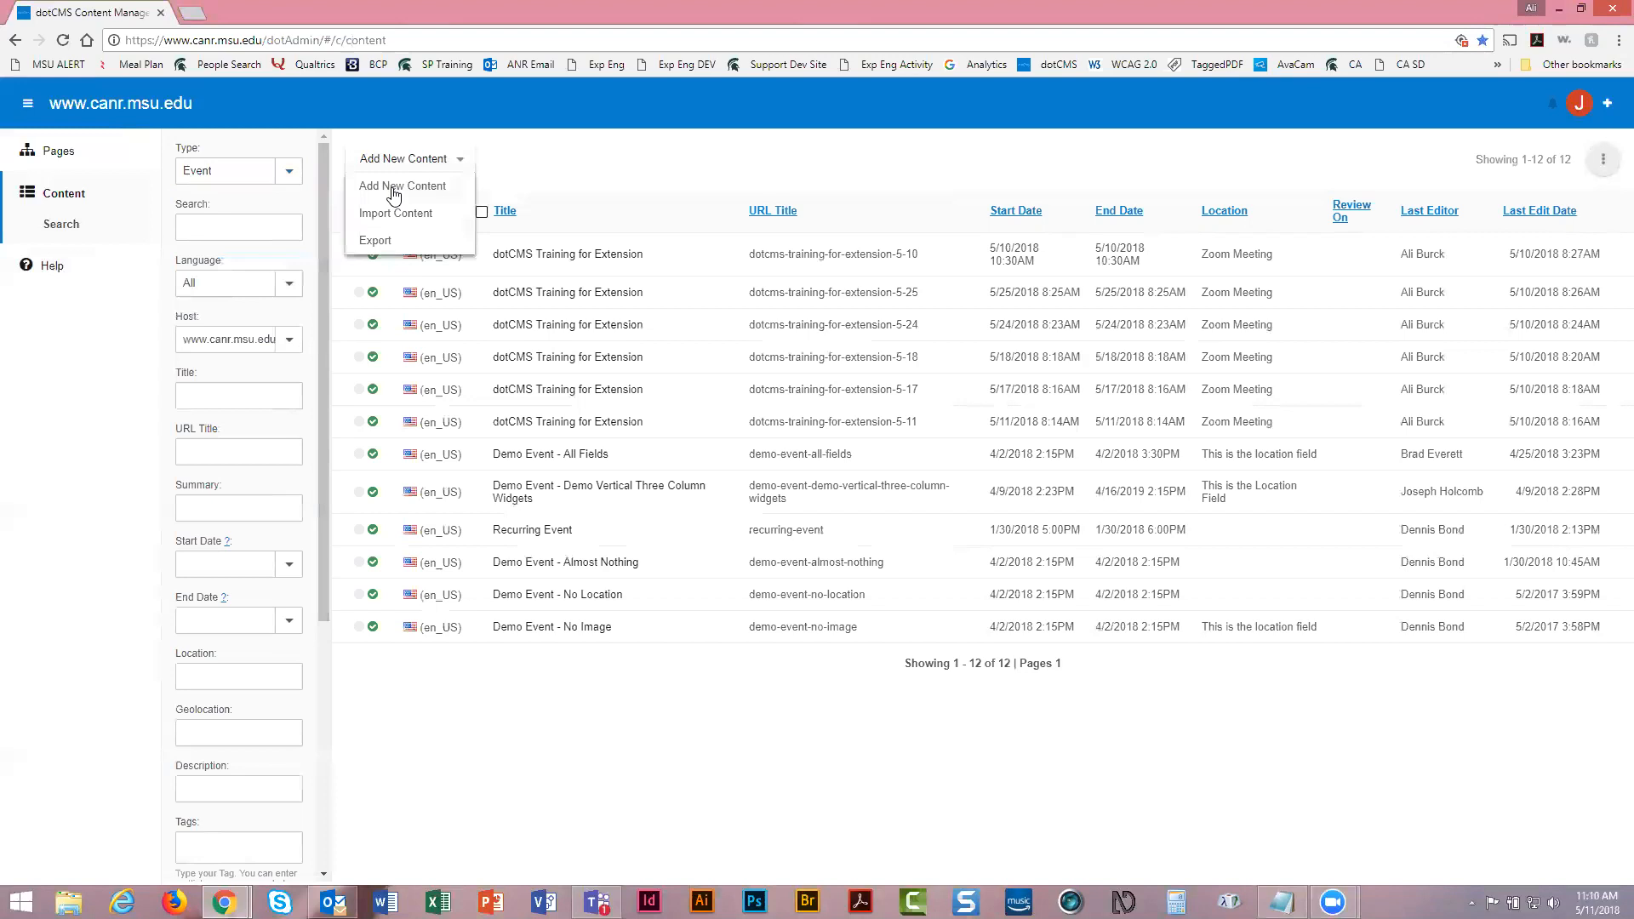
click(394, 189)
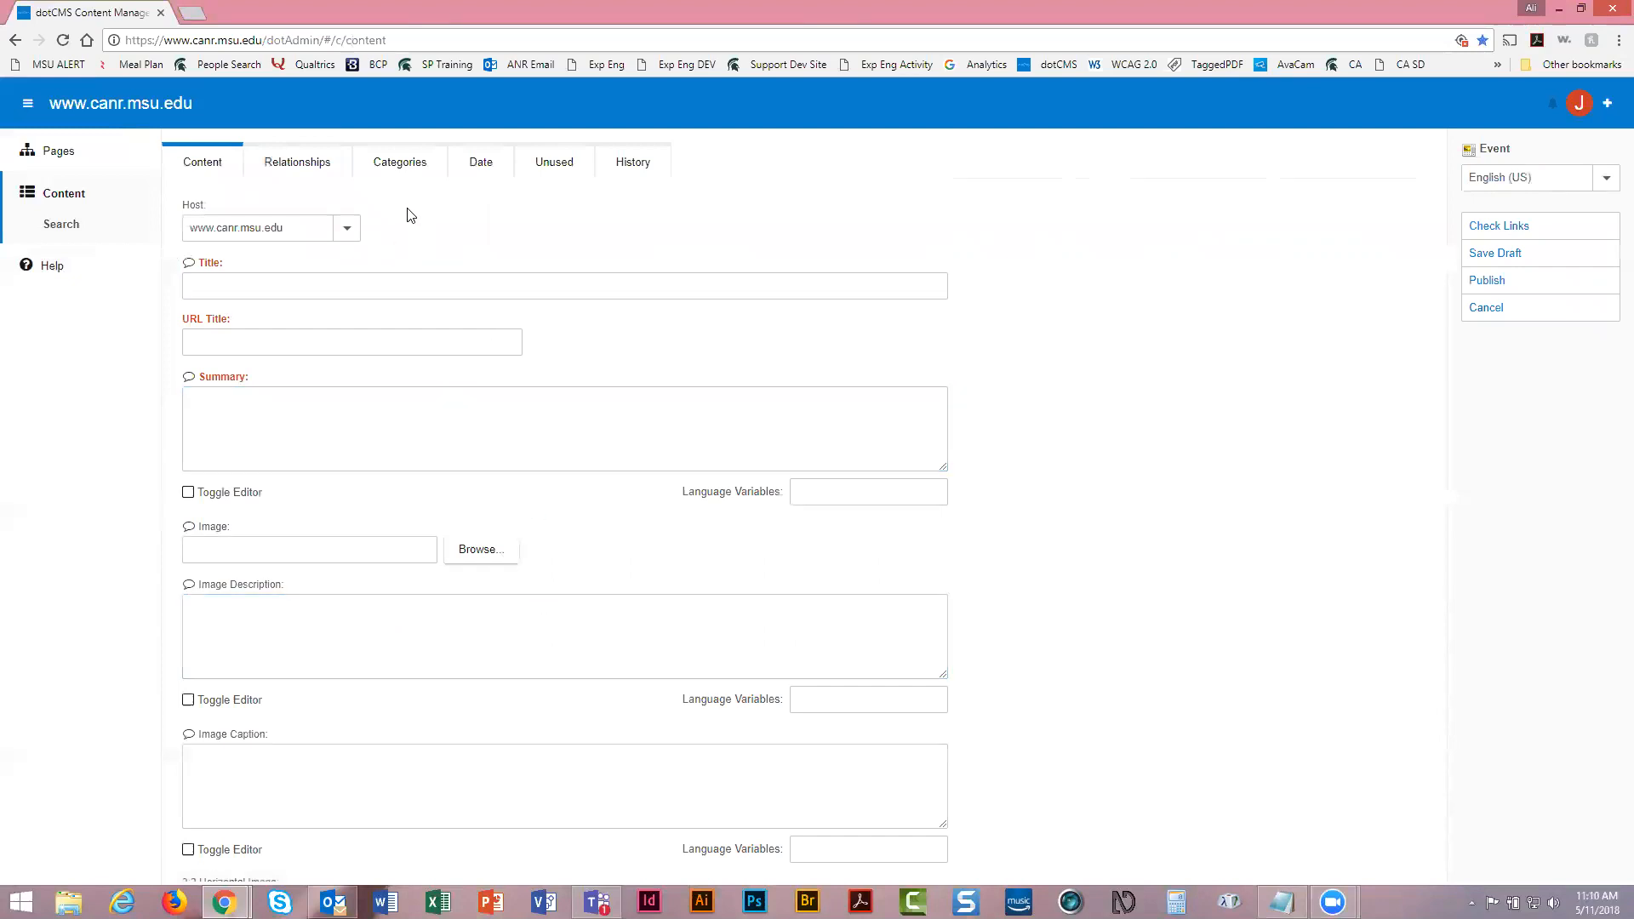
click(348, 230)
click(199, 261)
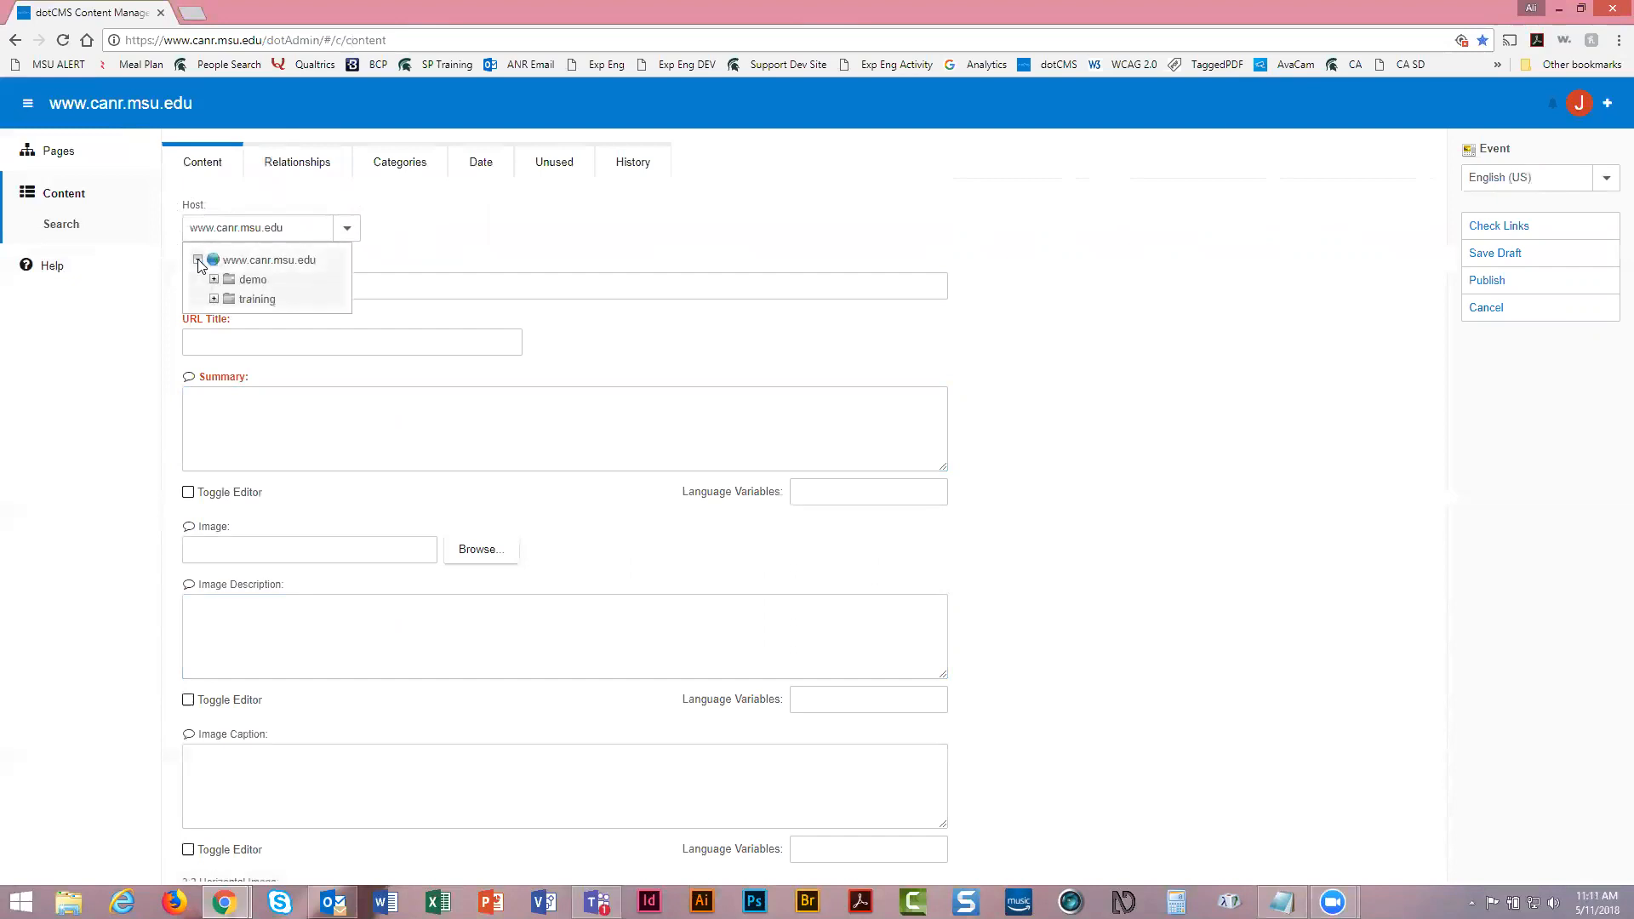
click(268, 303)
click(251, 286)
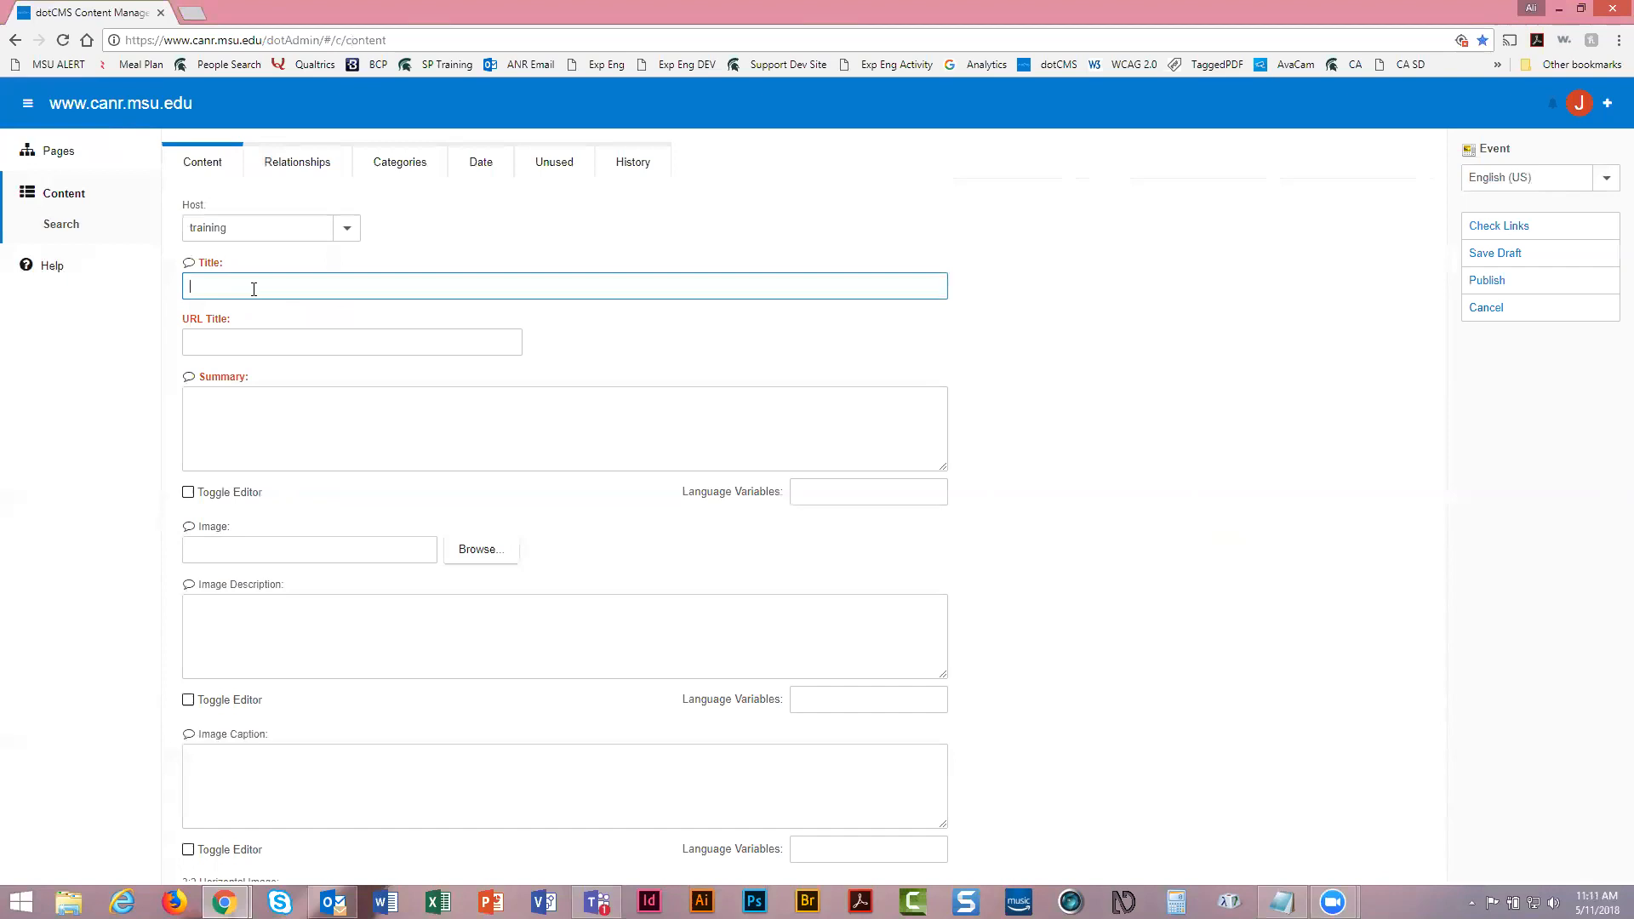
Enter 'Example Training Event' as the event's Title
text(Example Training Event)
mouse_move(190, 381)
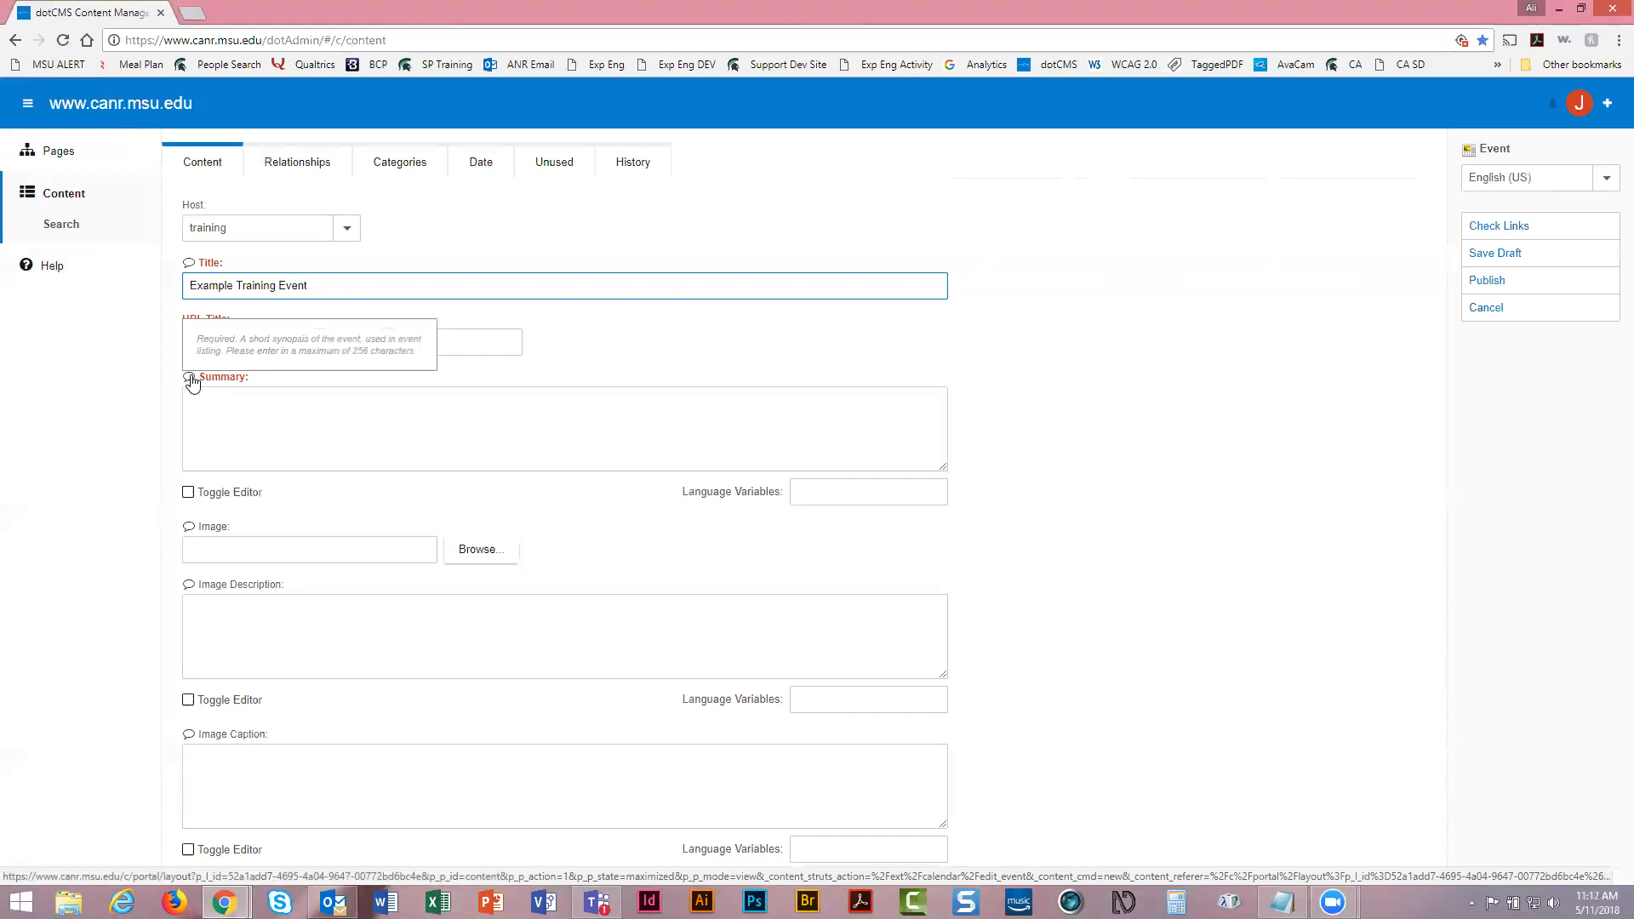
Fill the event Summary with 'This is an example event for training.'
click(233, 410)
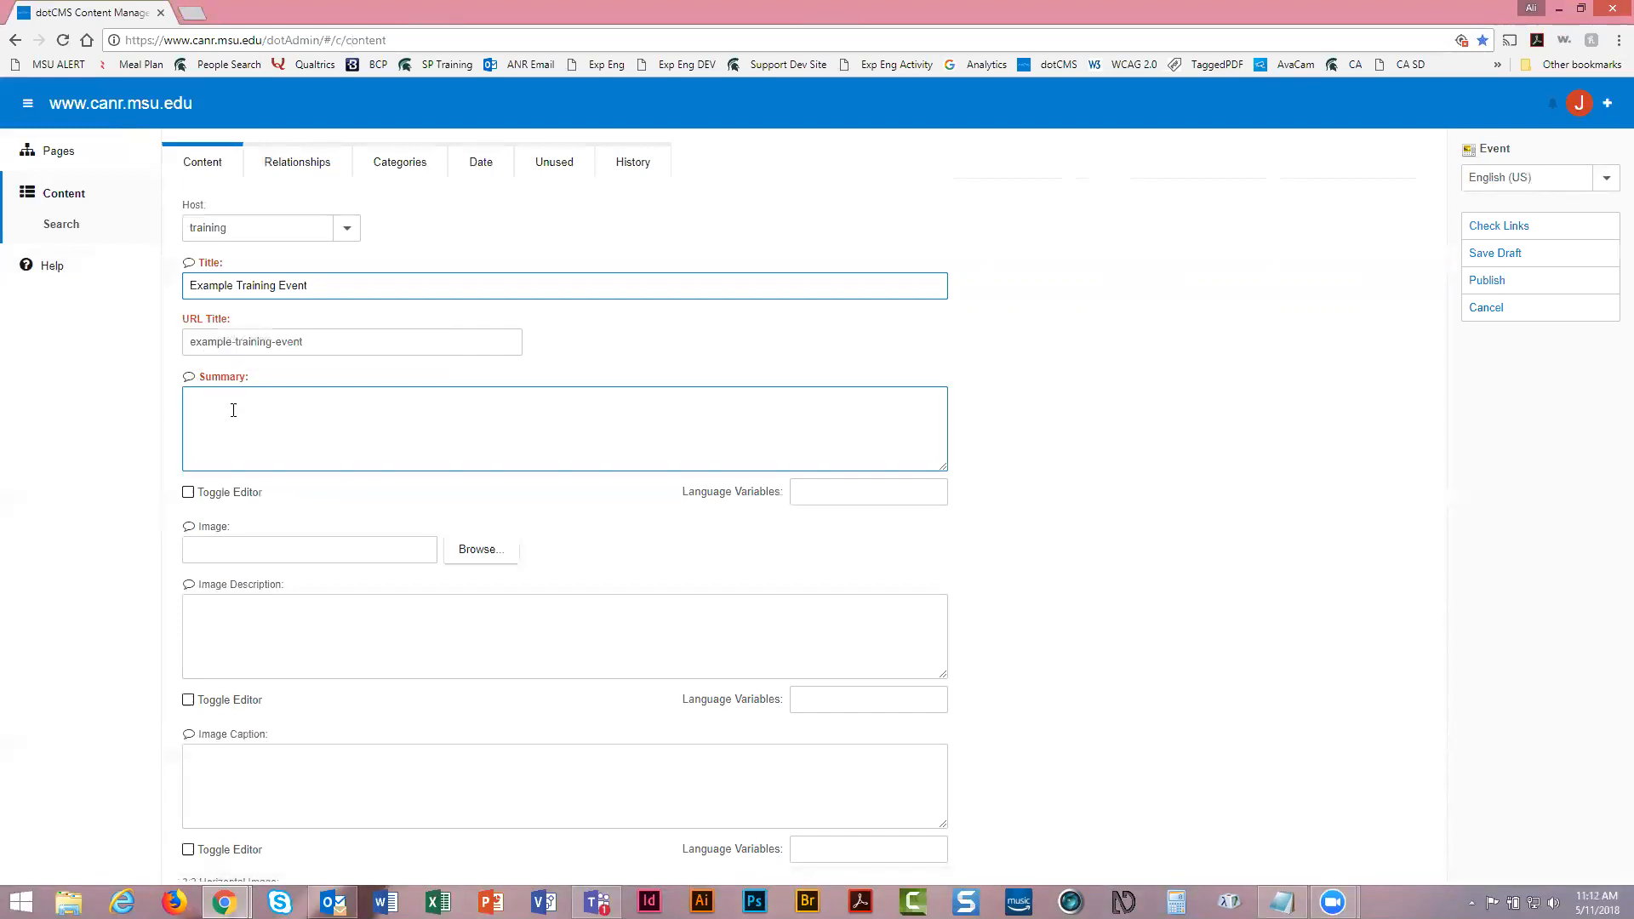
click(235, 403)
text(This is an ex)
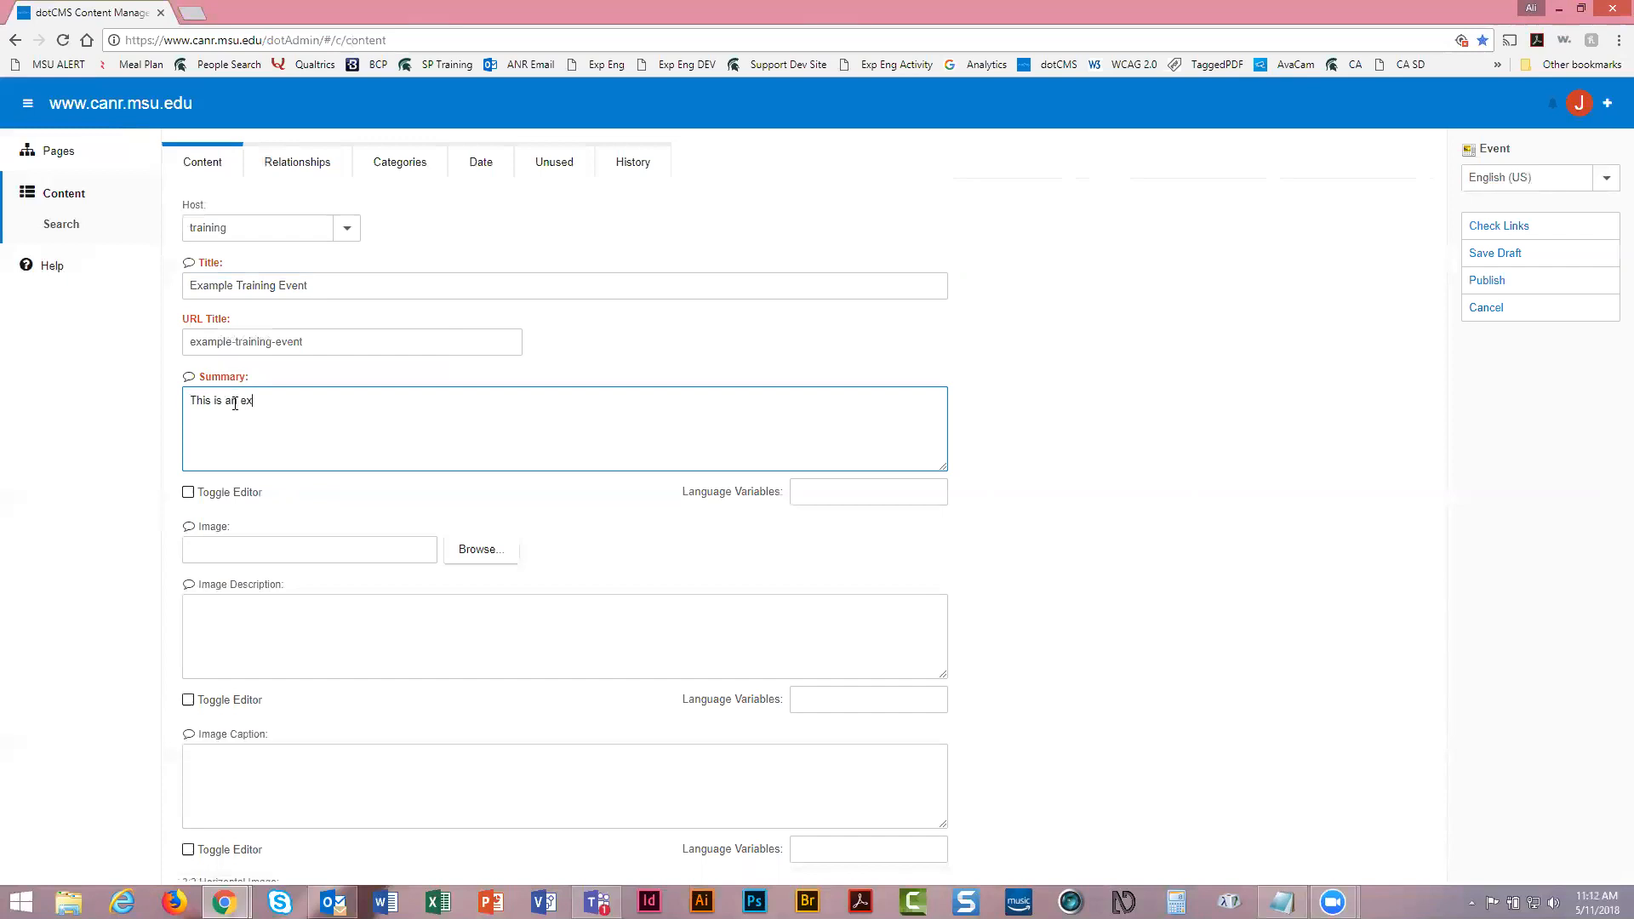
text(ample event for training.)
click(318, 511)
scroll(317, 511, down, 2)
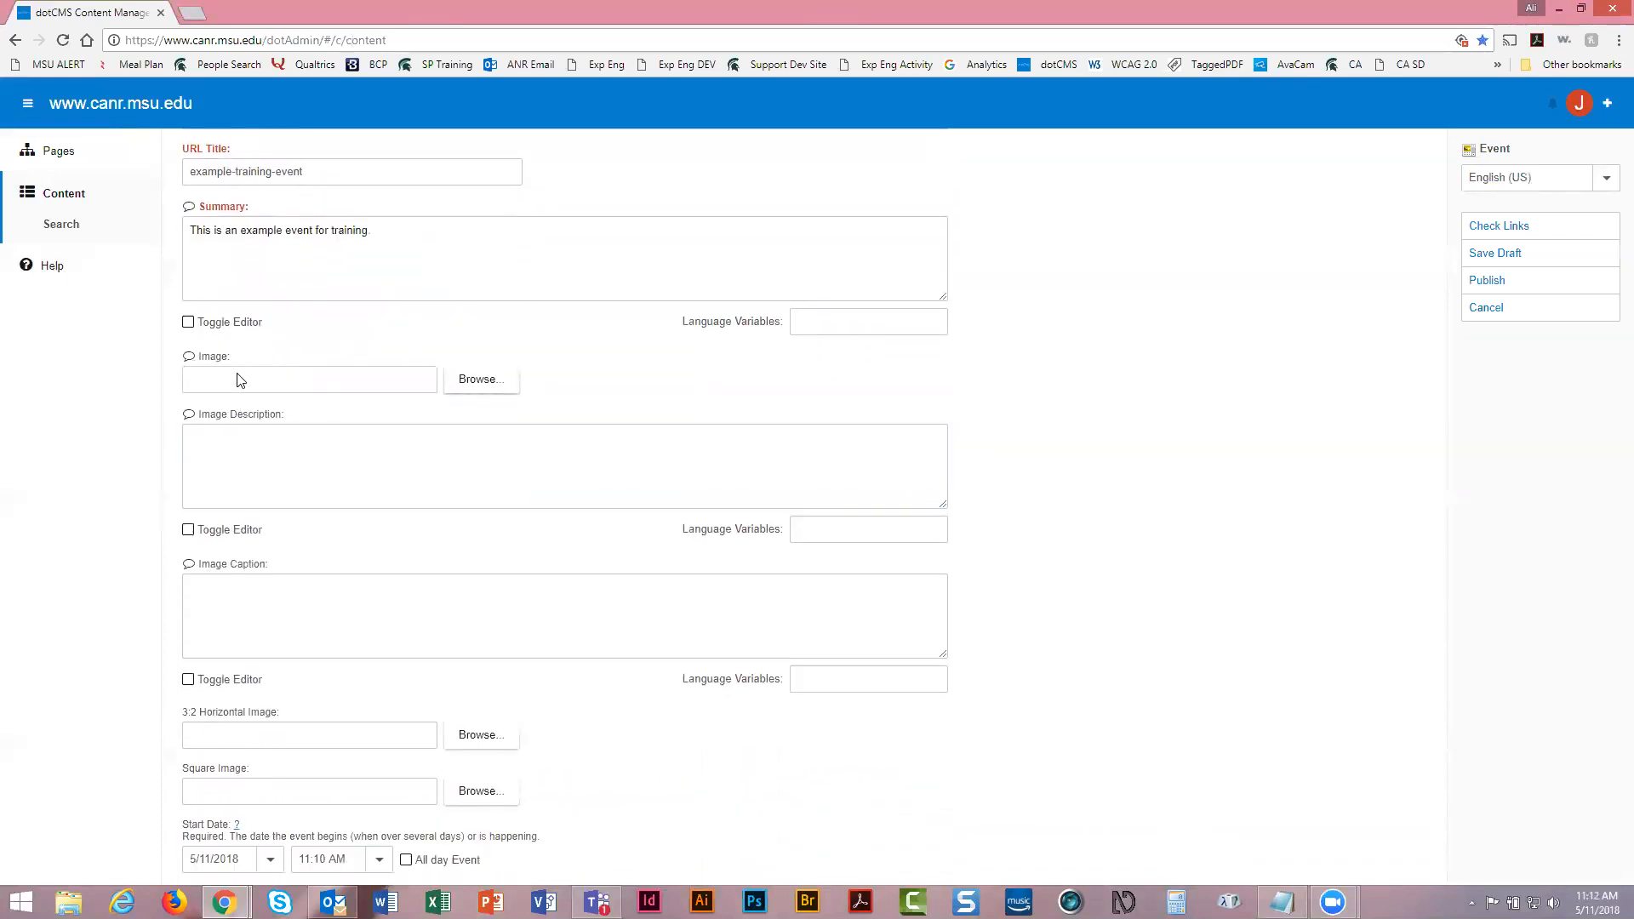
click(481, 379)
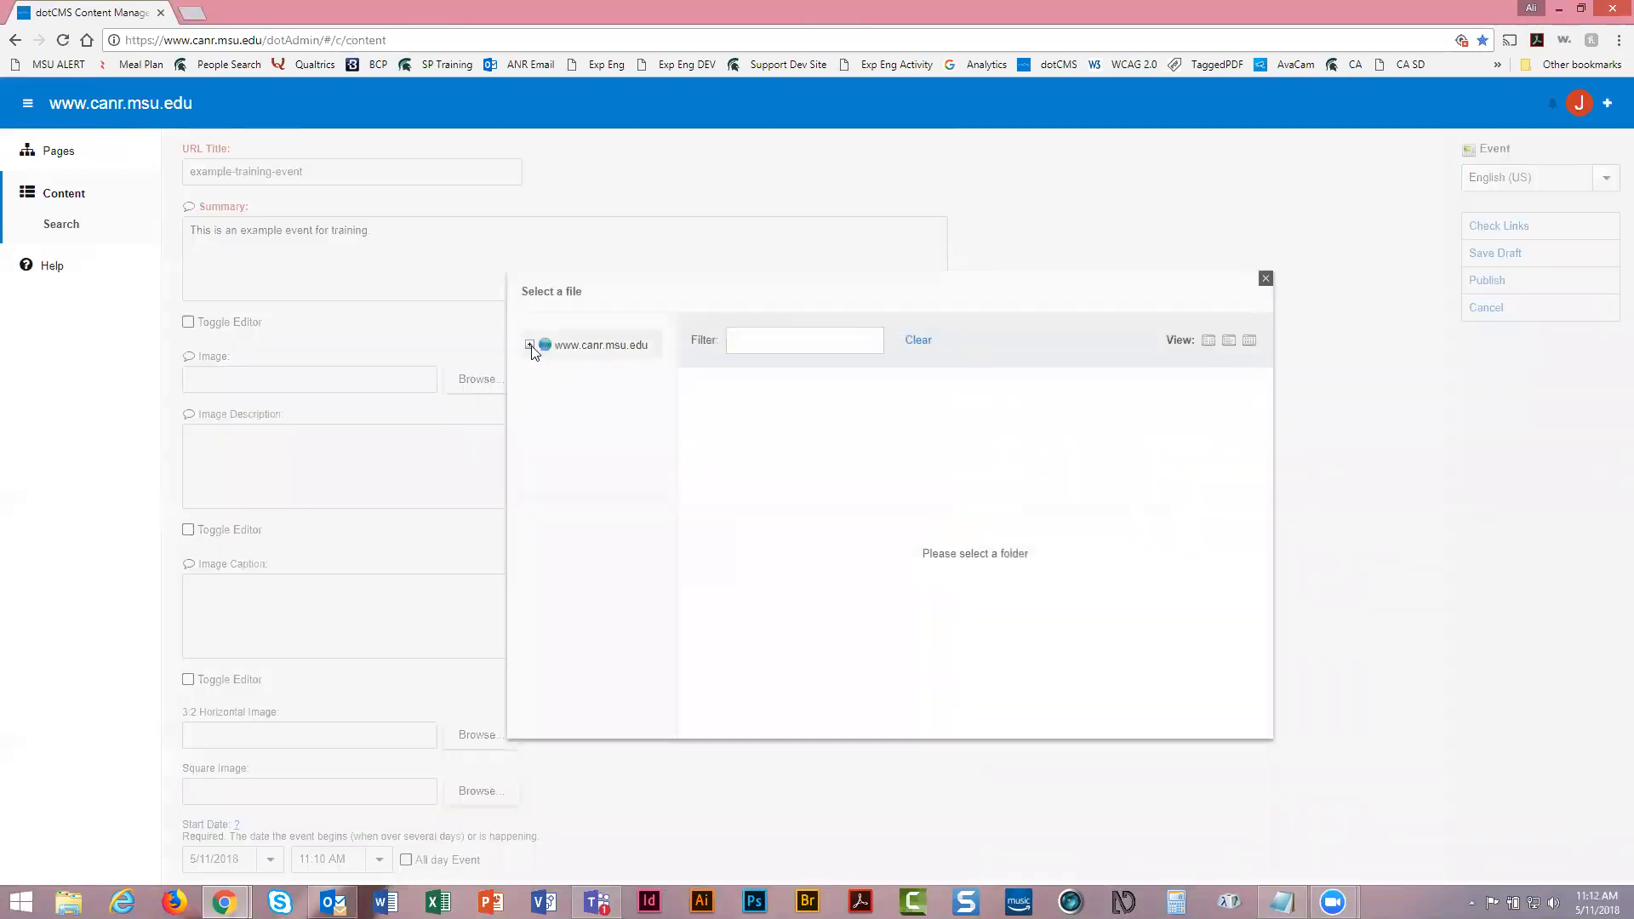
click(531, 345)
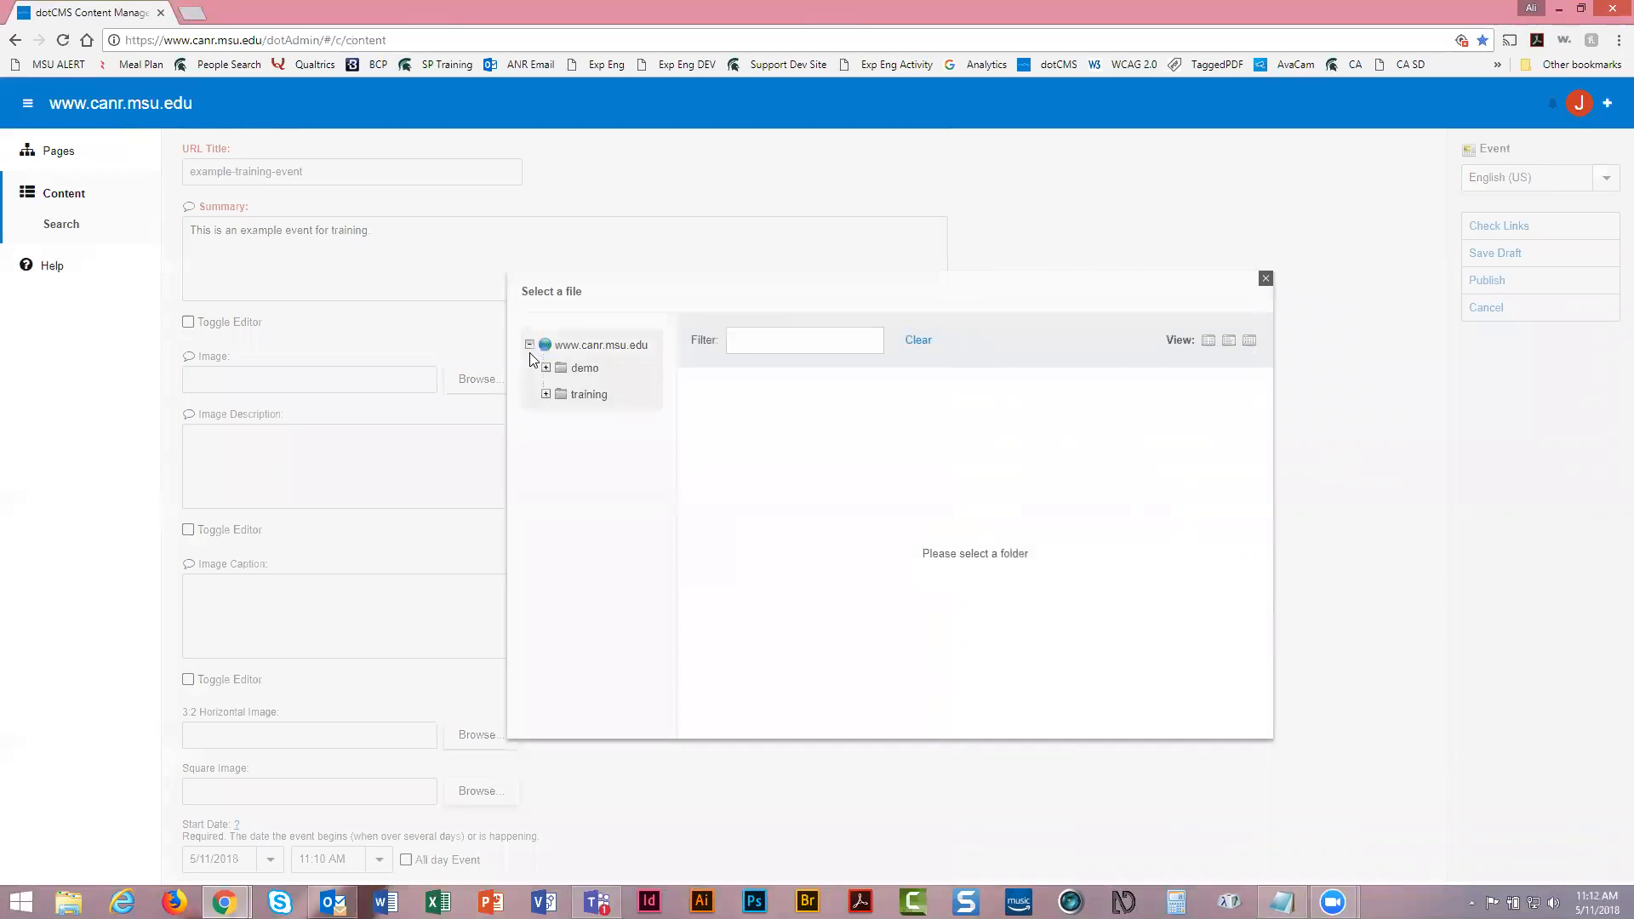
click(546, 394)
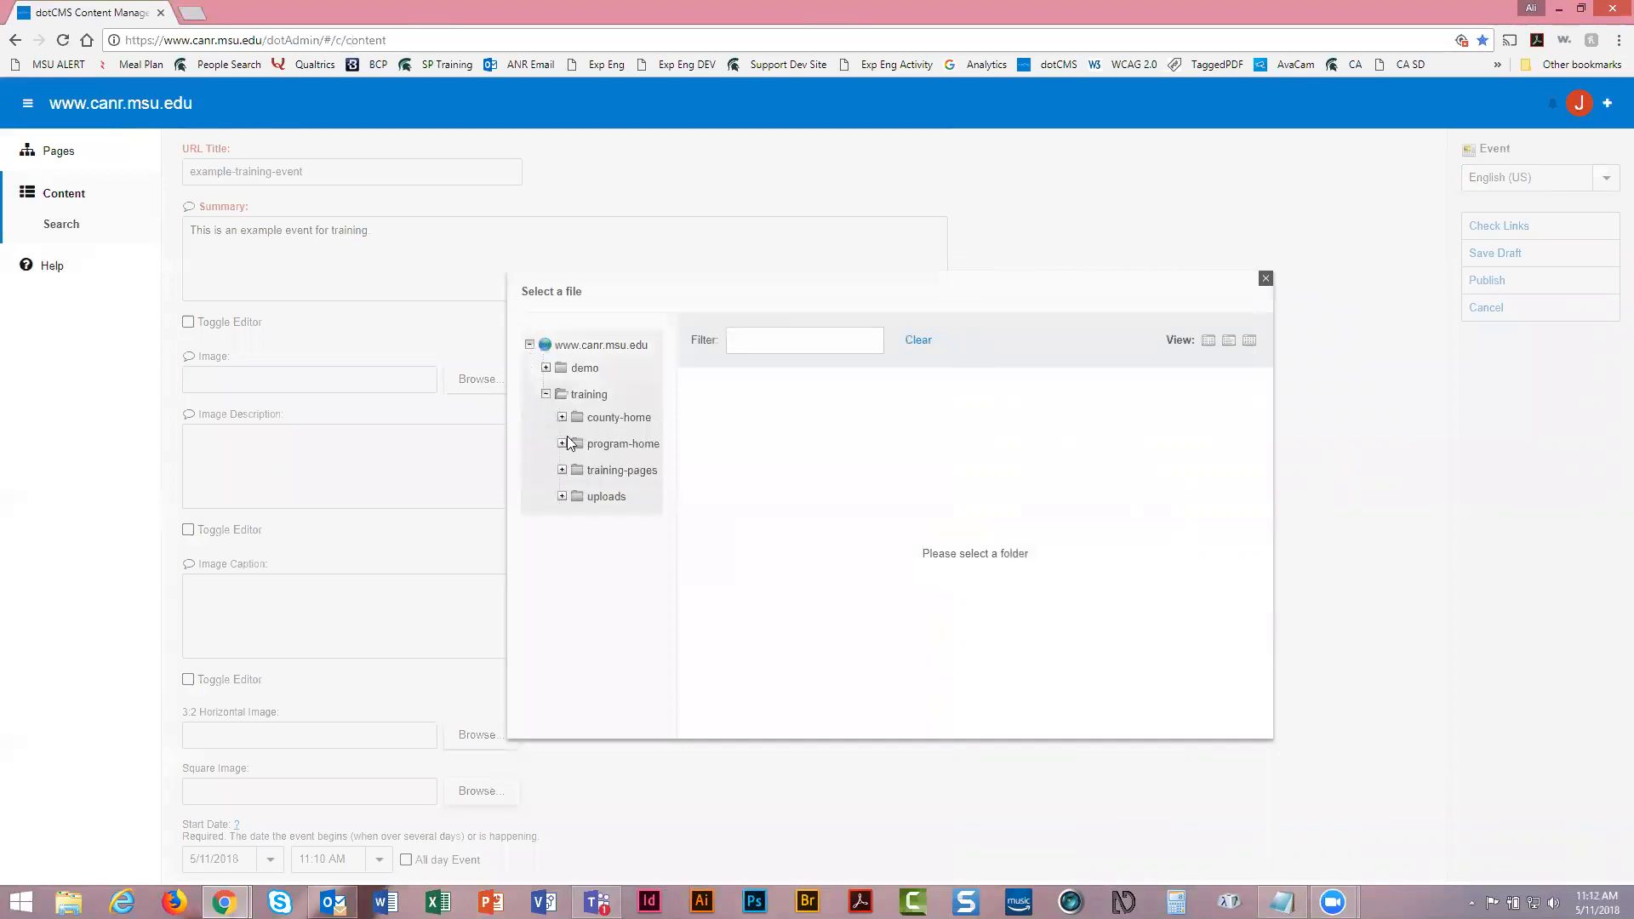
click(562, 496)
click(619, 549)
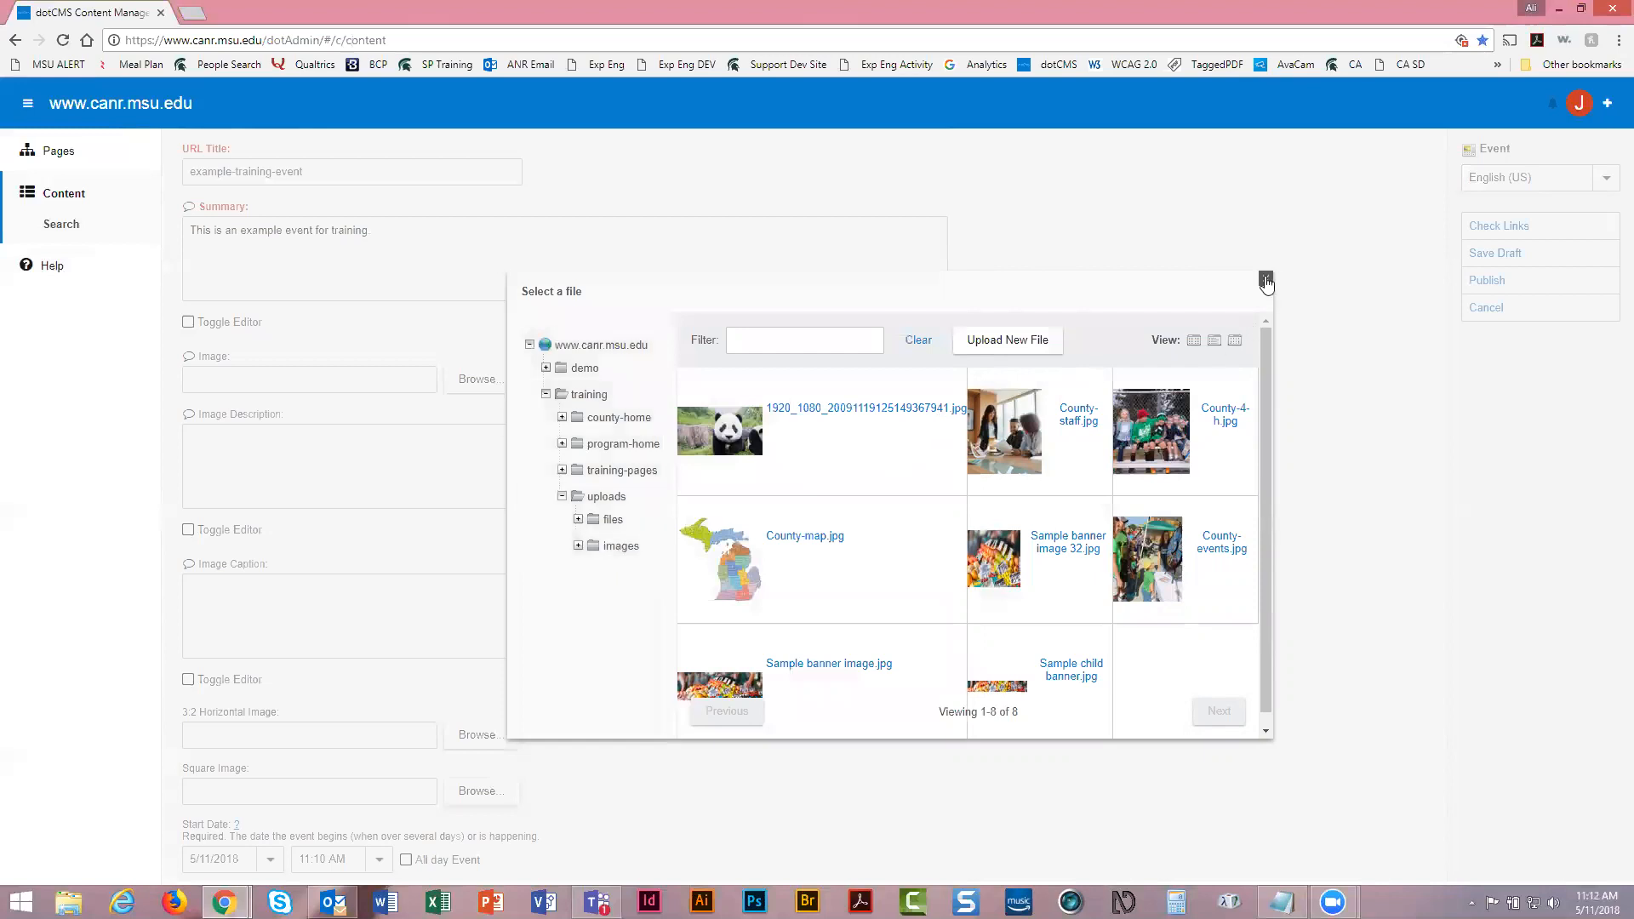
click(1264, 280)
click(681, 427)
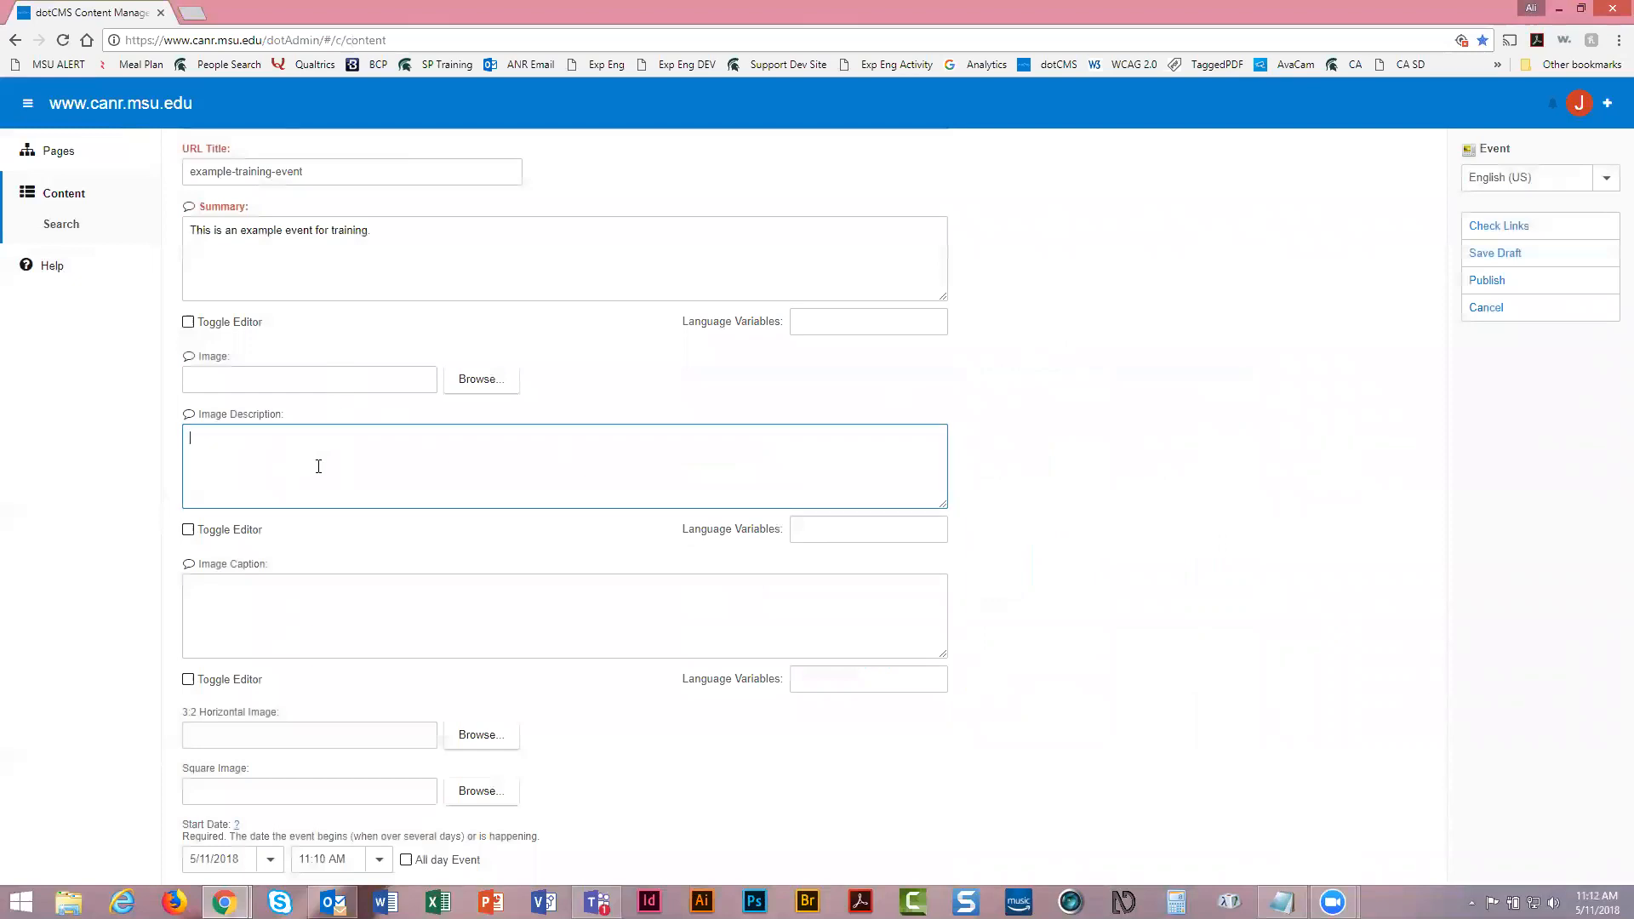
scroll(317, 426, down, 1)
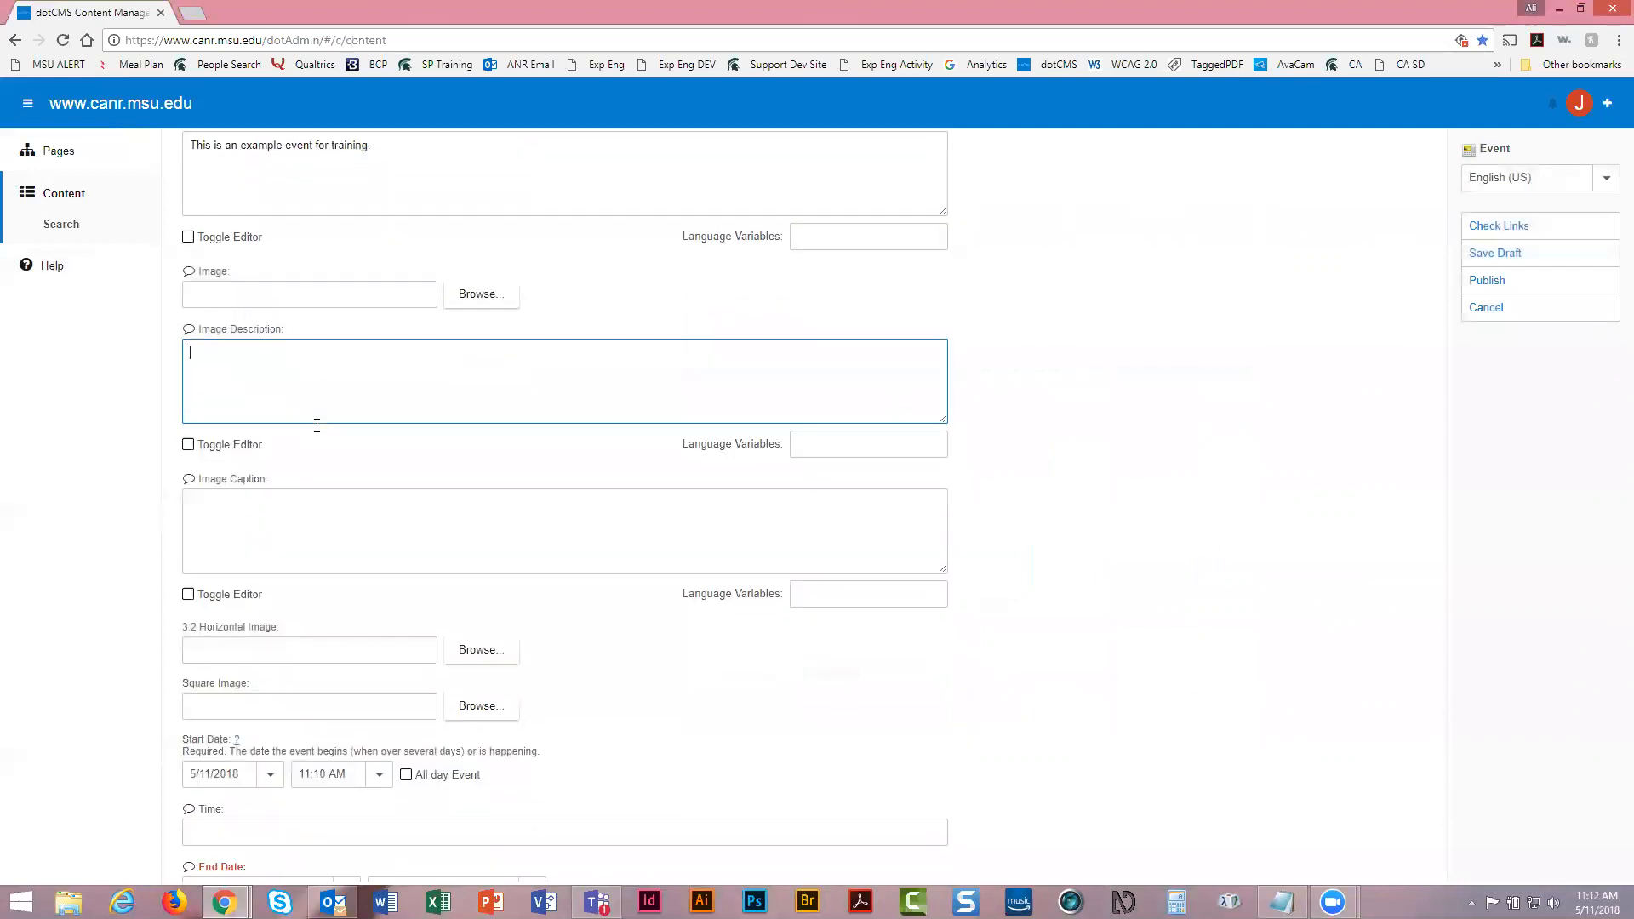
click(323, 518)
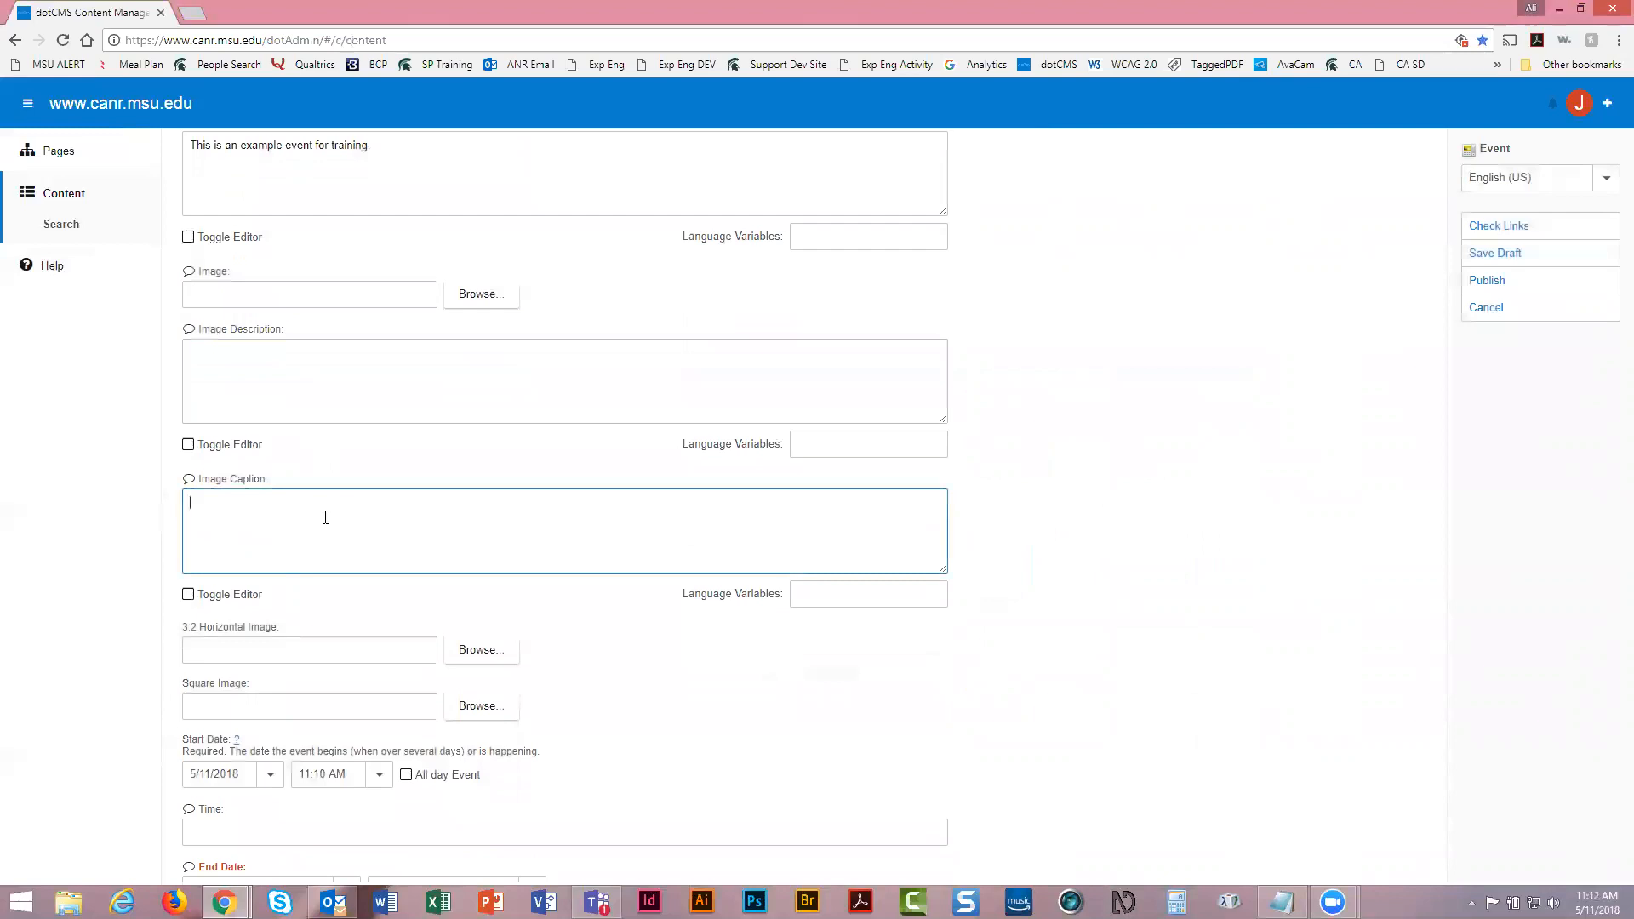
scroll(325, 517, down, 2)
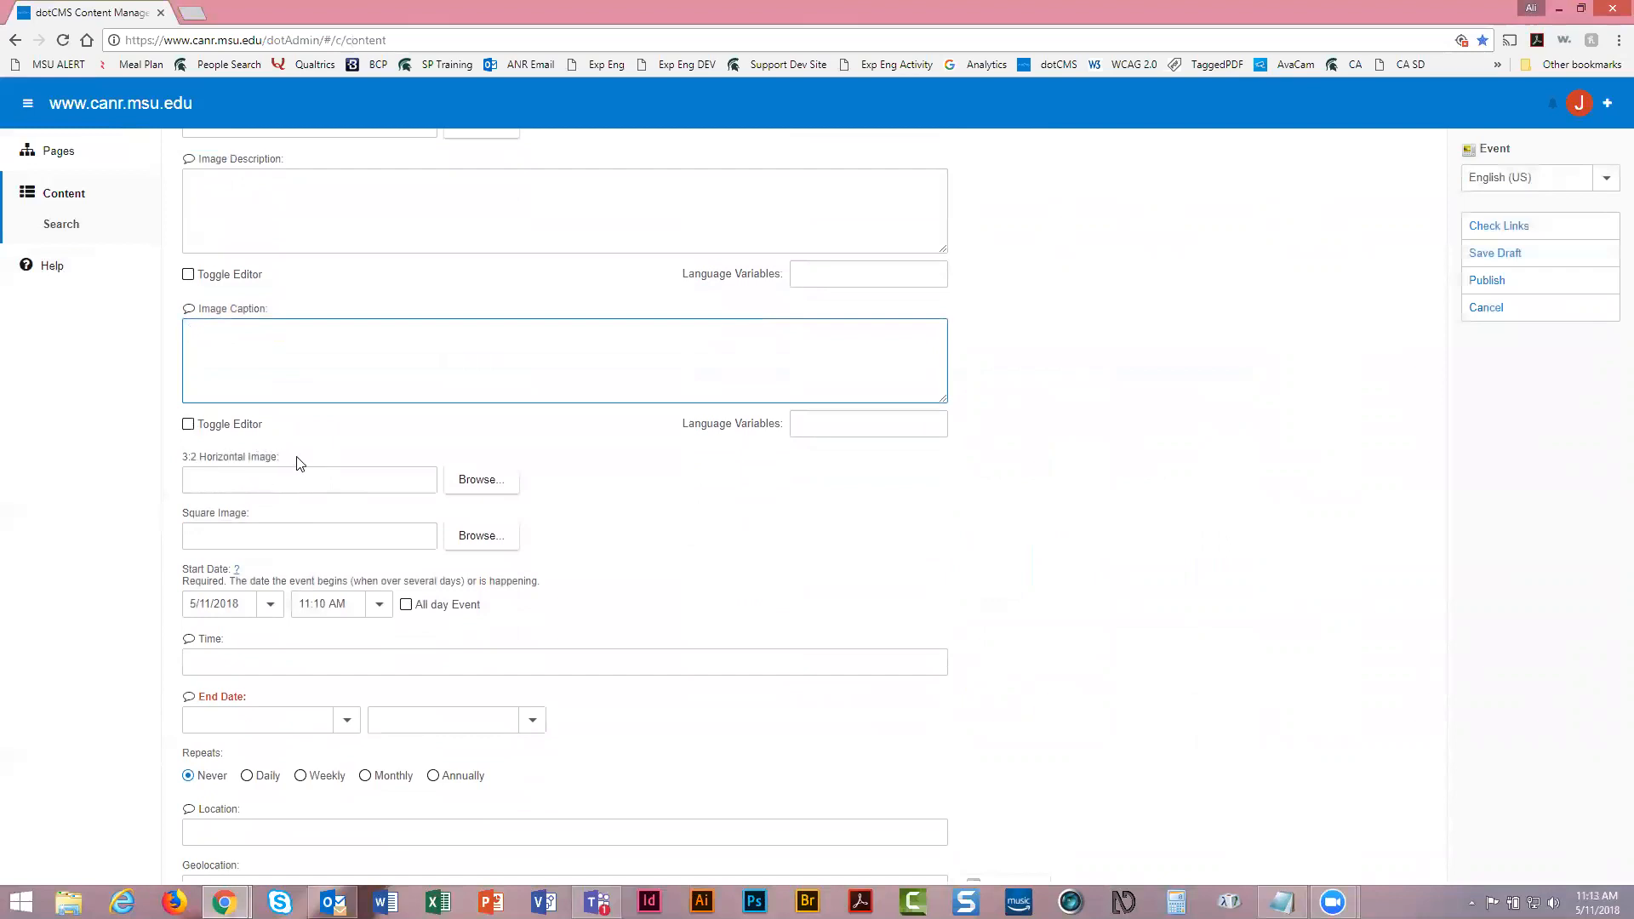
scroll(299, 463, up, 1)
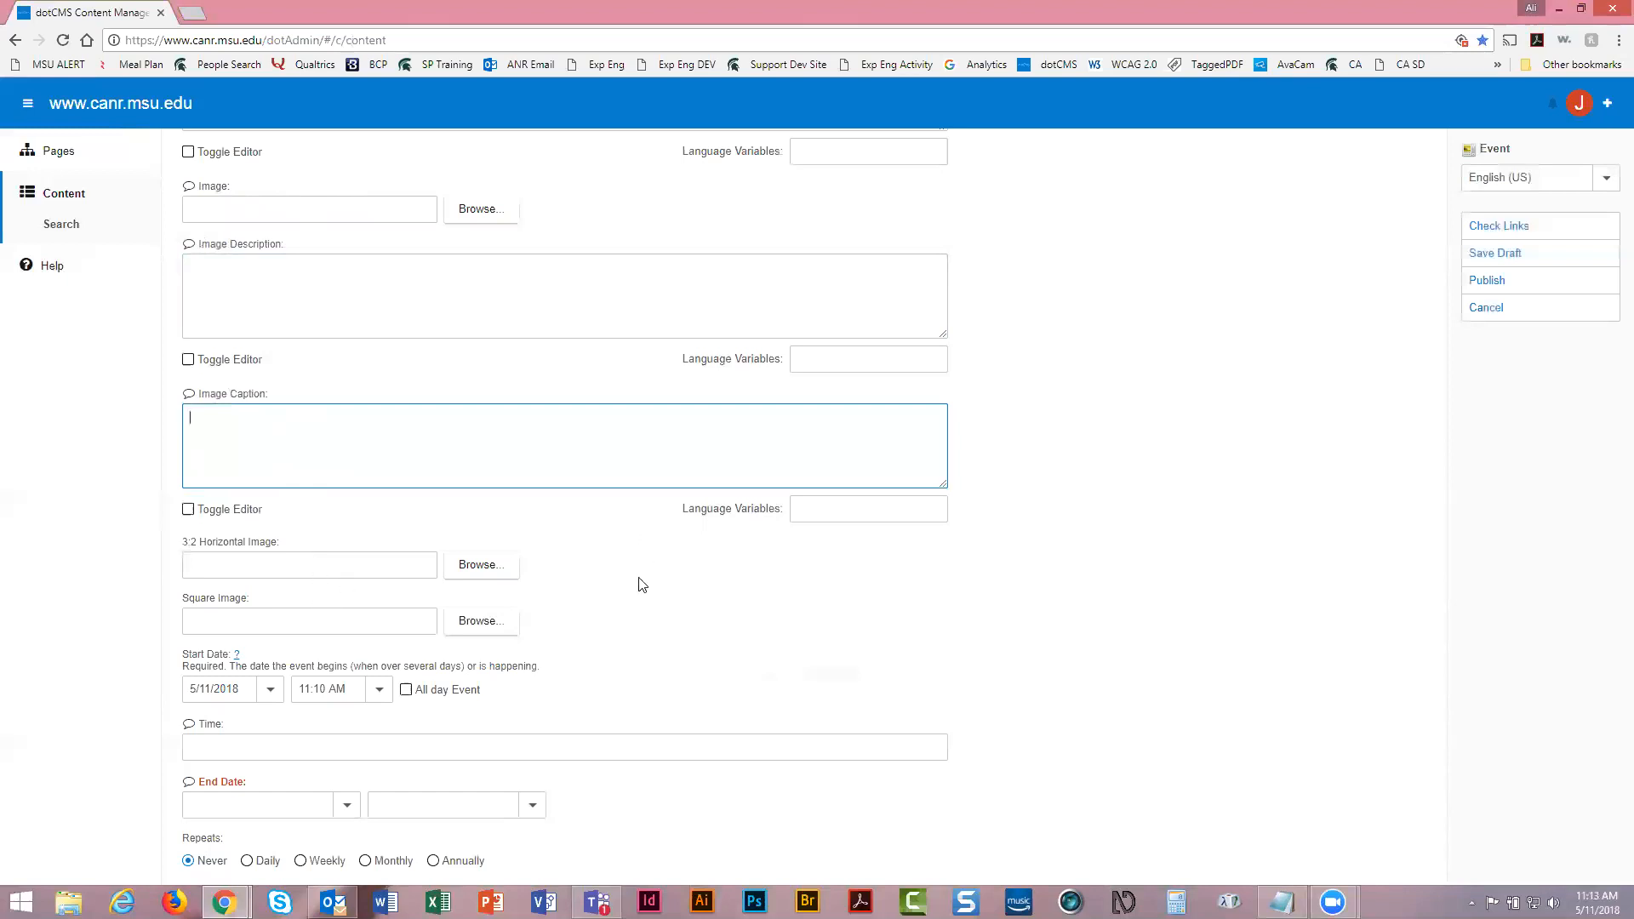
scroll(640, 585, down, 3)
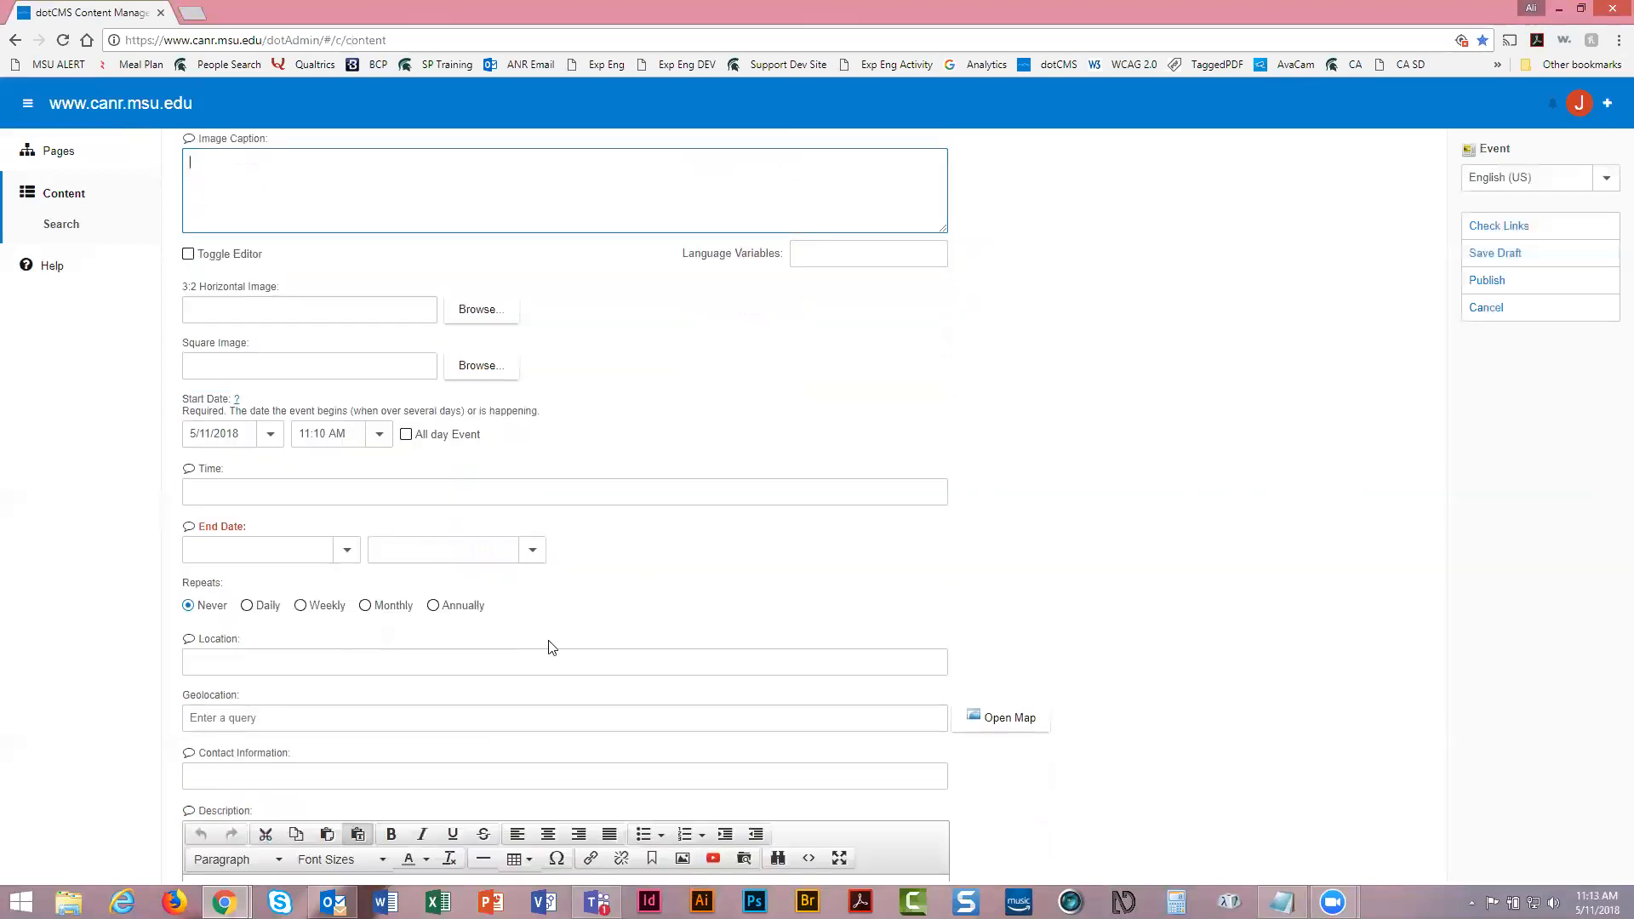
Set the event date to May 17, 2018 and enter the time 10:30AM - 12:00PM
click(271, 436)
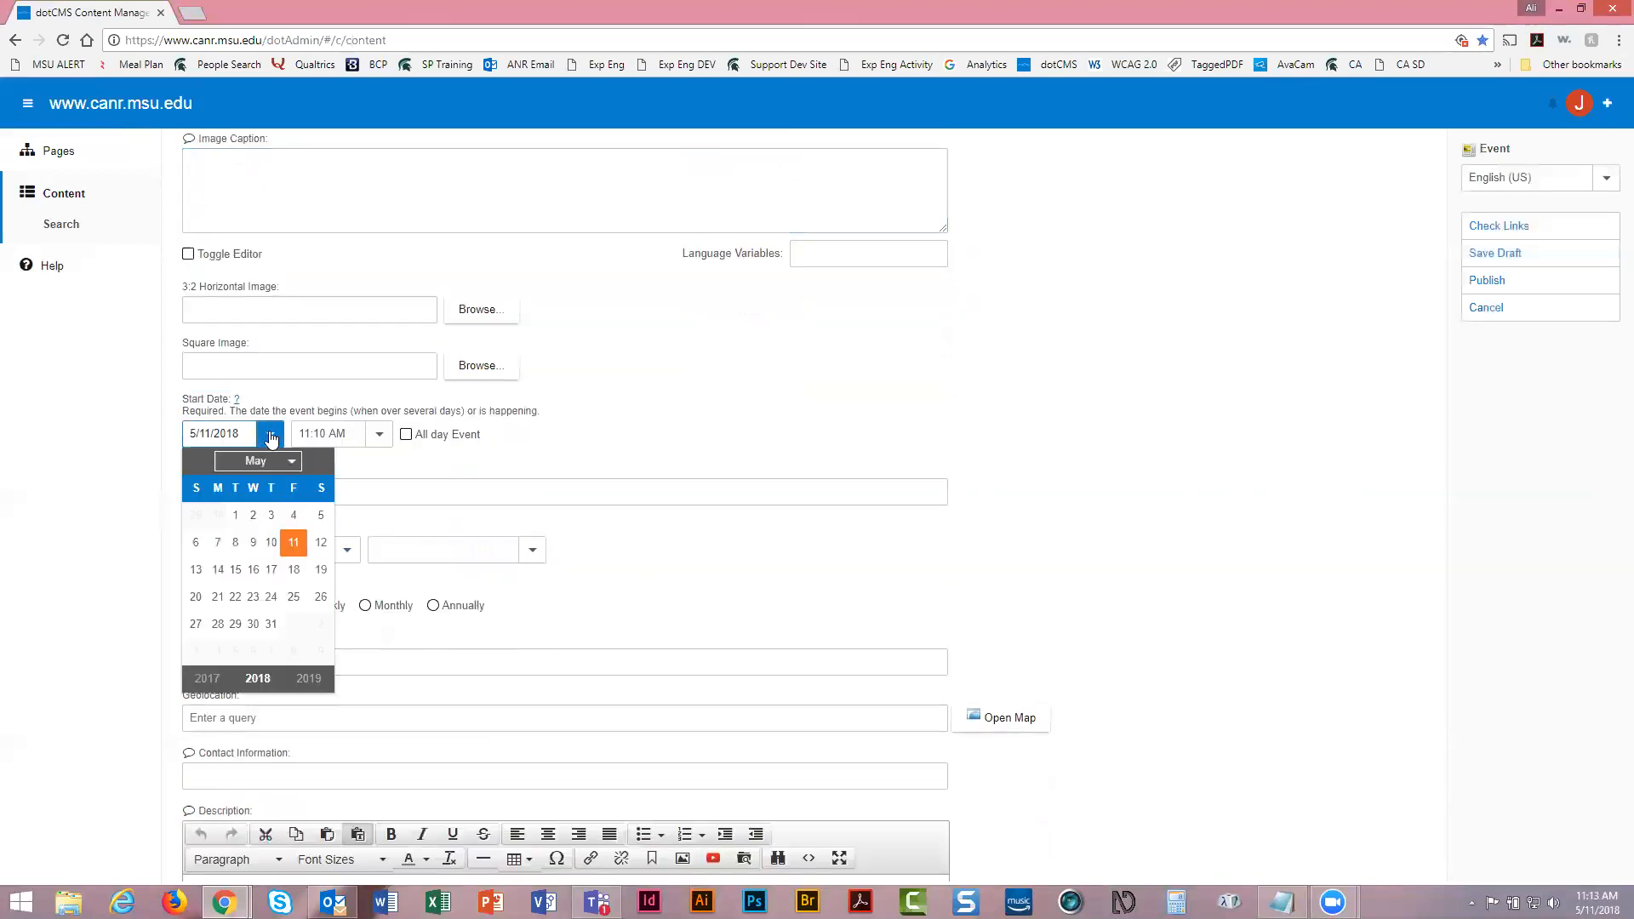
click(272, 570)
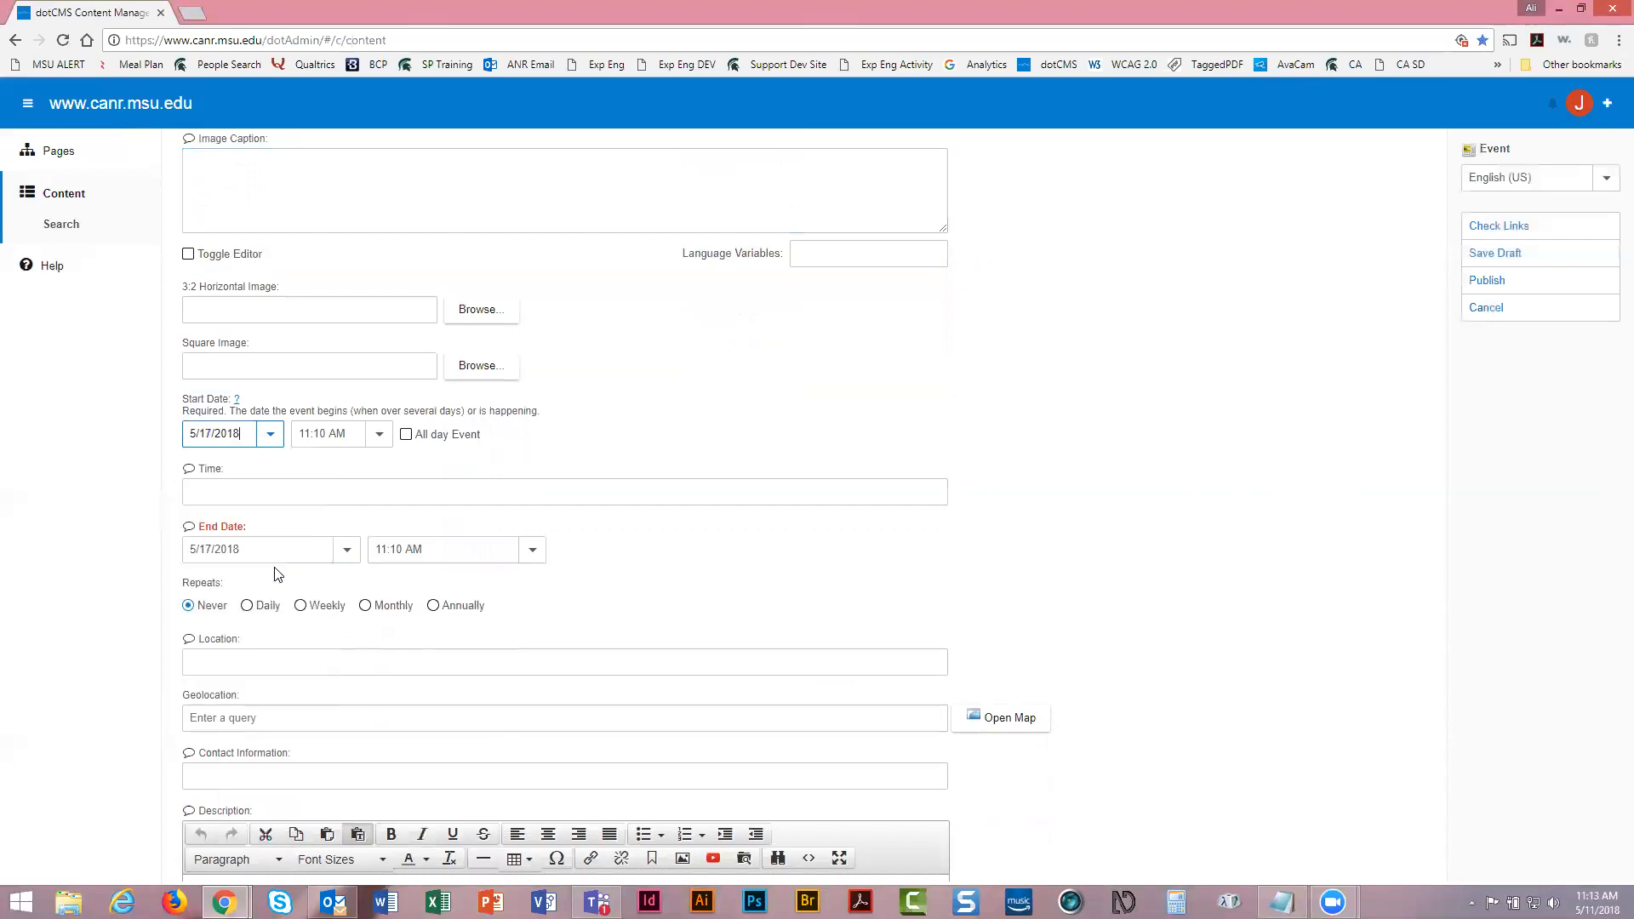
click(249, 492)
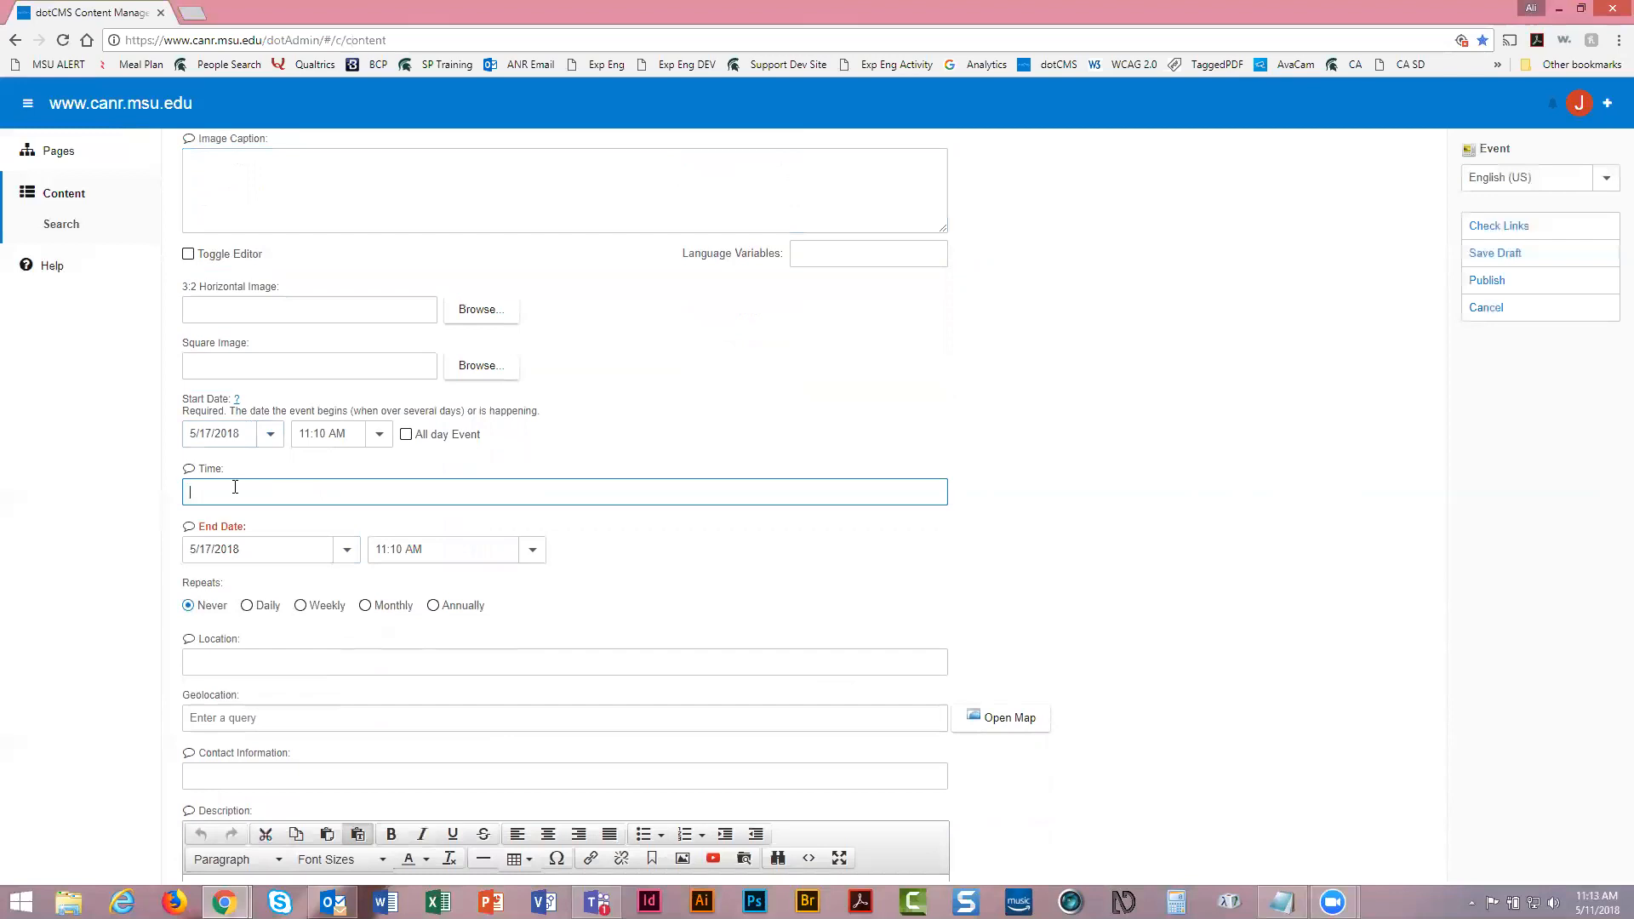
text(10:30AM - 12:)
text( 00PM)
Enter 'MSU Pavillion' as the event's Location
click(458, 461)
scroll(458, 459, down, 1)
scroll(458, 464, down, 2)
click(240, 492)
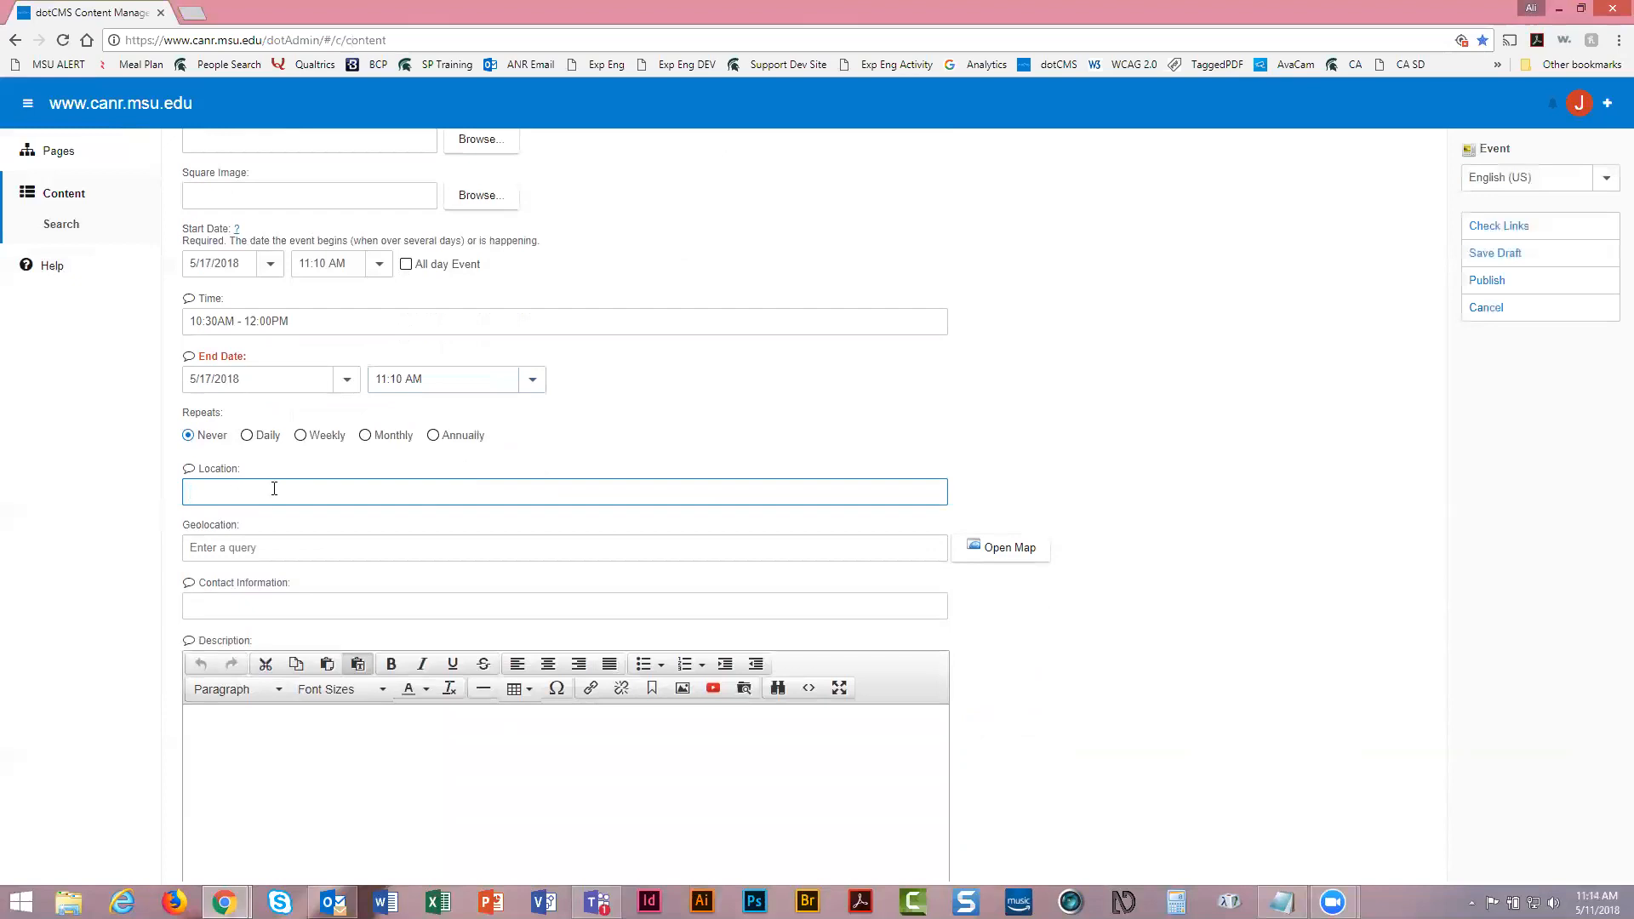
text(MSU Pavillion)
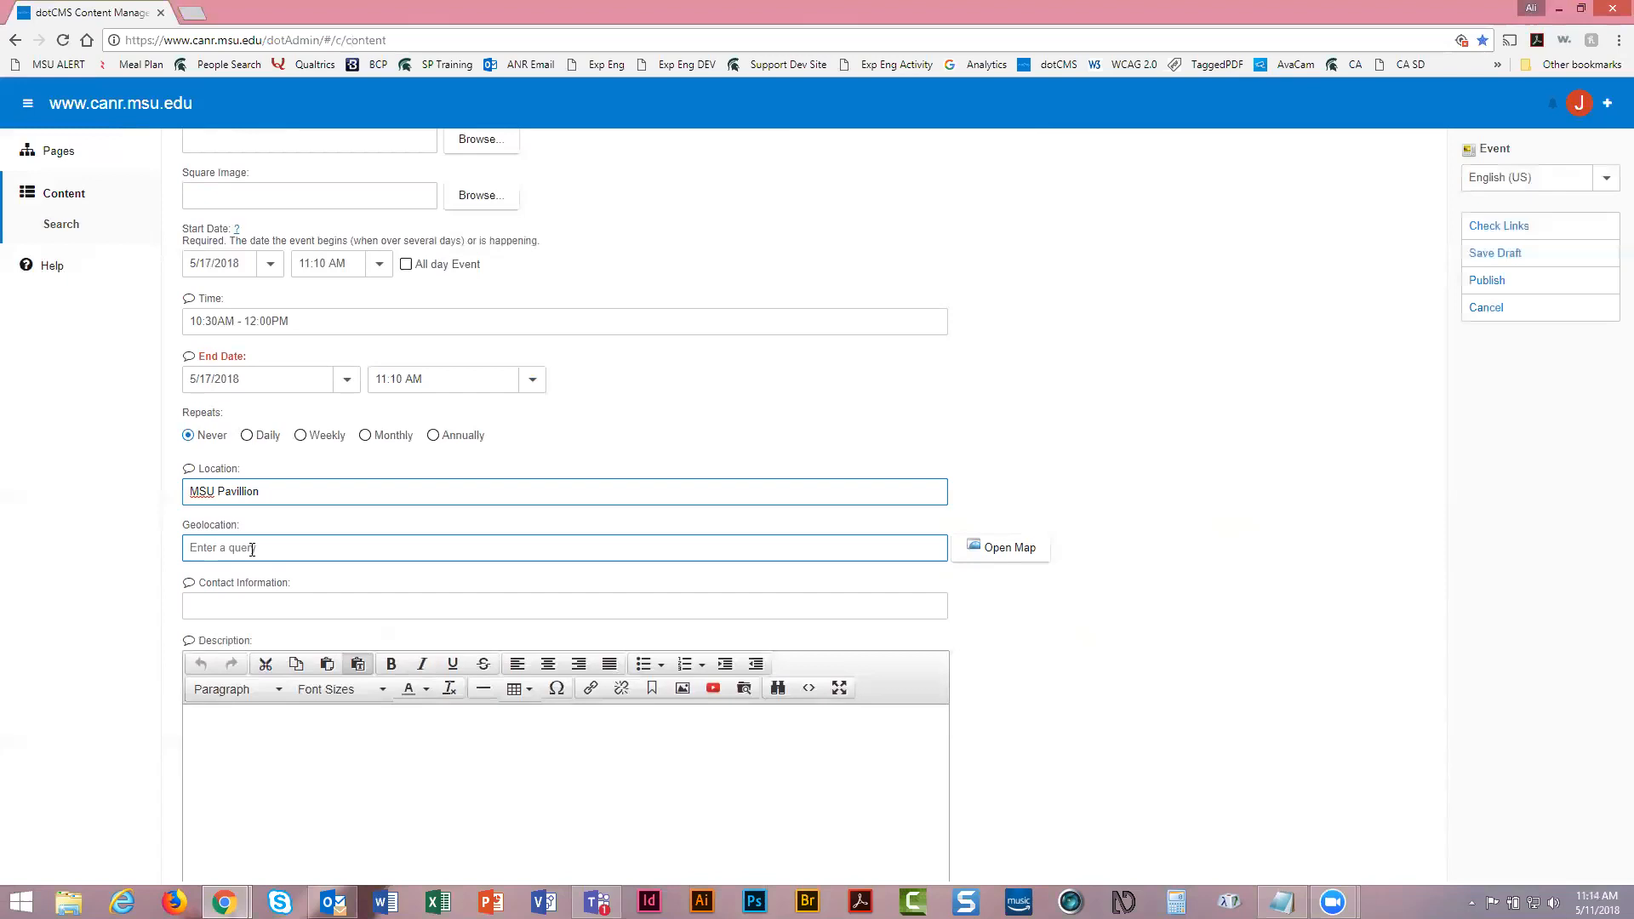
Geolocate the event by searching 'MSU Pavi' and choosing the MSU Pavillion Farm Lane, Lansing suggestion
click(254, 547)
text(MSU Pav)
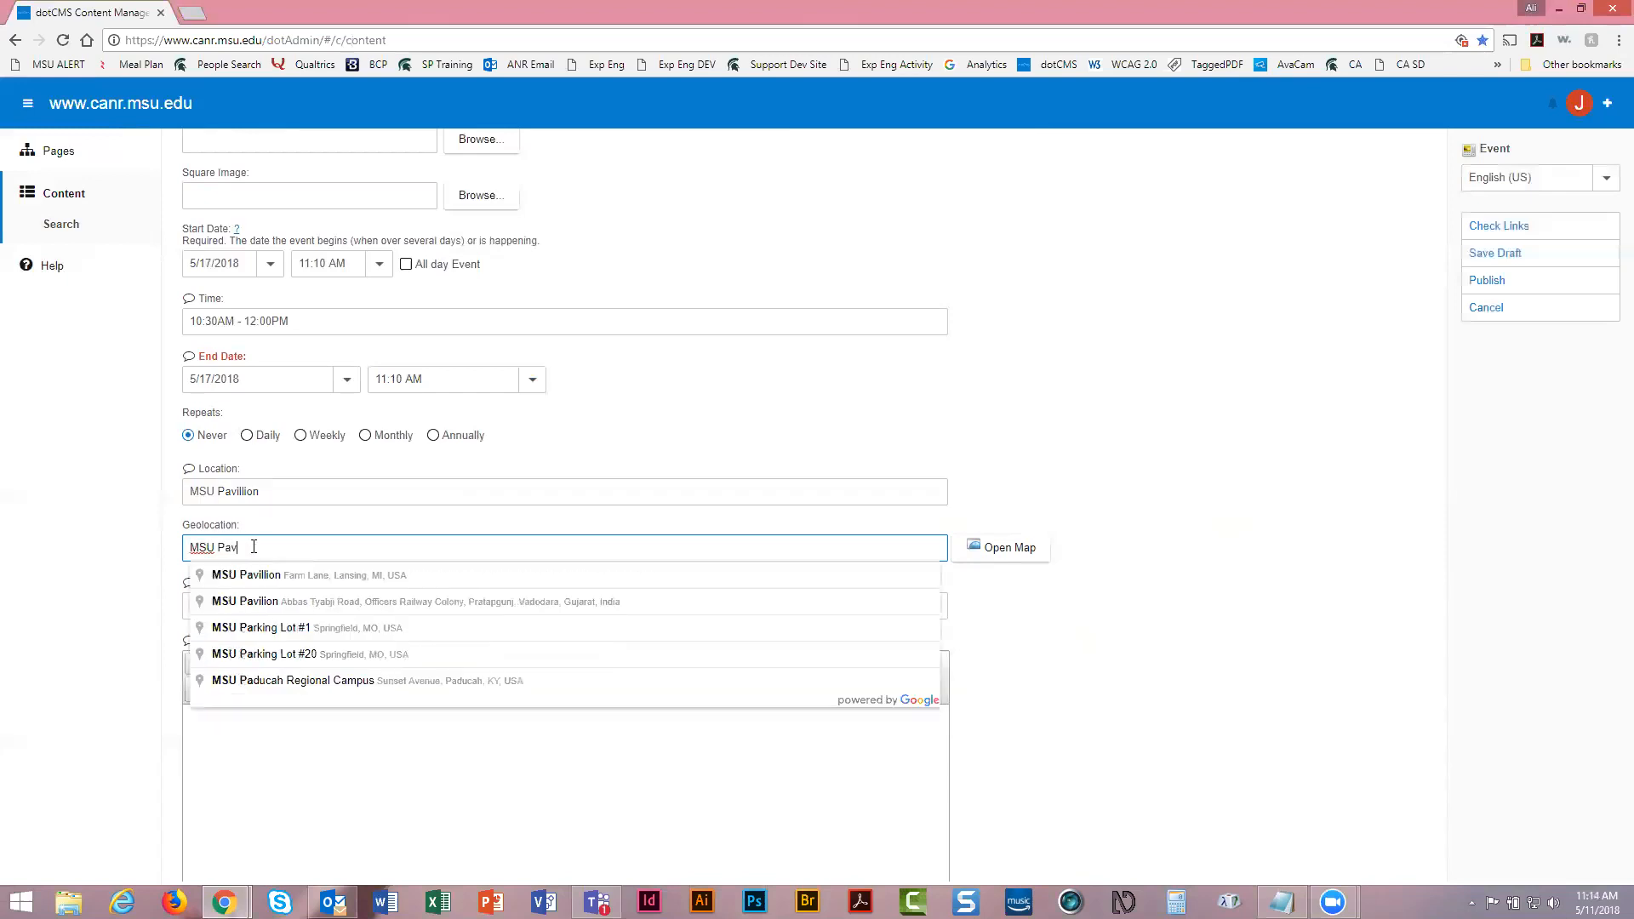
text(i)
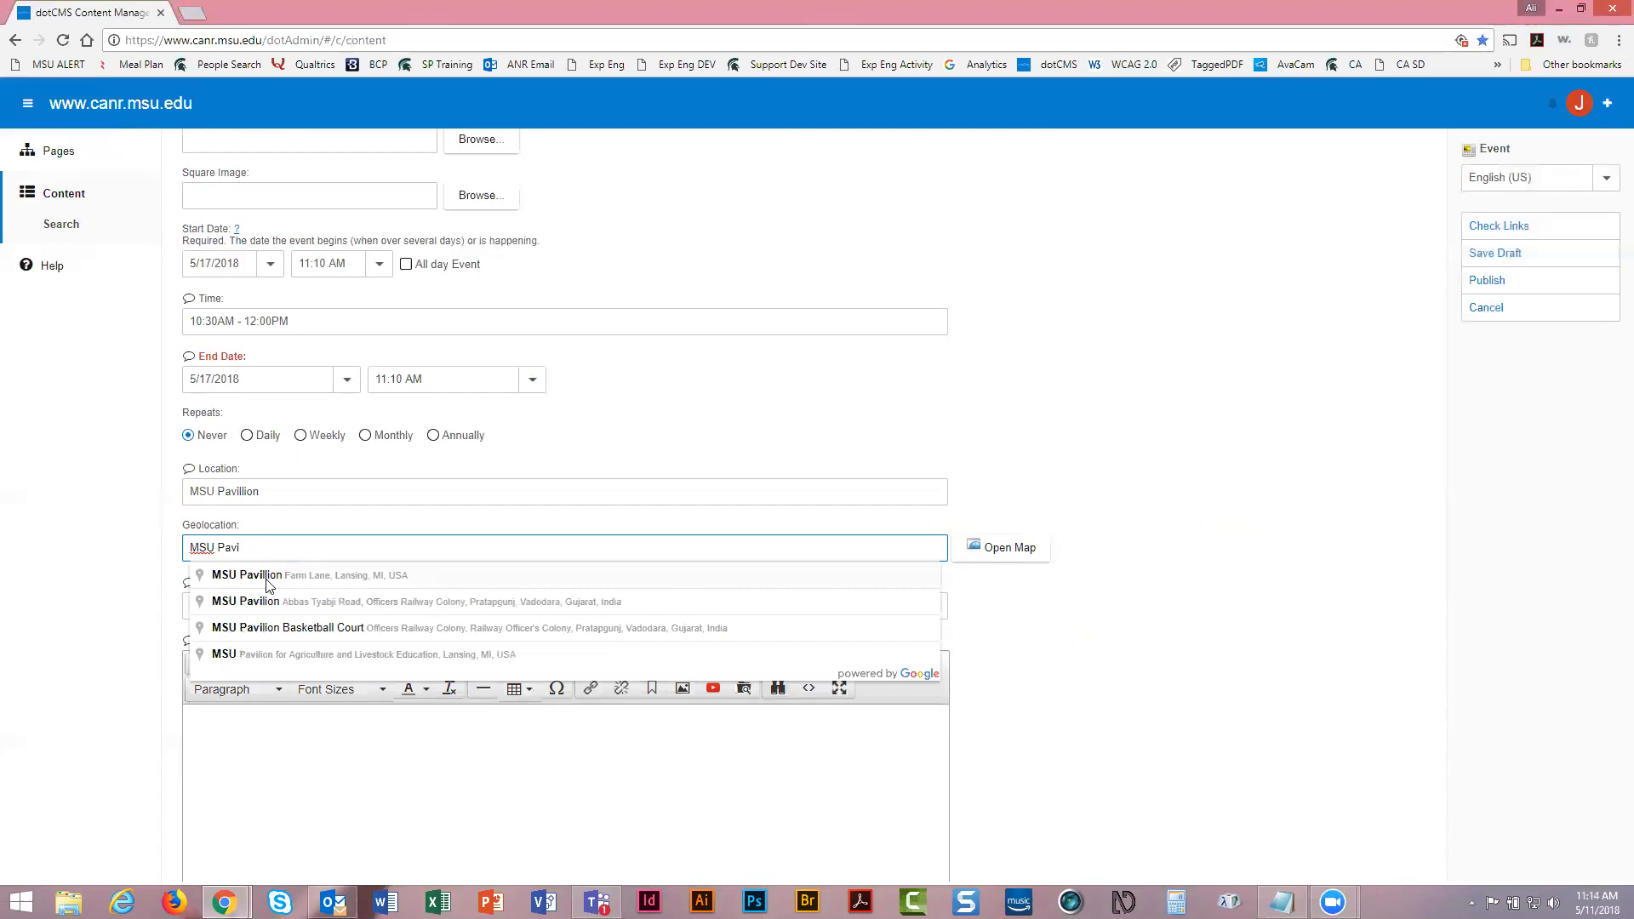
click(355, 579)
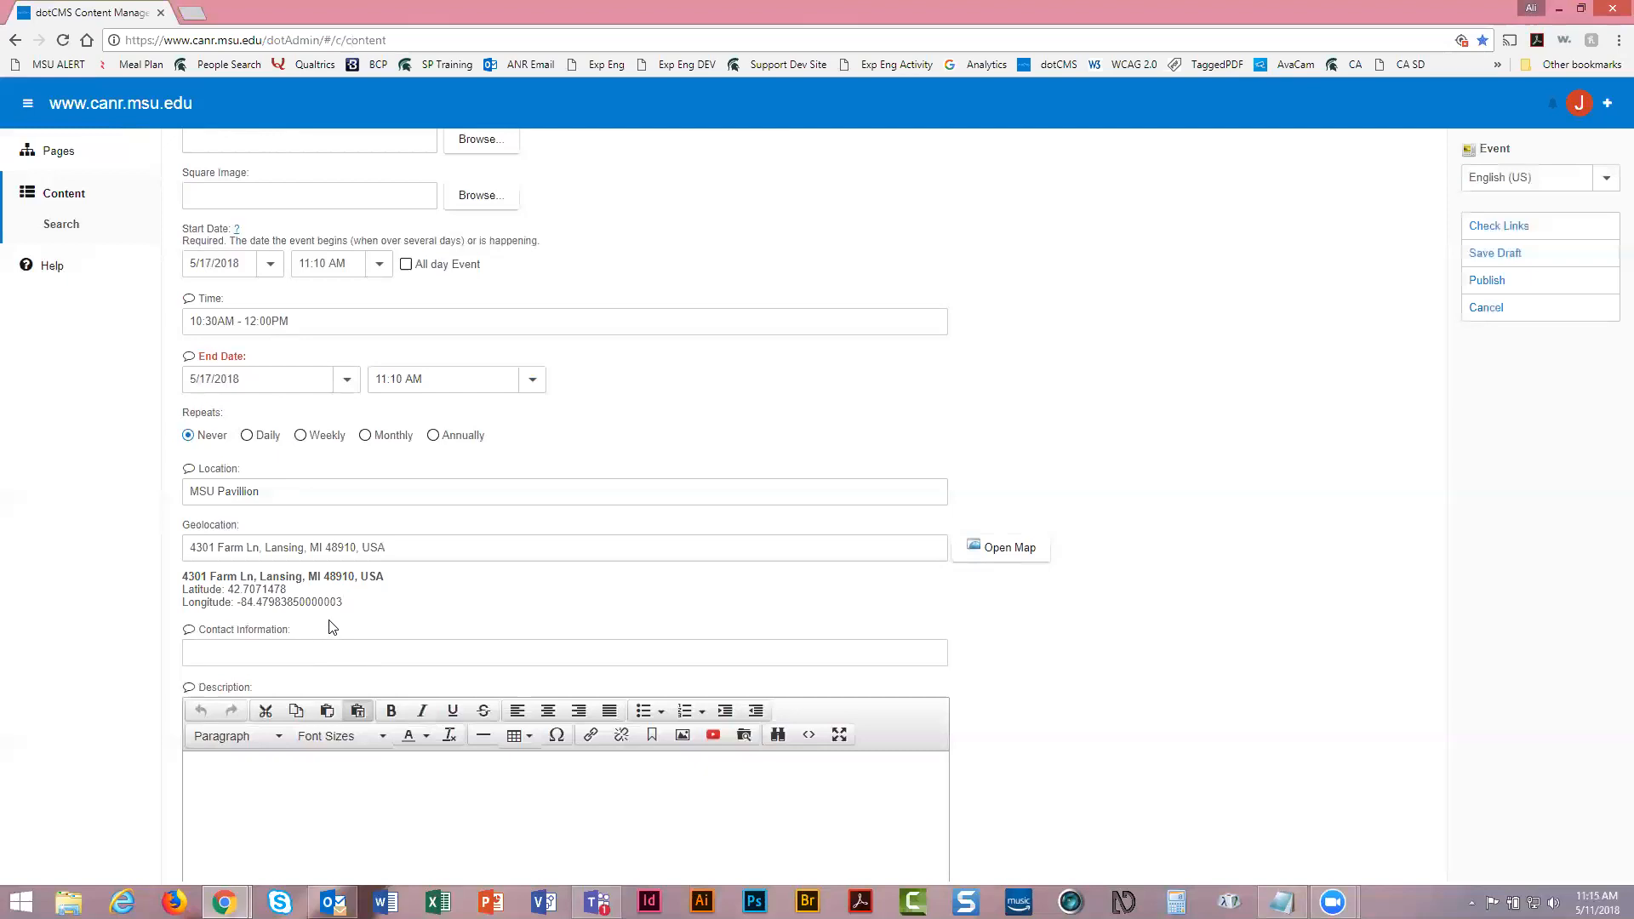
Enter the organiser's contact e-mail address in the event's Contact Information field
scroll(332, 628, down, 1)
click(271, 562)
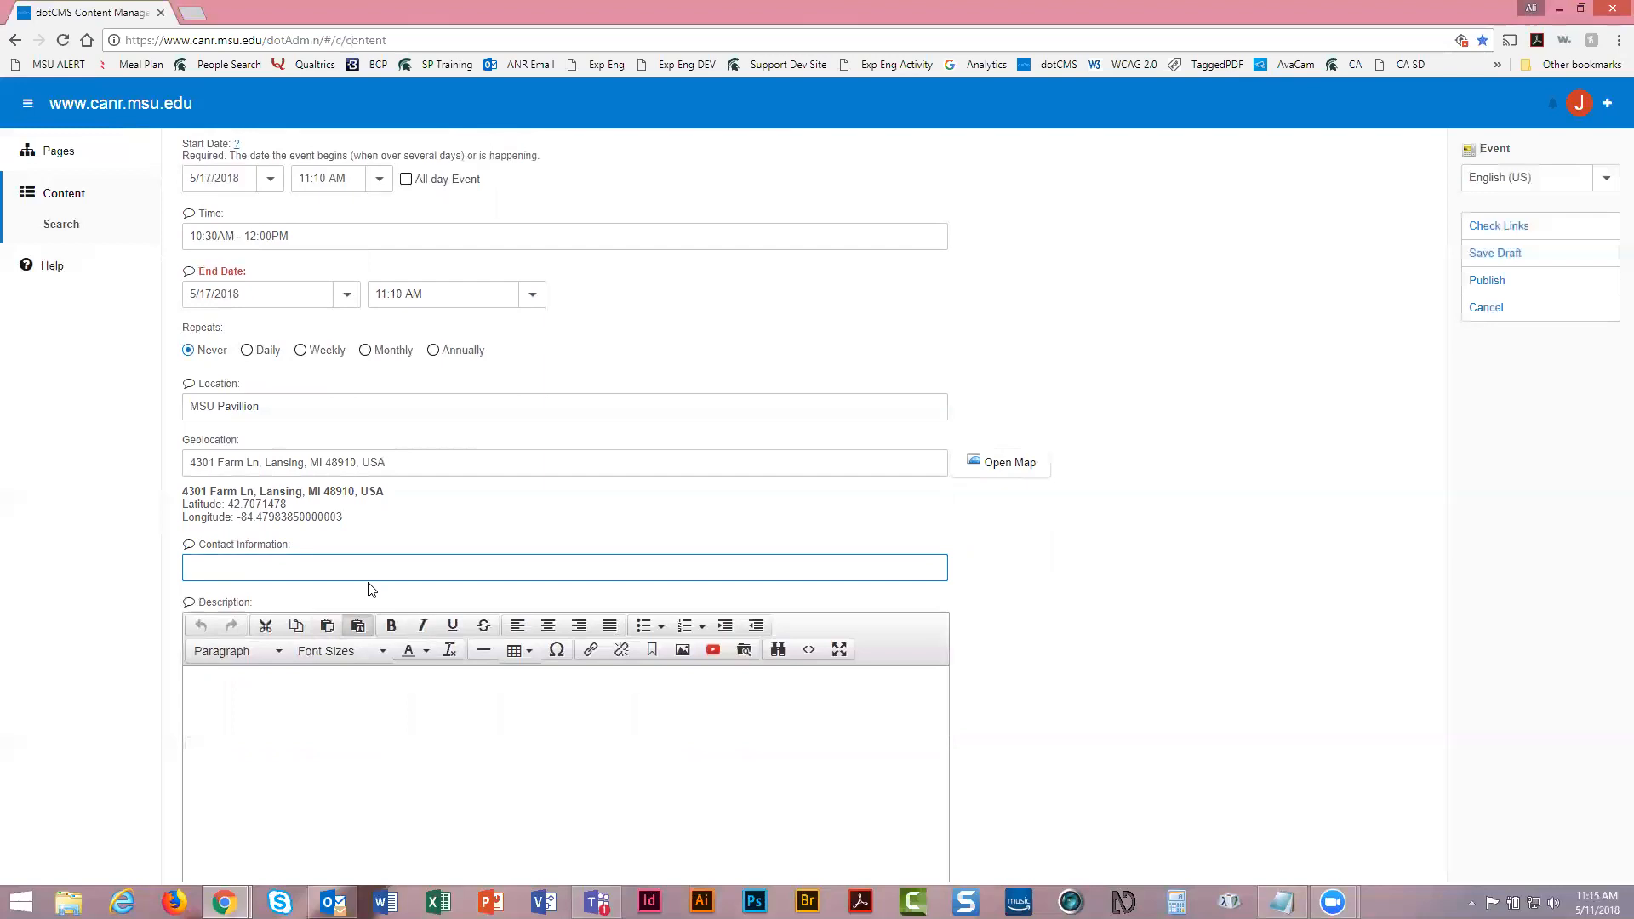
click(555, 522)
scroll(555, 522, down, 4)
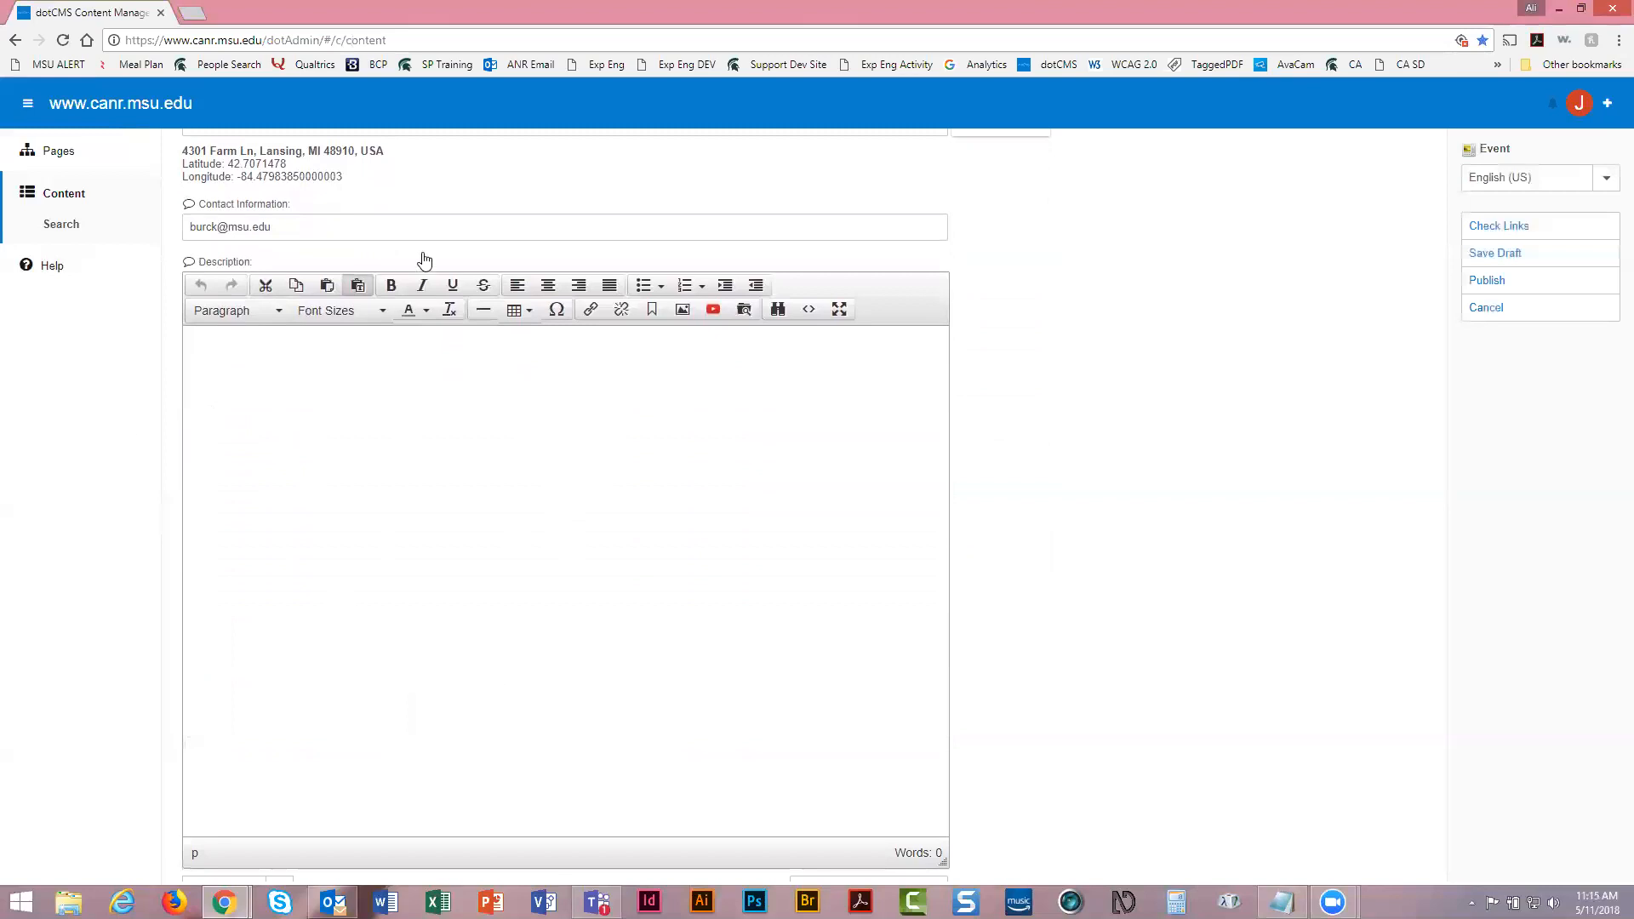
Write the Description 'This is the description for the event that I am using for training.'
click(457, 514)
text(This is the description for the event that I am using )
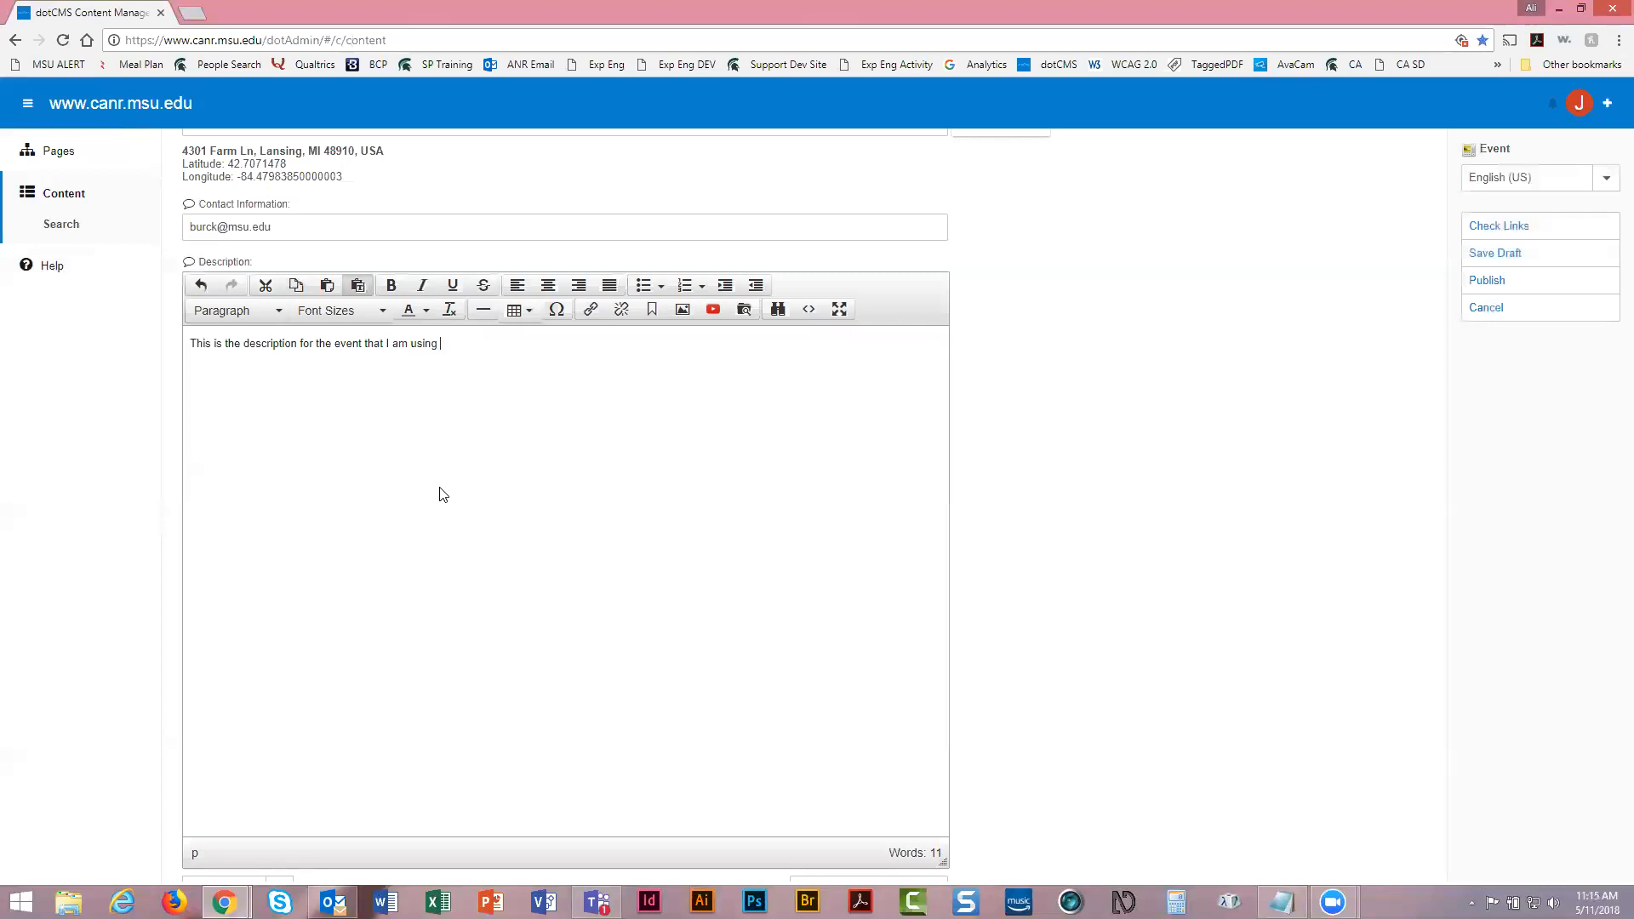
text(for training.)
scroll(593, 417, down, 2)
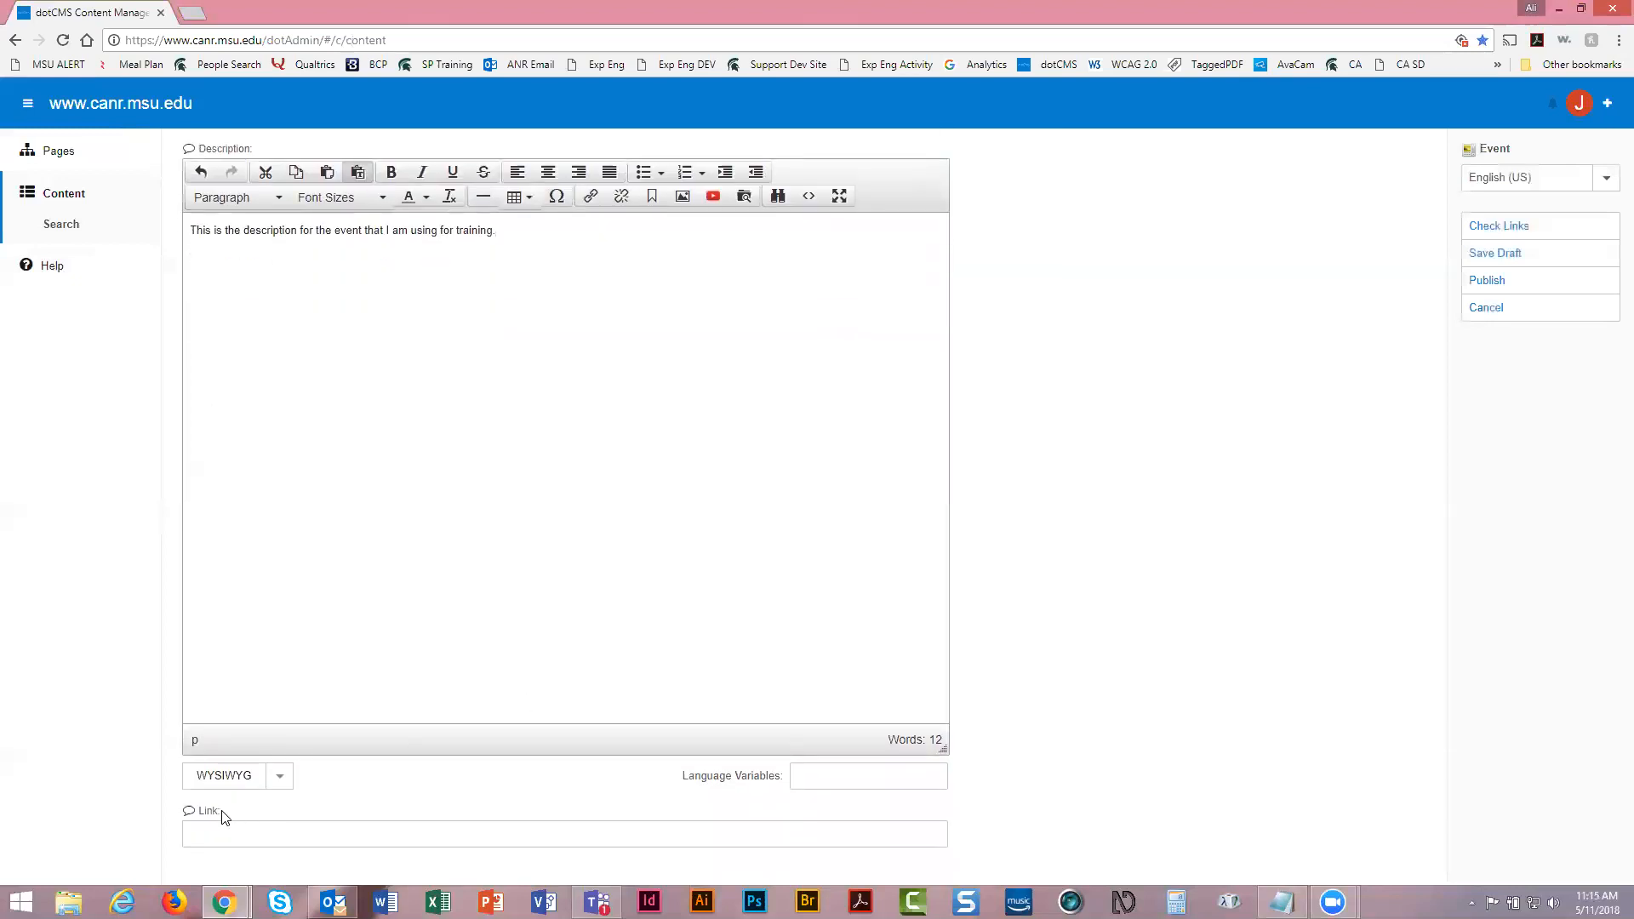
click(230, 824)
scroll(1088, 764, up, 2)
scroll(1089, 763, up, 10)
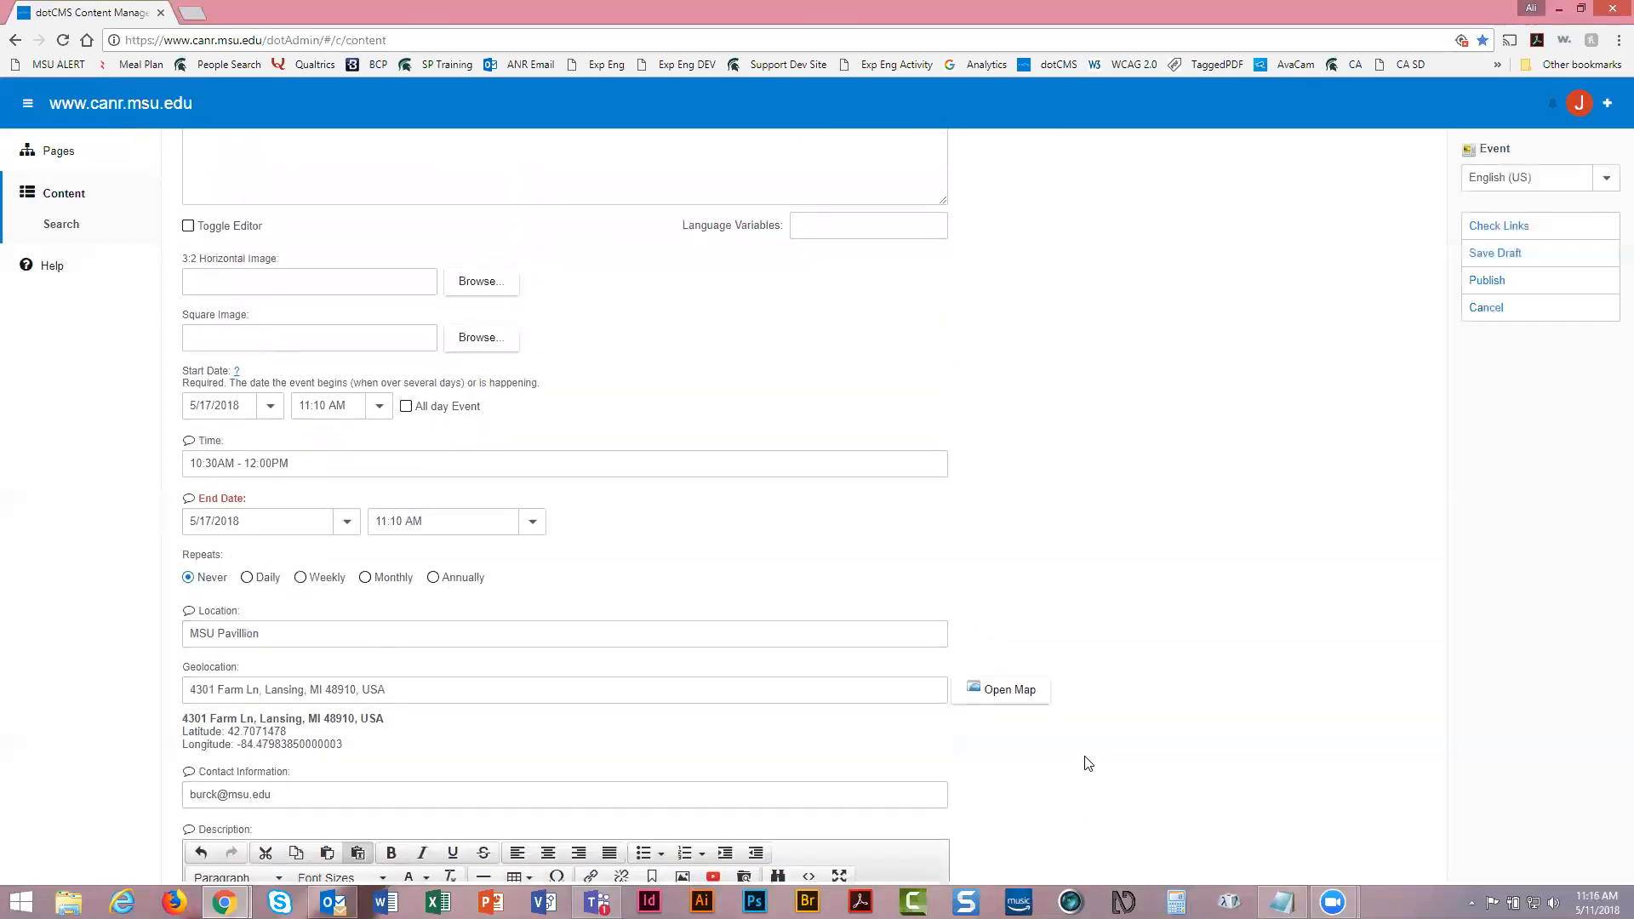
scroll(1089, 763, up, 3)
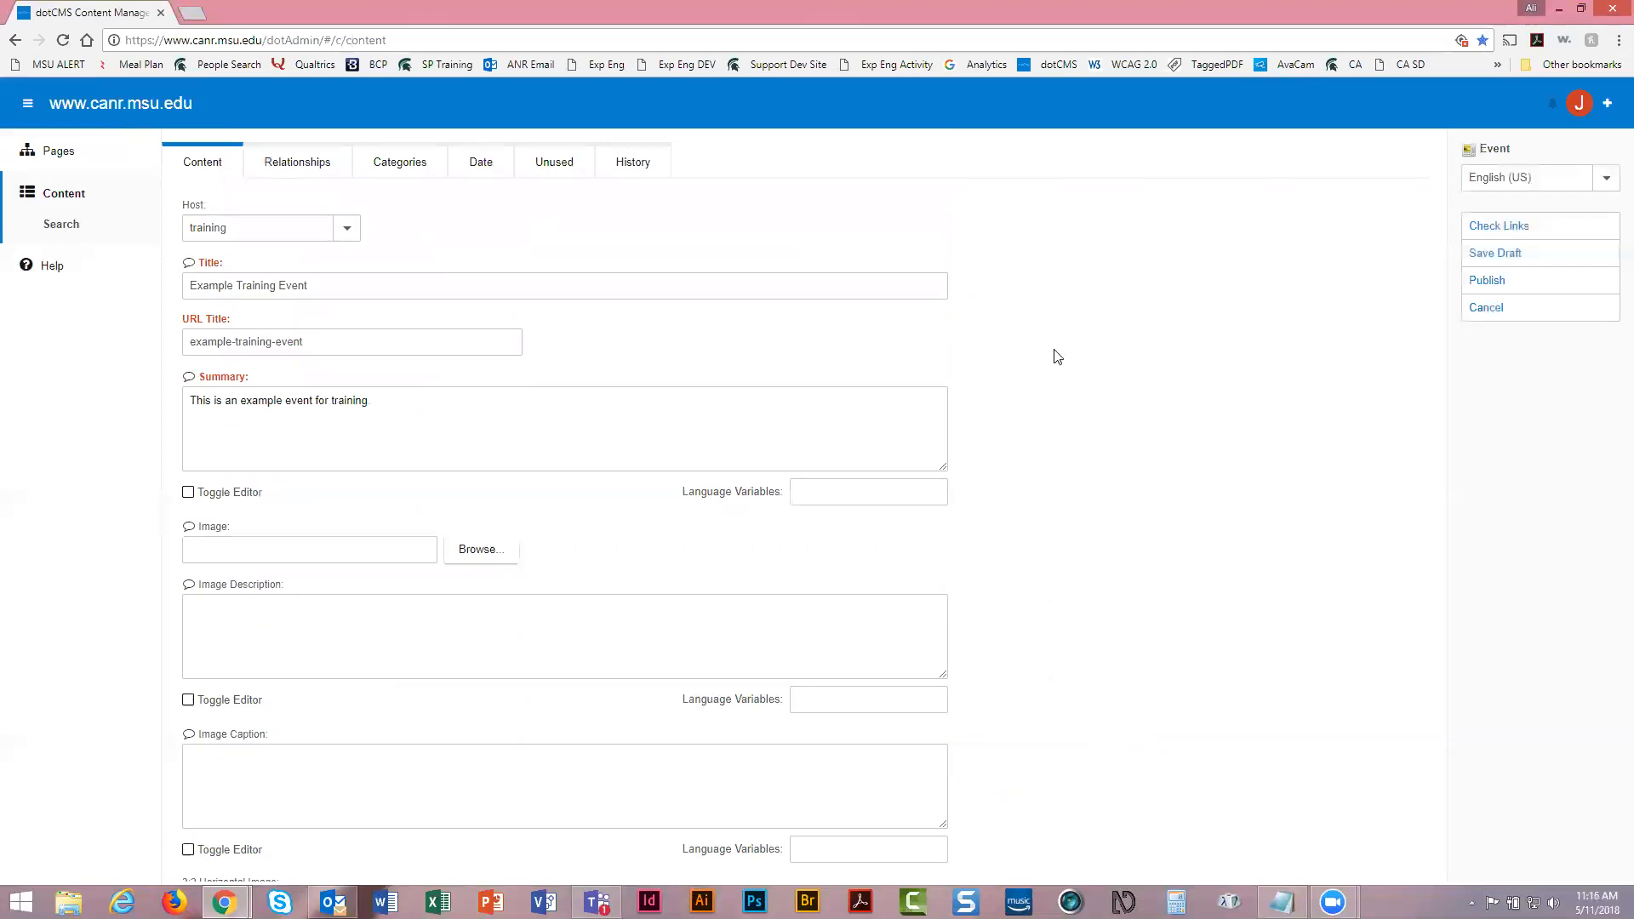
Switch the event editor to its Relationships view
click(281, 170)
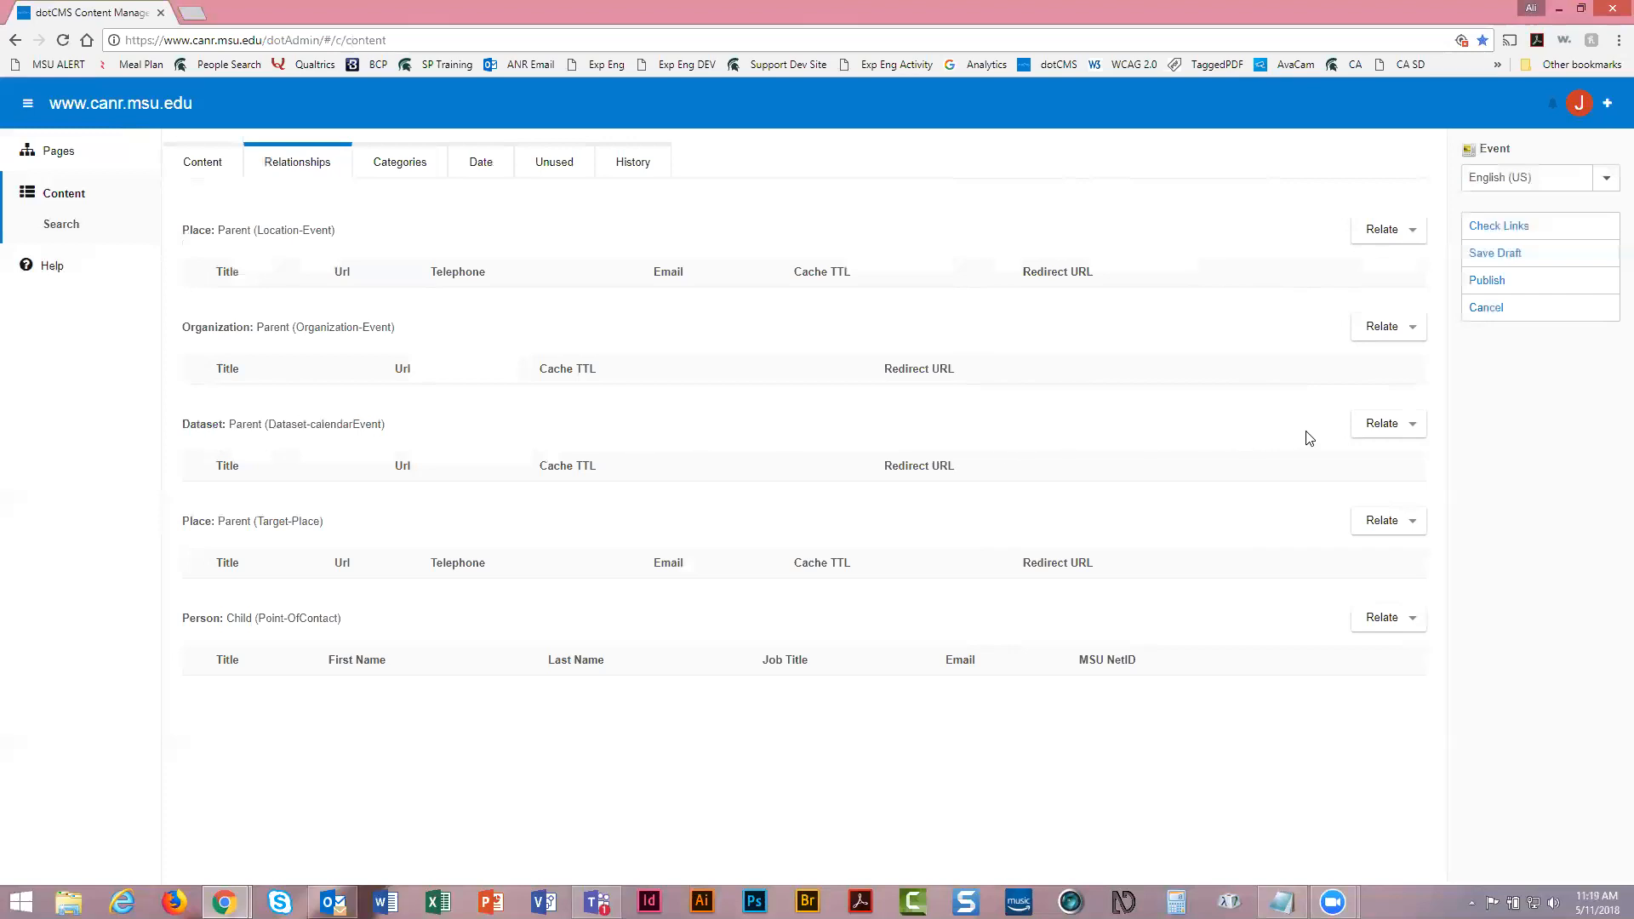
Choose Relate for Dataset and enter 'training' as the search Title
click(1401, 431)
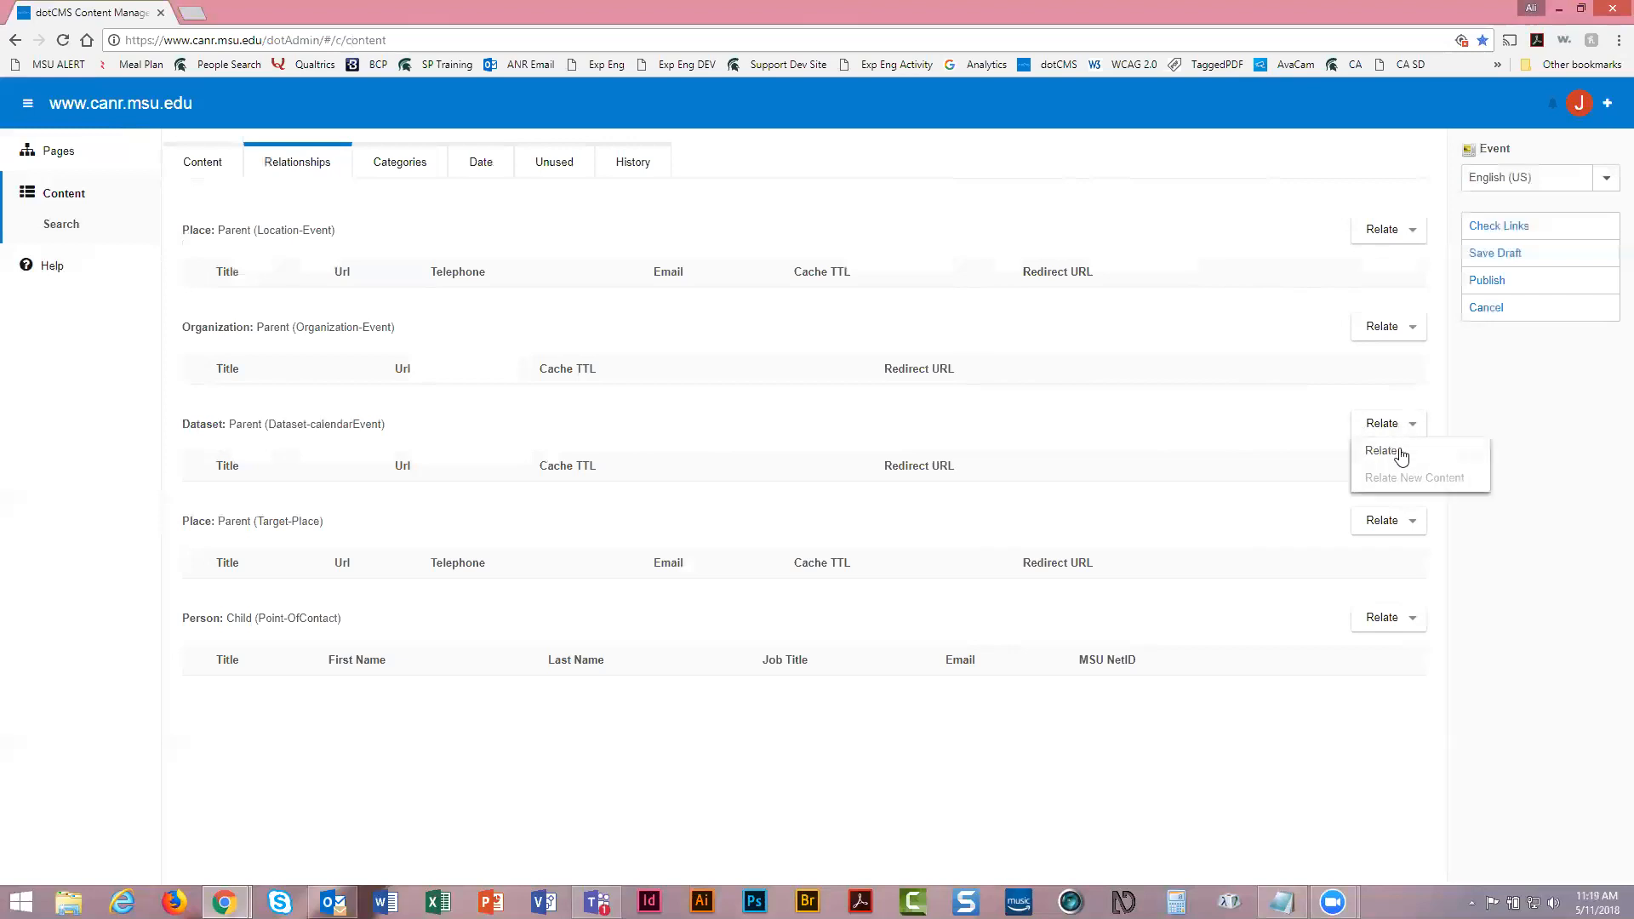
click(1398, 452)
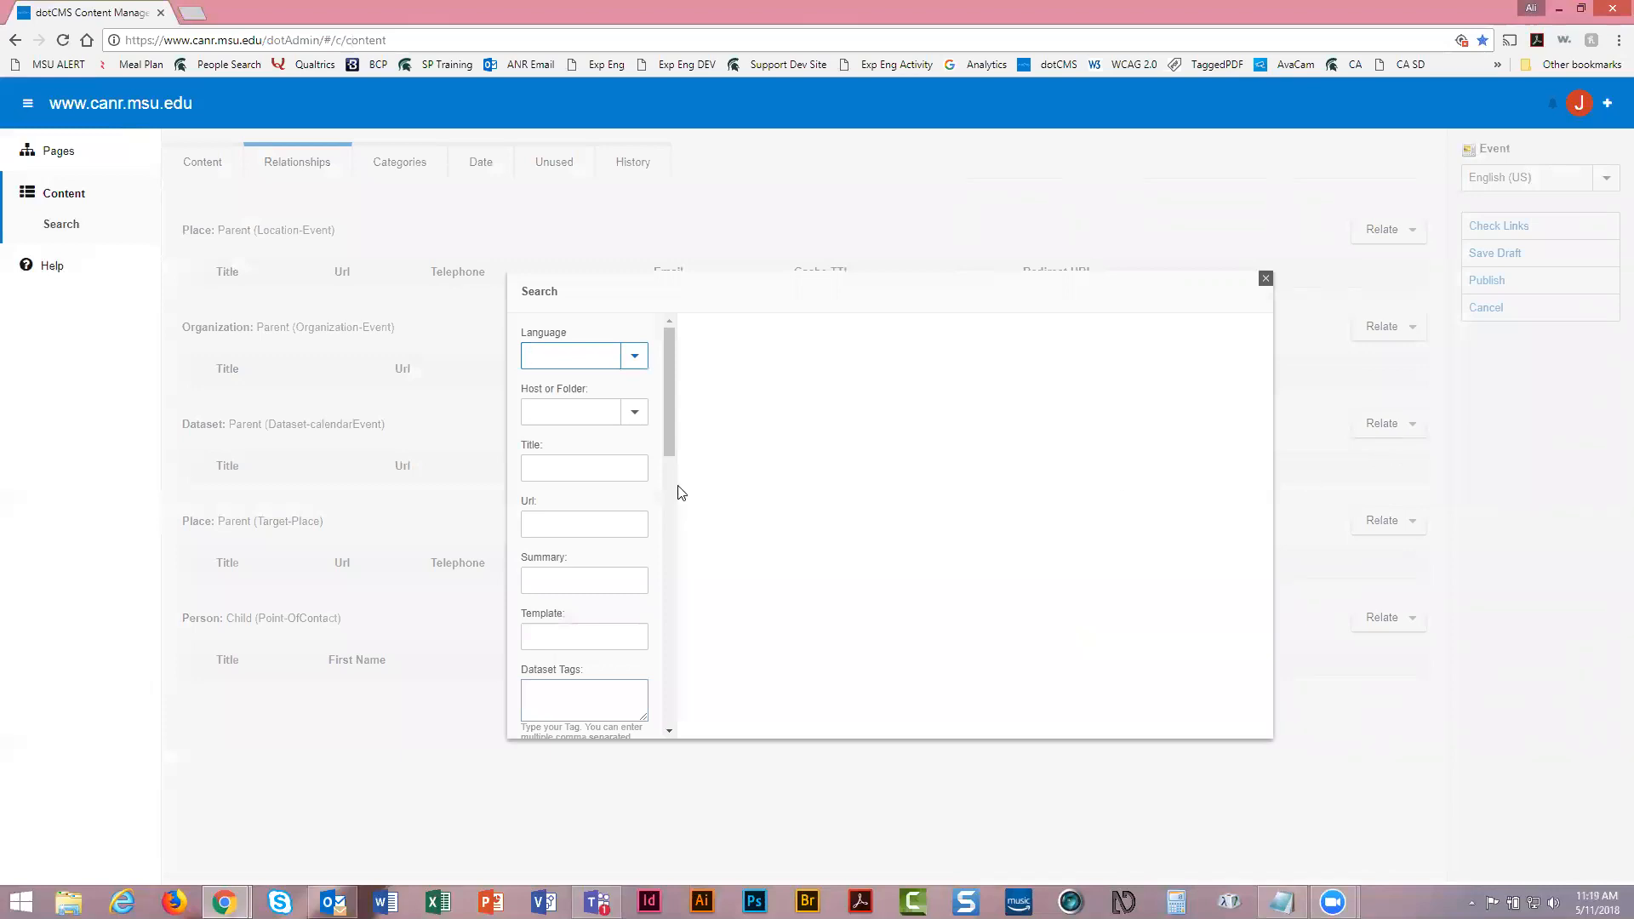
click(585, 466)
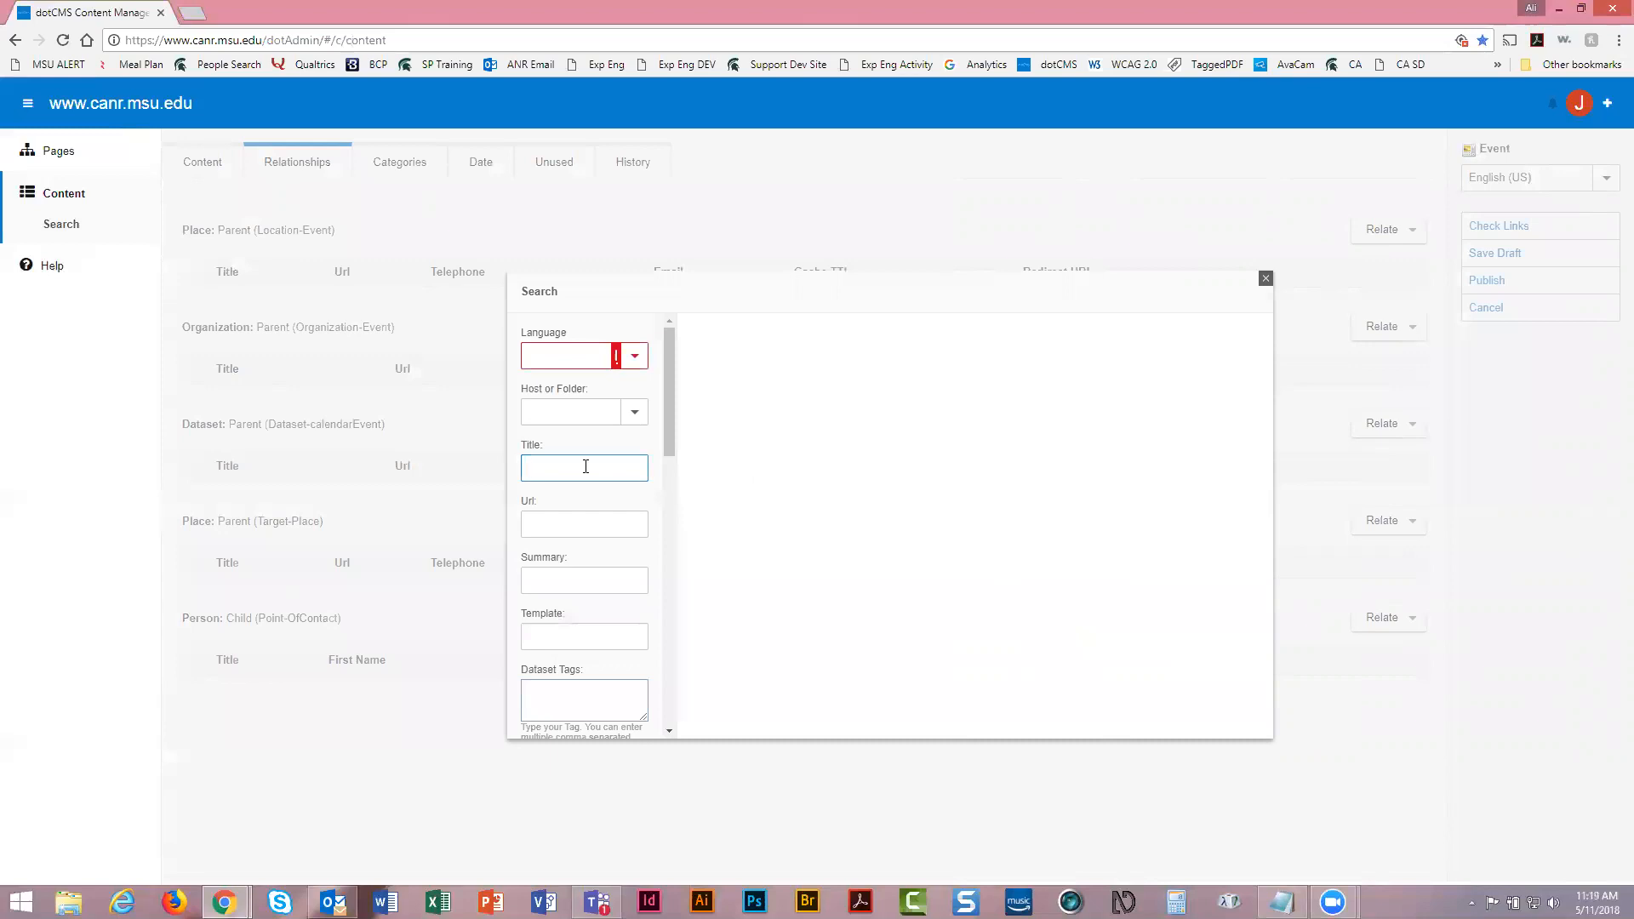
text(aining)
scroll(586, 466, down, 10)
scroll(585, 490, down, 2)
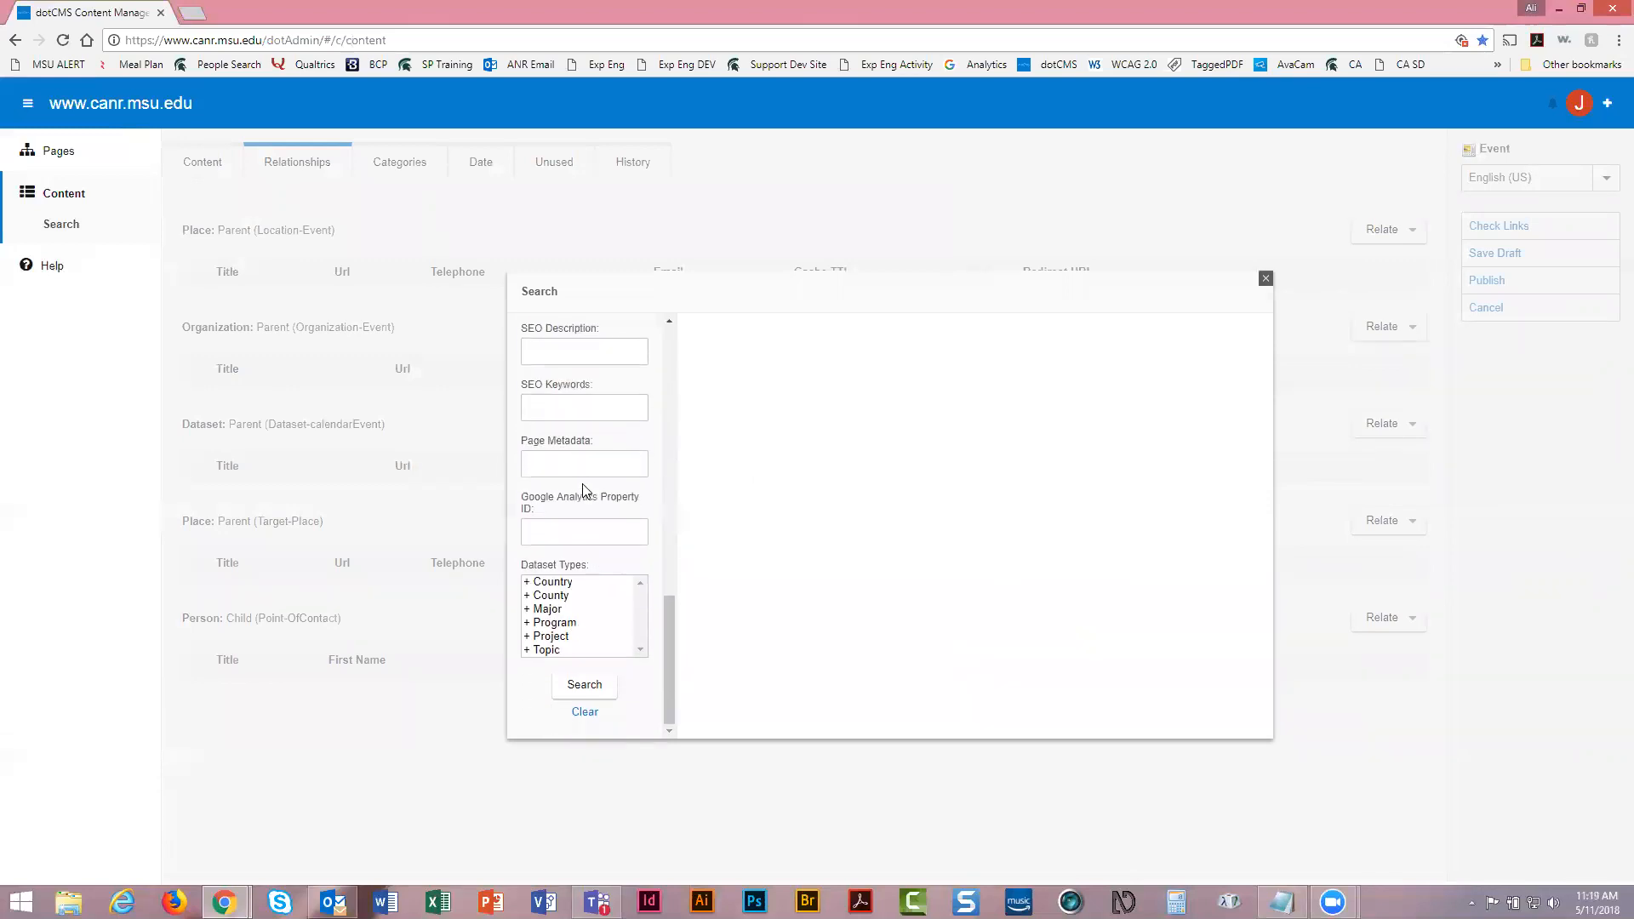
Search the training datasets and relate Website Training to the event as its parent
click(596, 689)
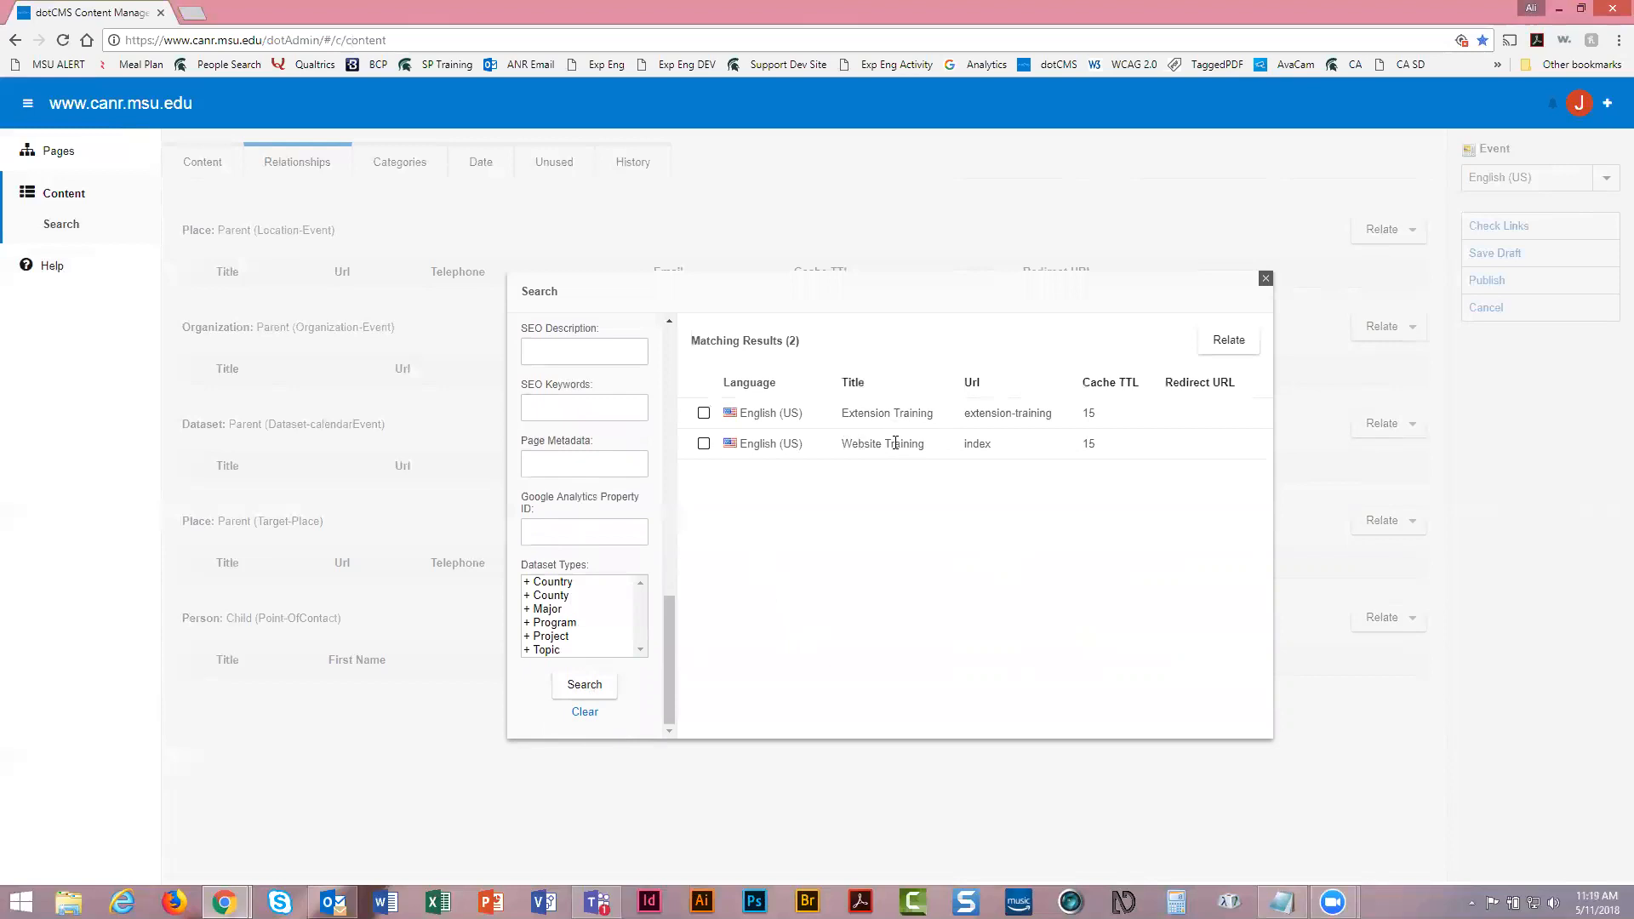
click(704, 444)
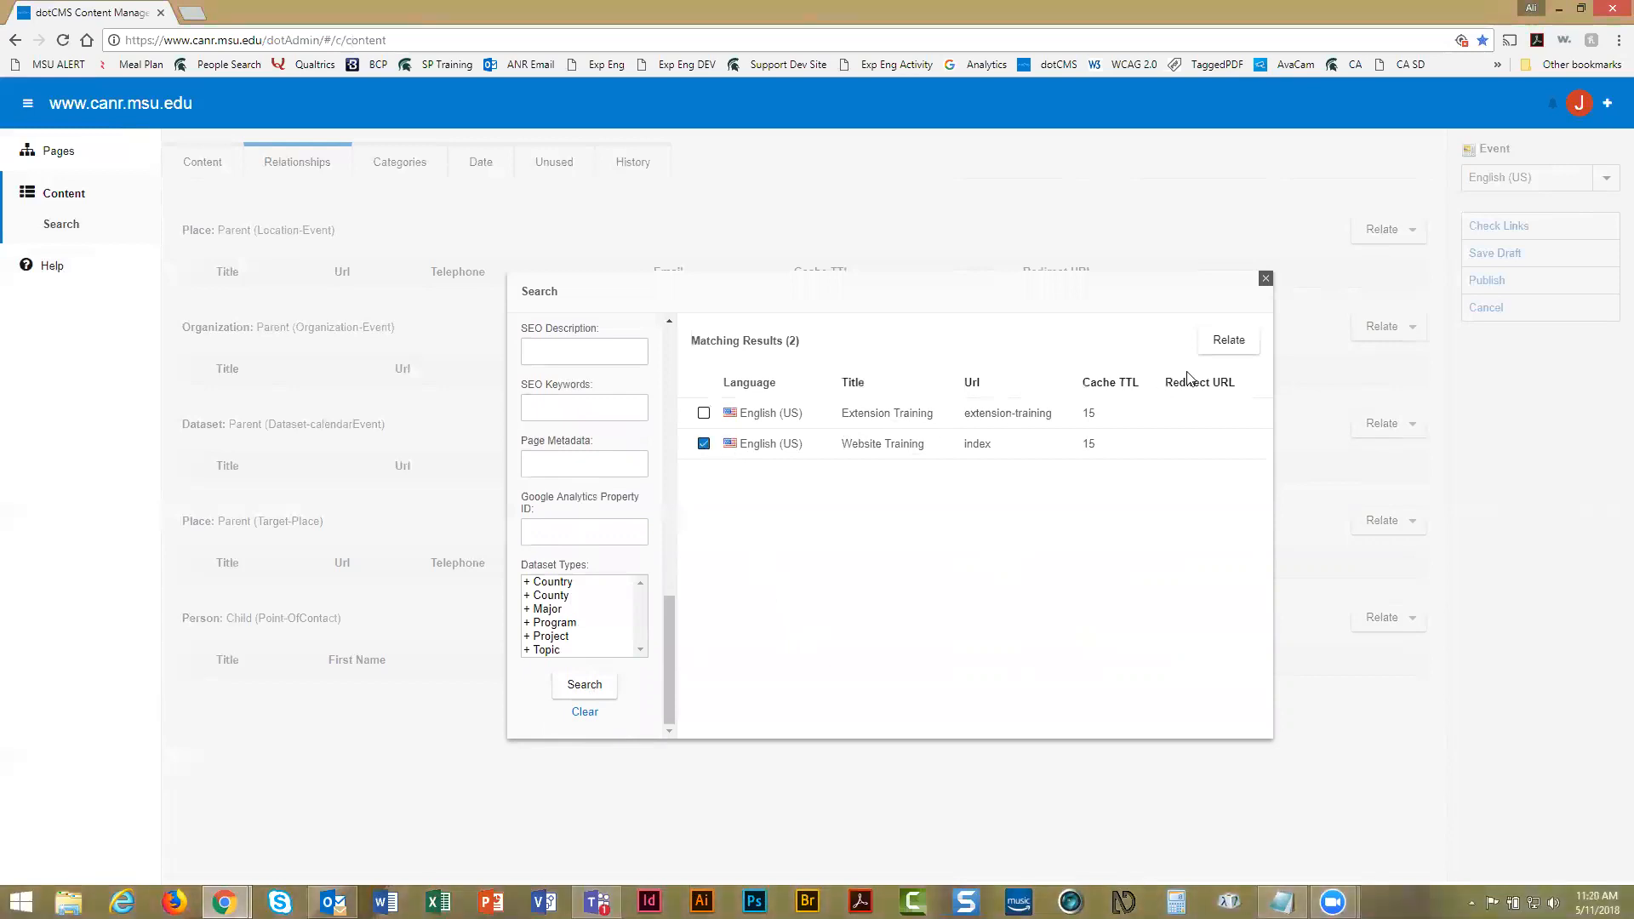
click(1229, 340)
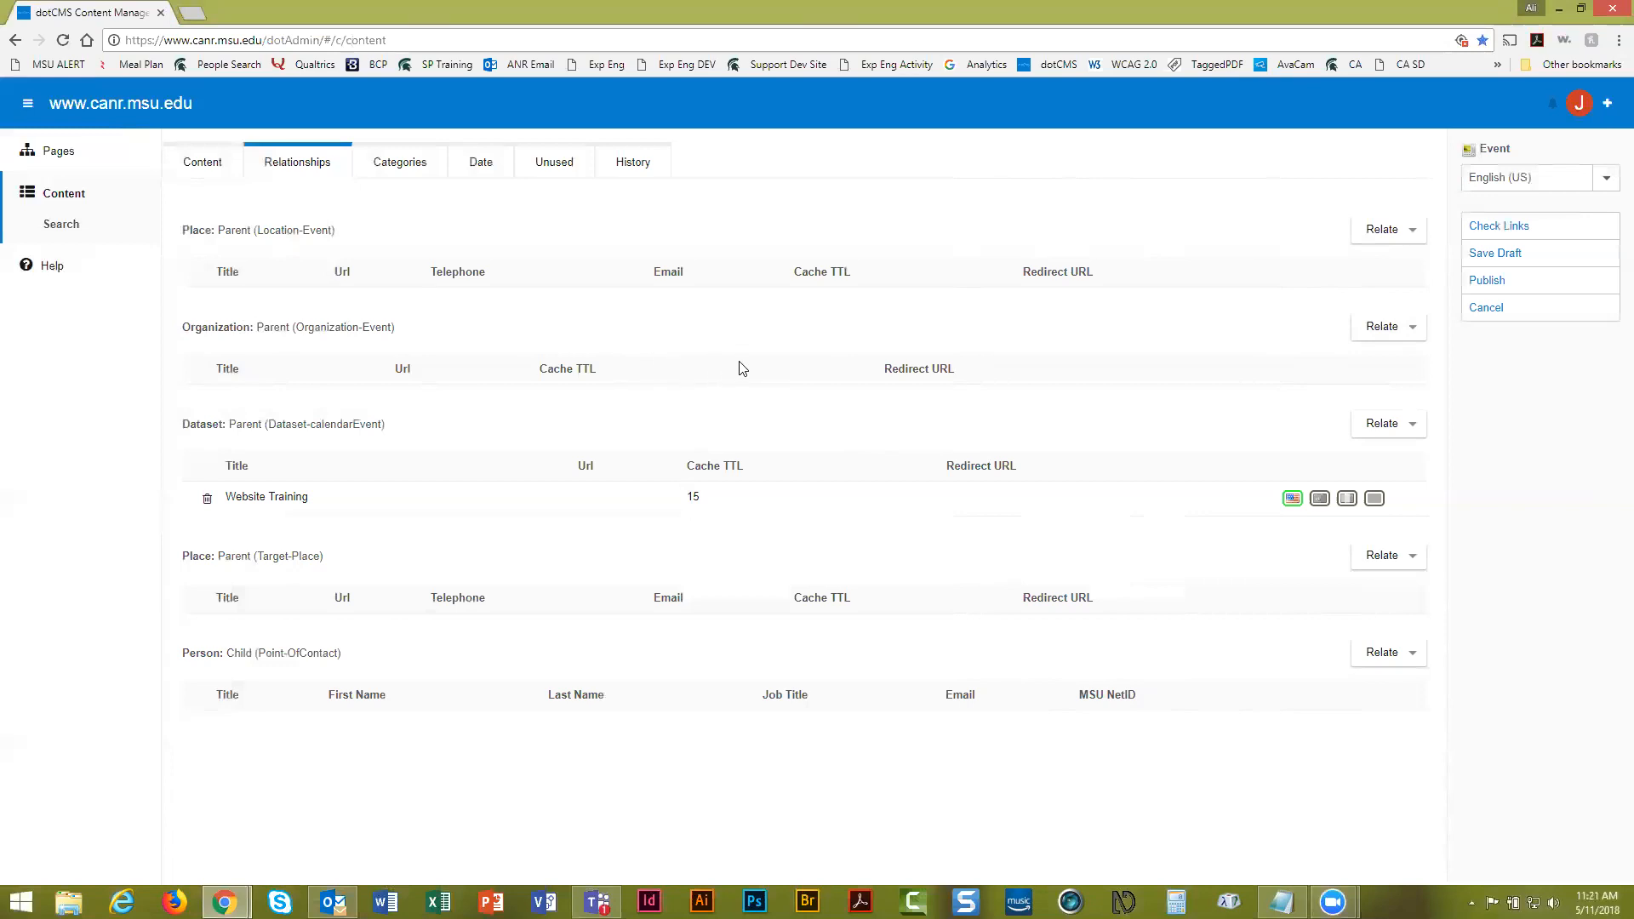
click(1397, 329)
click(607, 468)
scroll(607, 474, down, 10)
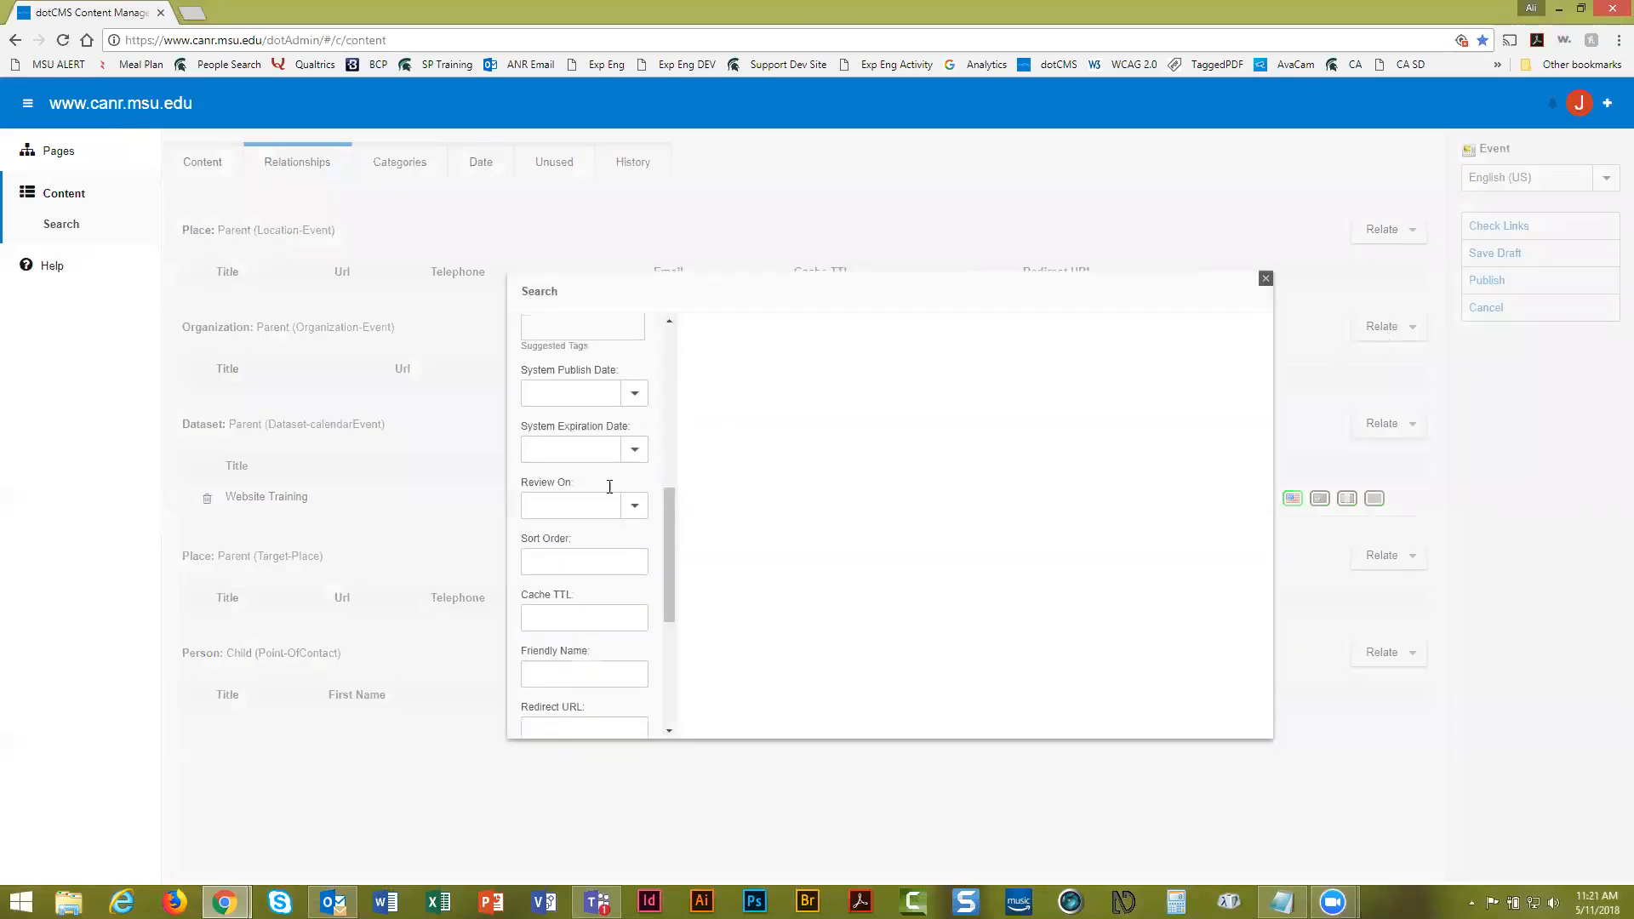
click(592, 685)
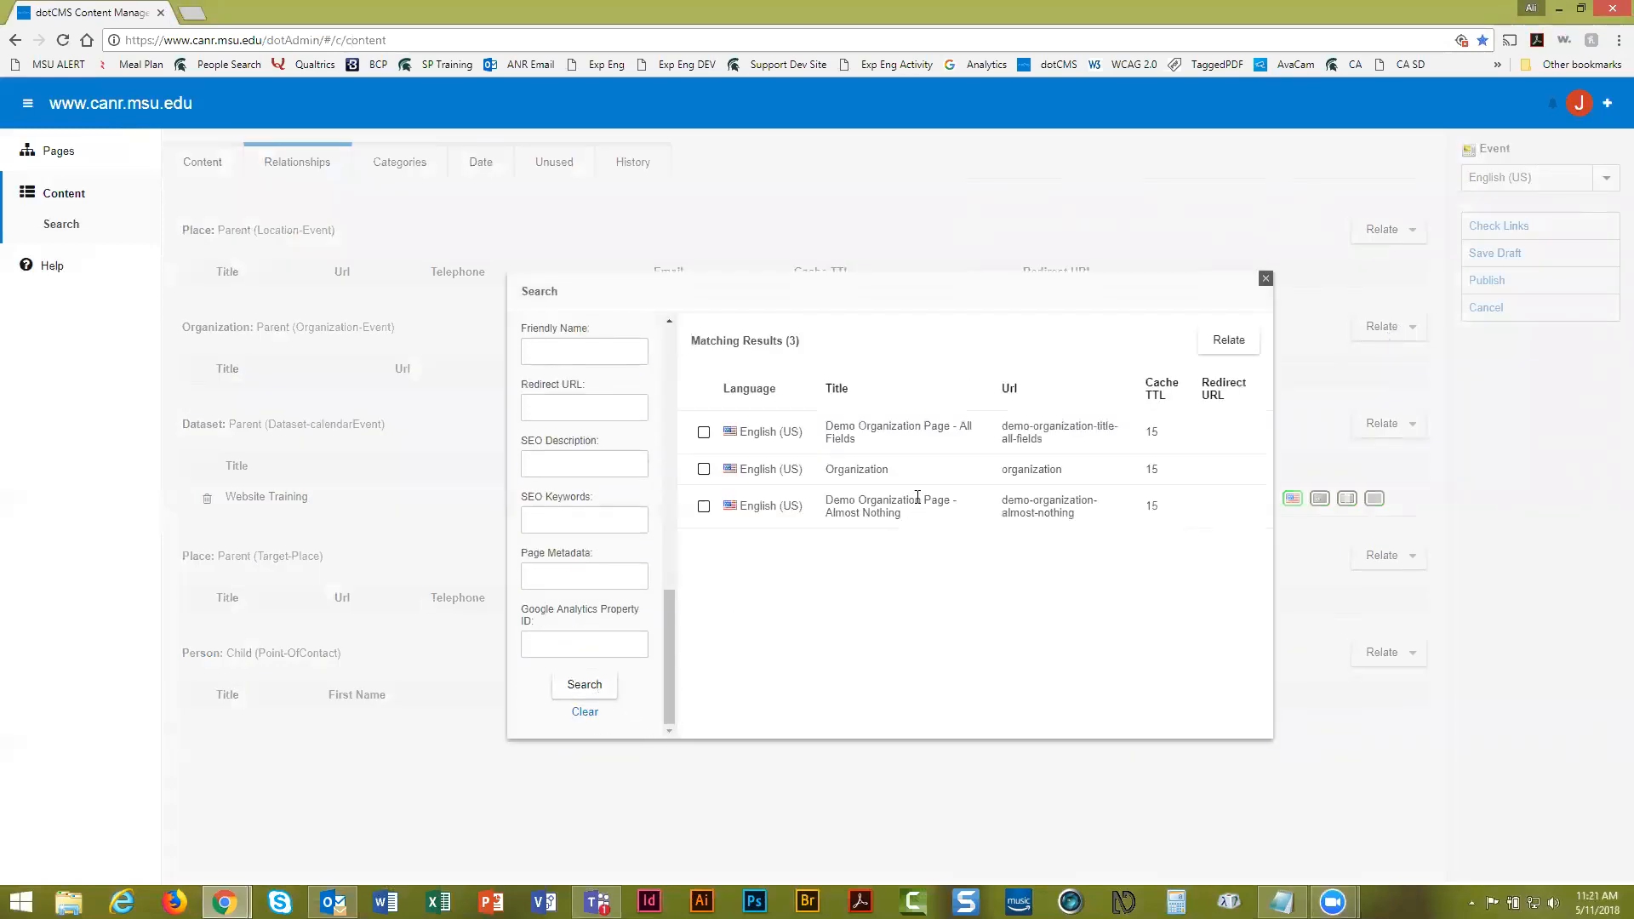
click(1265, 279)
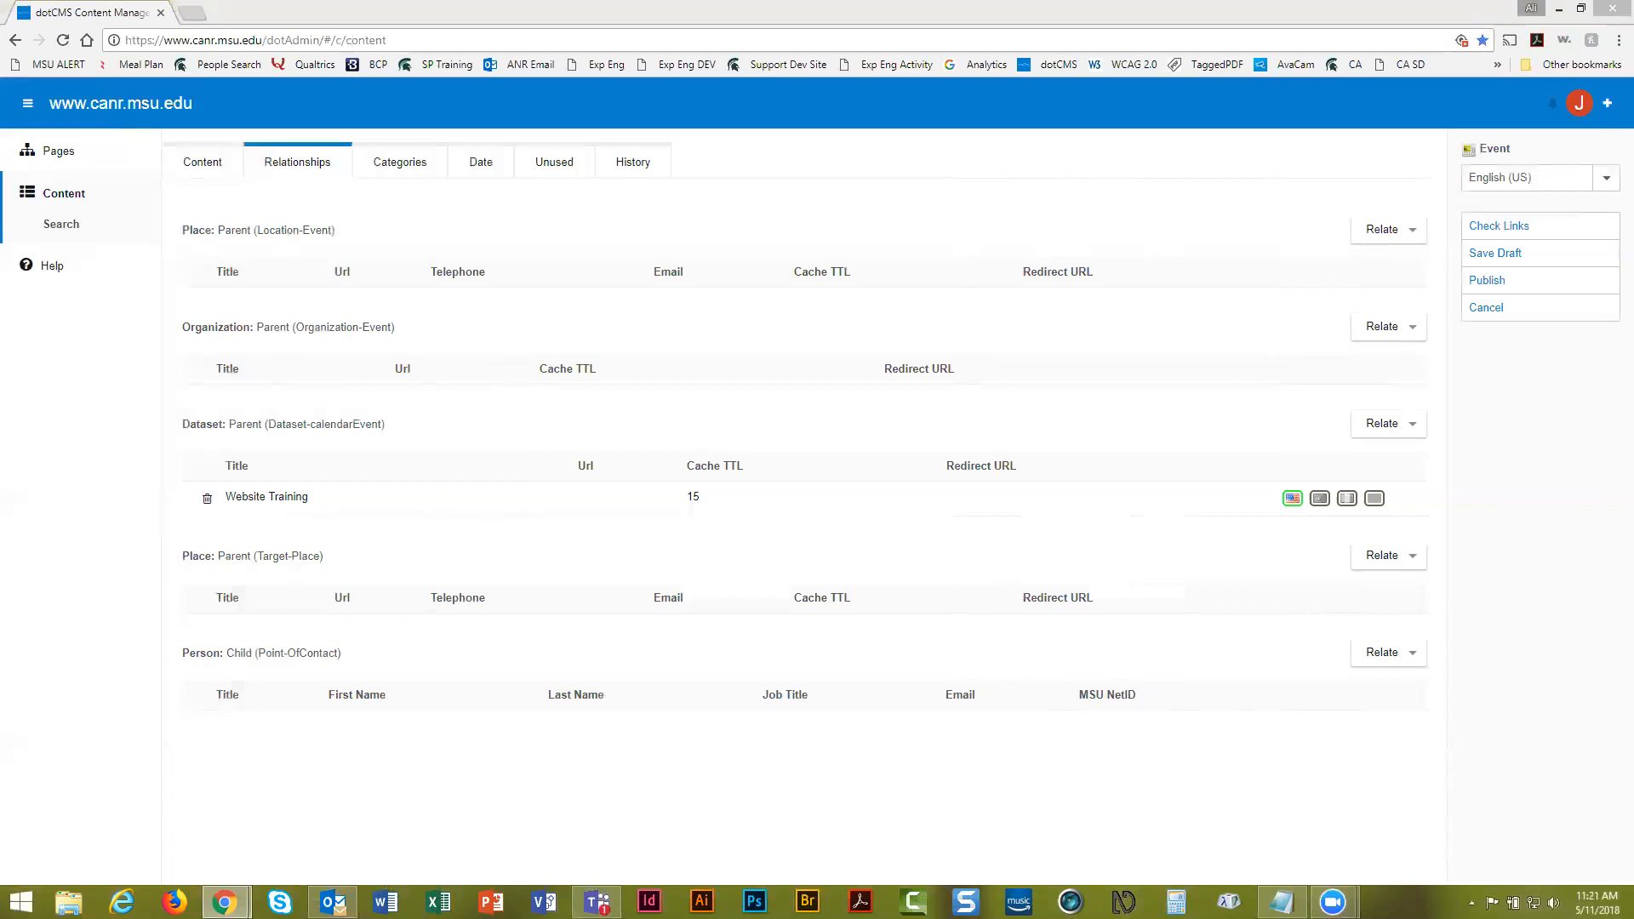
Review the Content fields and publish the Example Training Event
click(347, 764)
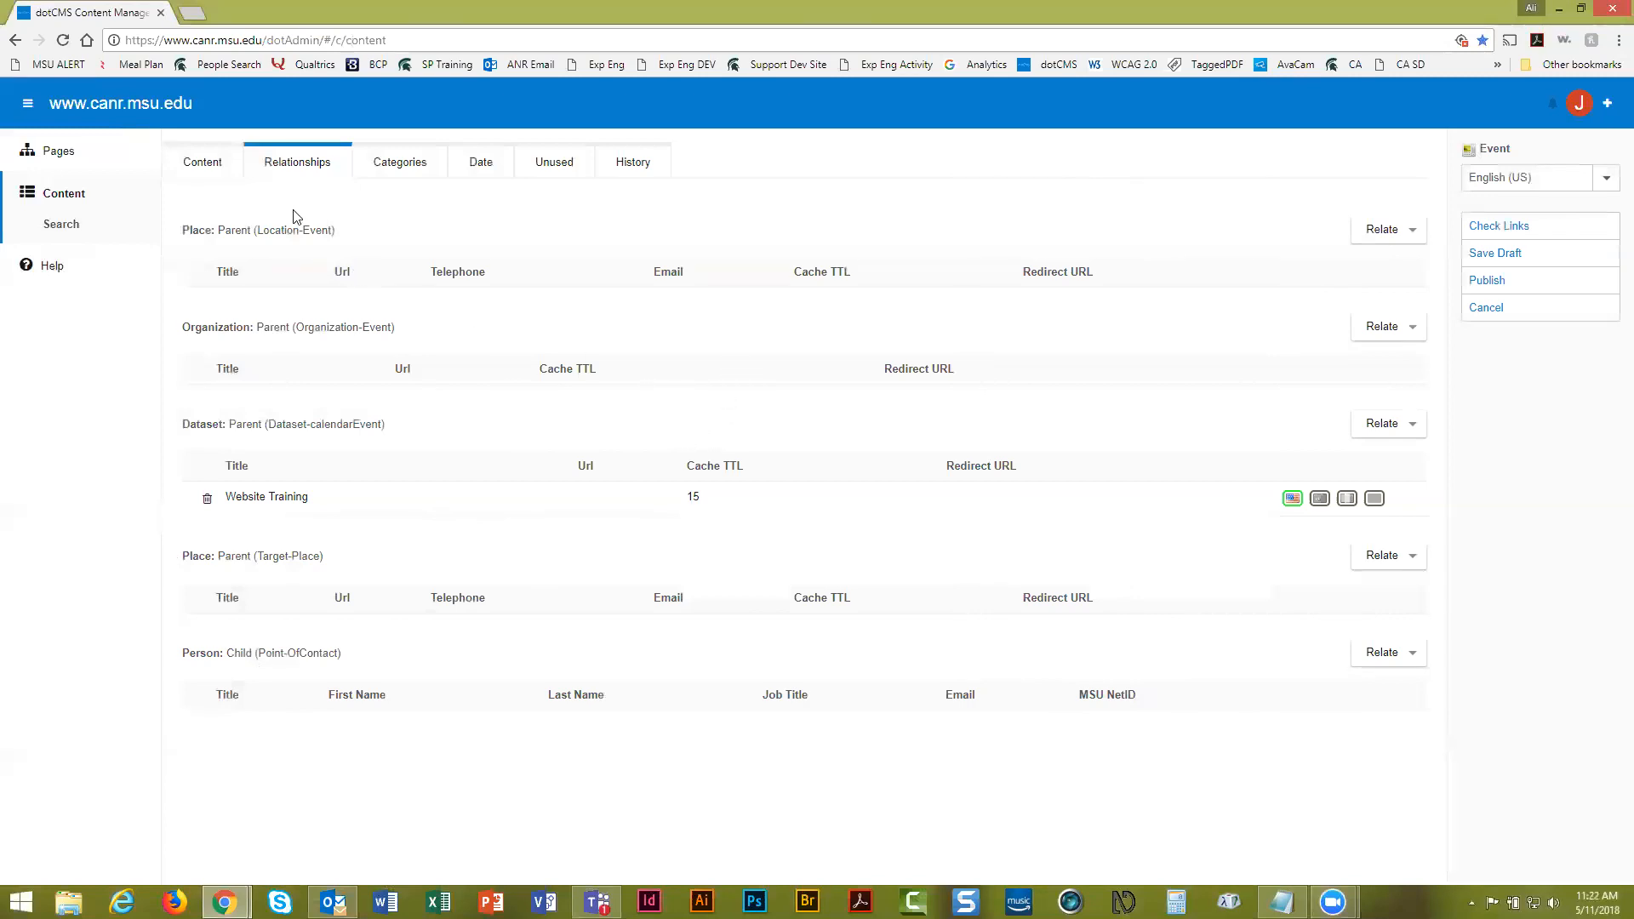
click(200, 165)
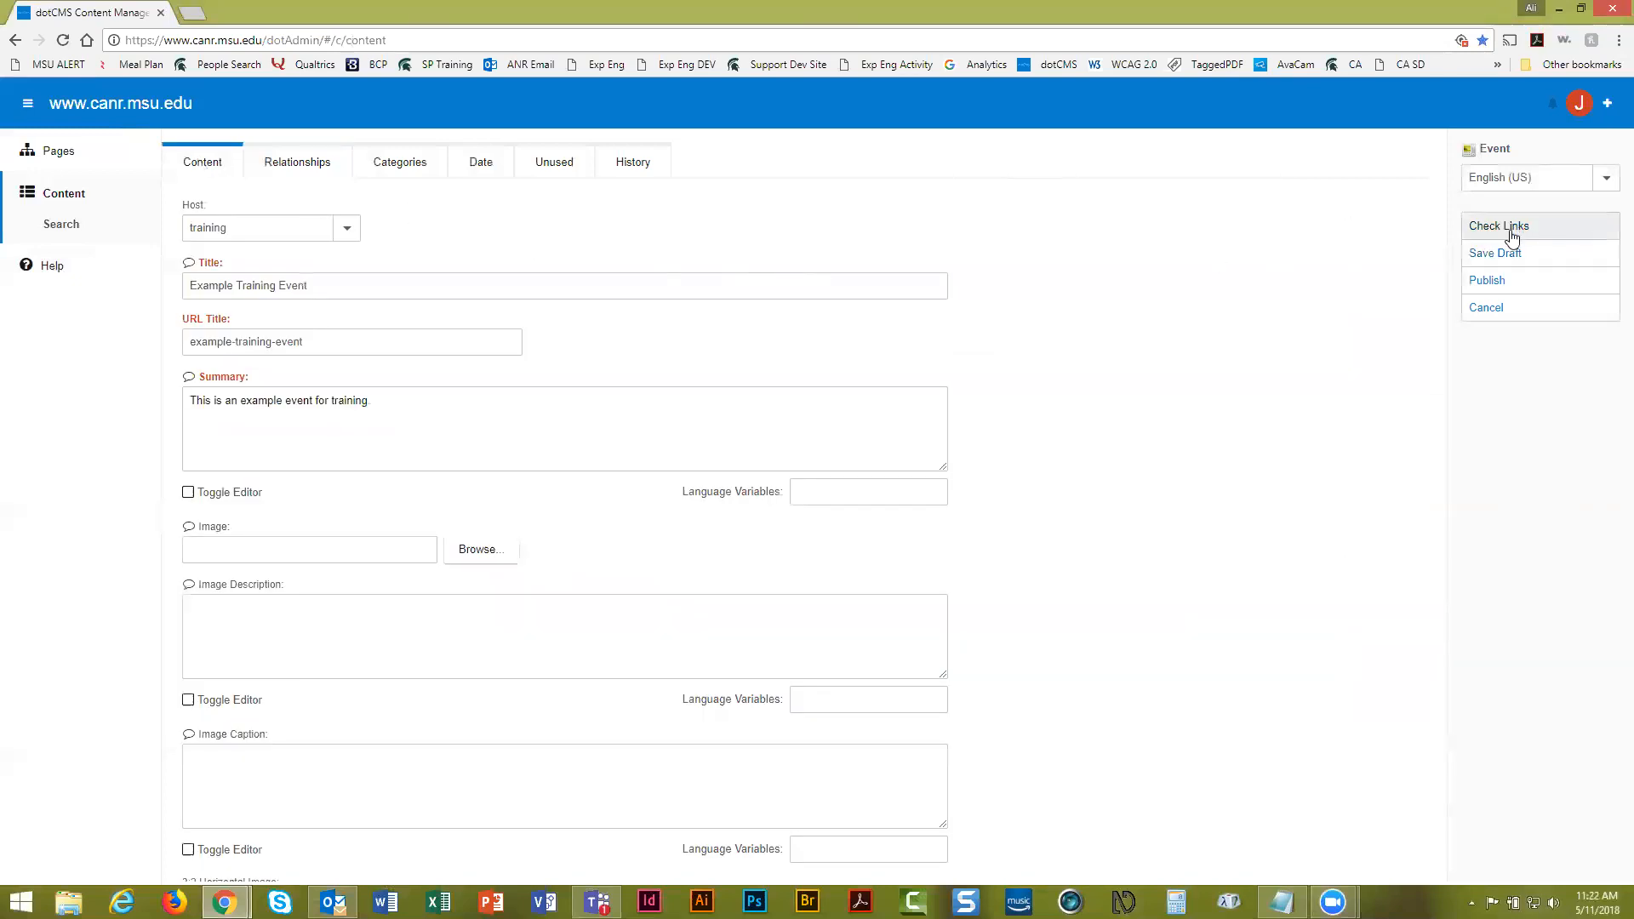
click(1503, 284)
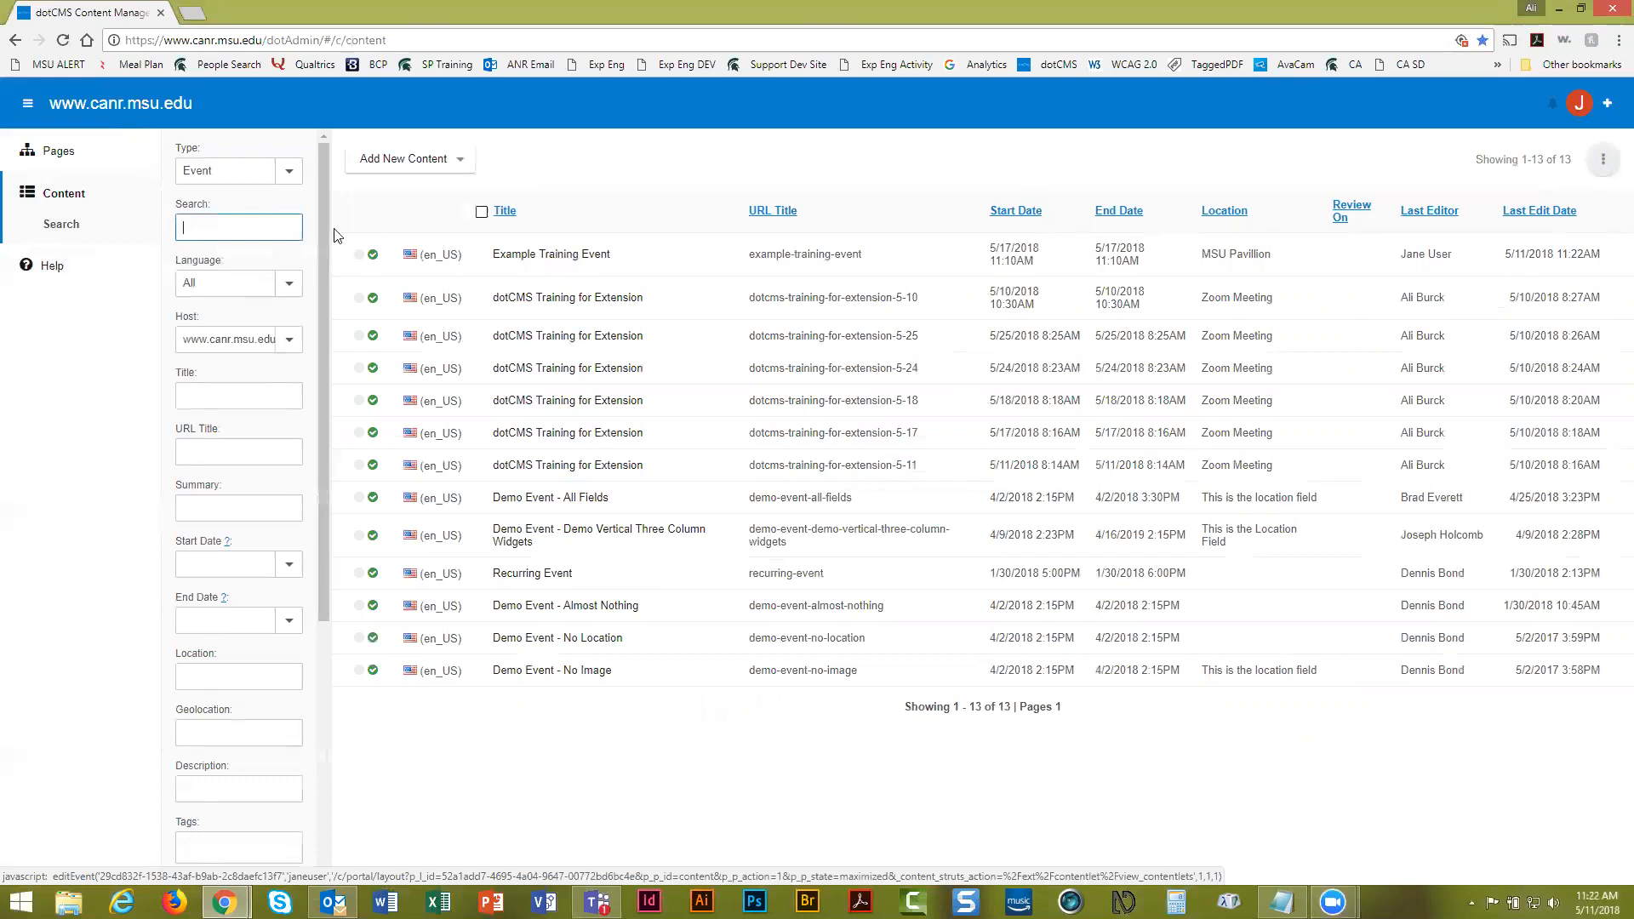
Browse Pages to the training-pages folder and open its index page
click(71, 158)
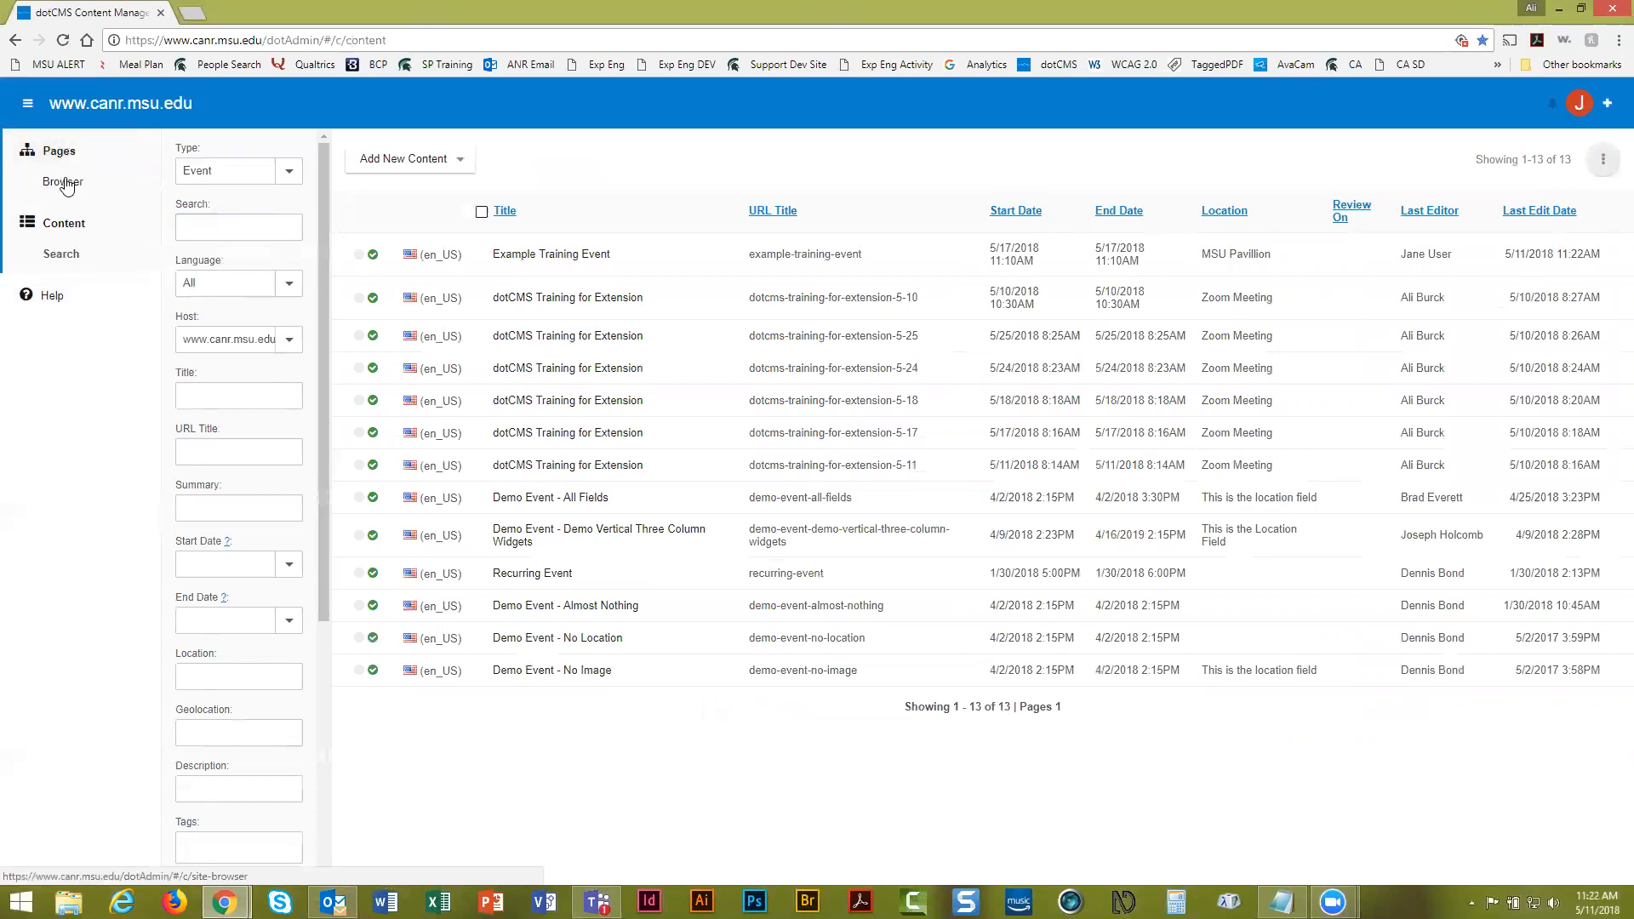
click(67, 184)
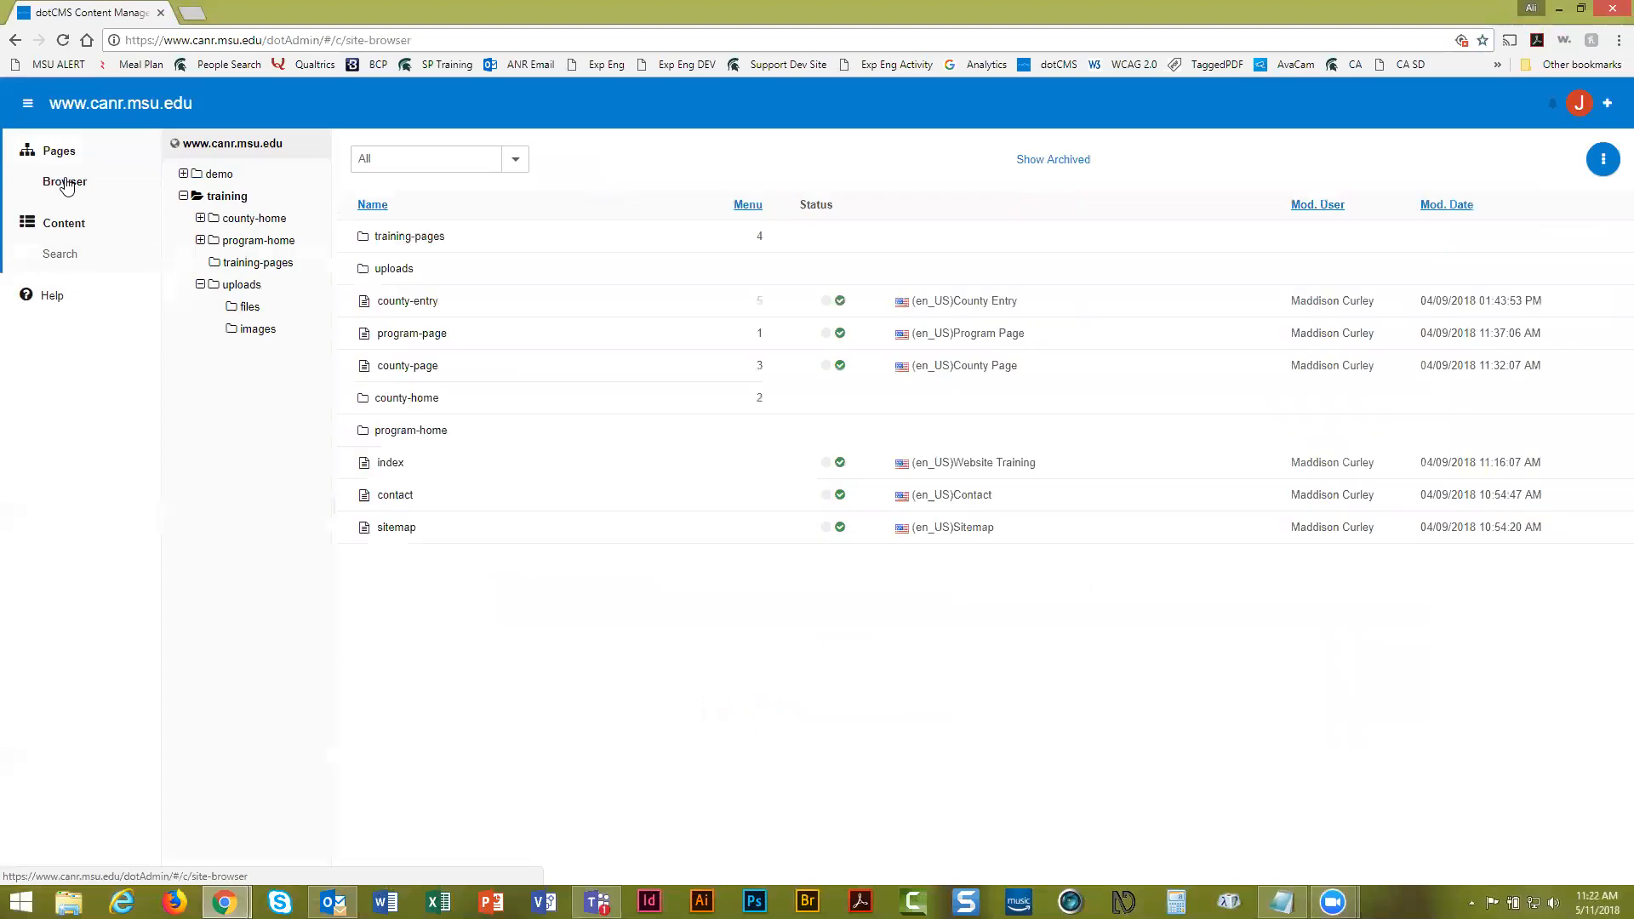
click(421, 238)
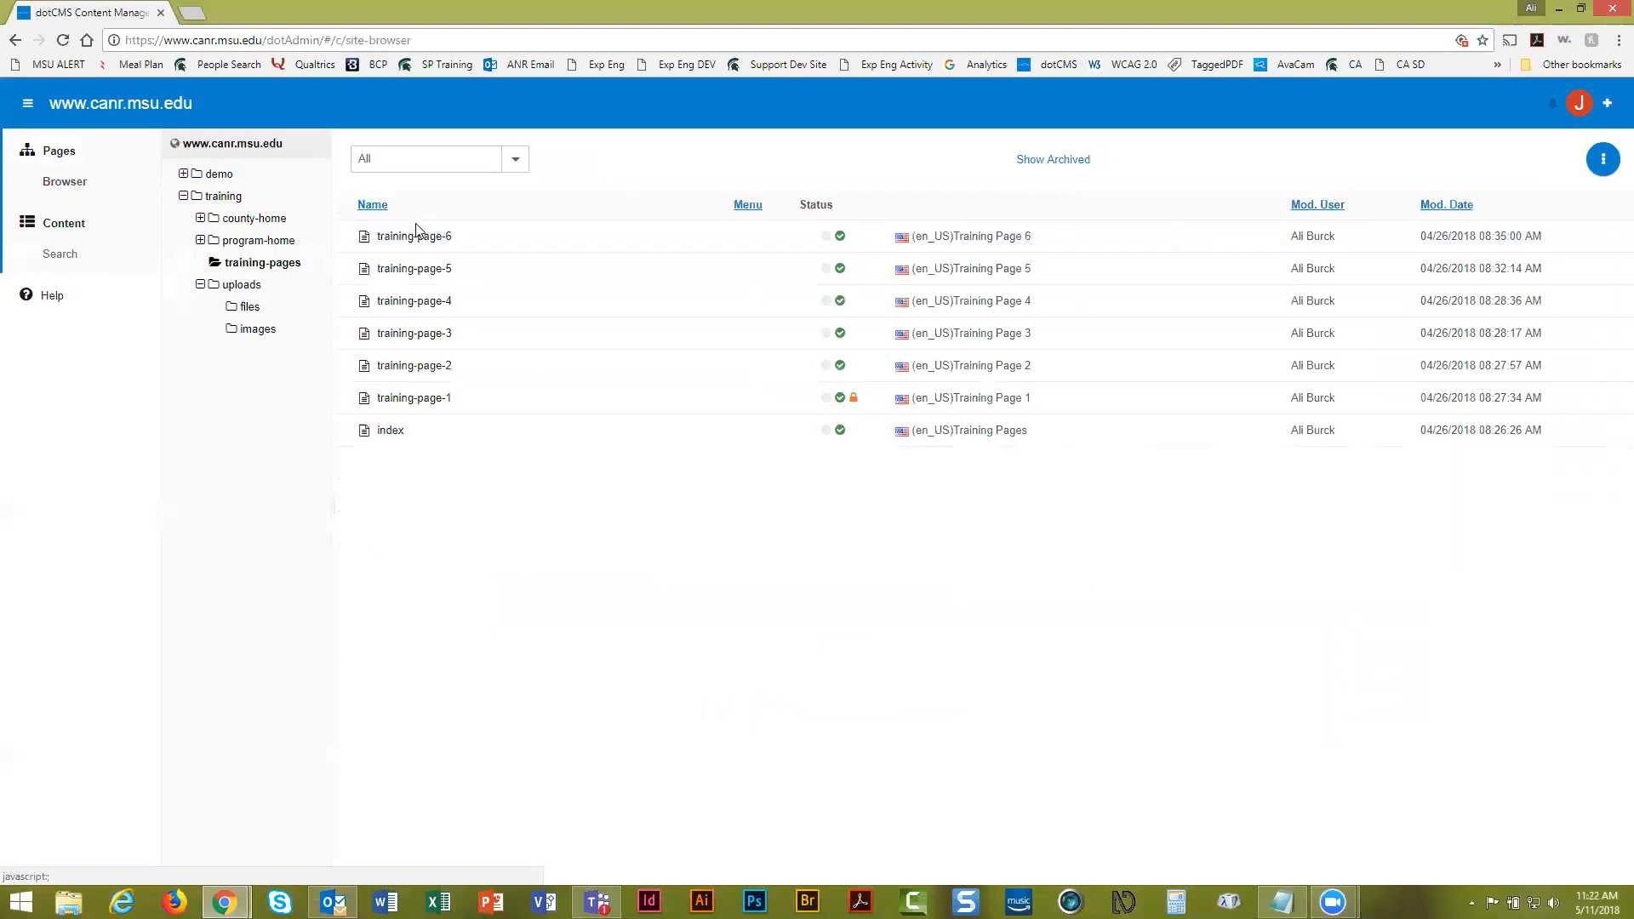
click(421, 436)
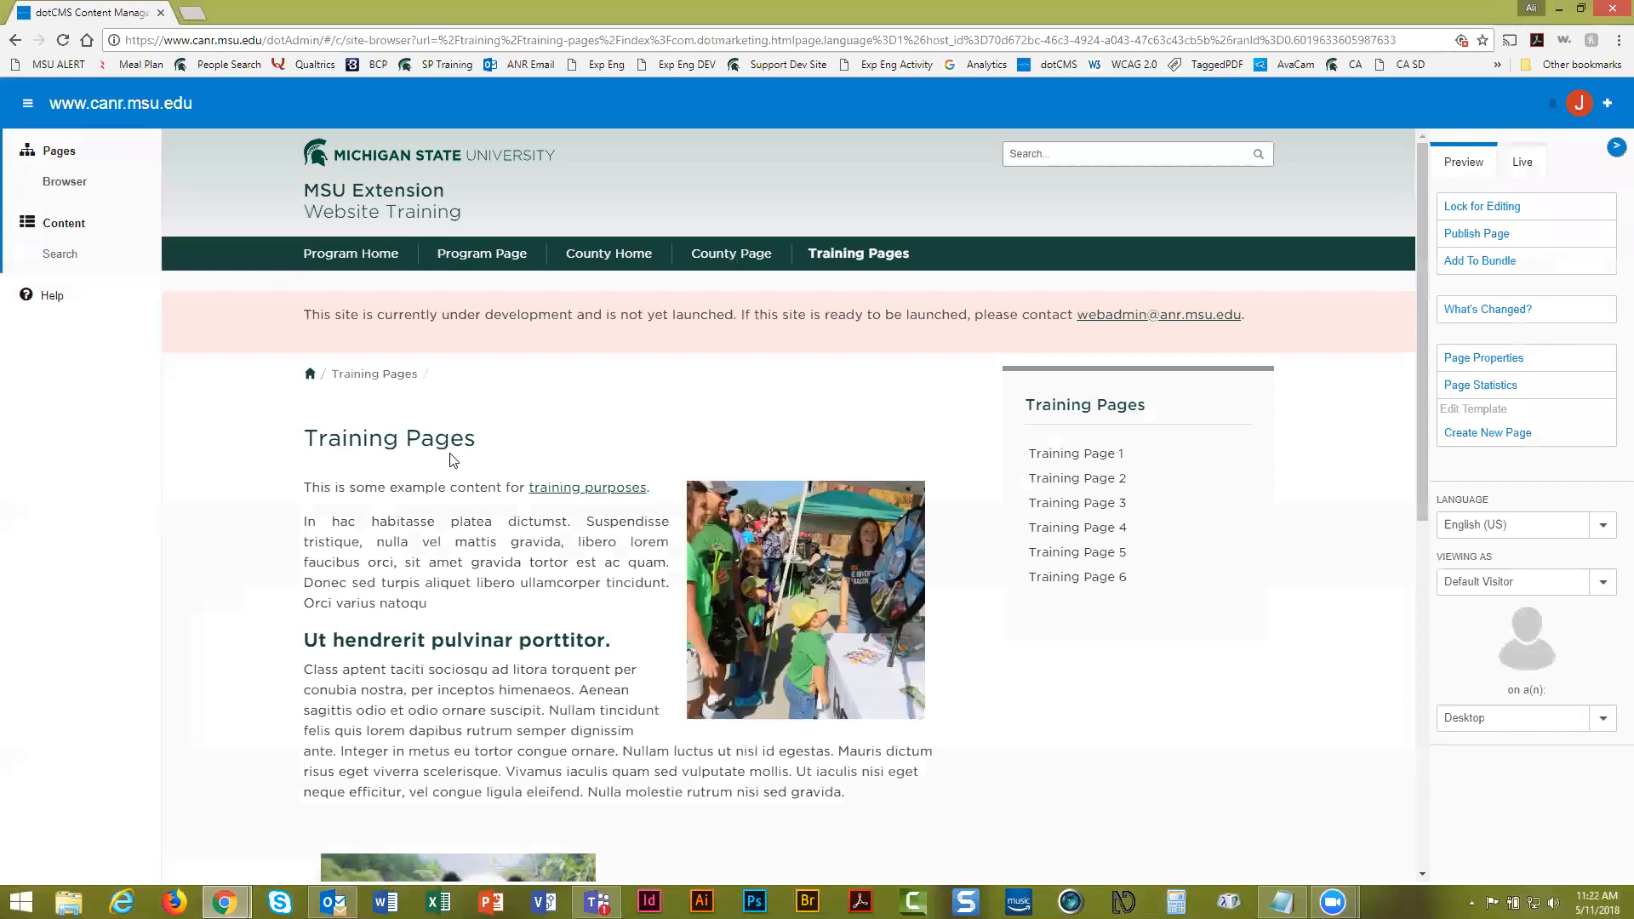
Scroll the Training Pages preview to check Training Practice Events for the May 17 event
scroll(454, 460, down, 8)
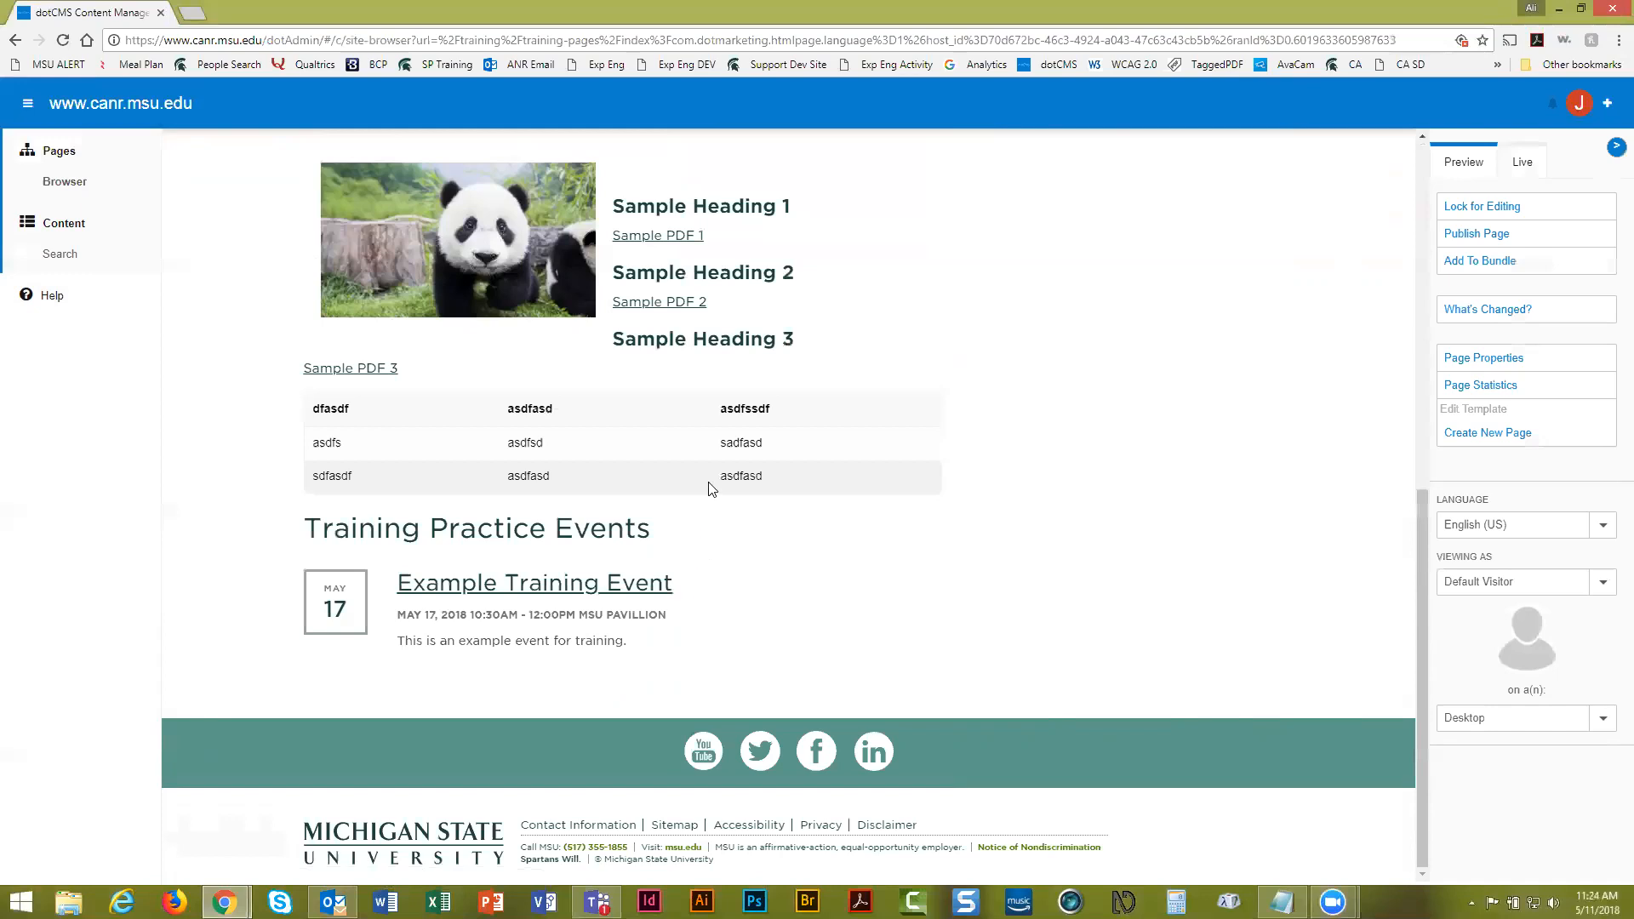
scroll(804, 482, up, 3)
scroll(800, 484, up, 5)
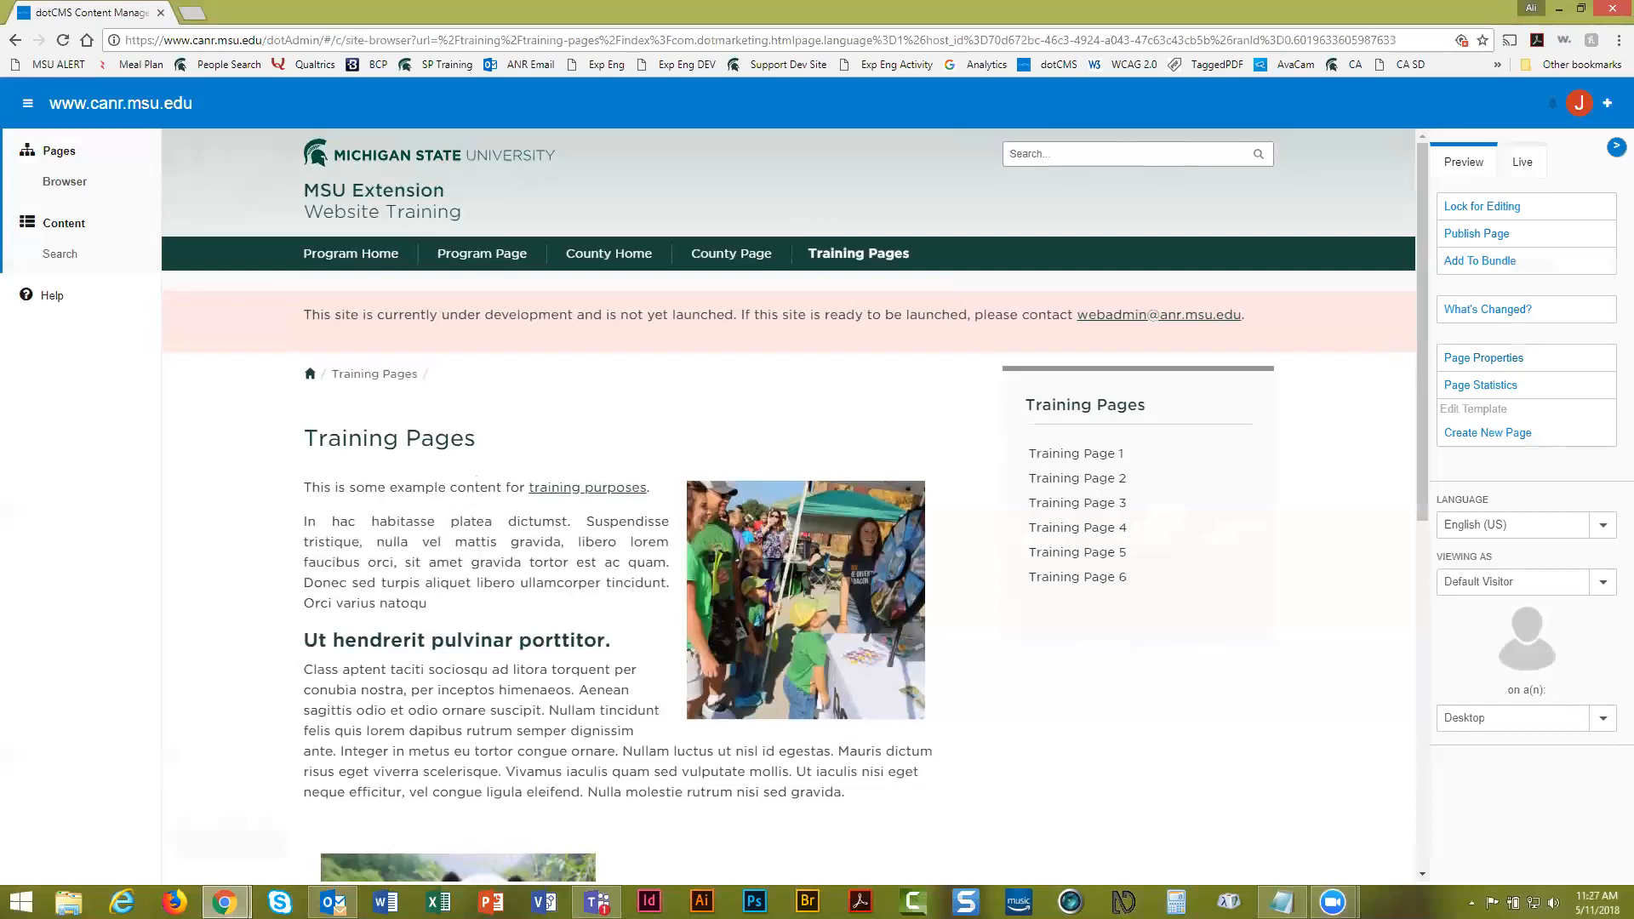
key(alt+Tab)
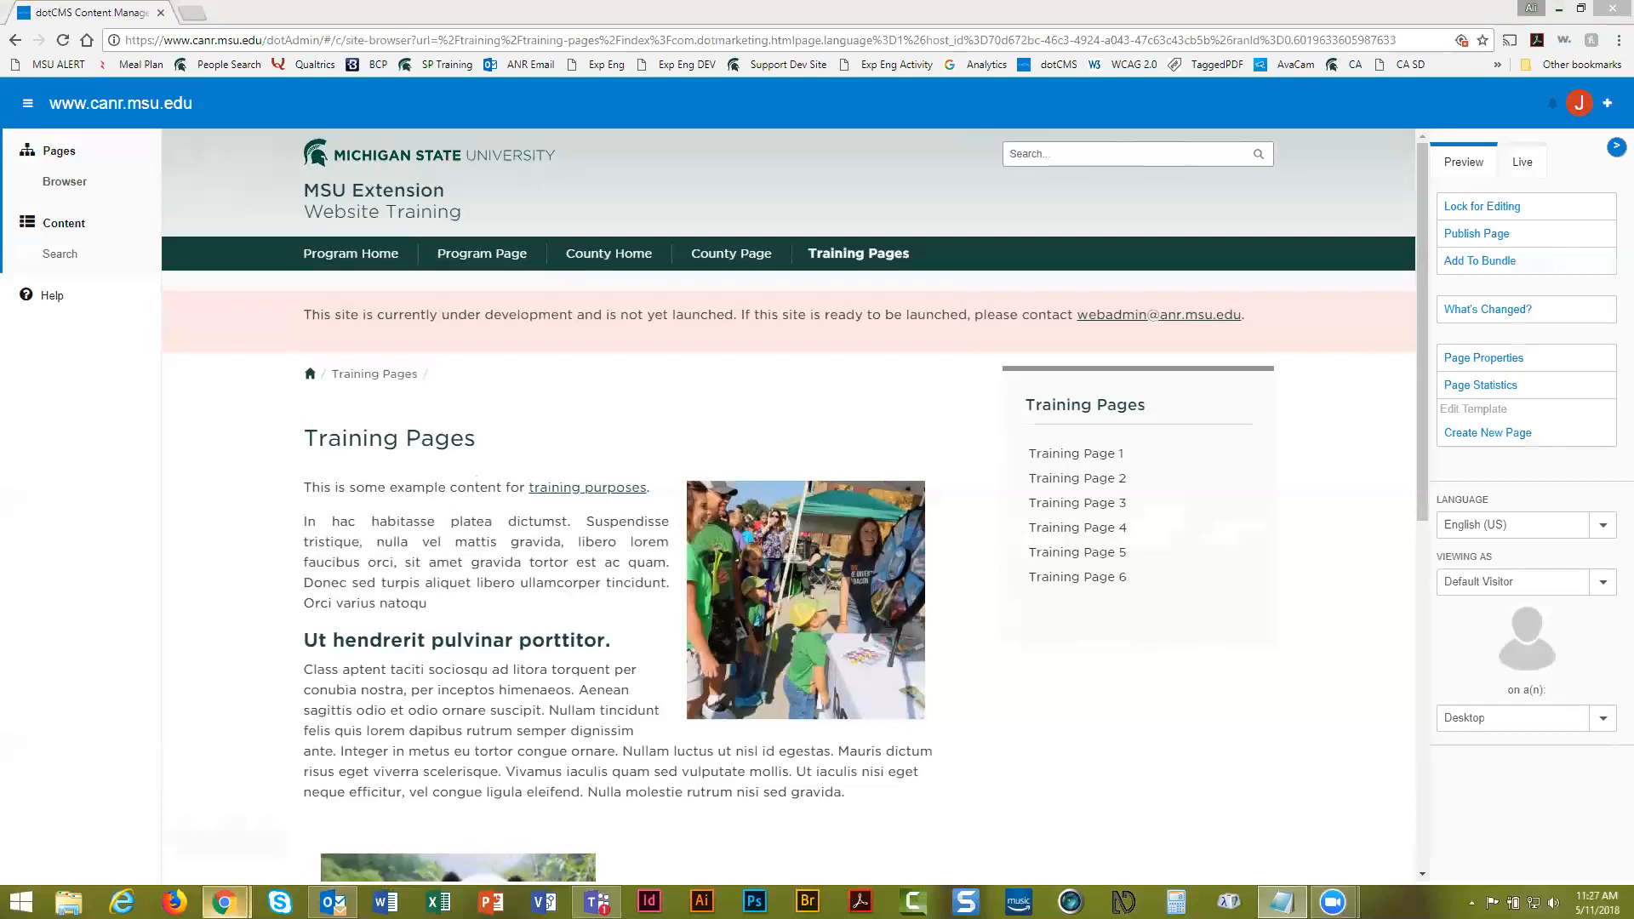
mouse_move(225, 902)
click(315, 817)
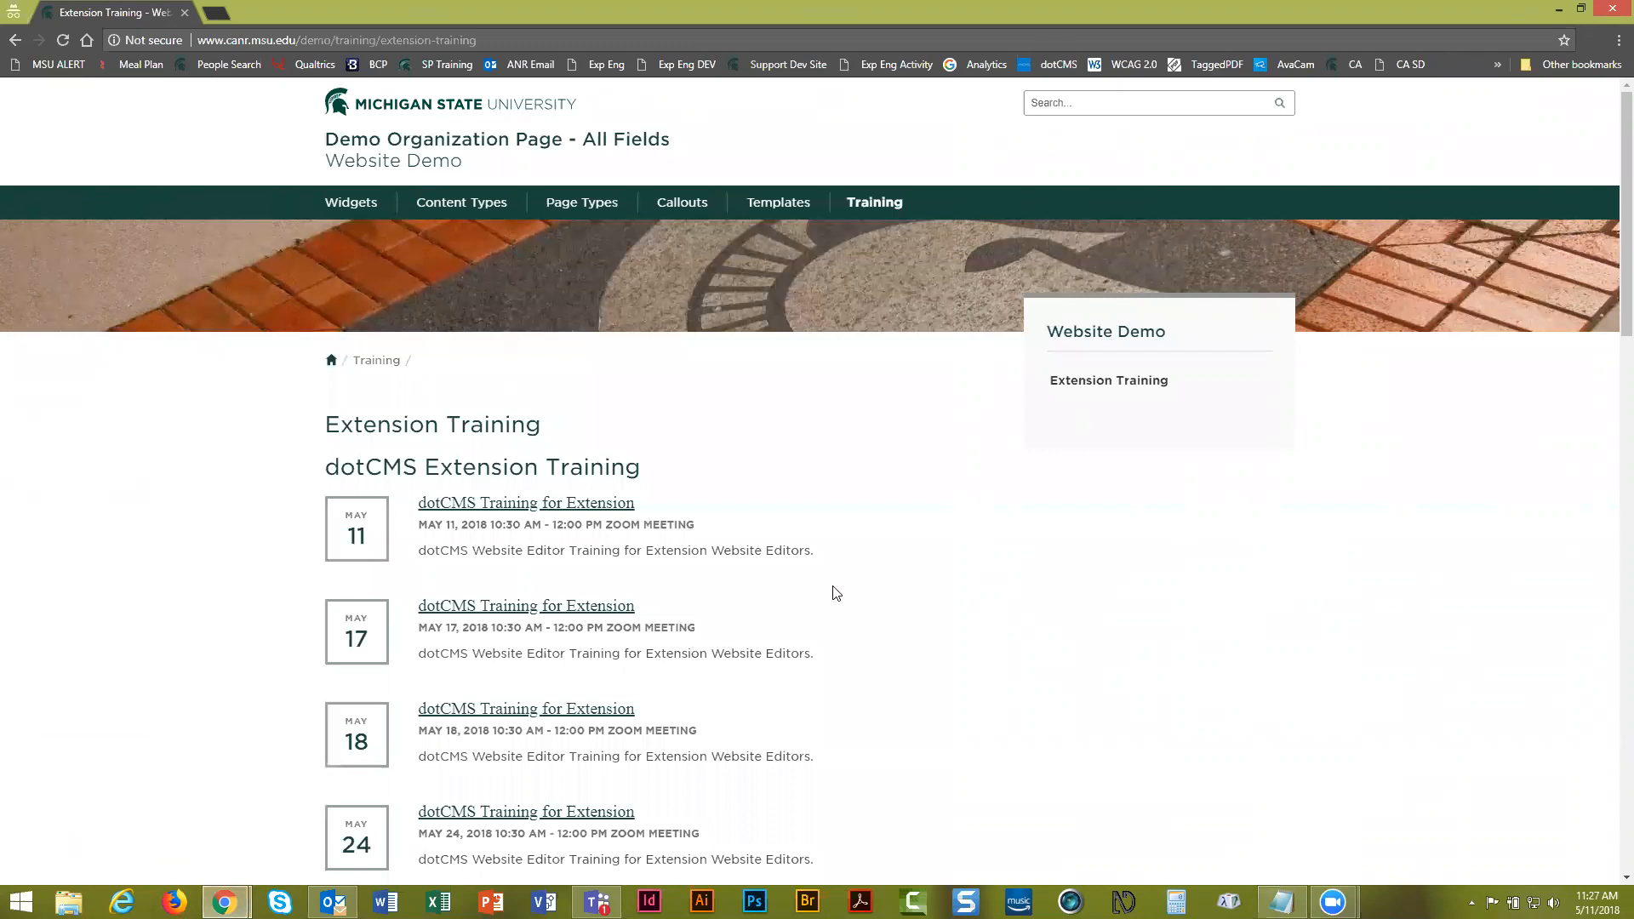
scroll(839, 590, down, 1)
scroll(841, 589, down, 1)
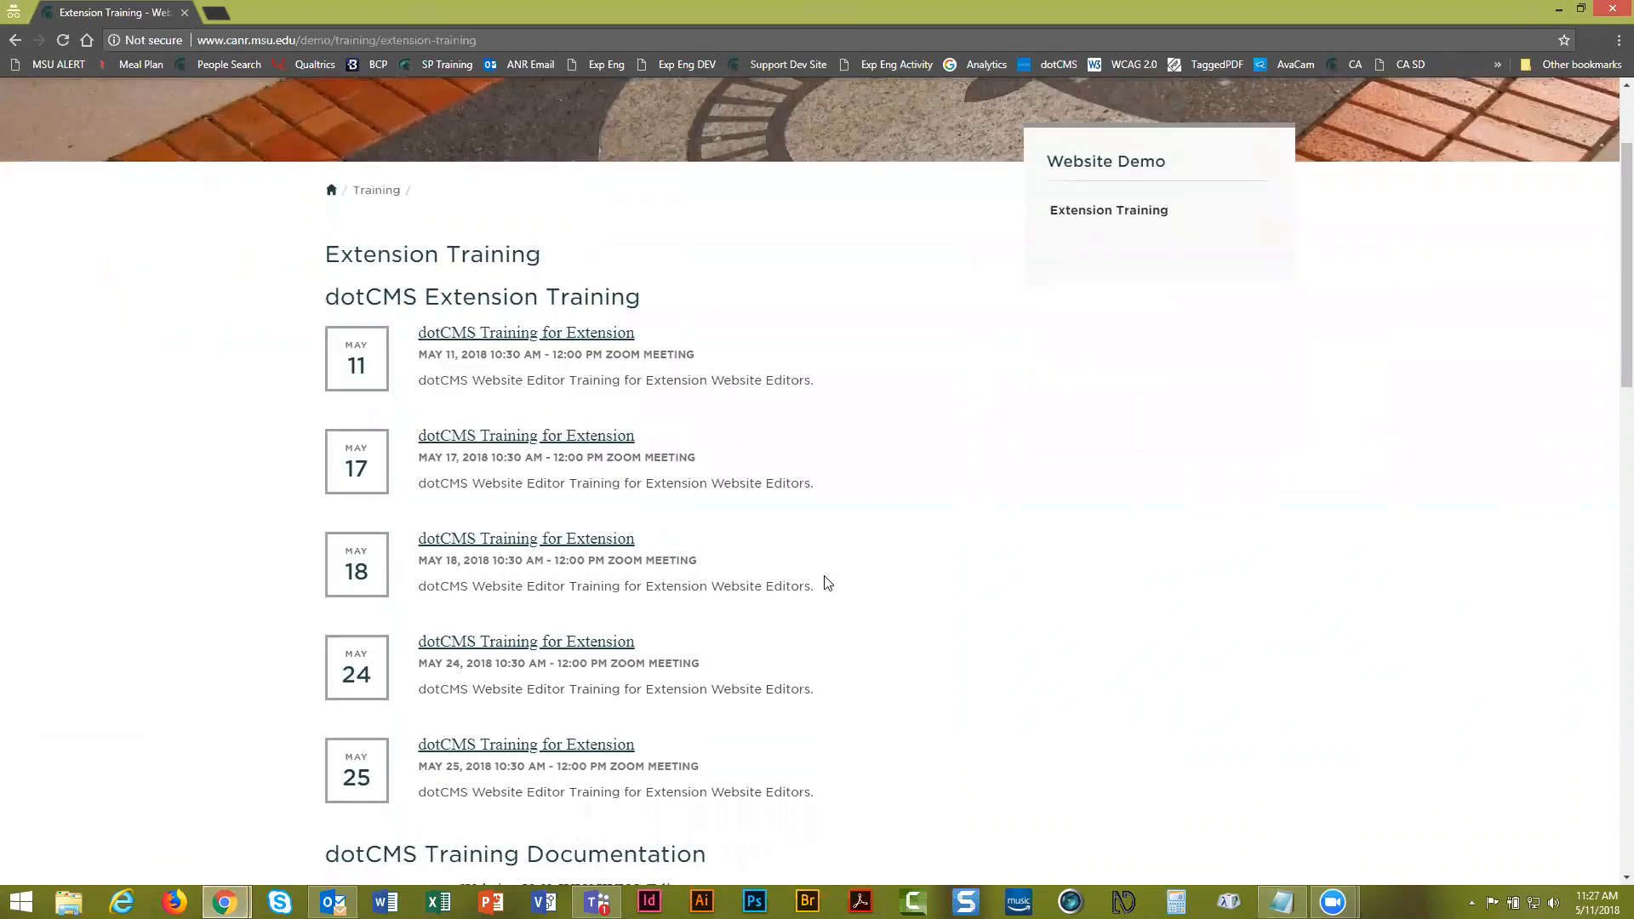
scroll(825, 581, down, 3)
scroll(826, 582, down, 2)
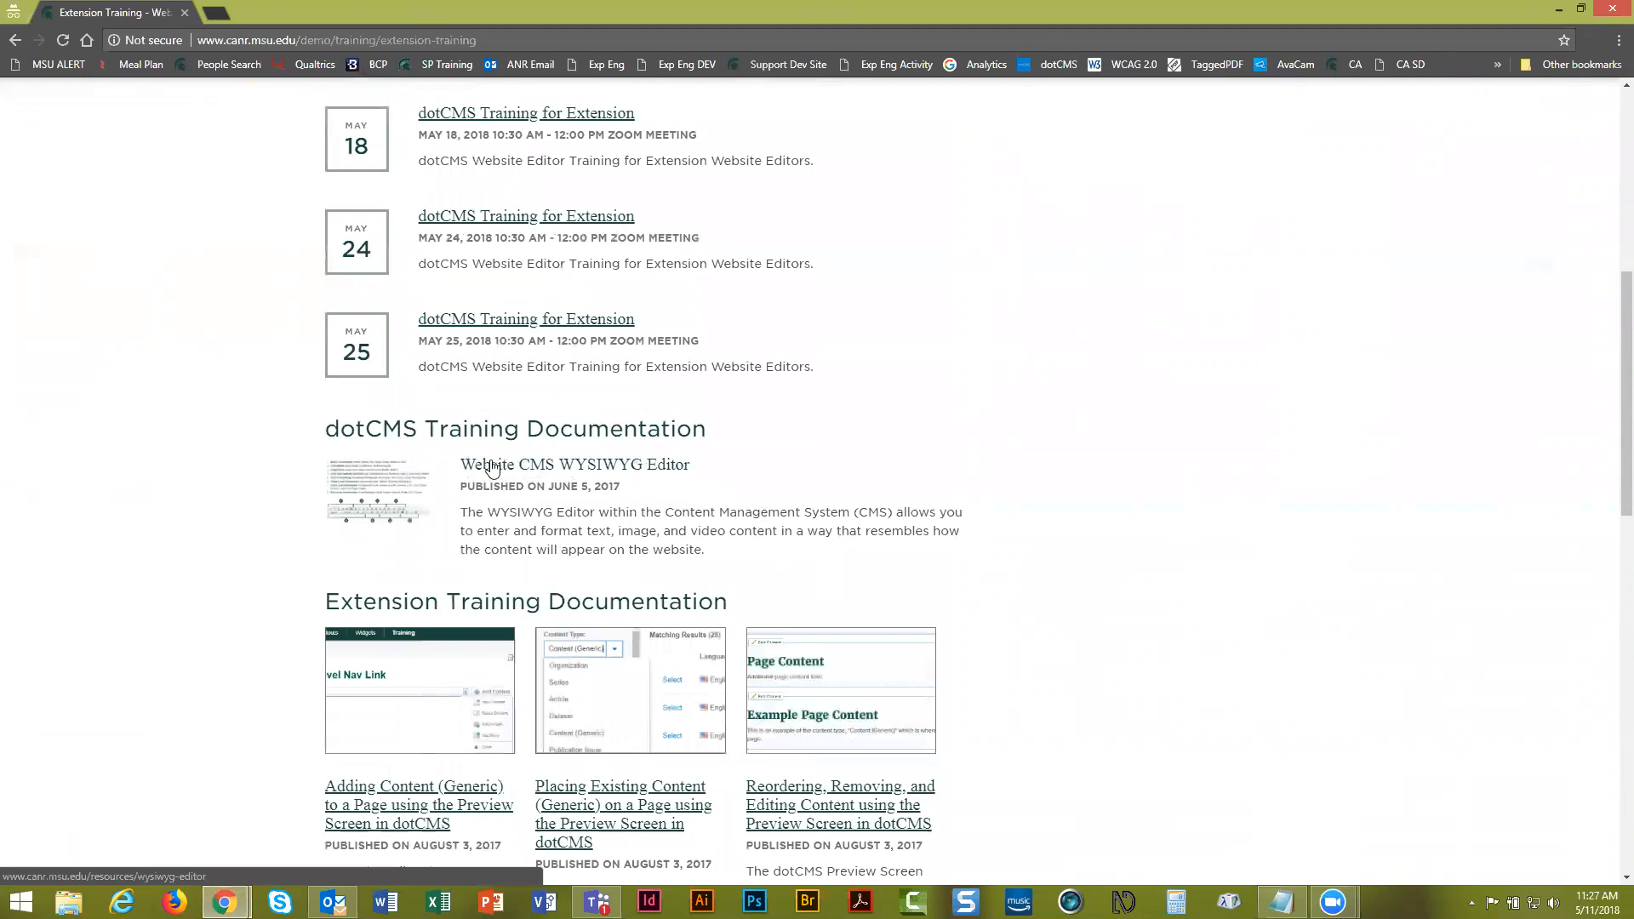
scroll(606, 483, down, 5)
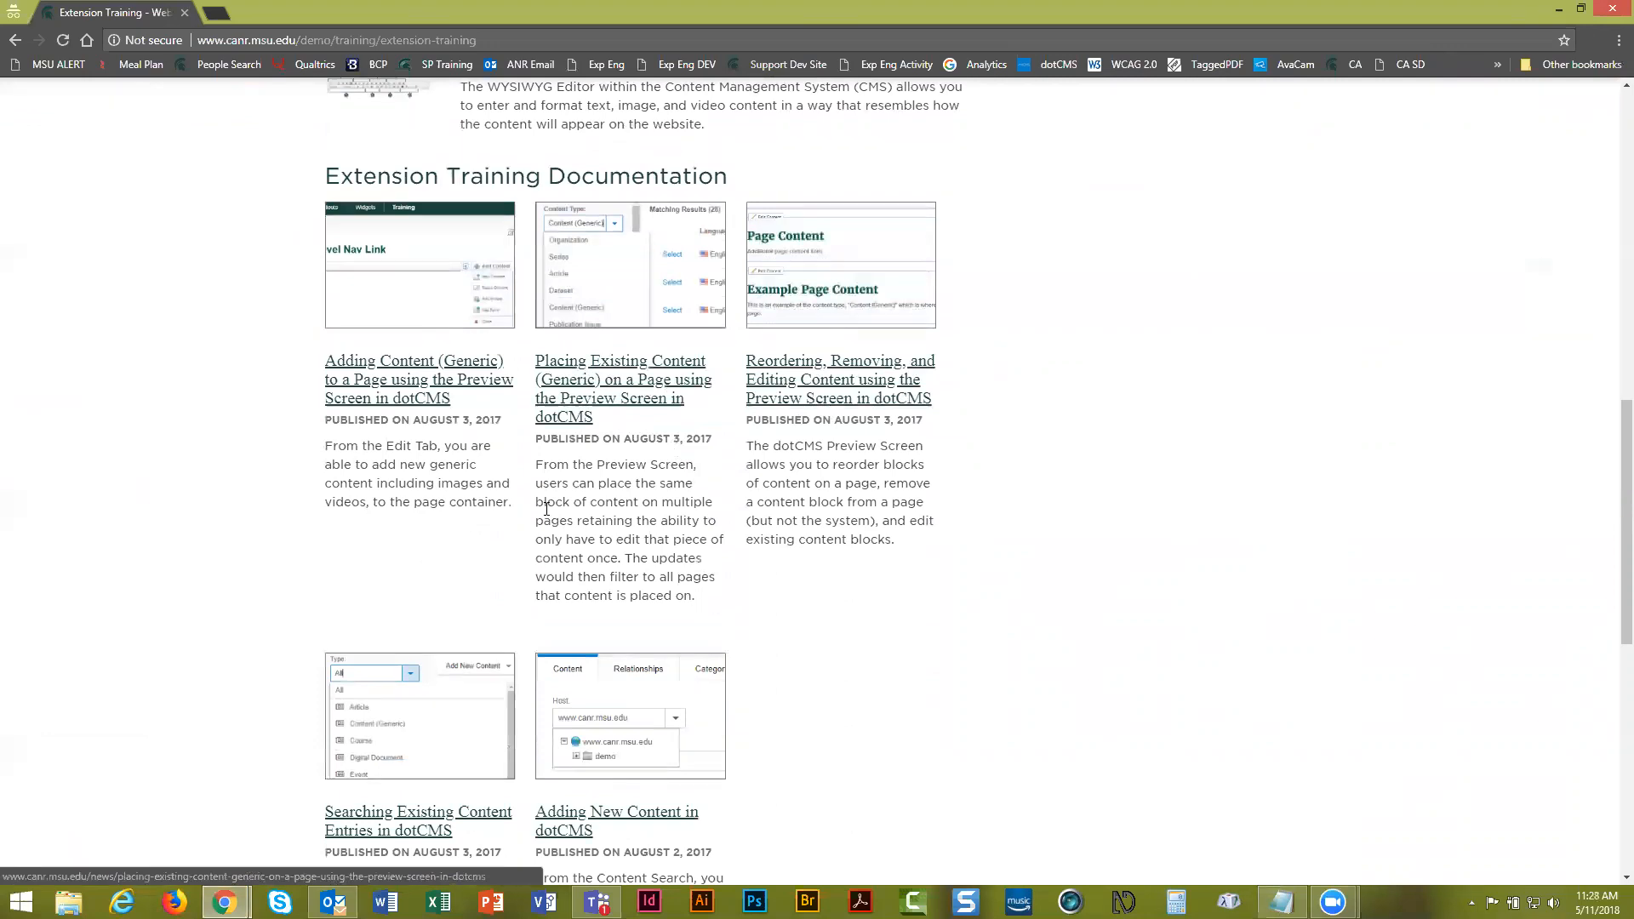
scroll(547, 516, down, 2)
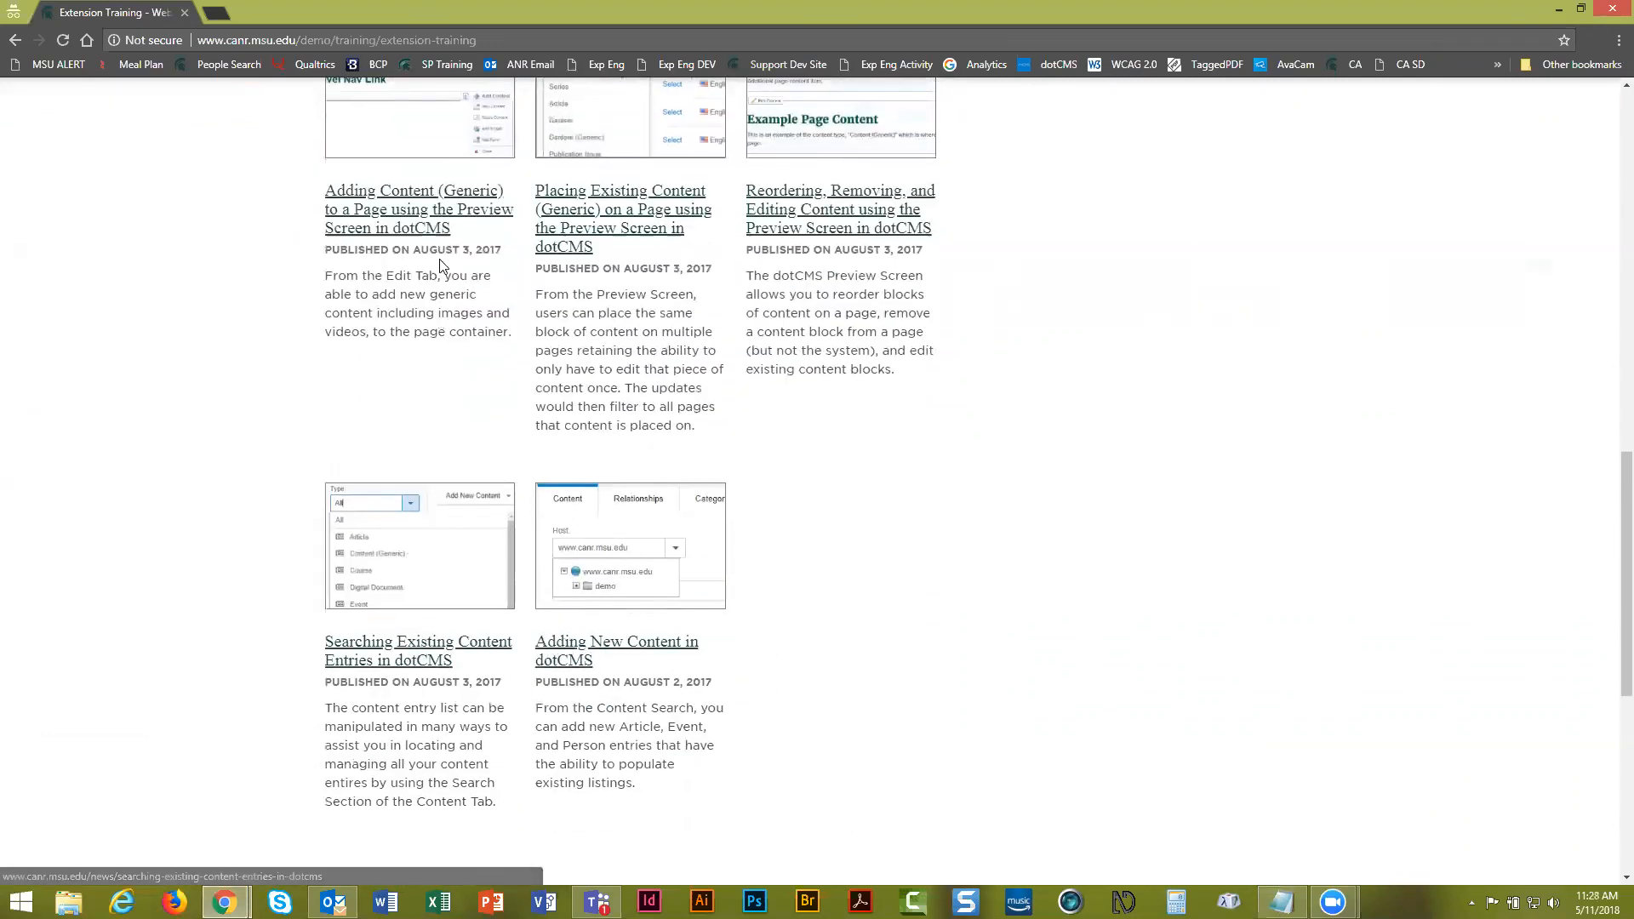
scroll(449, 257, up, 7)
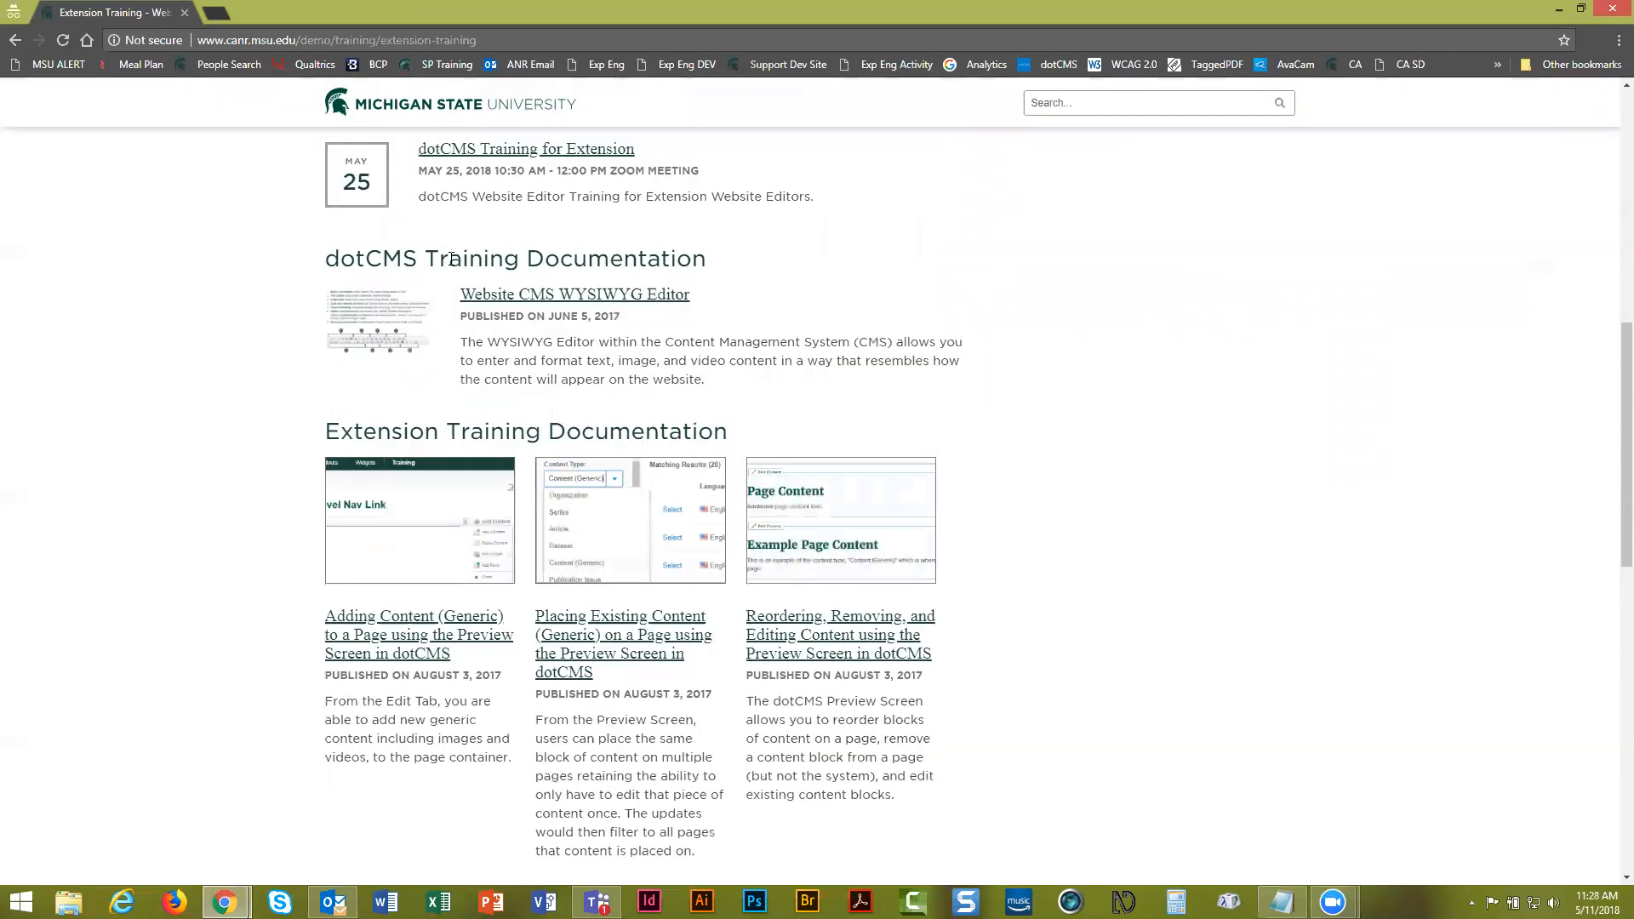
scroll(451, 258, up, 6)
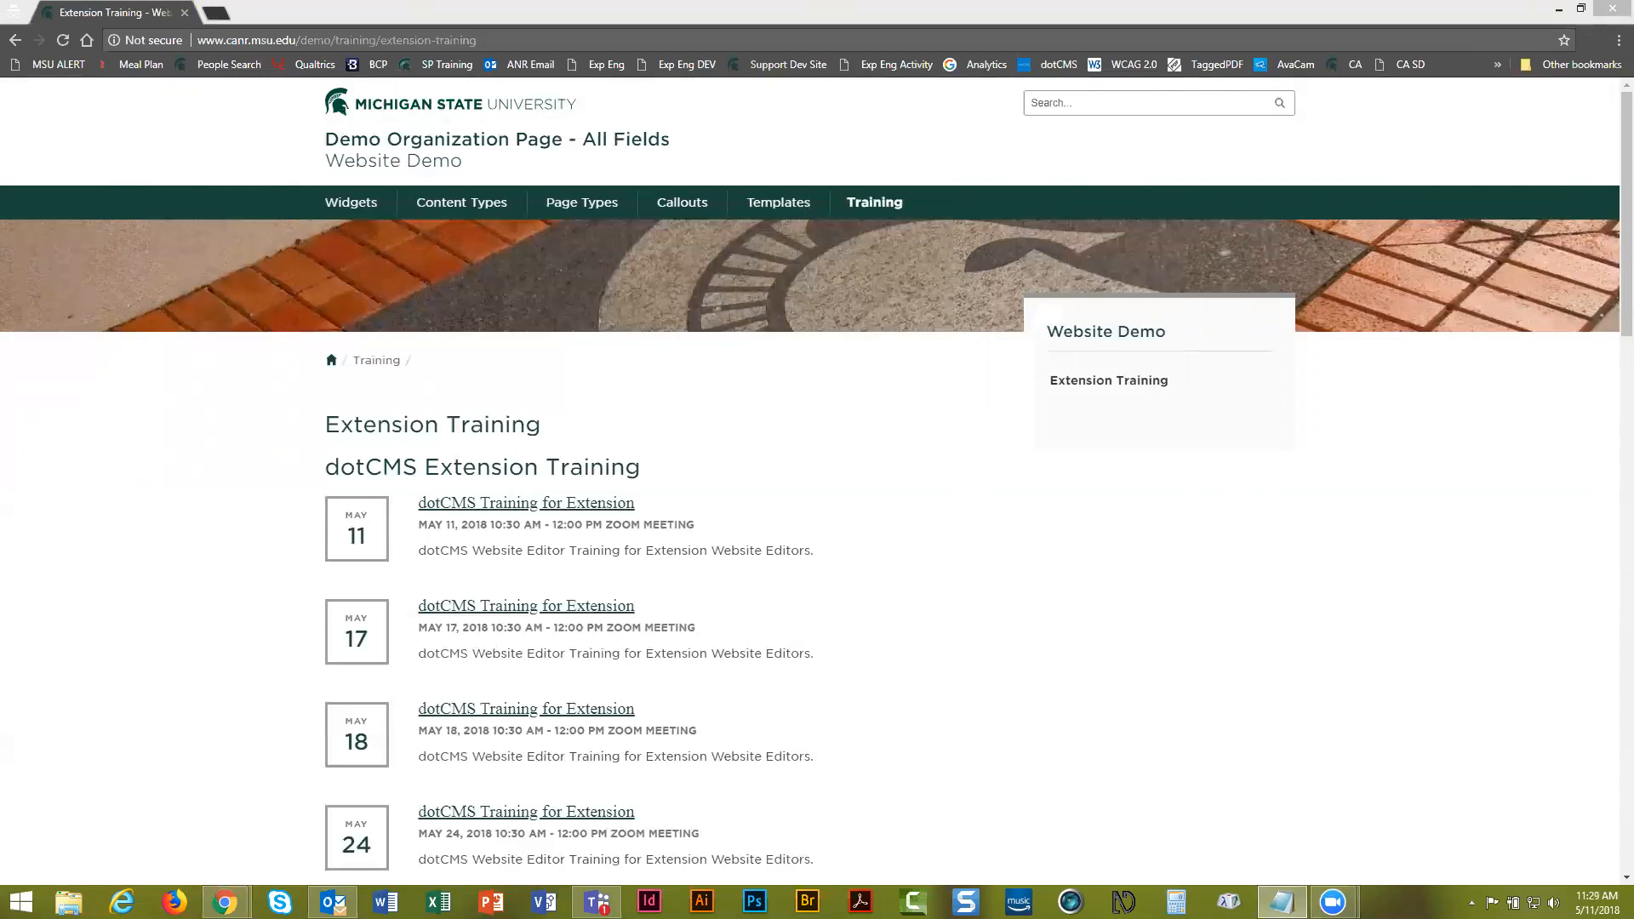
click(142, 678)
scroll(142, 678, down, 3)
scroll(142, 678, down, 9)
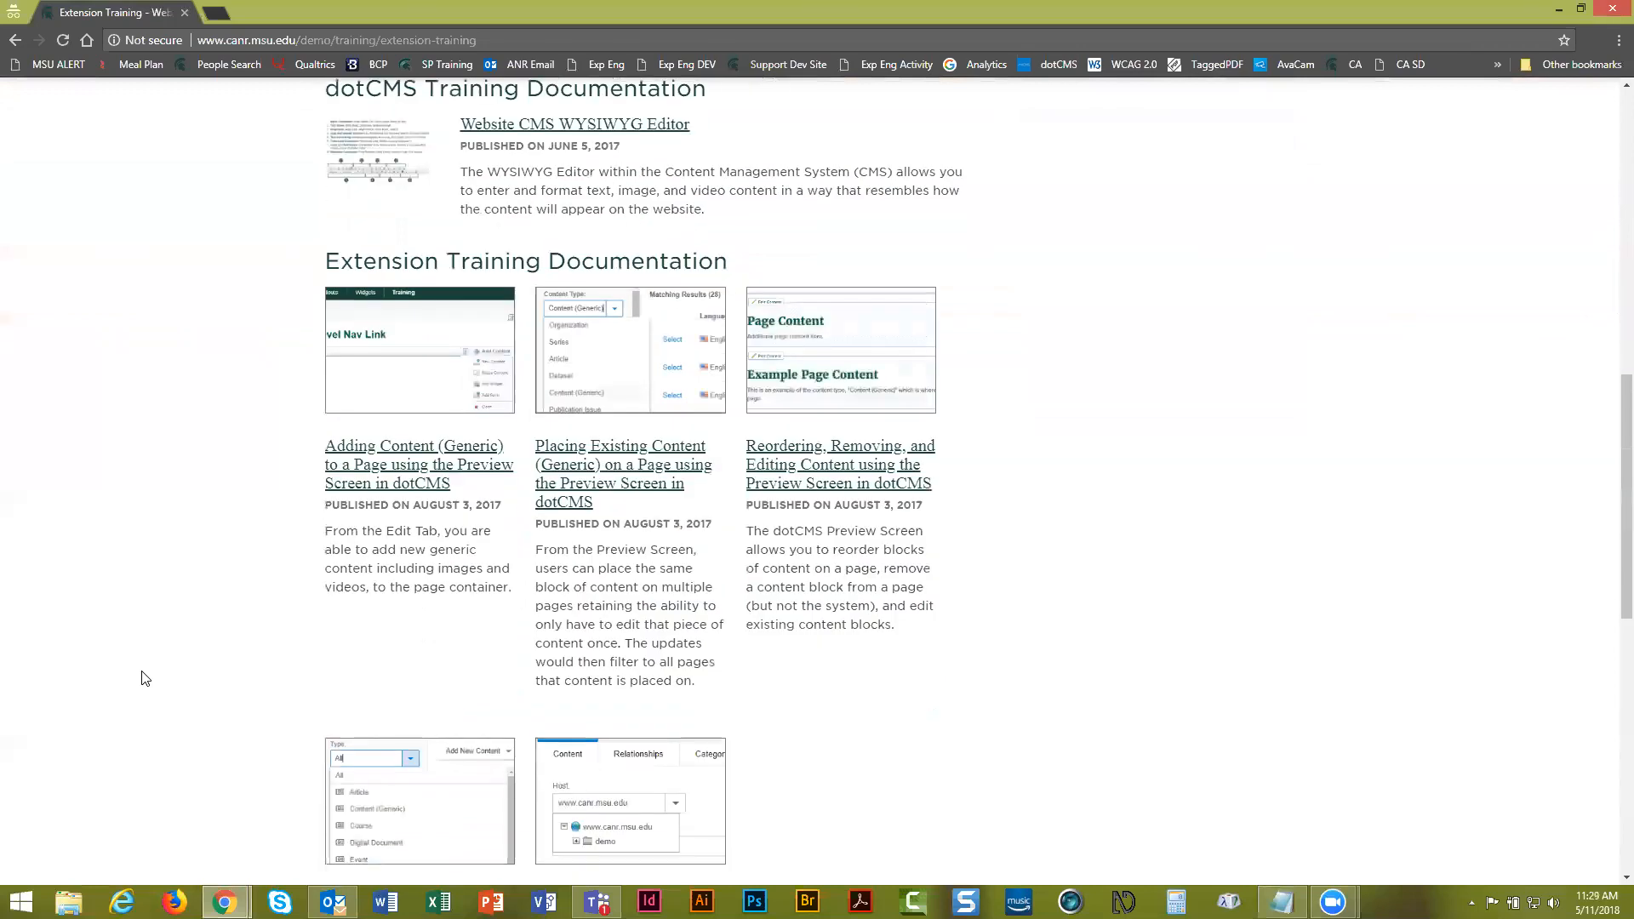
scroll(142, 678, down, 2)
scroll(142, 678, up, 9)
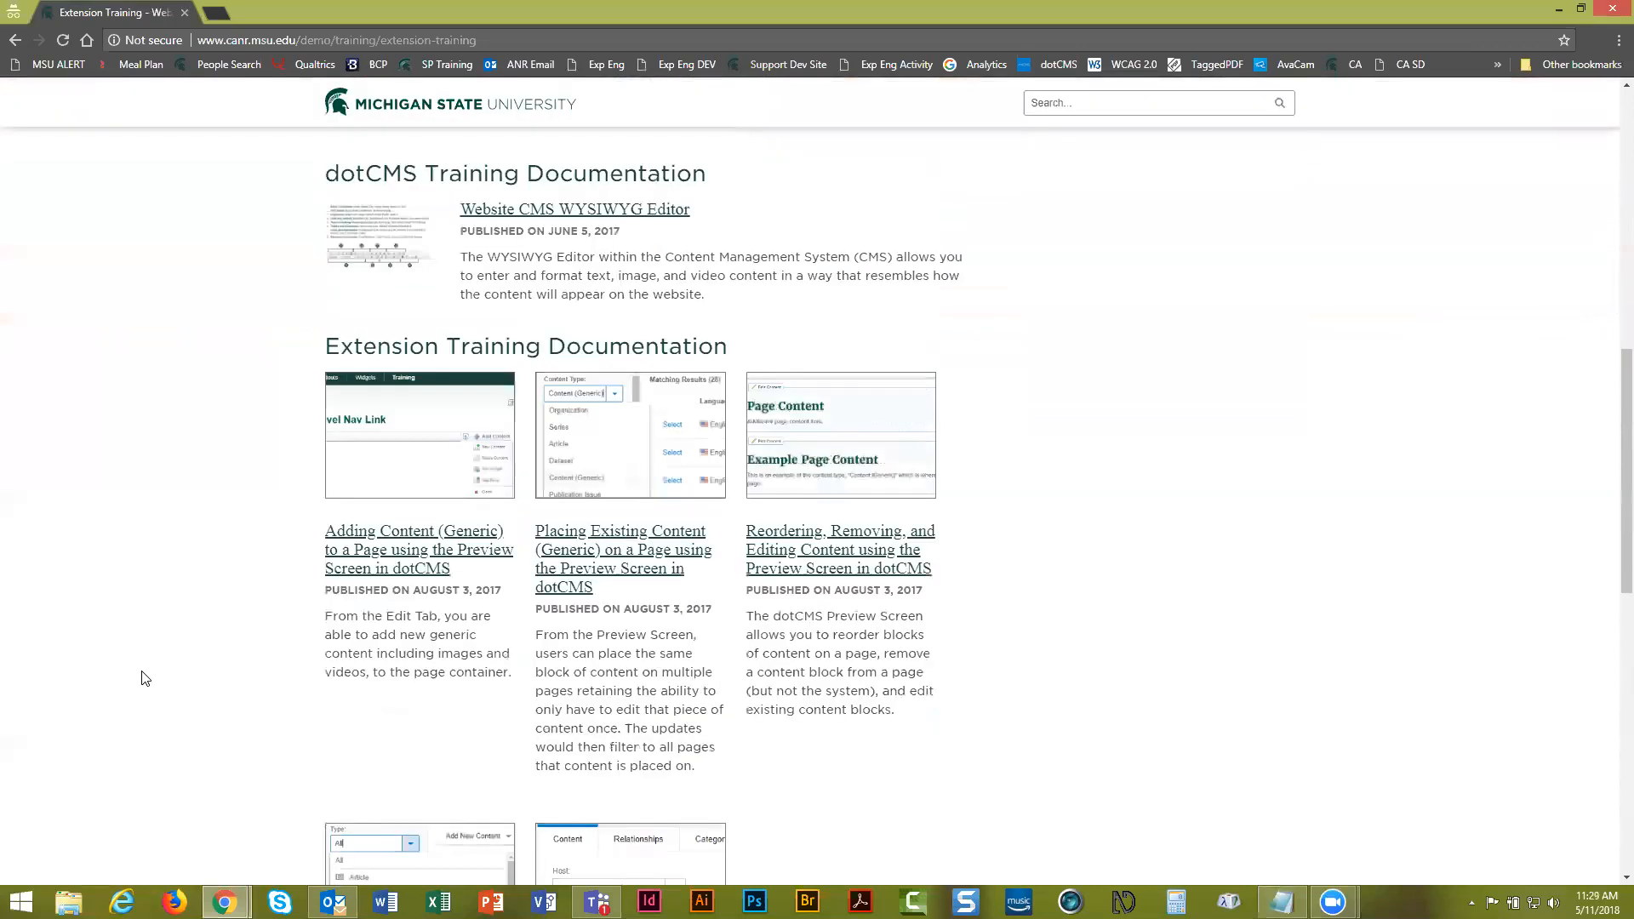
scroll(142, 678, up, 6)
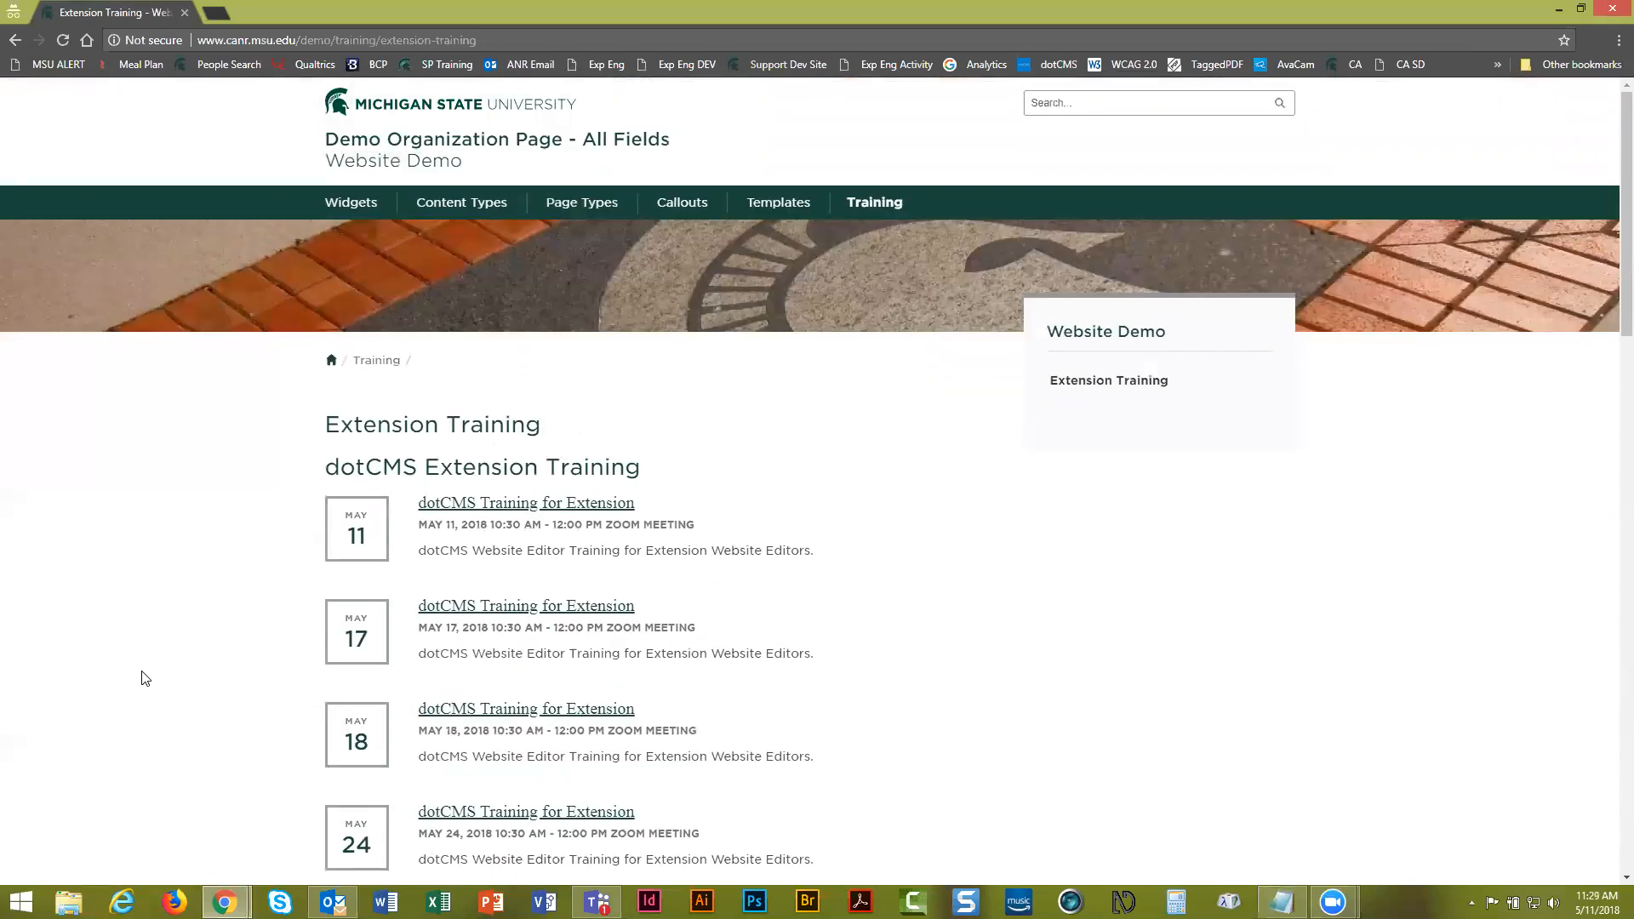